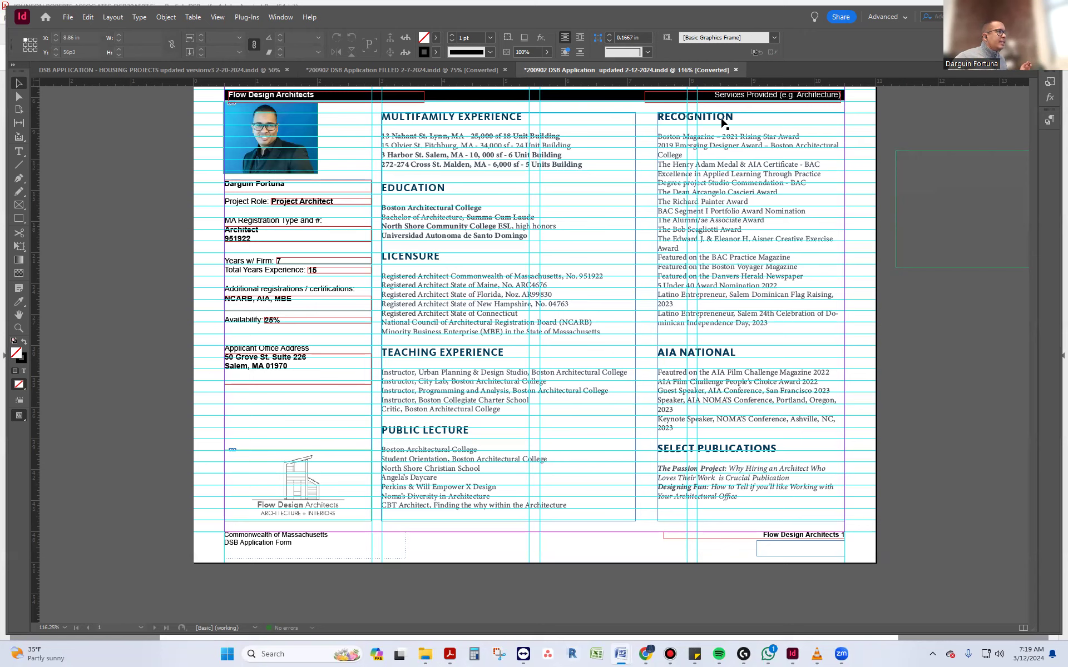
Review the team resumes and both Prime Experience pages of the updated 2-12-2024 application, down to the last project.
scroll(607, 471, "down", 10)
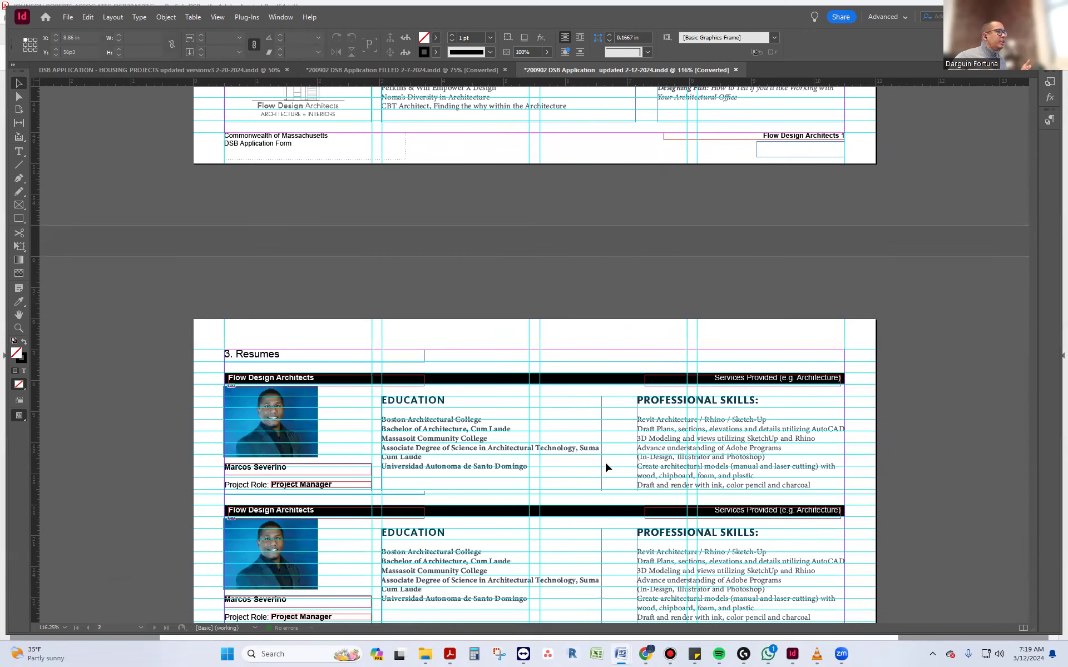
scroll(606, 470, "down", 3)
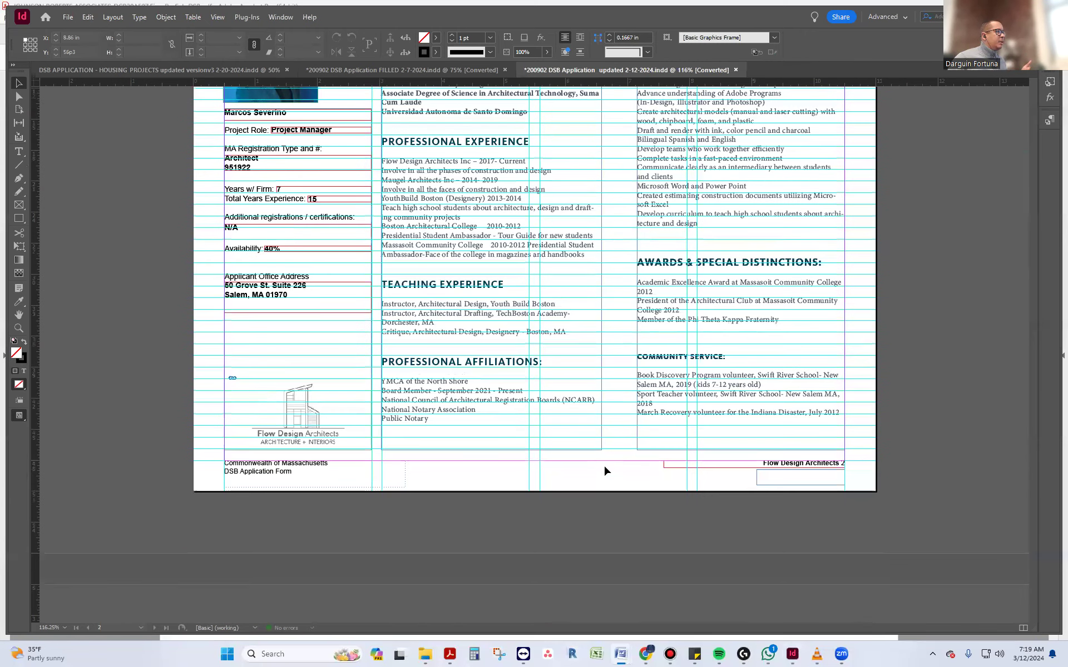
scroll(499, 360, "down", 8)
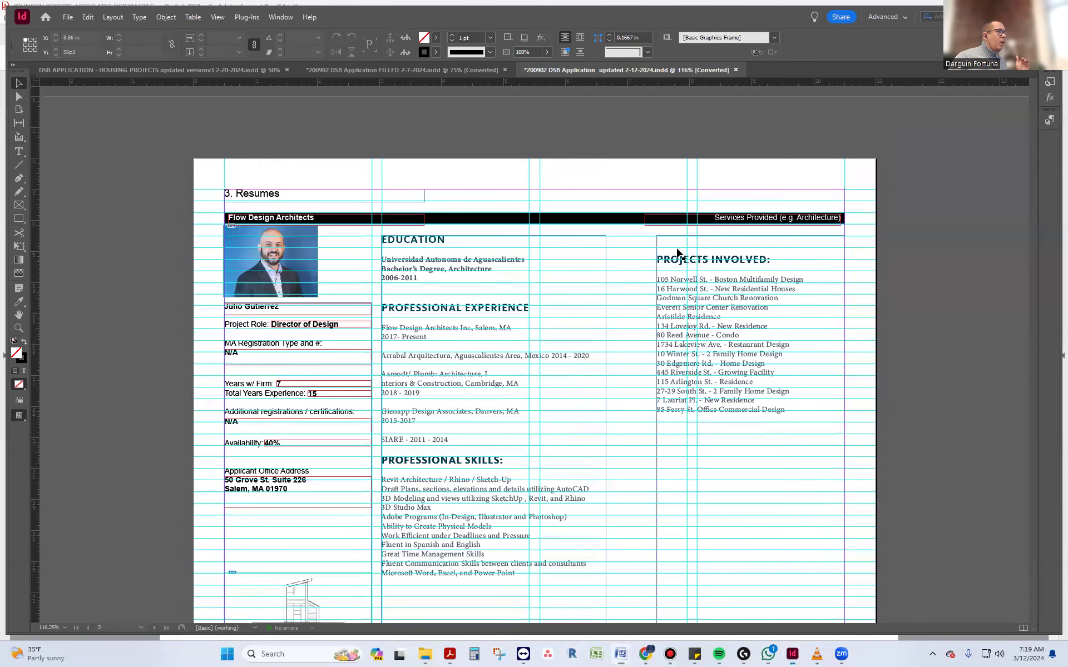
left_click(678, 253)
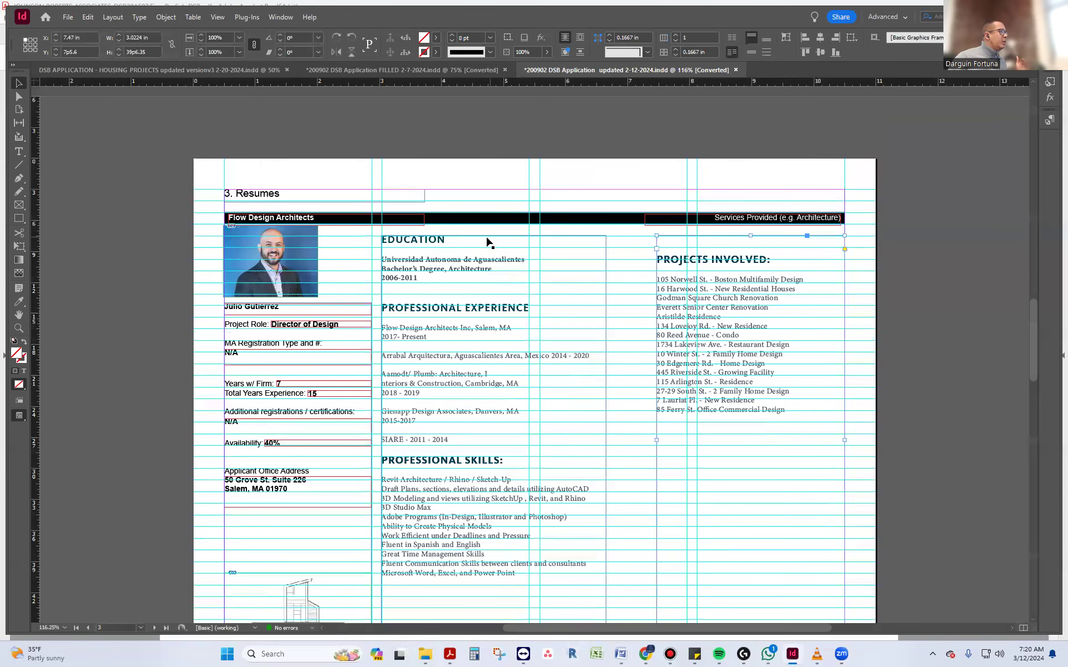
scroll(539, 371, "down", 14)
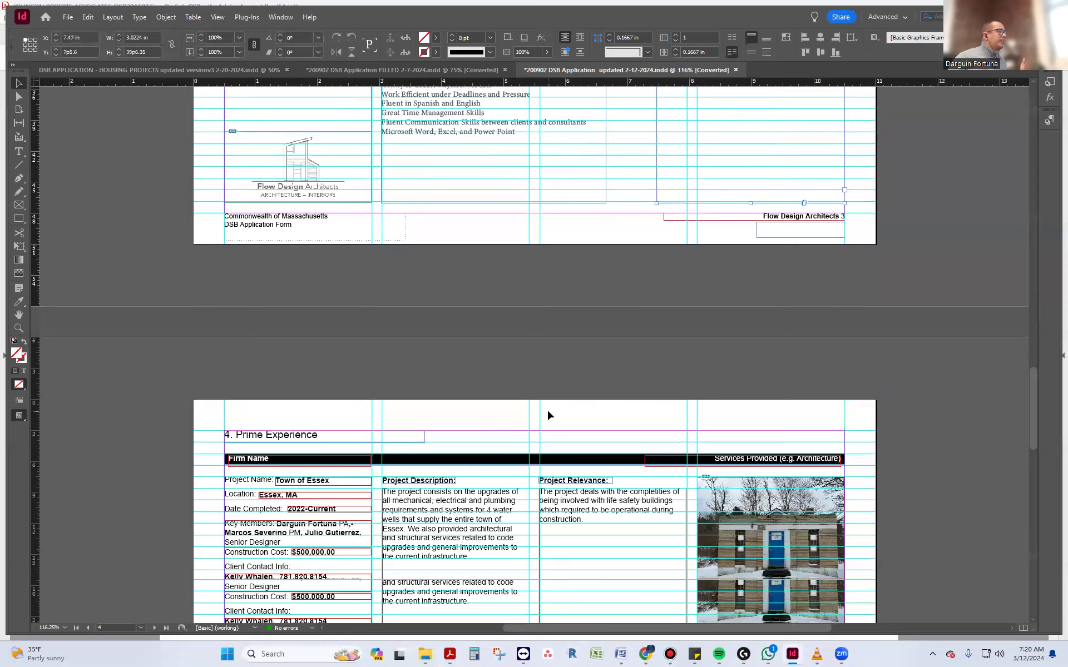
scroll(547, 414, "down", 8)
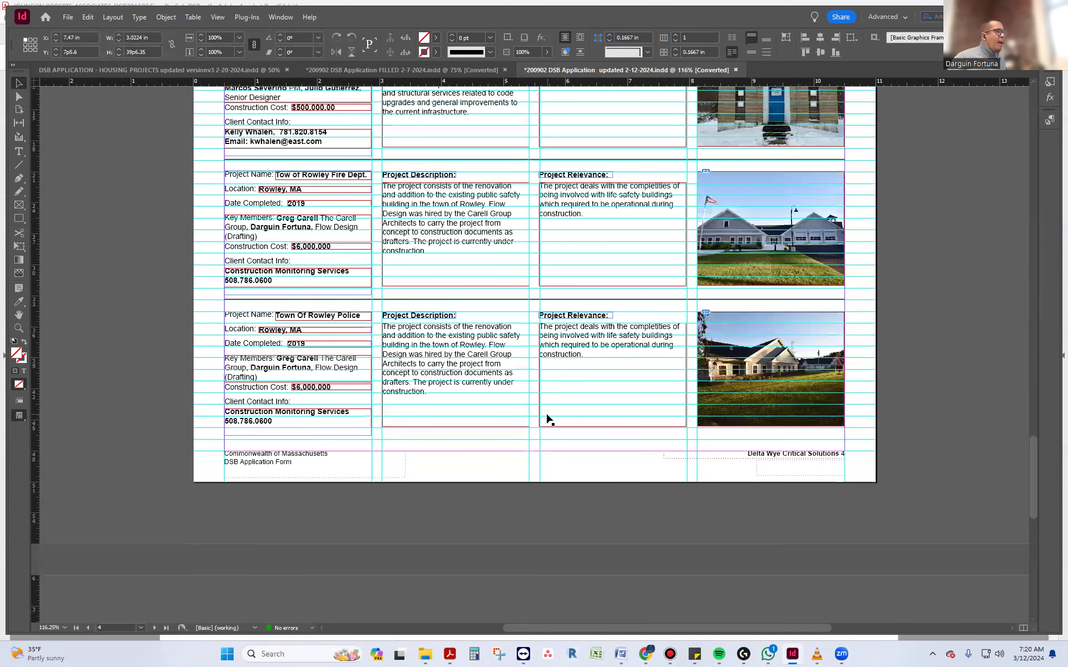
scroll(548, 419, "down", 7)
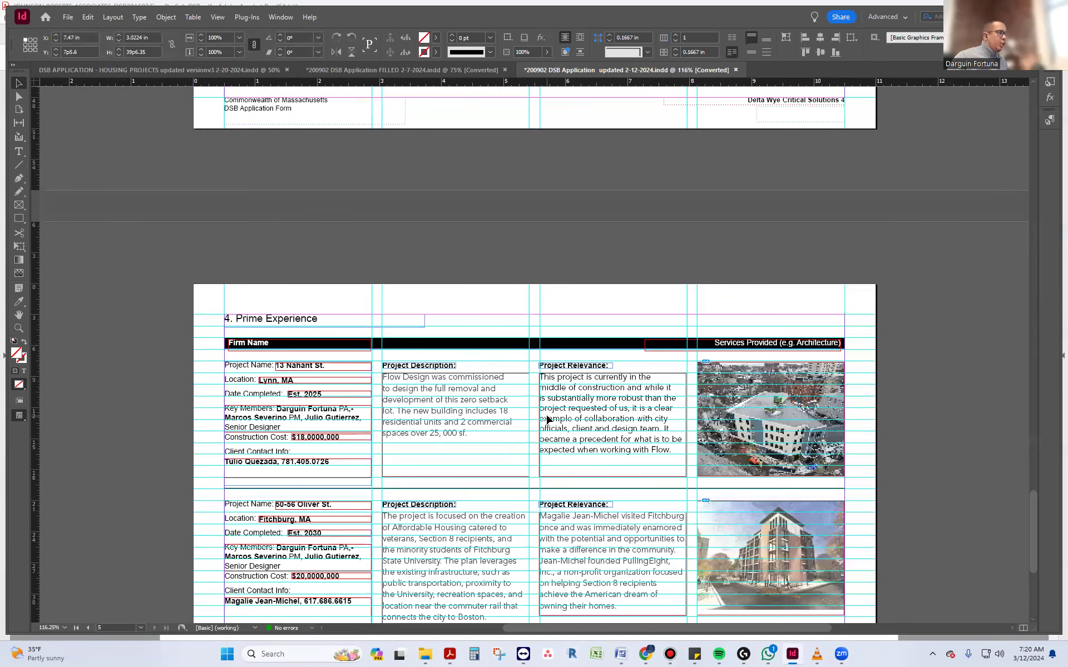
scroll(547, 420, "down", 1)
scroll(546, 417, "down", 4)
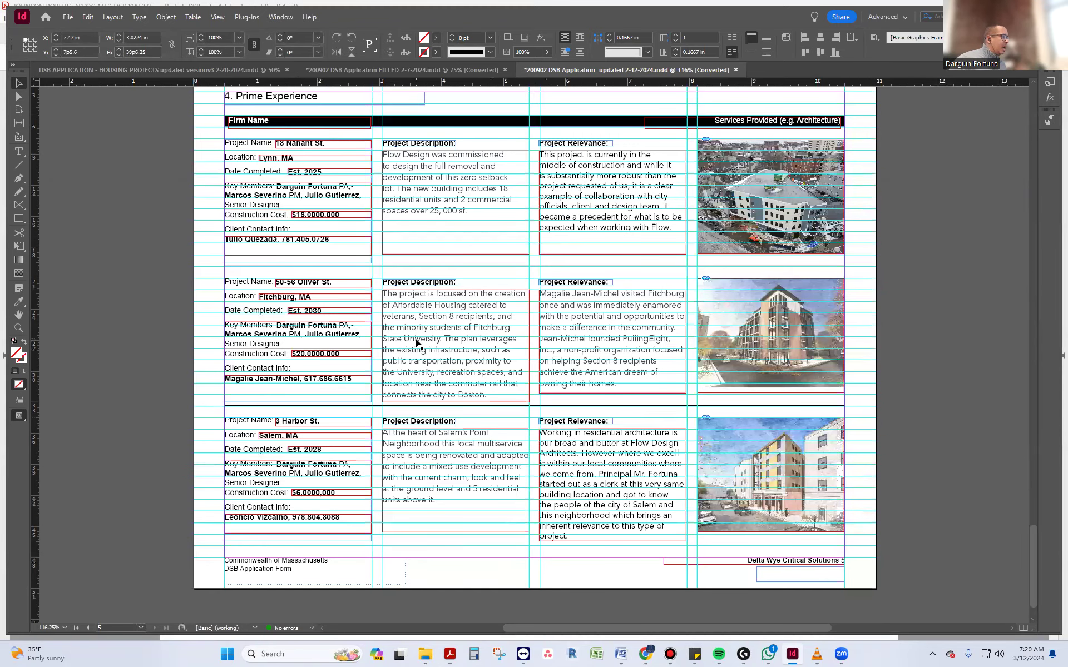
scroll(534, 481, "down", 1)
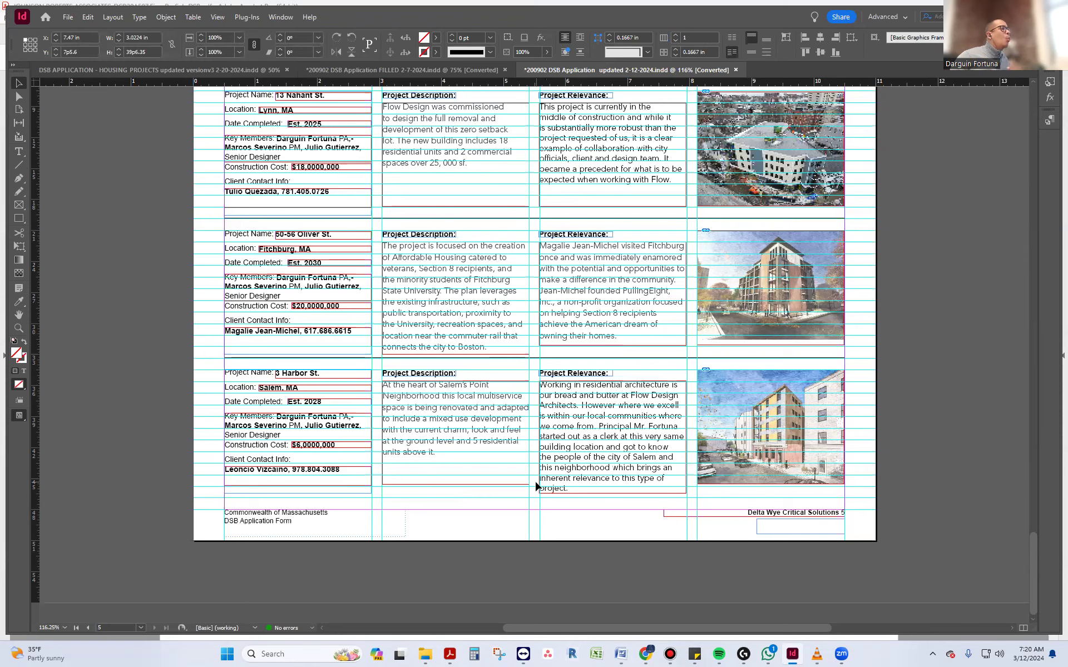
Go back from the Prime Experience pages to the first resume and recheck the application's pages through to the end.
scroll(535, 487, "up", 10)
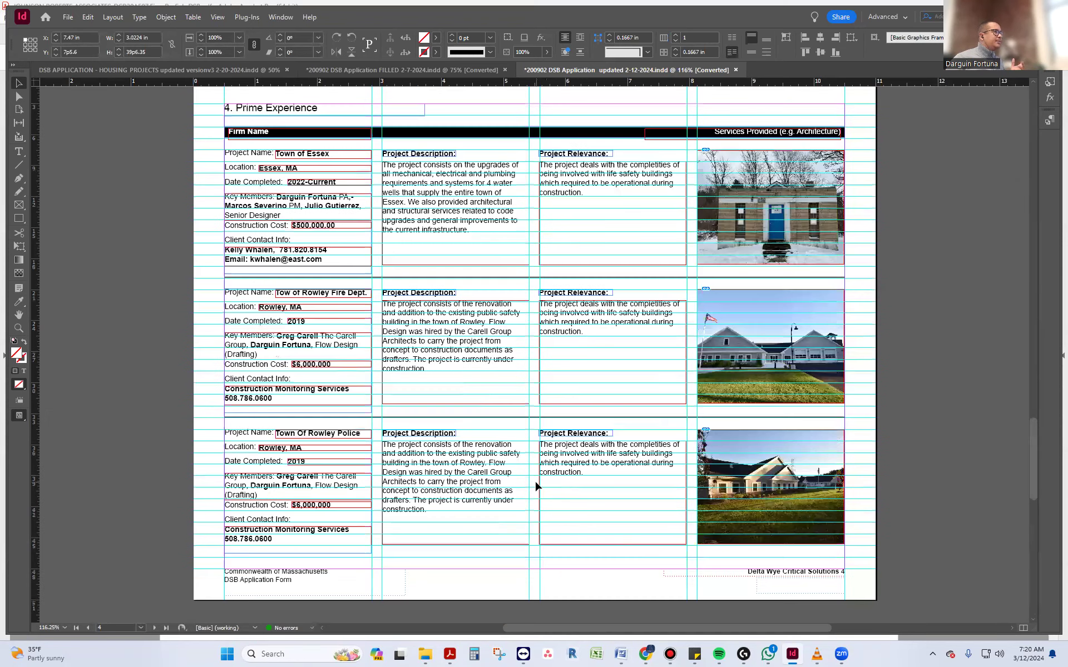
scroll(535, 482, "up", 8)
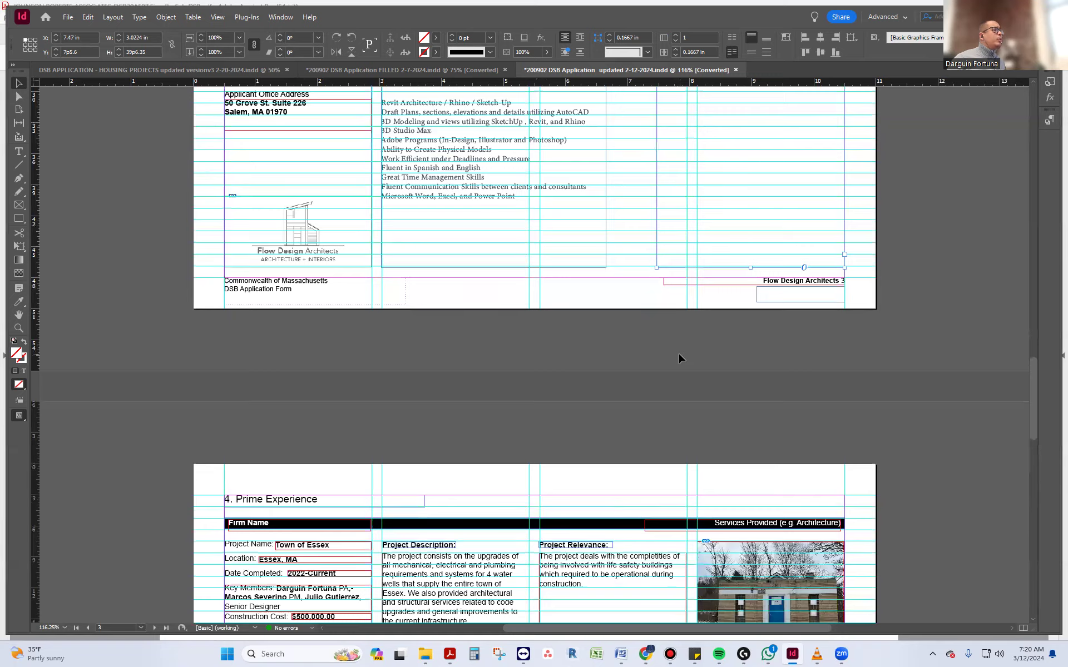
scroll(675, 417, "up", 8)
scroll(675, 418, "up", 10)
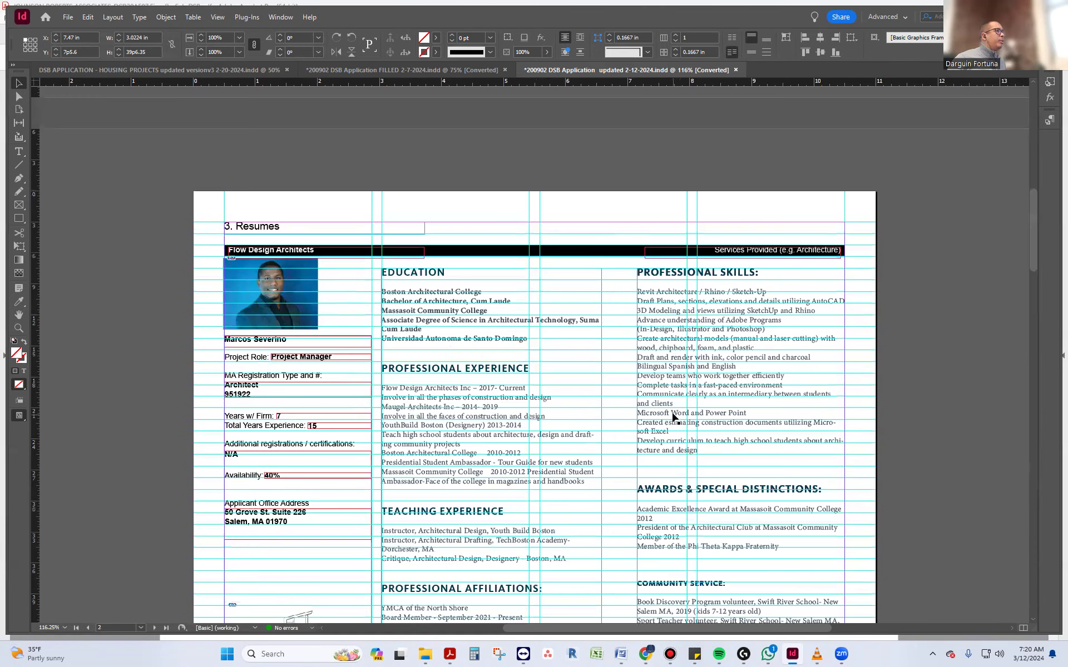
scroll(672, 414, "up", 14)
scroll(672, 414, "down", 14)
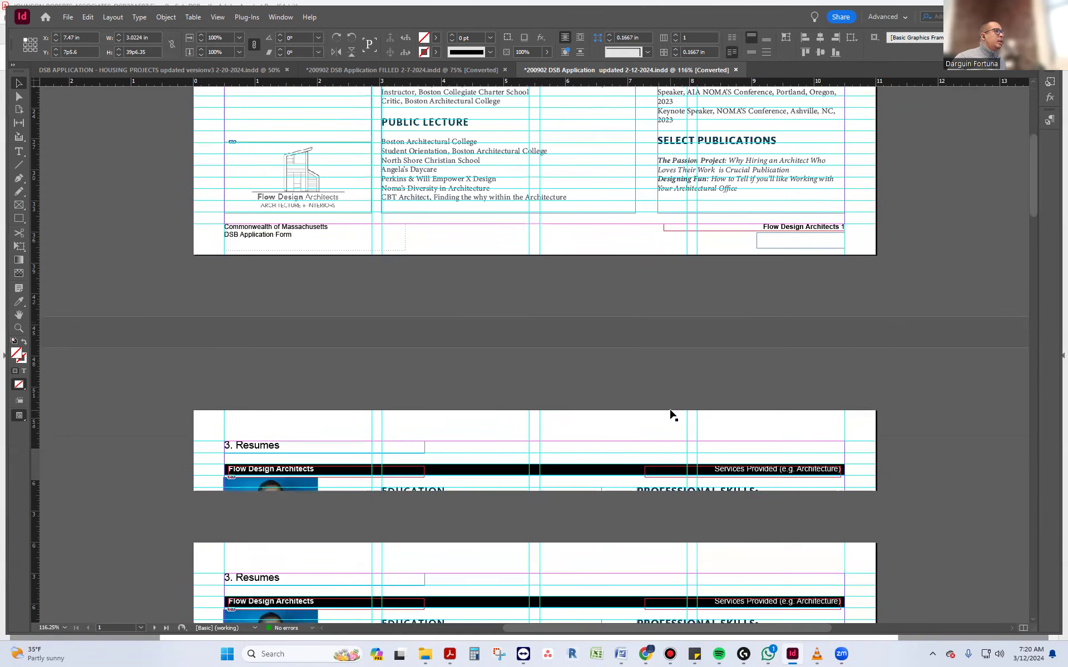
scroll(669, 413, "down", 20)
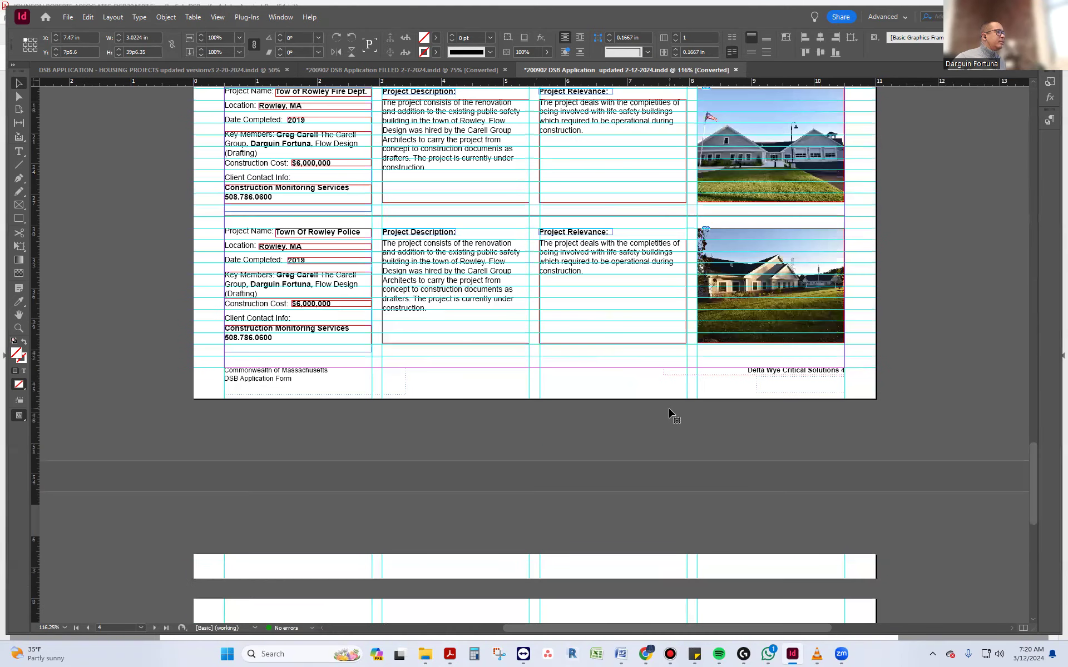
scroll(668, 414, "down", 10)
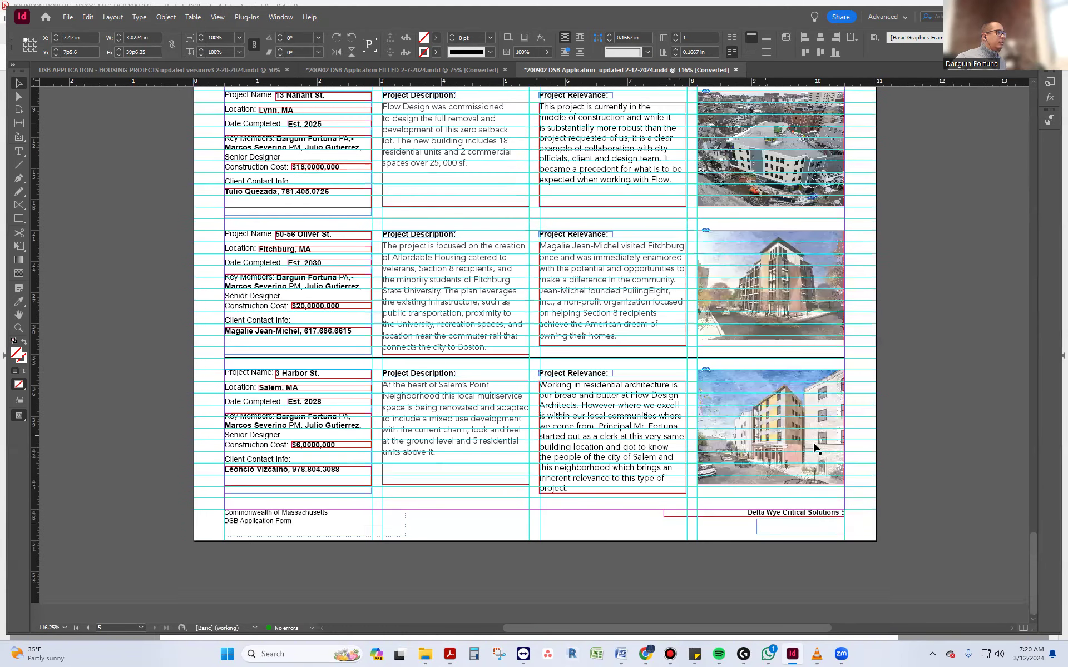
scroll(671, 414, "up", 8)
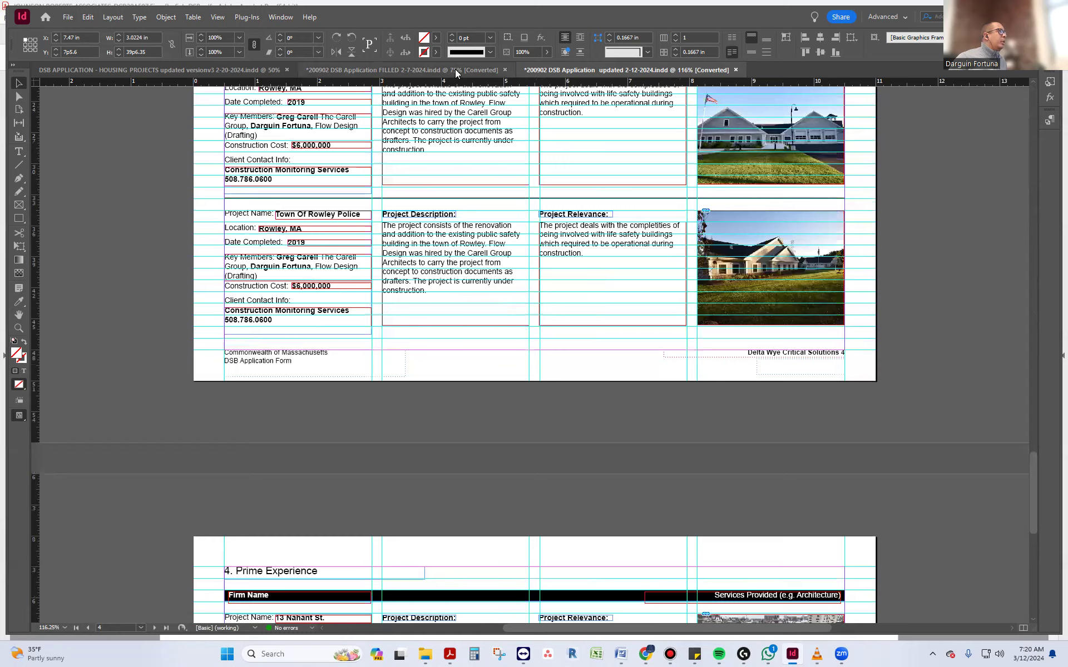
Check the resumes, Prime Experience and Supplemental Response pages of the DSB Application FILLED 2-7-2024 document, and close that document.
left_click(455, 69)
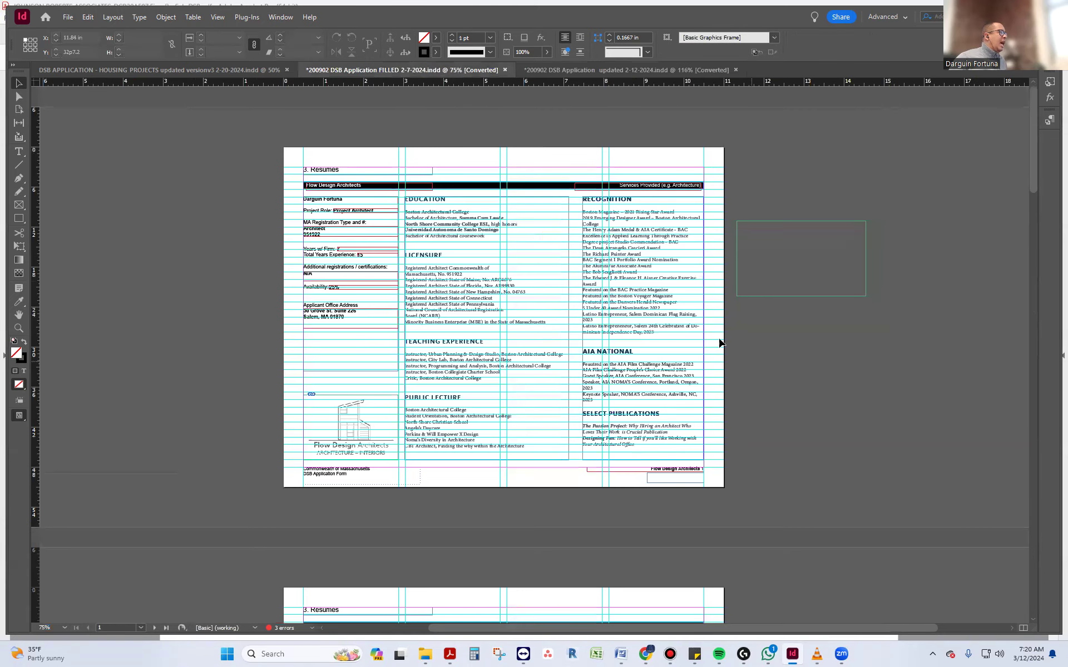
scroll(373, 283, "down", 8)
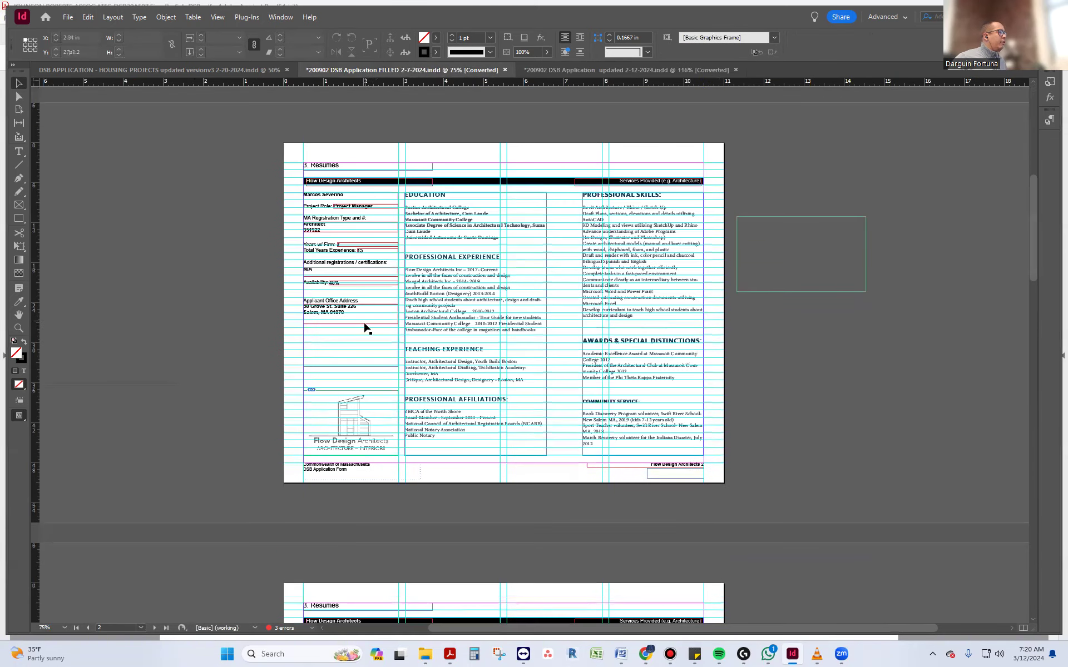
scroll(365, 329, "down", 3)
scroll(366, 329, "down", 18)
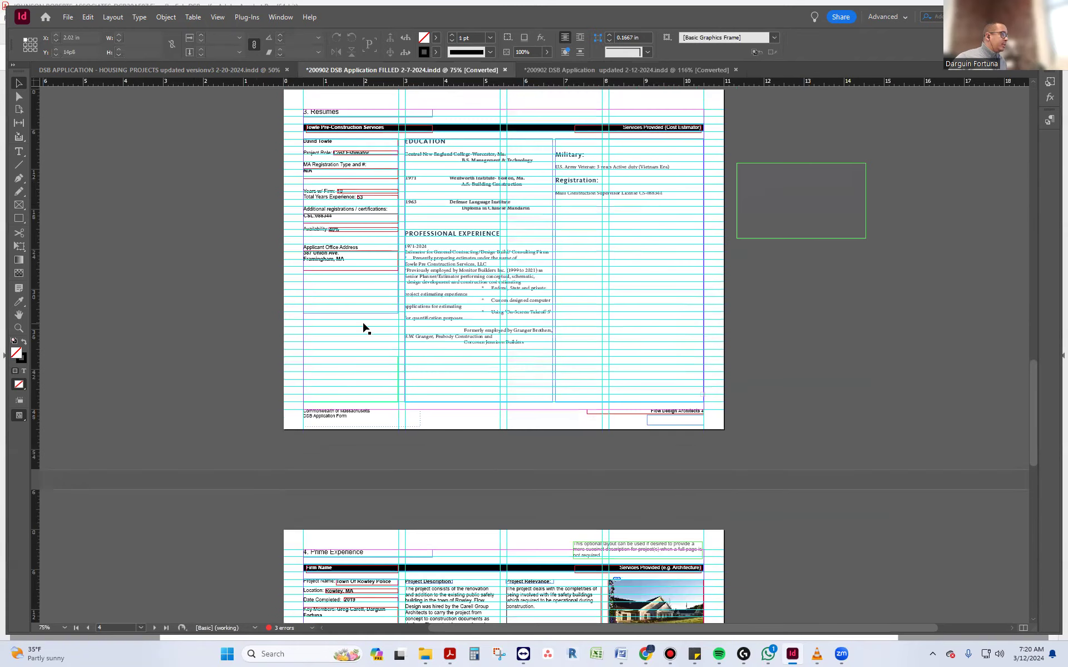
scroll(363, 329, "down", 5)
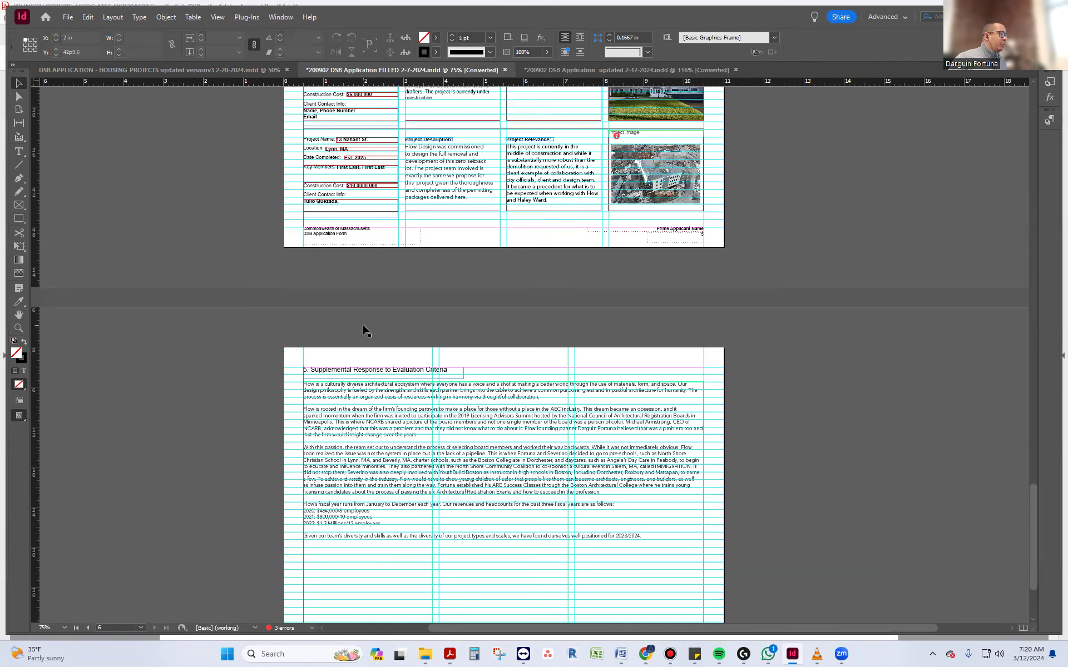
scroll(362, 326, "up", 20)
scroll(361, 326, "up", 10)
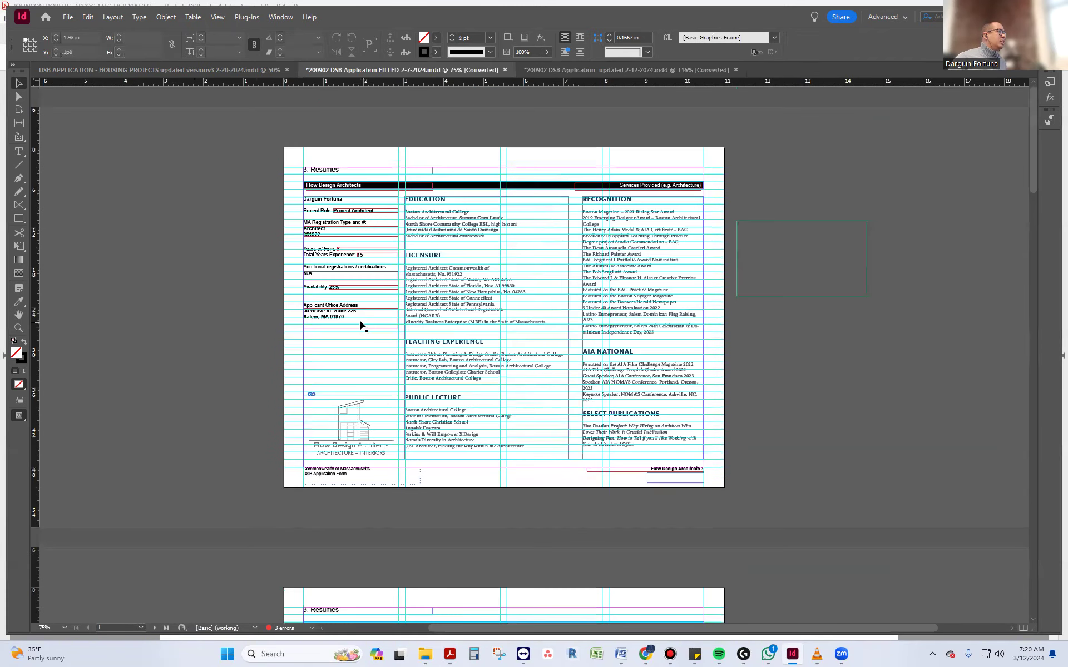
left_click(505, 71)
left_click(589, 342)
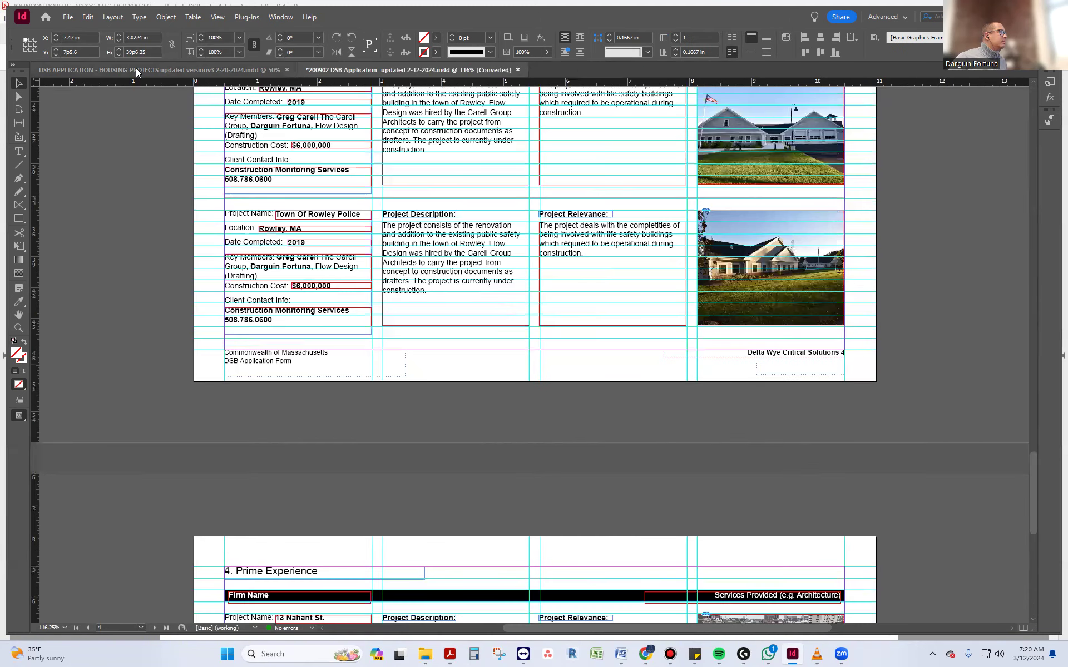
Switch to the HOUSING PROJECTS updated version3 2-20-2024 document and examine its cover, Section 3 divider and Team Organization chart.
left_click(135, 68)
scroll(779, 367, "up", 5)
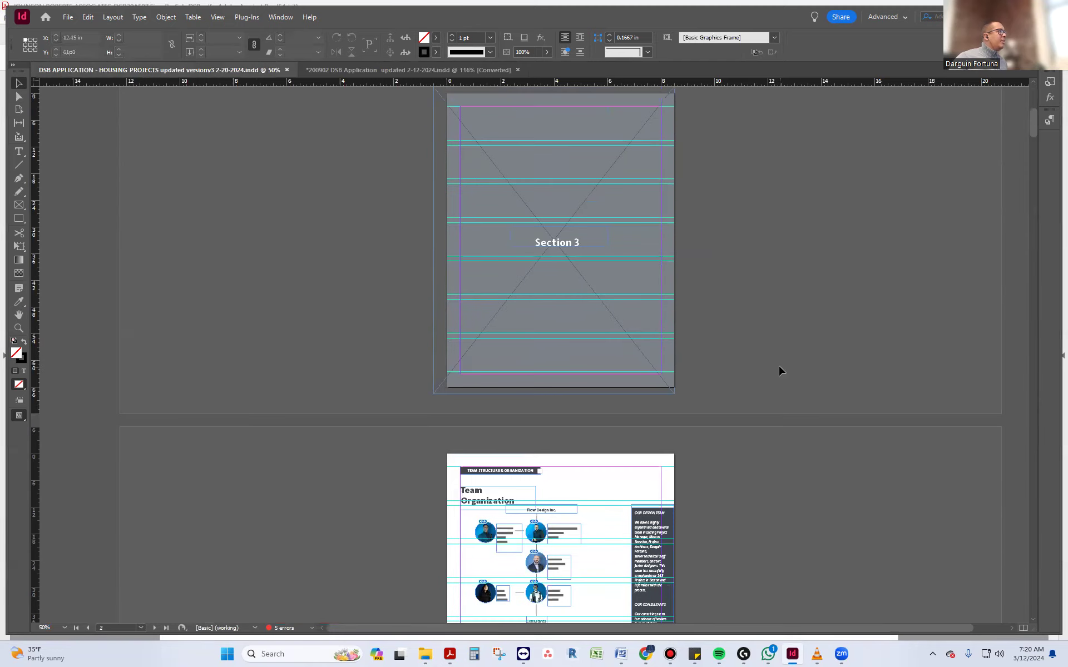
scroll(779, 371, "up", 5)
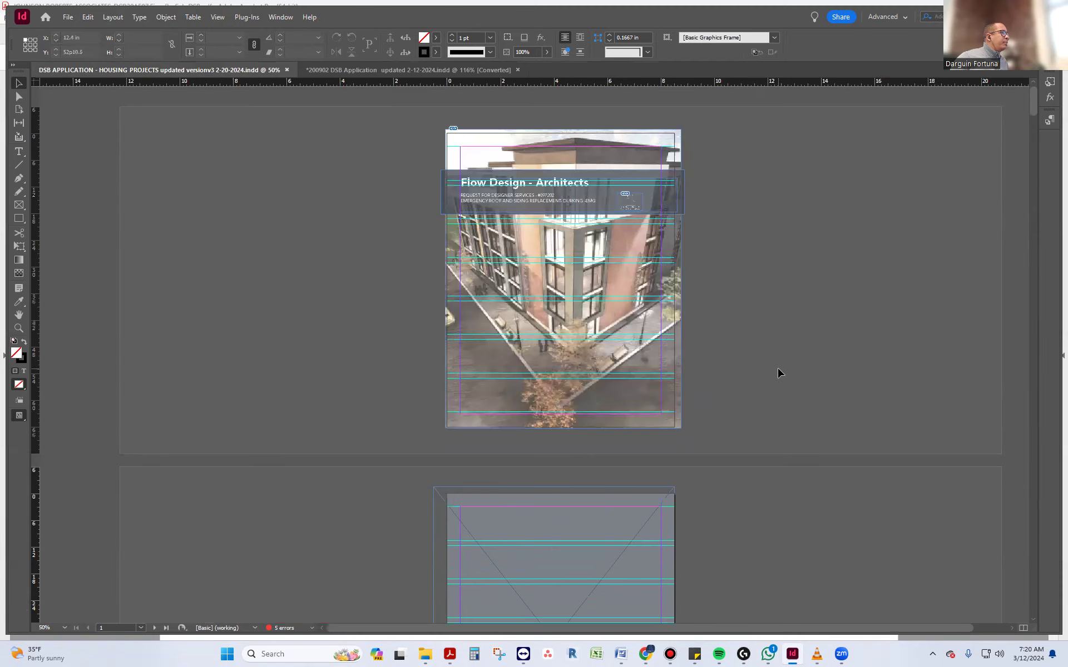
scroll(777, 371, "down", 10)
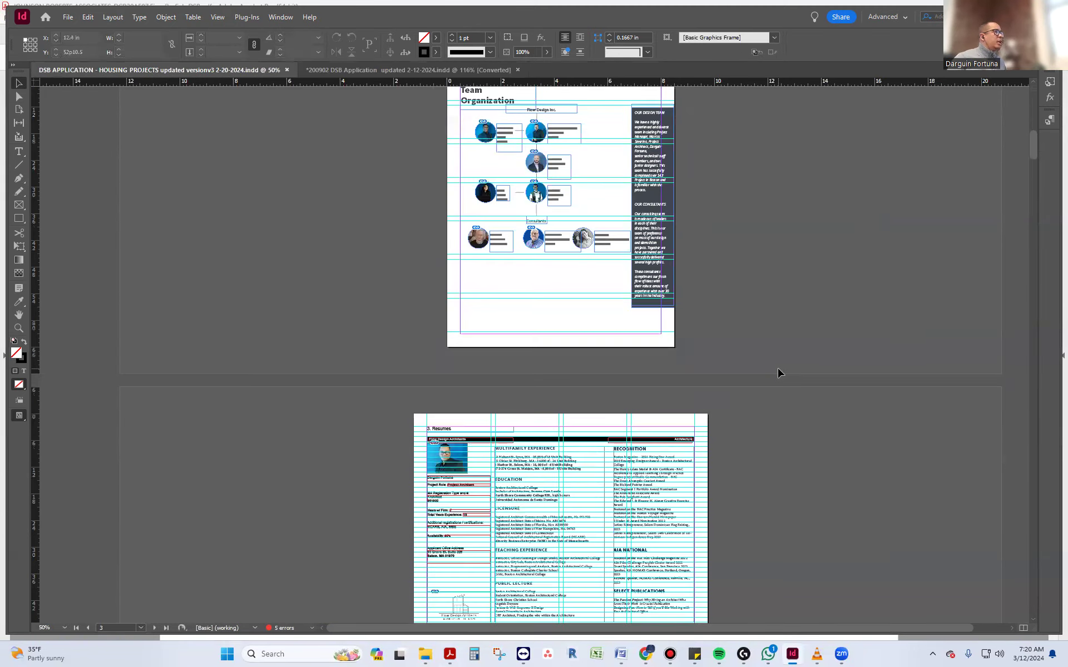
scroll(777, 371, "up", 3)
scroll(722, 374, "up", 2, "alt")
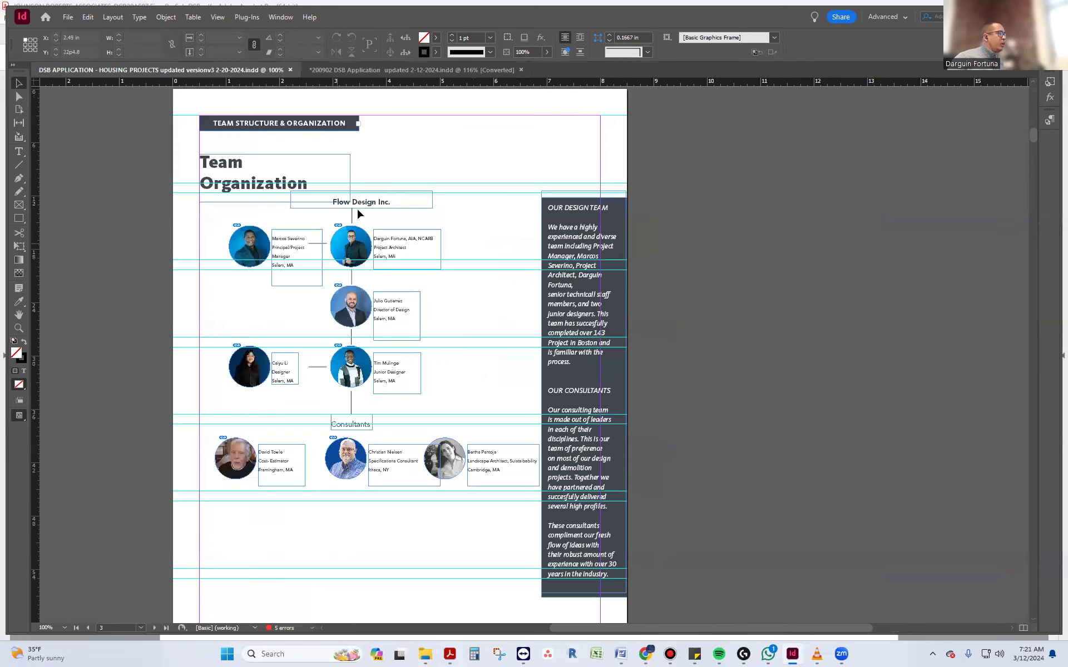
scroll(320, 395, "down", 3)
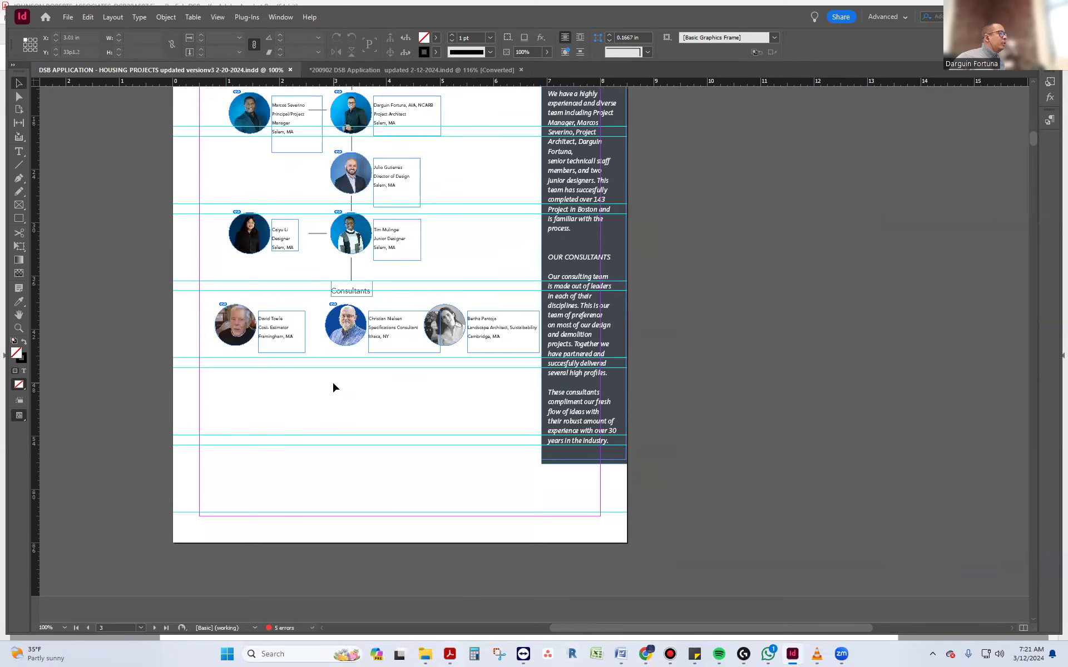
scroll(333, 387, "up", 2)
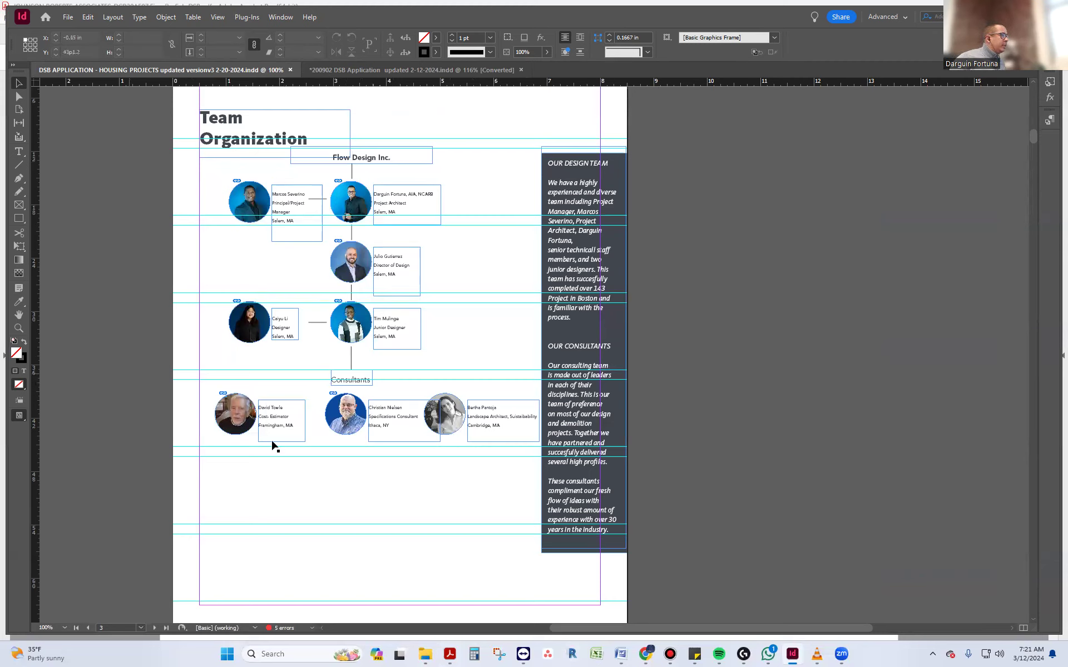
Examine the staff and consultant resumes of the housing projects application, continuing past the section divider to the 4a Prime Experience page.
scroll(488, 401, "down", 4)
scroll(488, 402, "down", 10)
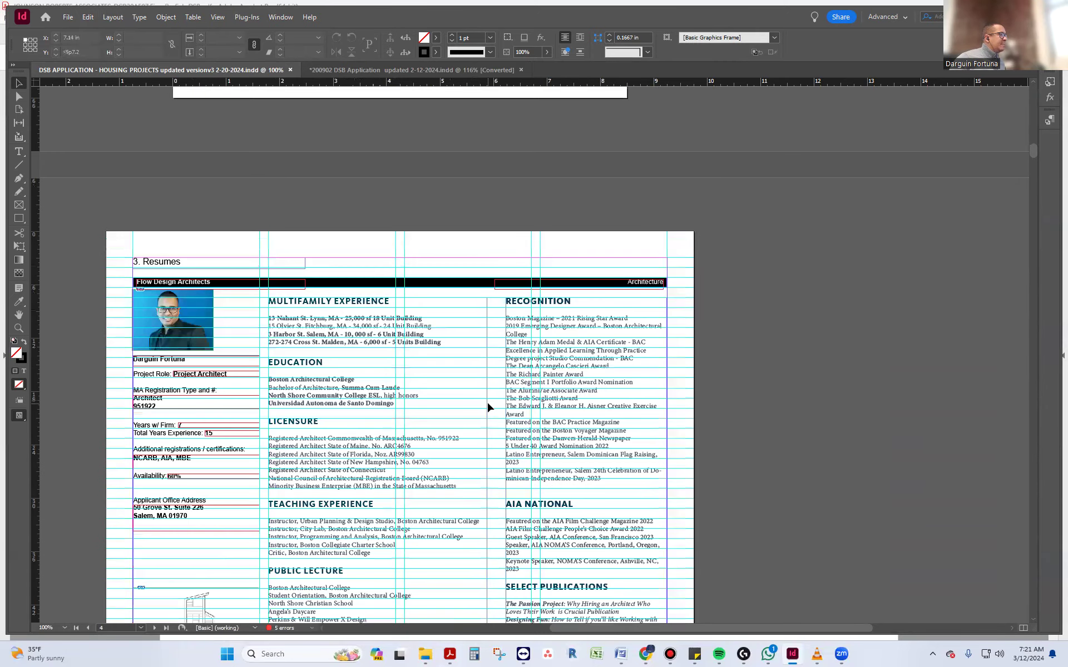
scroll(496, 399, "down", 14)
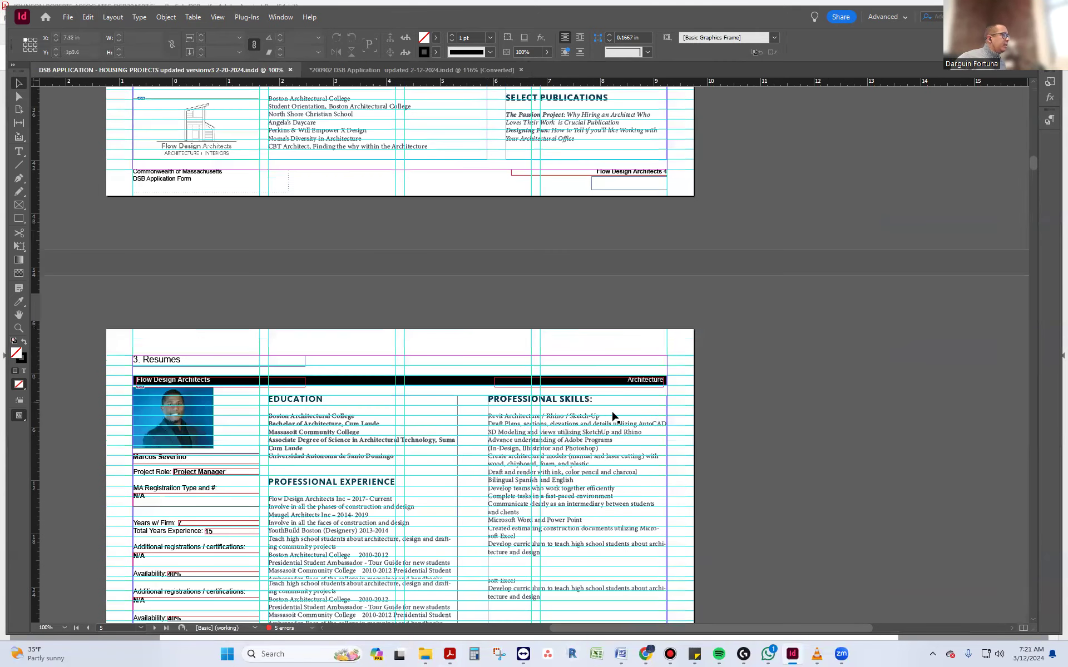
scroll(458, 430, "down", 10)
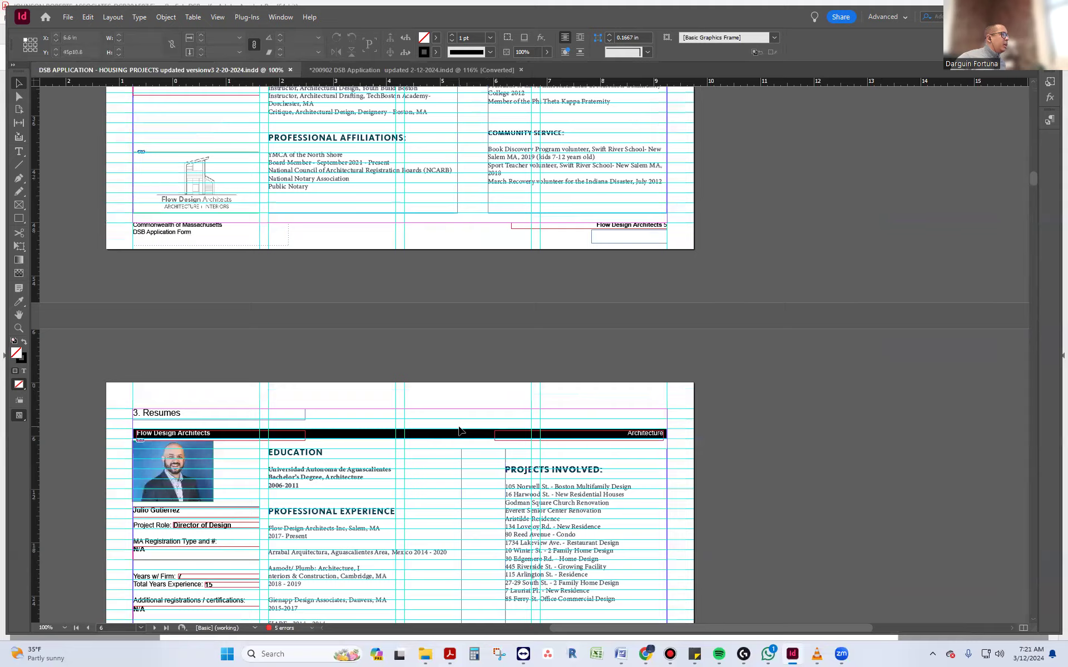
scroll(459, 431, "down", 10)
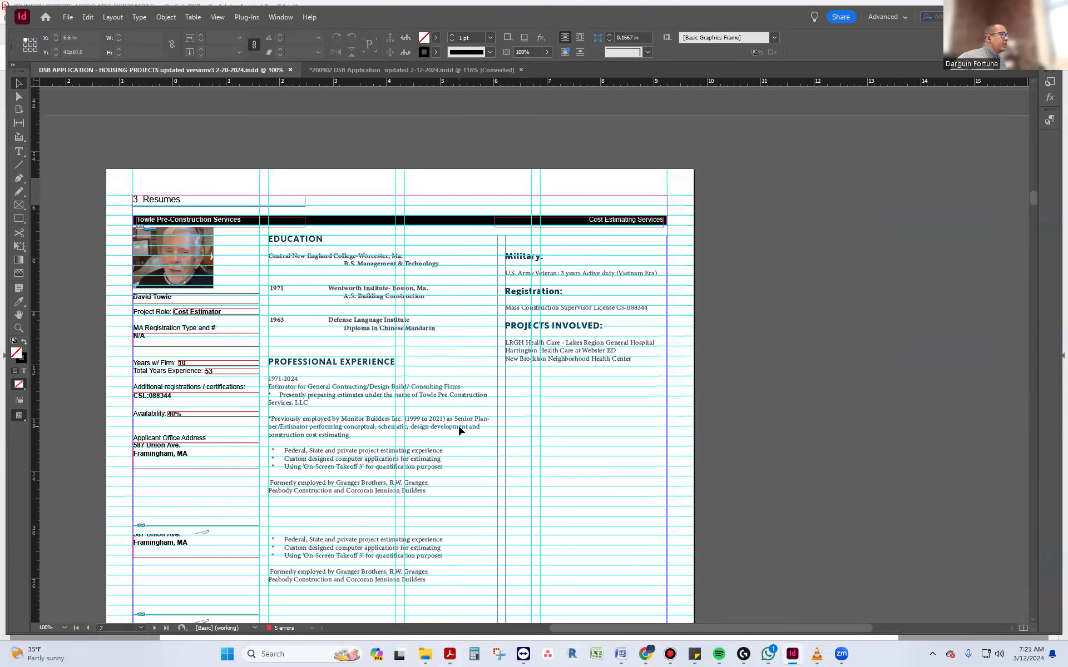
scroll(459, 431, "down", 7)
scroll(459, 431, "down", 13)
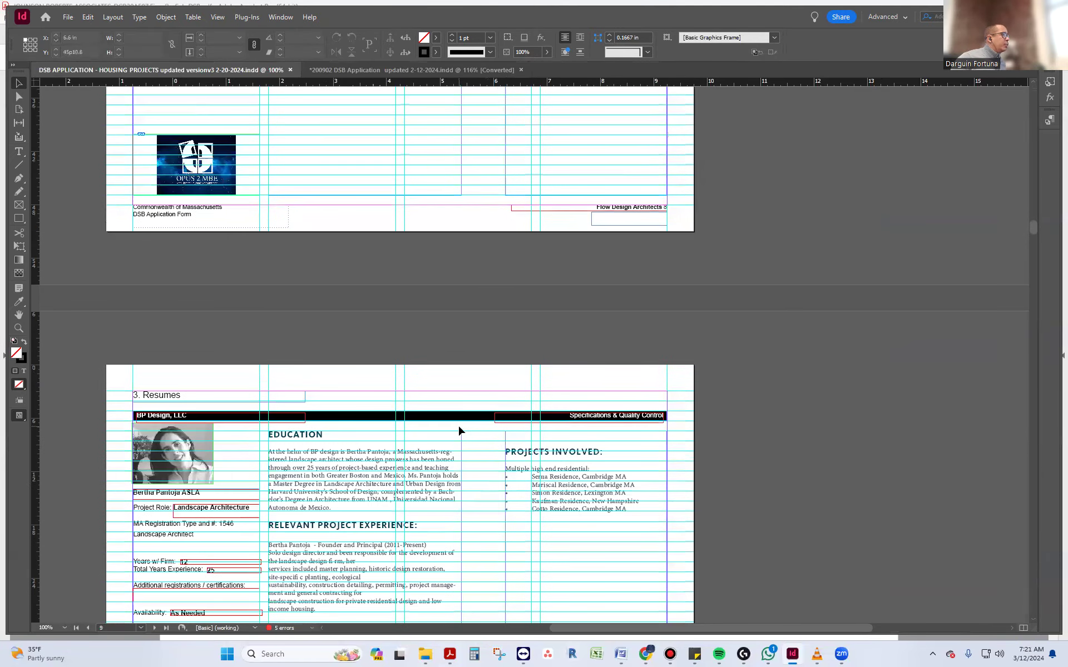
scroll(458, 427, "down", 14)
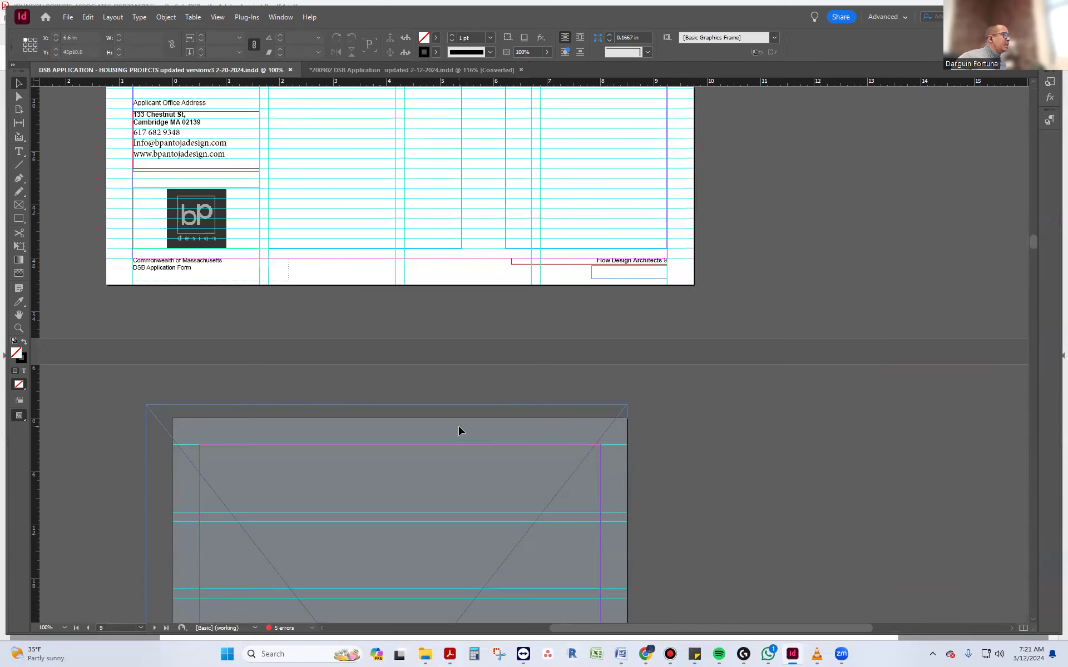
scroll(459, 431, "down", 10)
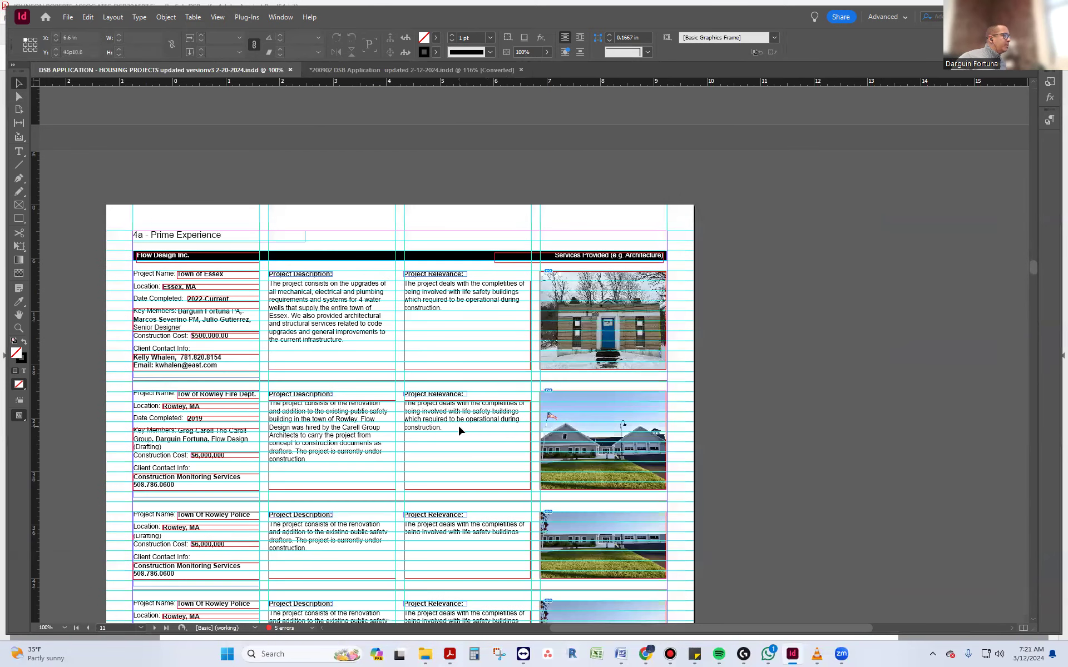
Examine the remaining 4a Prime Experience projects in the housing application, up to the next section divider.
scroll(458, 431, "down", 10)
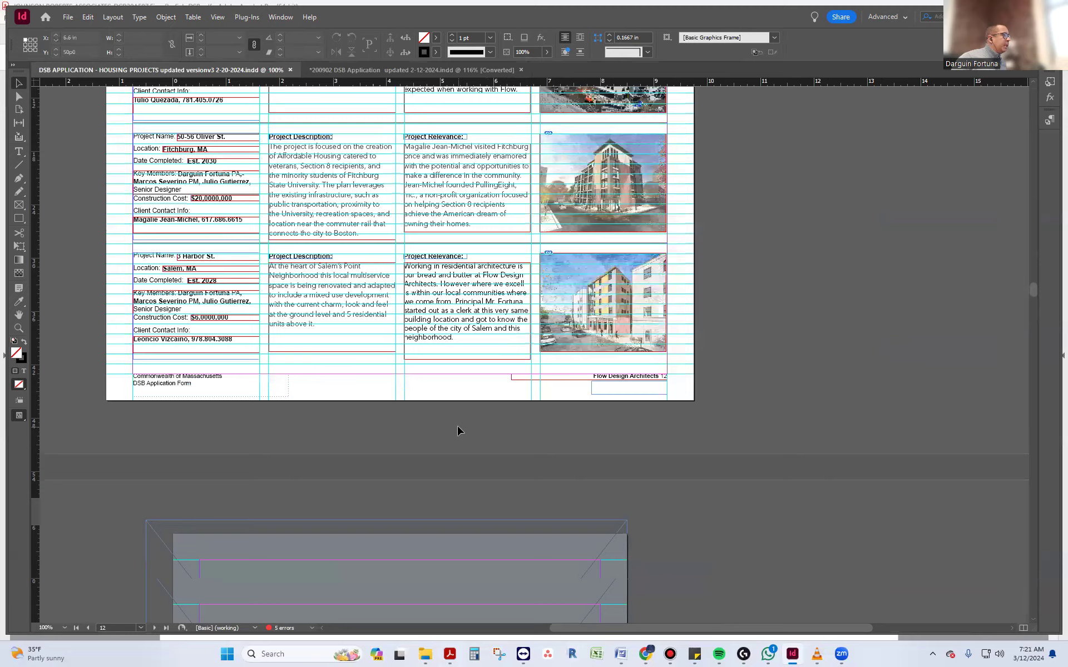
scroll(457, 428, "down", 5)
scroll(458, 428, "up", 10)
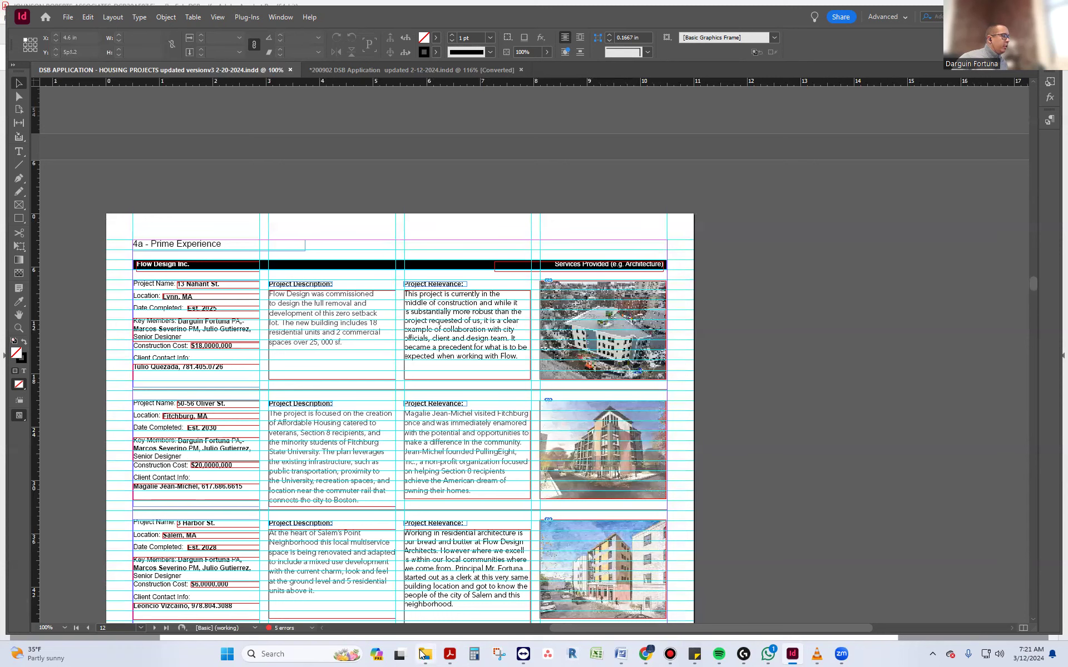
Open the 200902 DSB Application InDesign markup file from the PROPOSAL SUBMISSION PACKAGE folder, one level above DRAFTS.
mouse_move(422, 655)
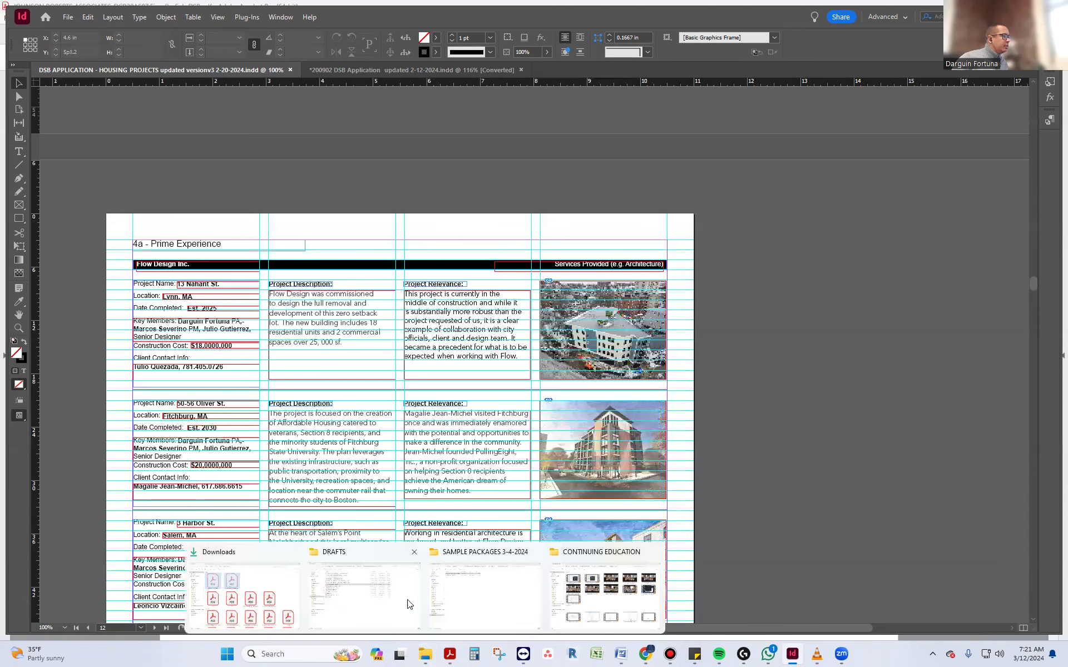
left_click(472, 584)
mouse_move(425, 654)
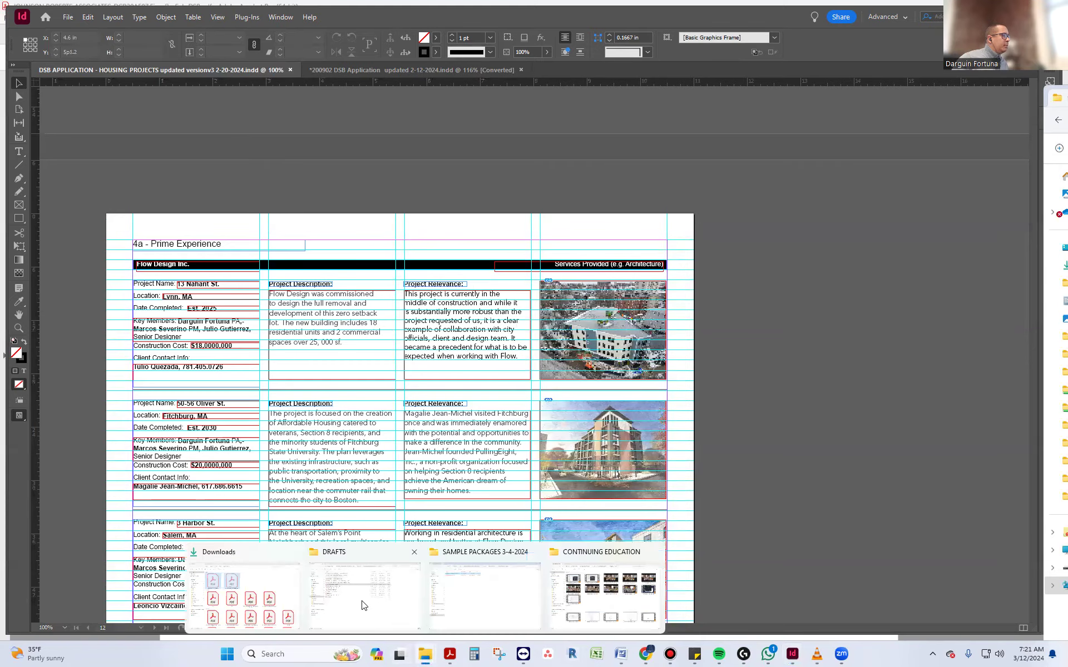
left_click(360, 604)
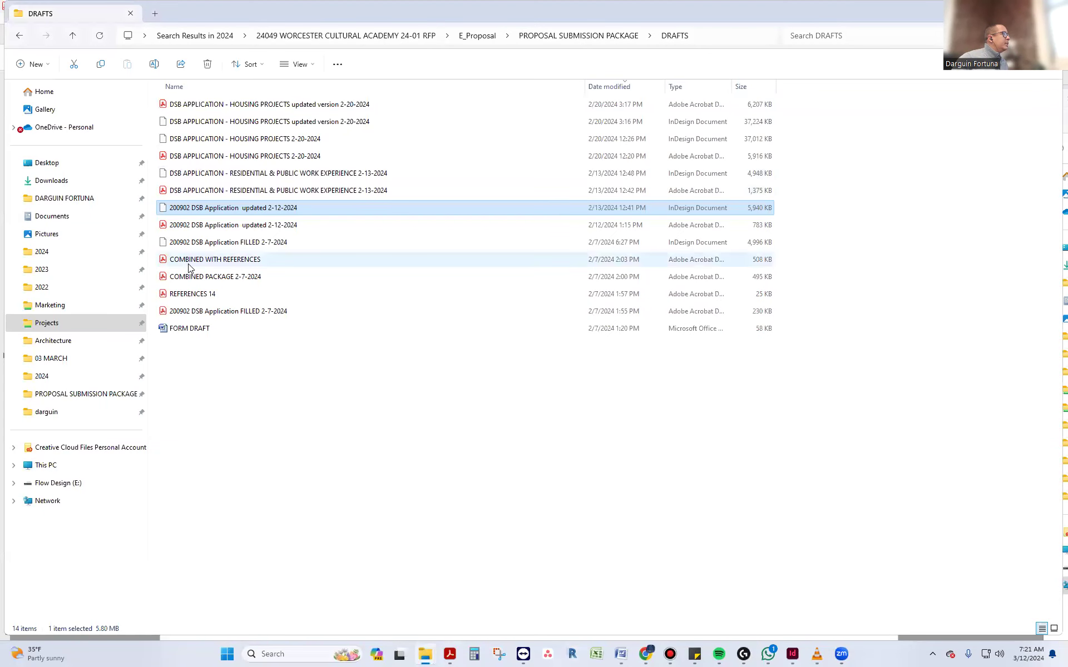
left_click(221, 342)
key("BackSpace")
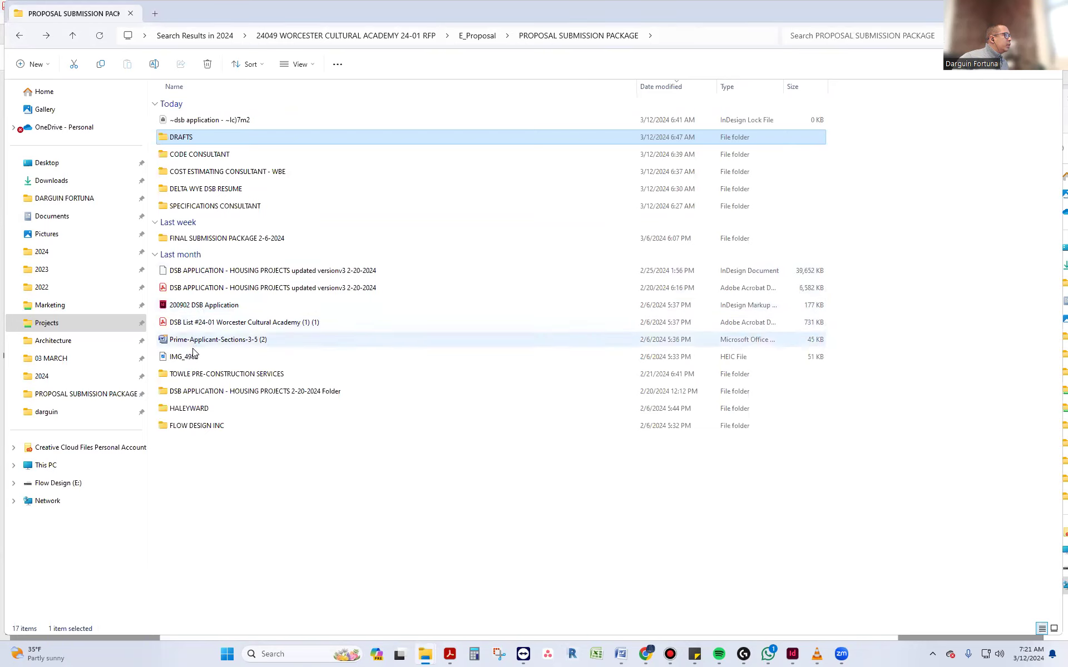
left_click(196, 306)
double_click(200, 310)
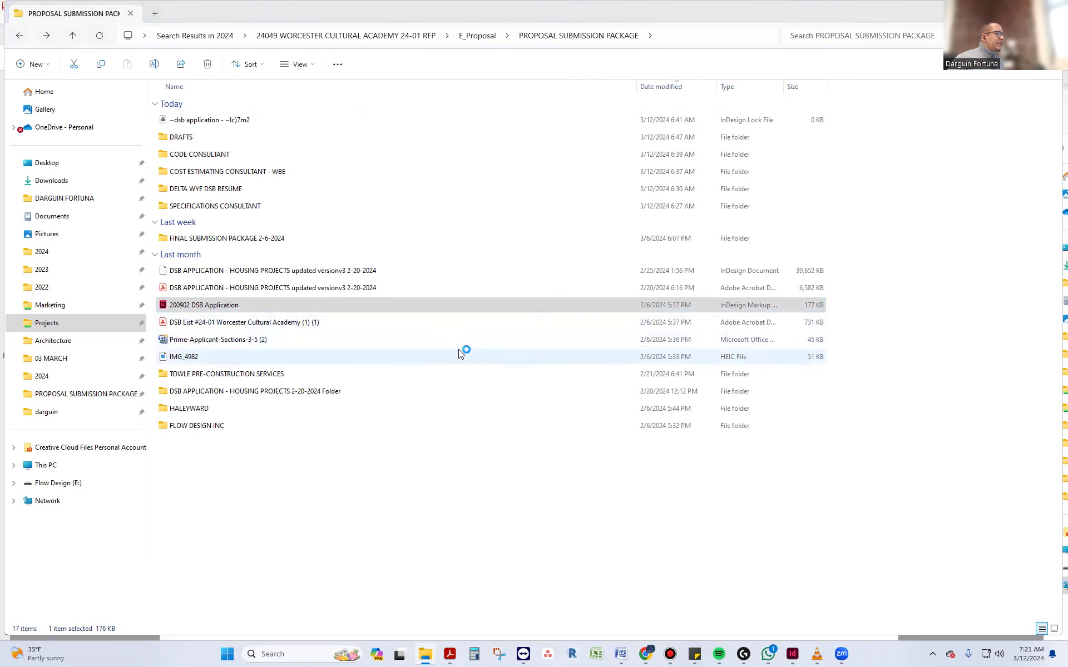
mouse_move(796, 655)
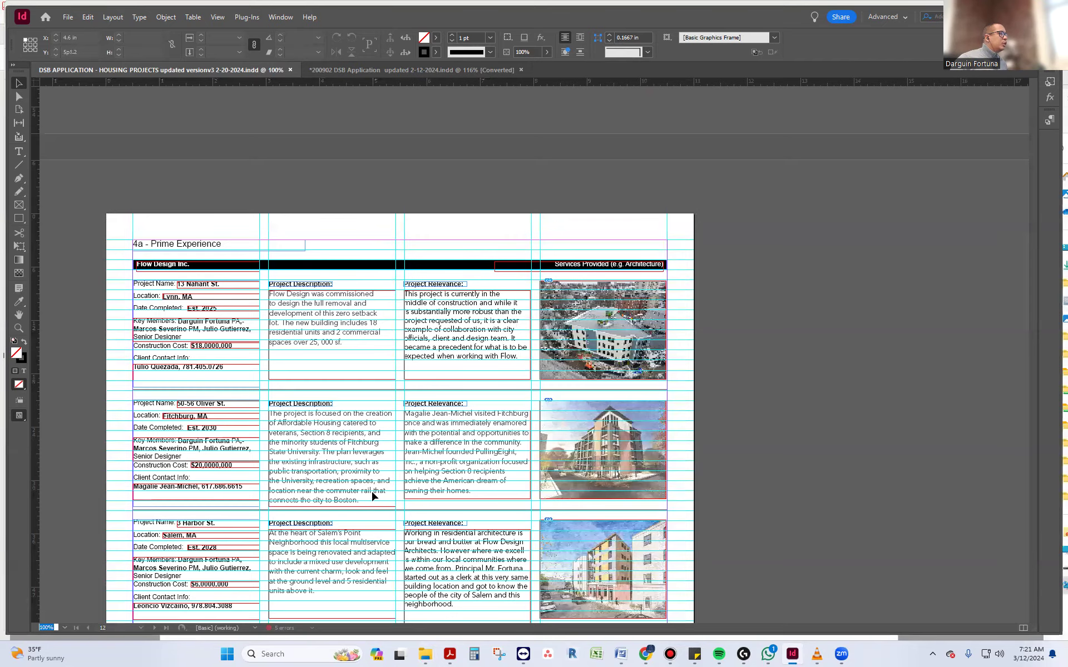
Look through the blank 200902 DSB Application template from its first page to both 4b Subconsultant Experience layouts.
scroll(466, 439, "down", 20)
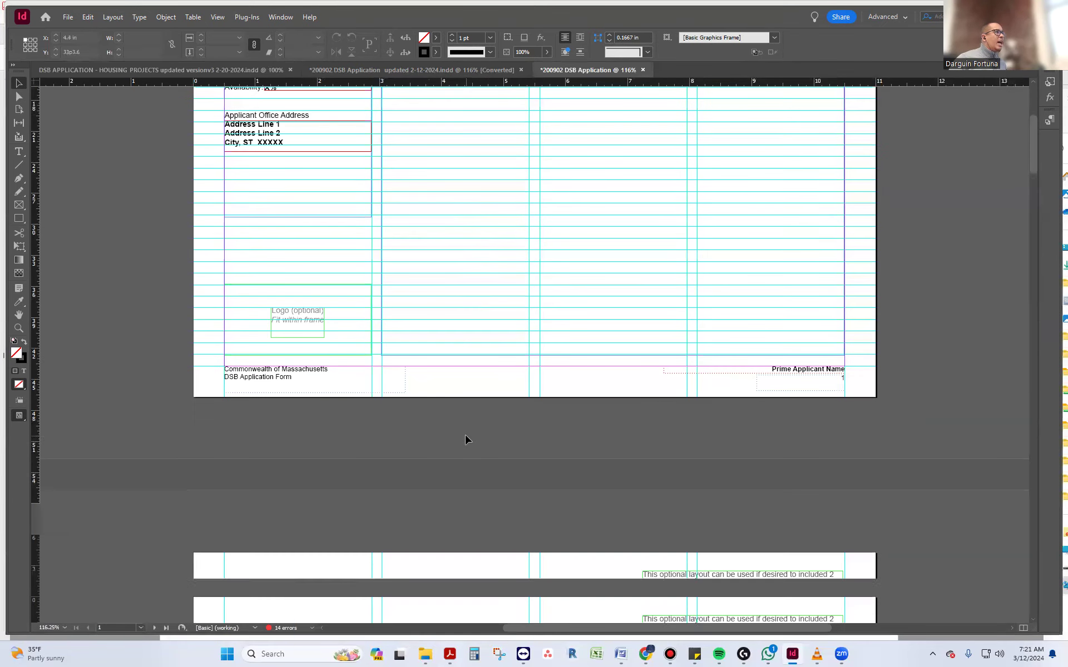
scroll(466, 448, "down", 20)
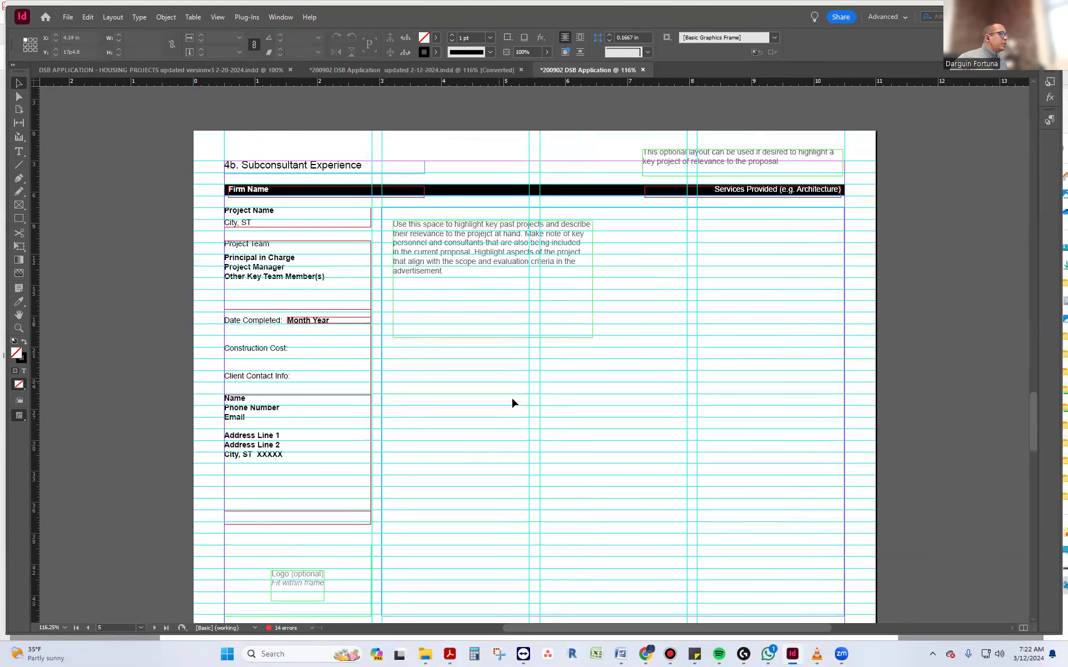
scroll(509, 400, "down", 10)
scroll(512, 412, "down", 5)
scroll(785, 313, "up", 2)
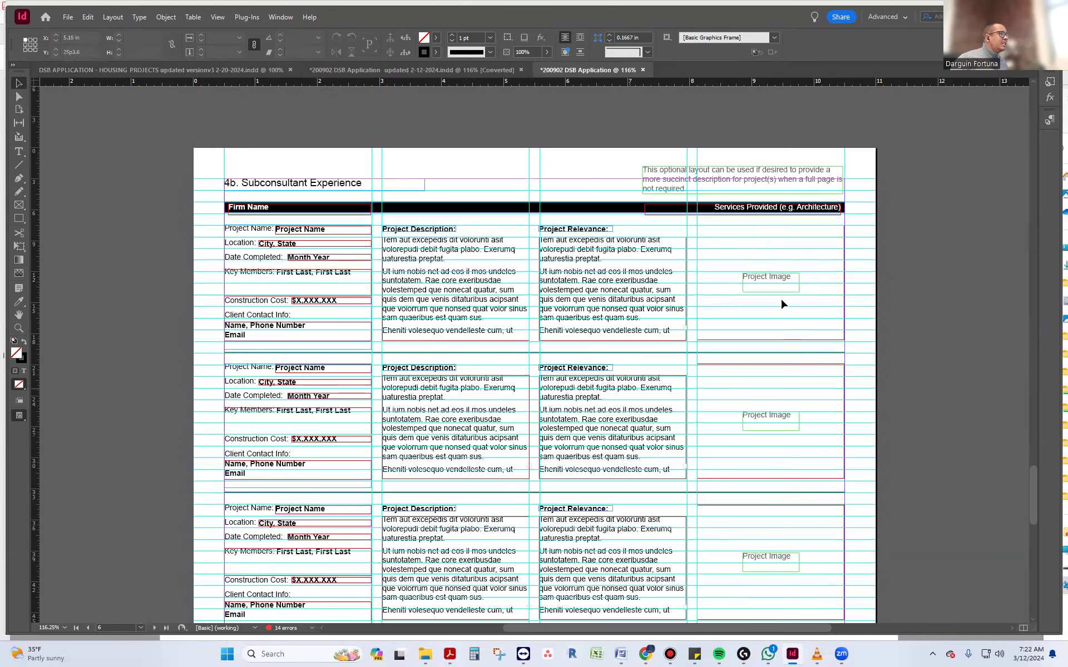
scroll(628, 462, "down", 6)
scroll(627, 462, "down", 3)
scroll(626, 462, "up", 7)
scroll(619, 470, "up", 10)
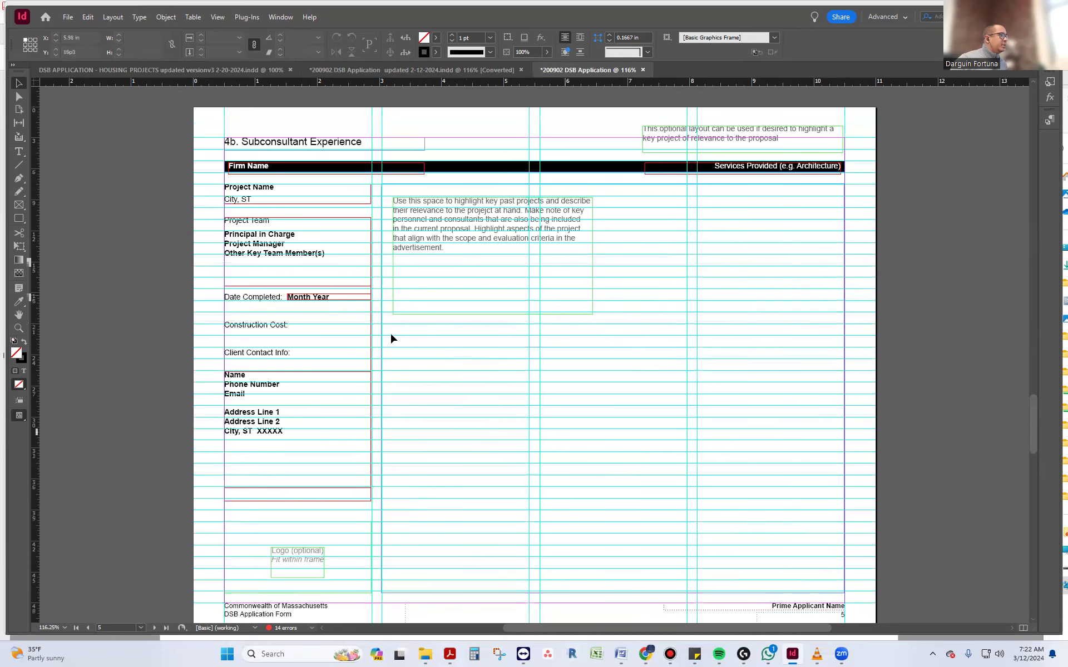
Go back through the template to compare its full-page and three-project 4. Prime Experience layouts.
scroll(607, 473, "up", 8)
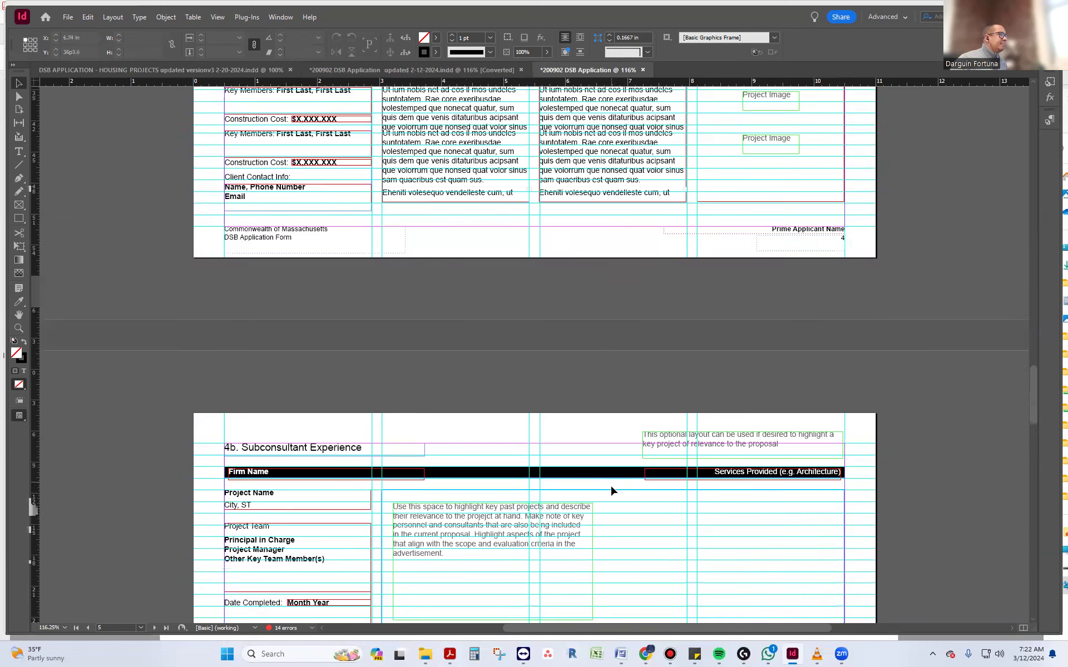
scroll(610, 485, "up", 10)
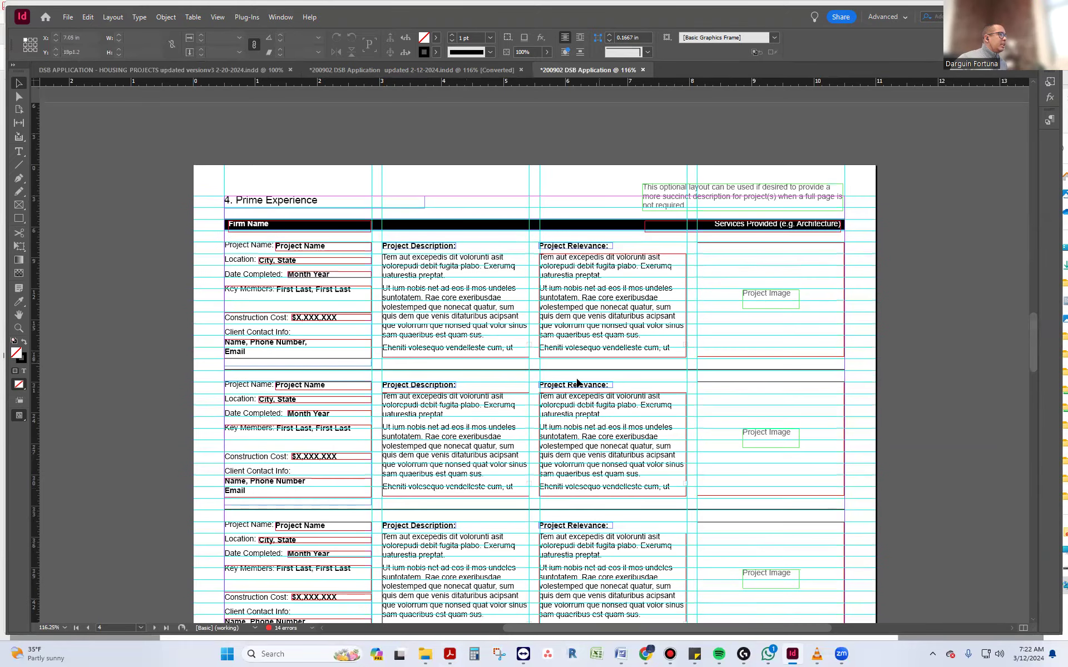
scroll(583, 477, "up", 10)
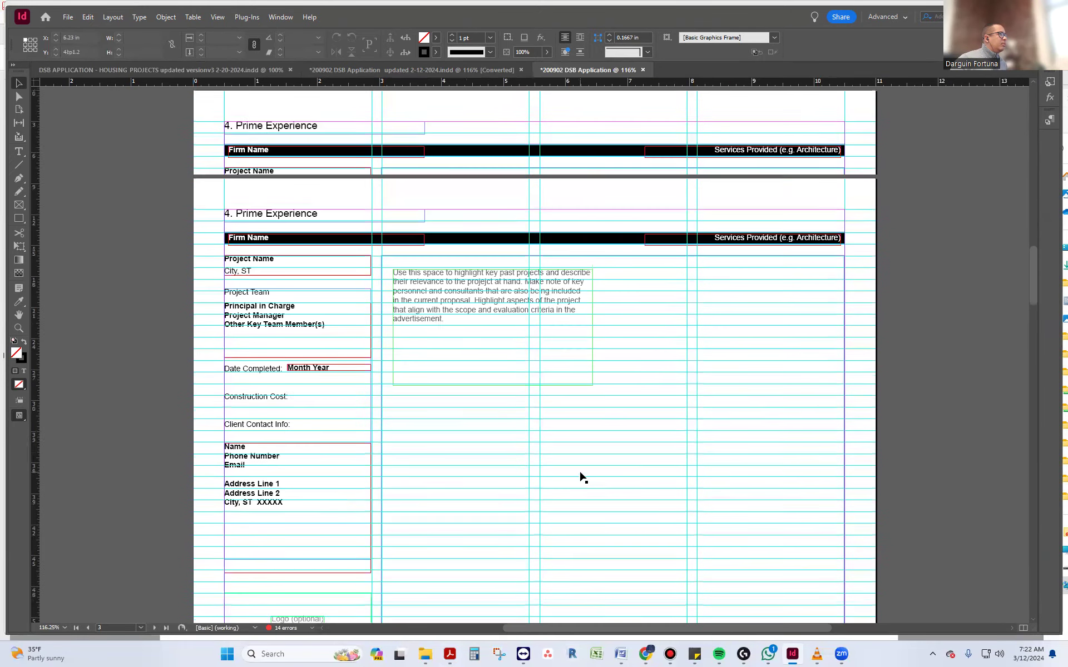
scroll(579, 475, "up", 3)
scroll(578, 476, "down", 8)
scroll(579, 475, "down", 10)
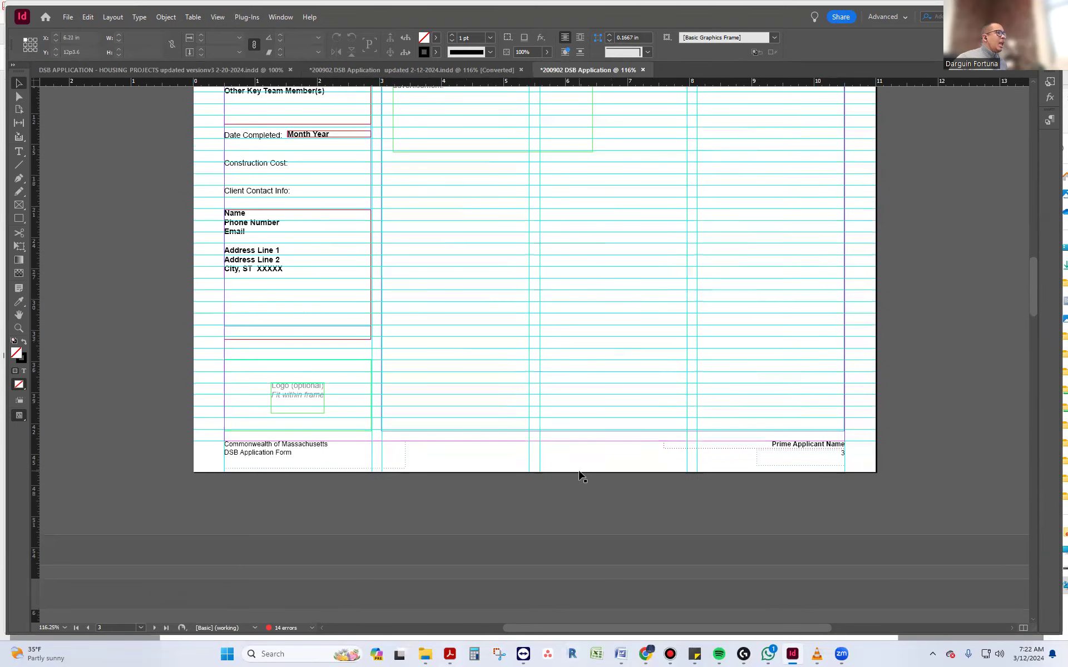
scroll(567, 384, "down", 2)
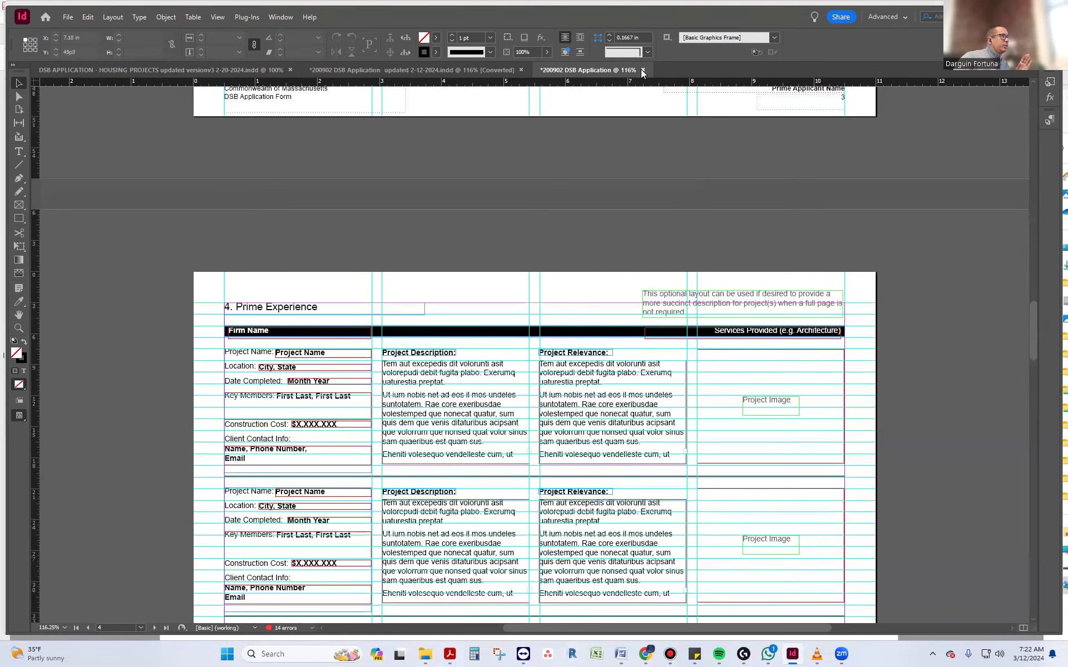
Switch to the 200902 DSB Application updated 2-12-2024 document and recheck its Prime Experience pages, then its resumes.
left_click(427, 70)
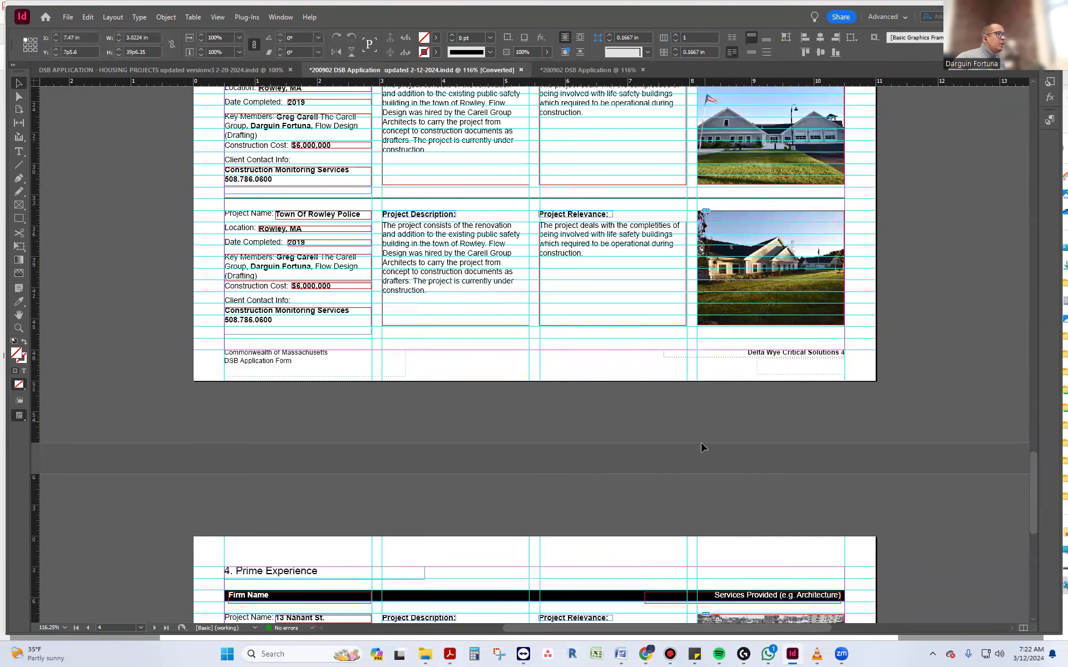
scroll(699, 458, "up", 3)
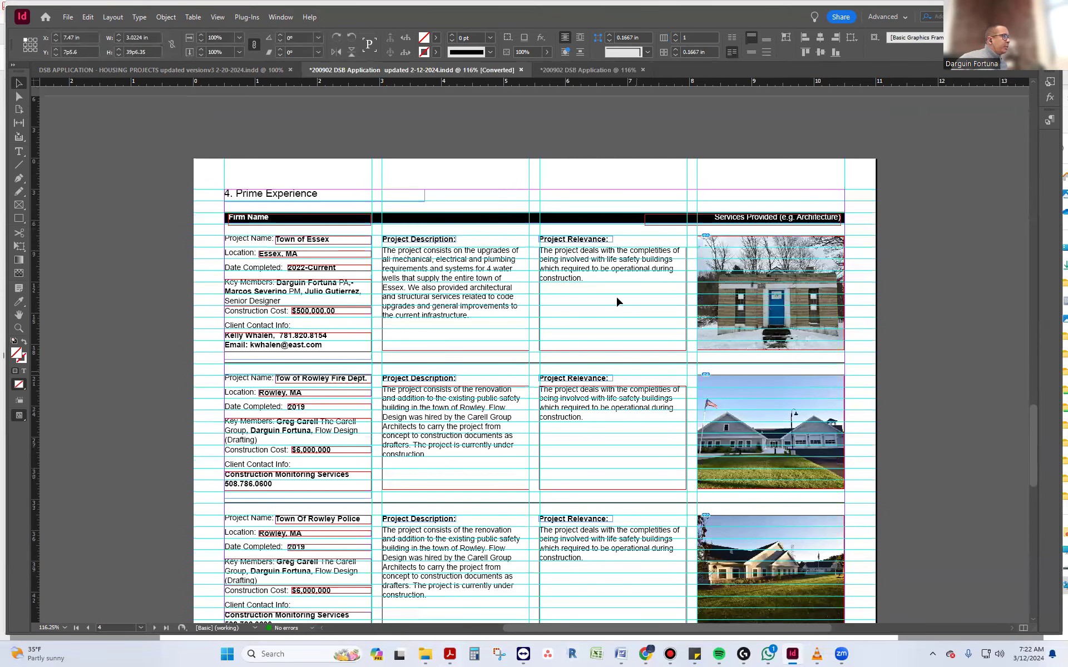
scroll(517, 472, "down", 4)
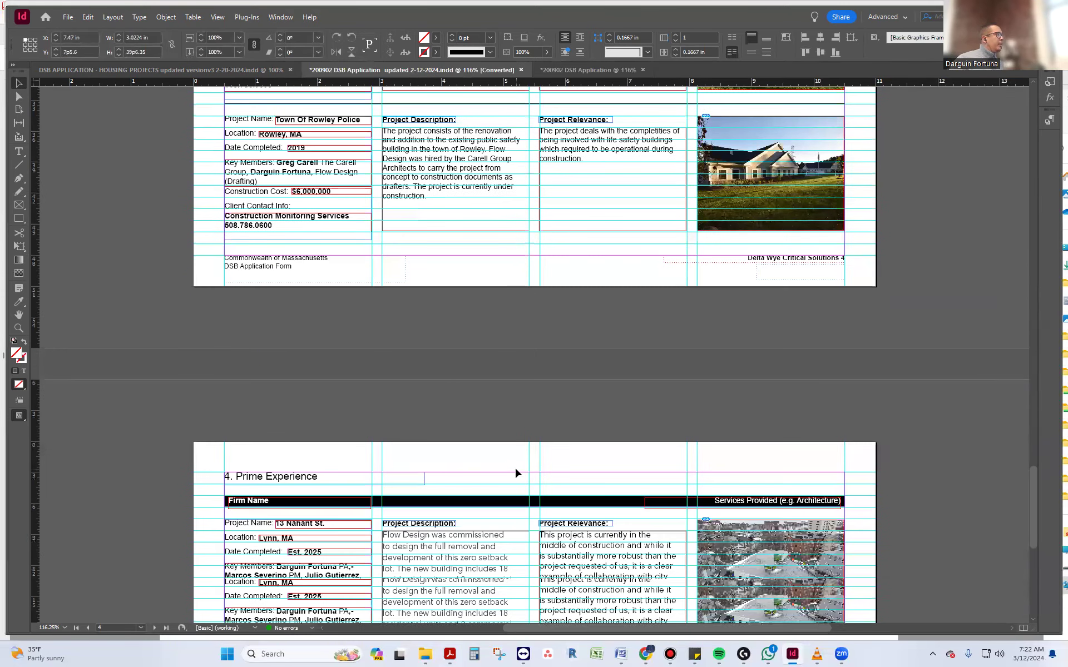
left_click(165, 69)
left_click(363, 70)
scroll(611, 367, "down", 4)
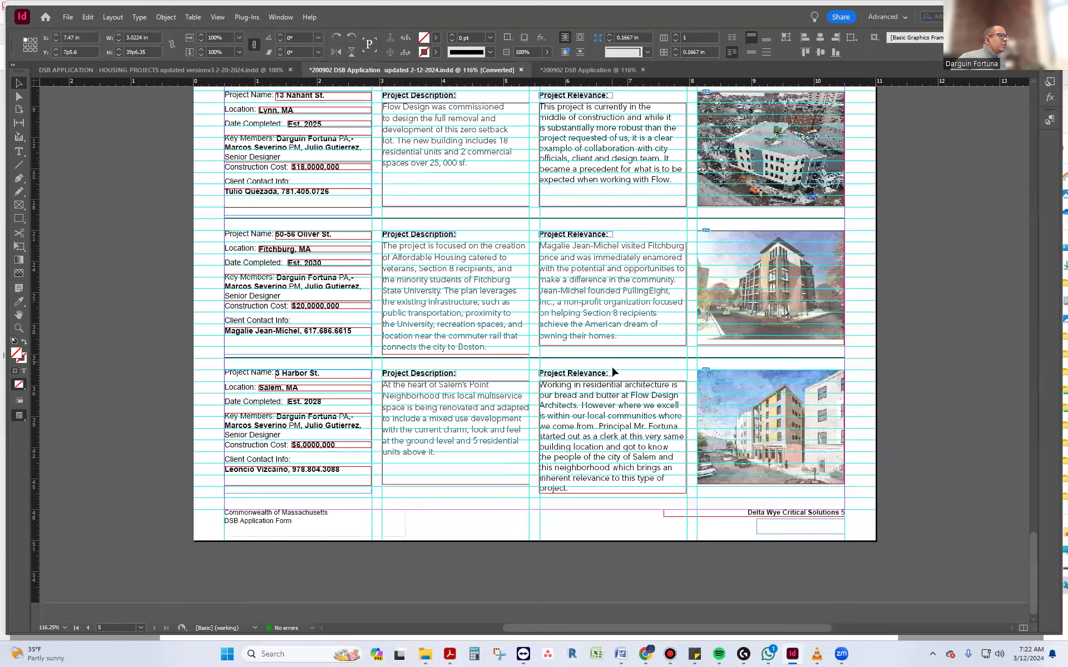
scroll(611, 367, "up", 20)
scroll(612, 377, "up", 13)
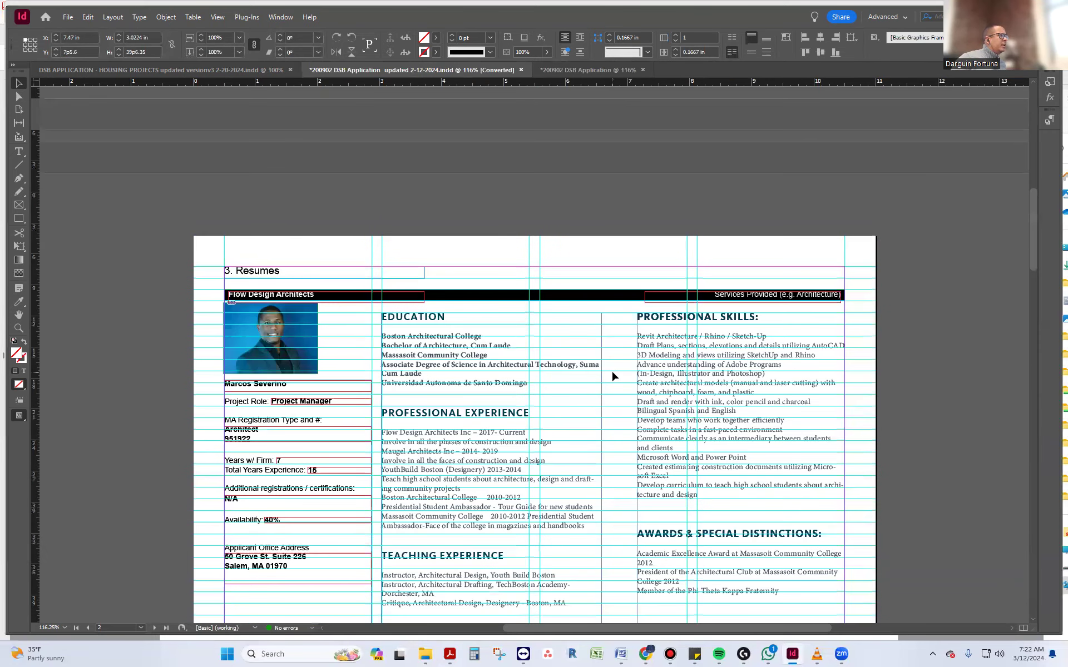
Return to the HOUSING PROJECTS updated version3 2-20-2024 document and review it from the cover through the 4a Prime Experience pages.
left_click(161, 70)
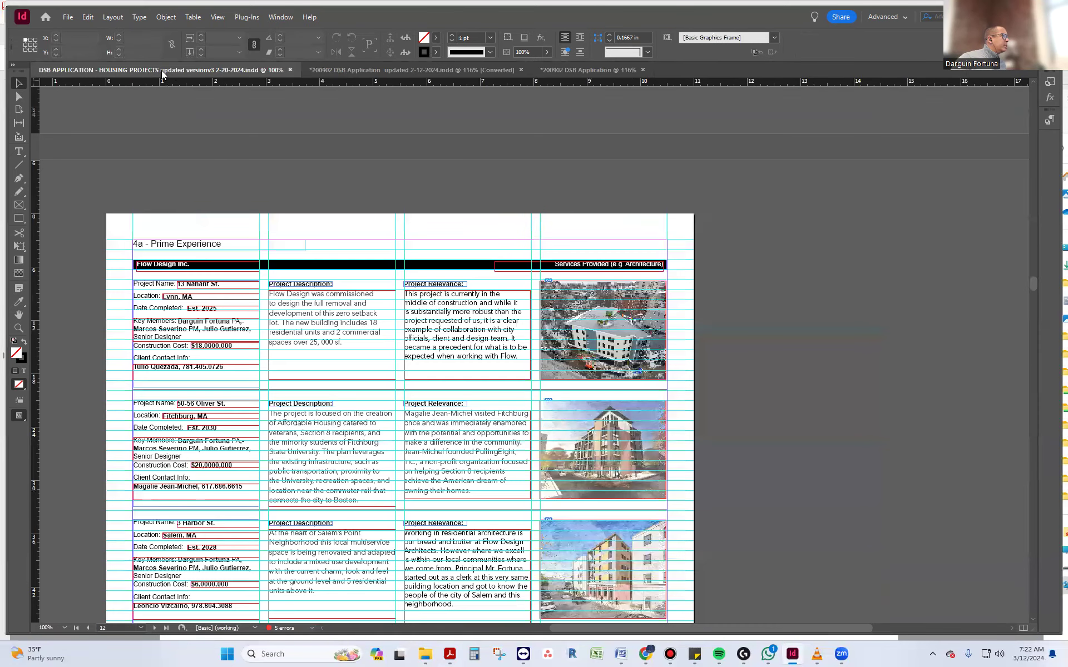
scroll(357, 315, "up", 2)
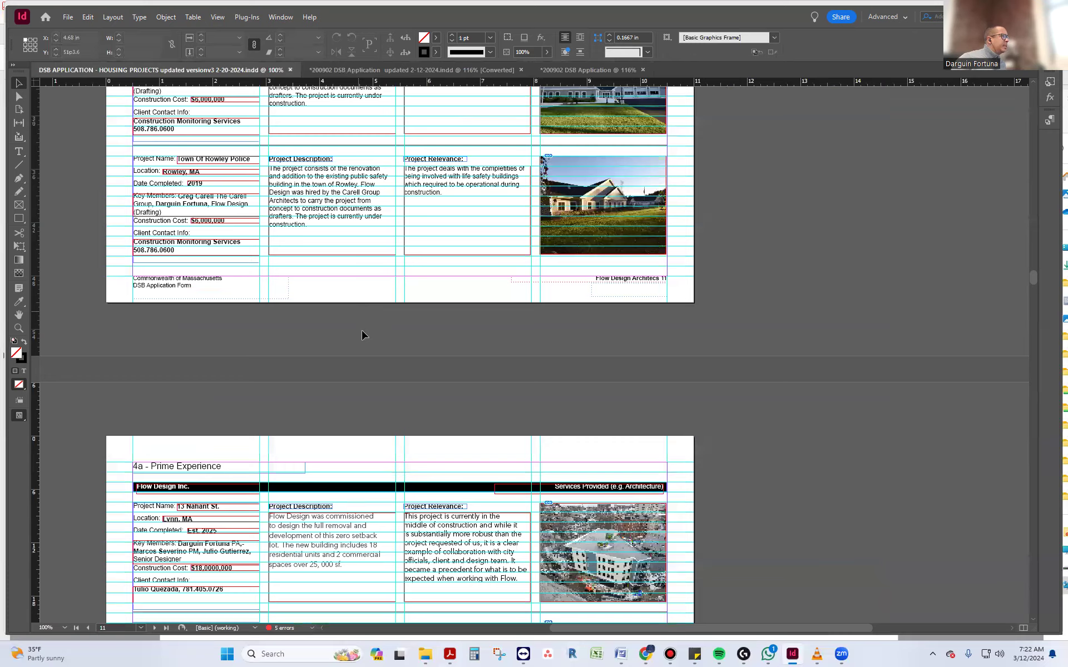
scroll(362, 335, "up", 10)
scroll(1032, 261, "up", 5)
scroll(1020, 134, "up", 20)
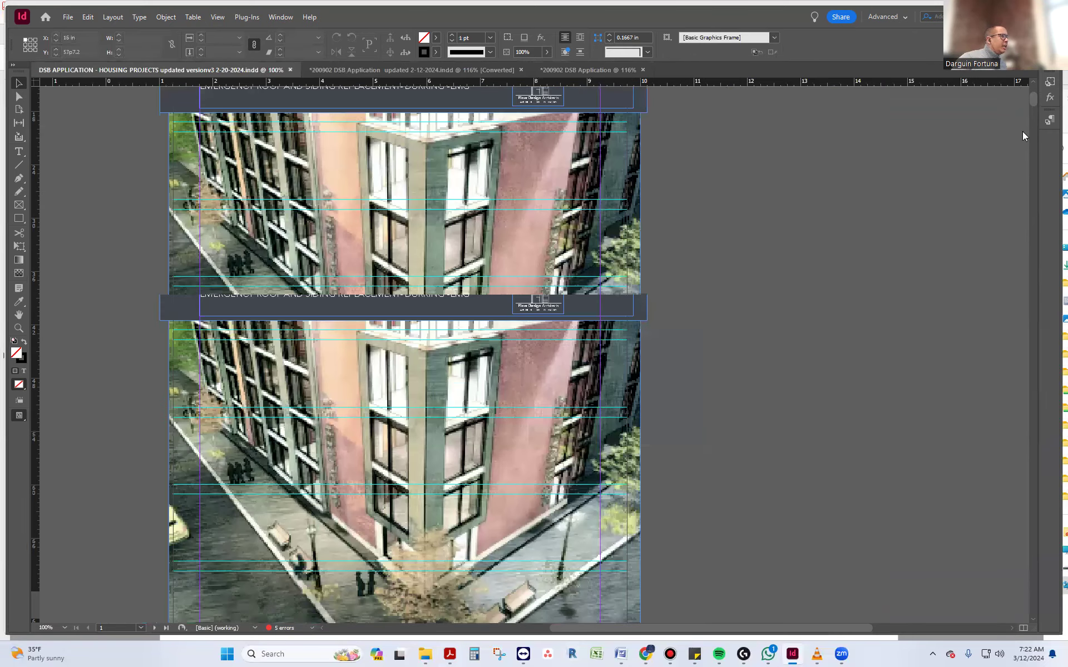
scroll(1023, 144, "down", 12)
scroll(1025, 166, "down", 15)
scroll(1025, 219, "down", 15)
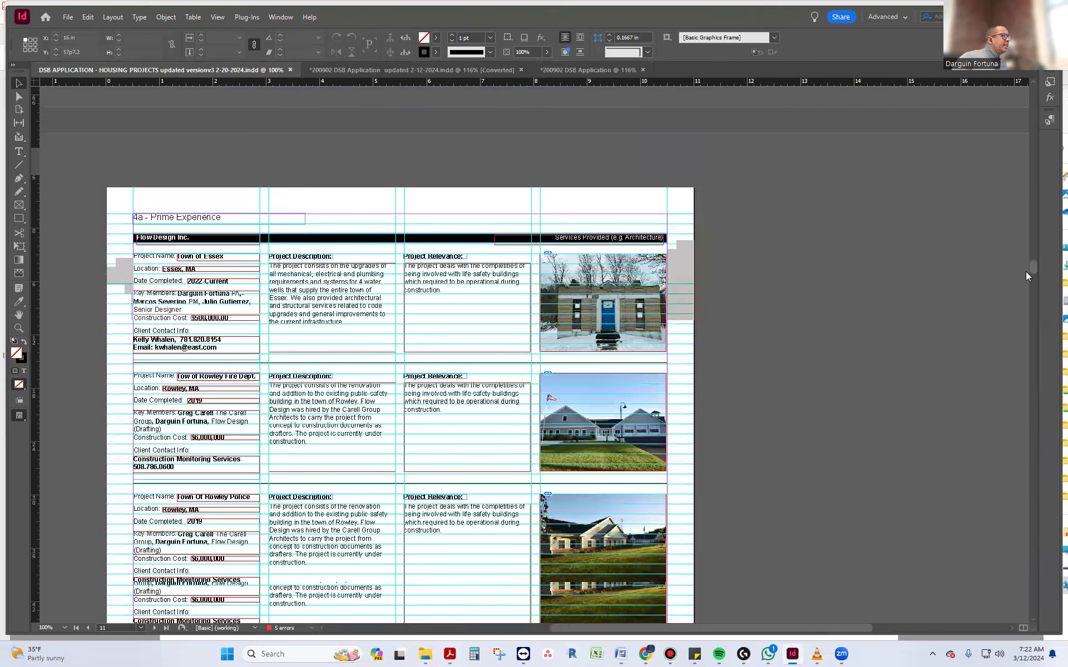
scroll(1025, 273, "down", 4)
scroll(1026, 276, "down", 4)
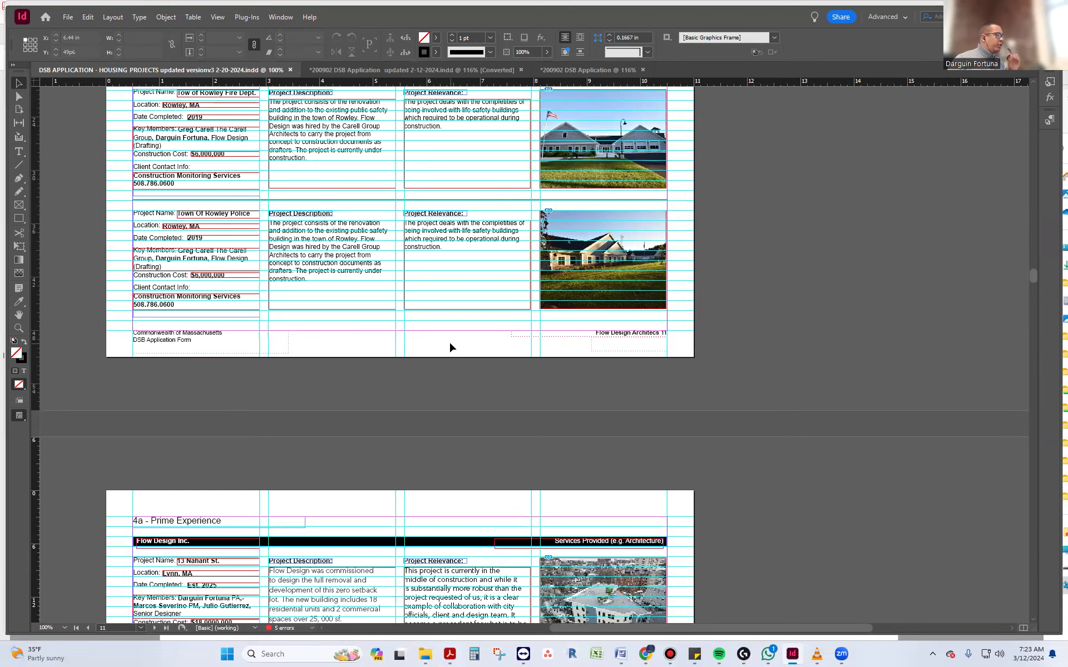
Continue past the Section 4b divider and examine the 4b Sub Consultant's Experience pages of the housing application.
scroll(450, 347, "down", 4)
scroll(453, 348, "down", 20)
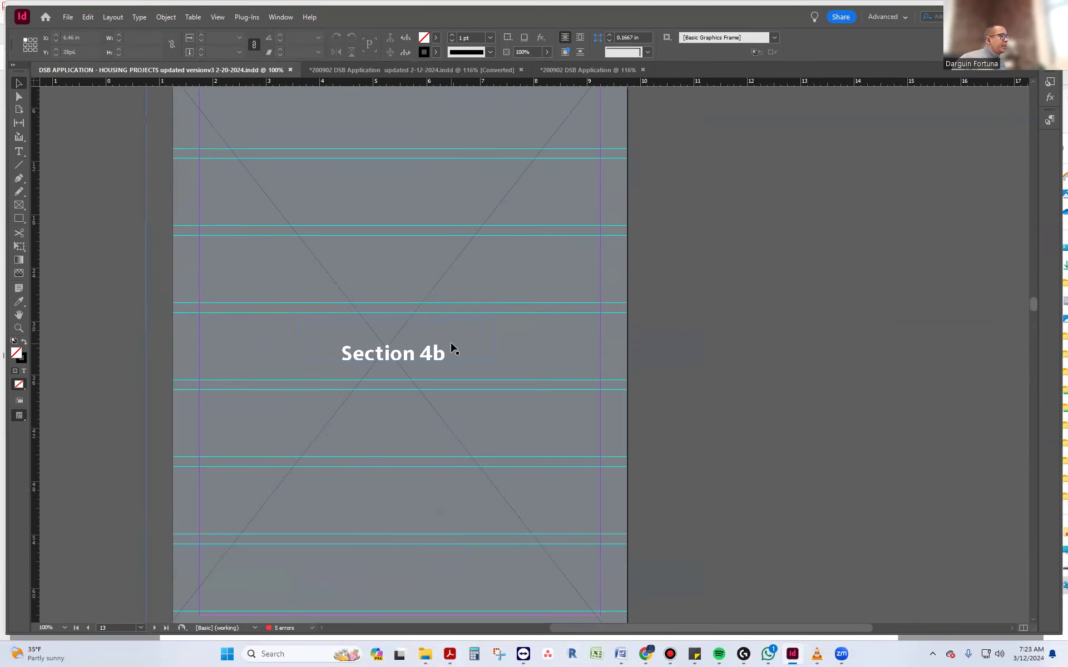
scroll(451, 349, "down", 20)
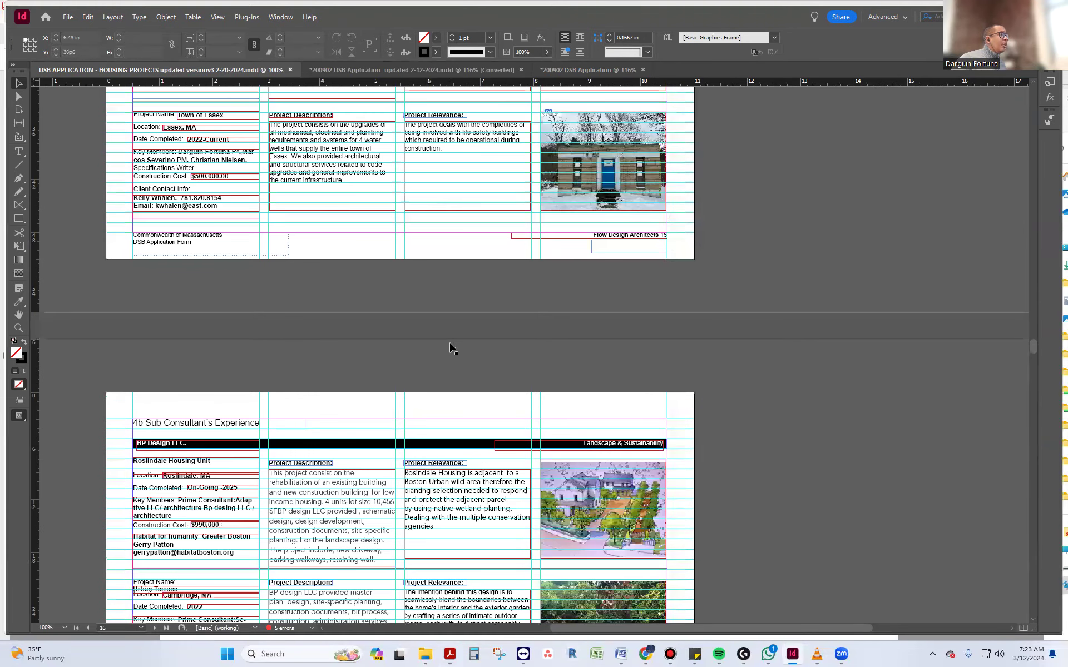
scroll(452, 348, "up", 8)
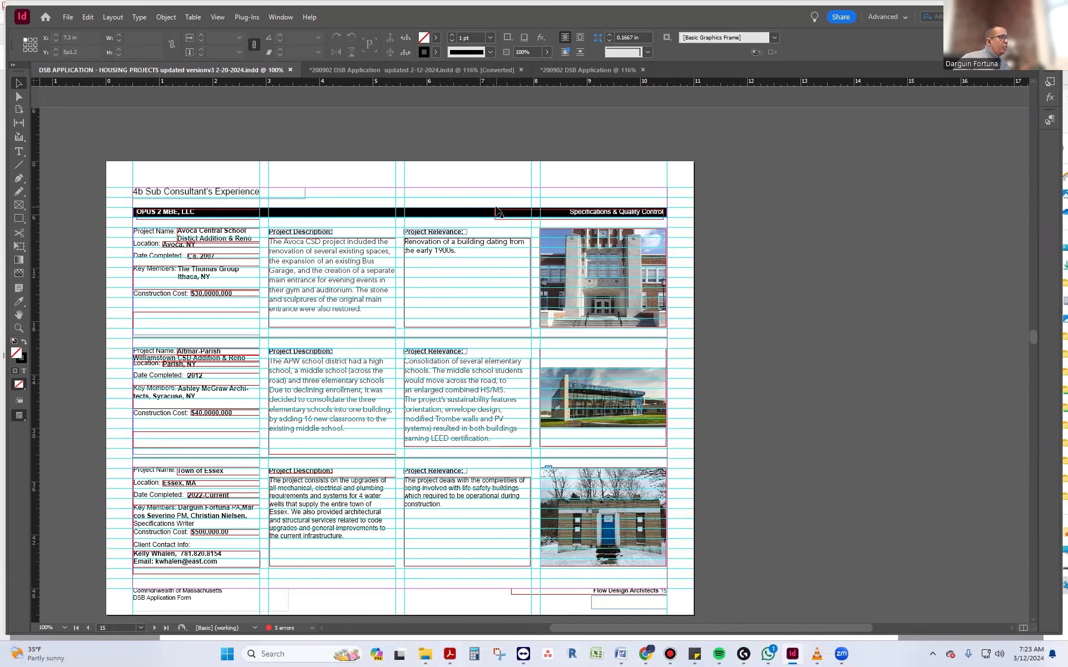
scroll(496, 217, "up", 10)
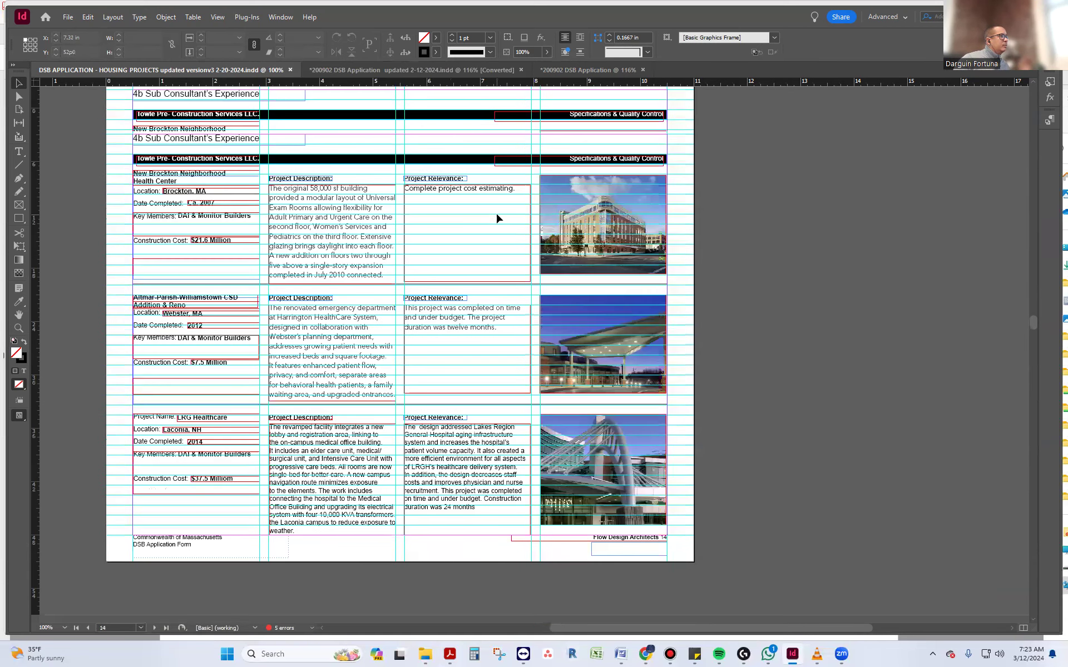
Examine the BP Design LLC landscape and sustainability projects and recheck the preceding specifications and quality control page.
scroll(496, 218, "down", 5)
scroll(499, 220, "down", 6)
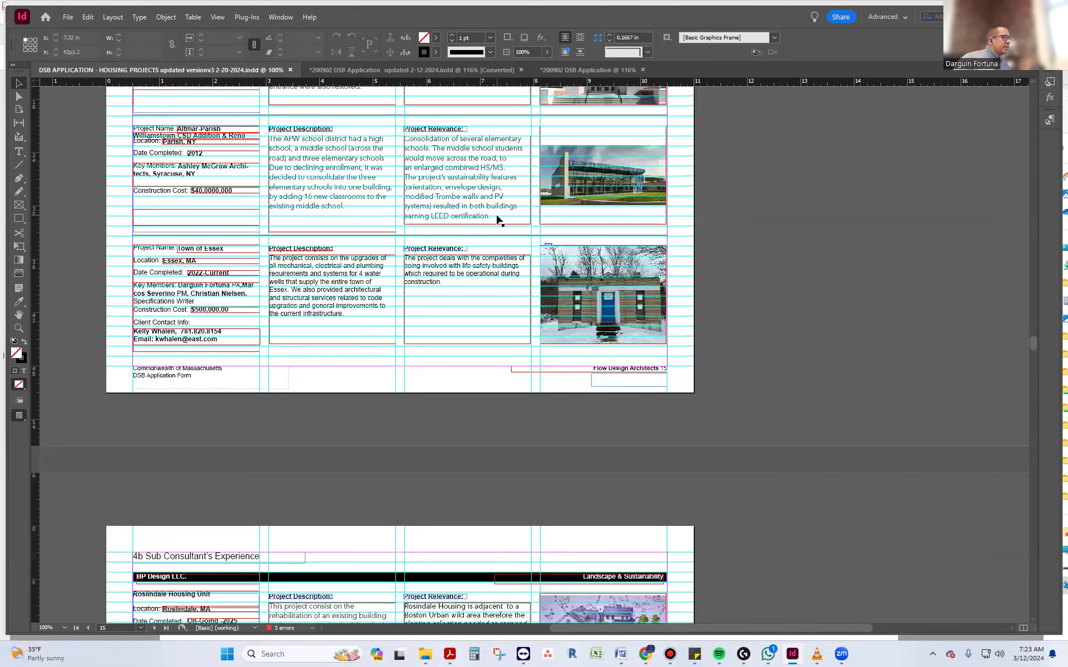
scroll(499, 220, "down", 8)
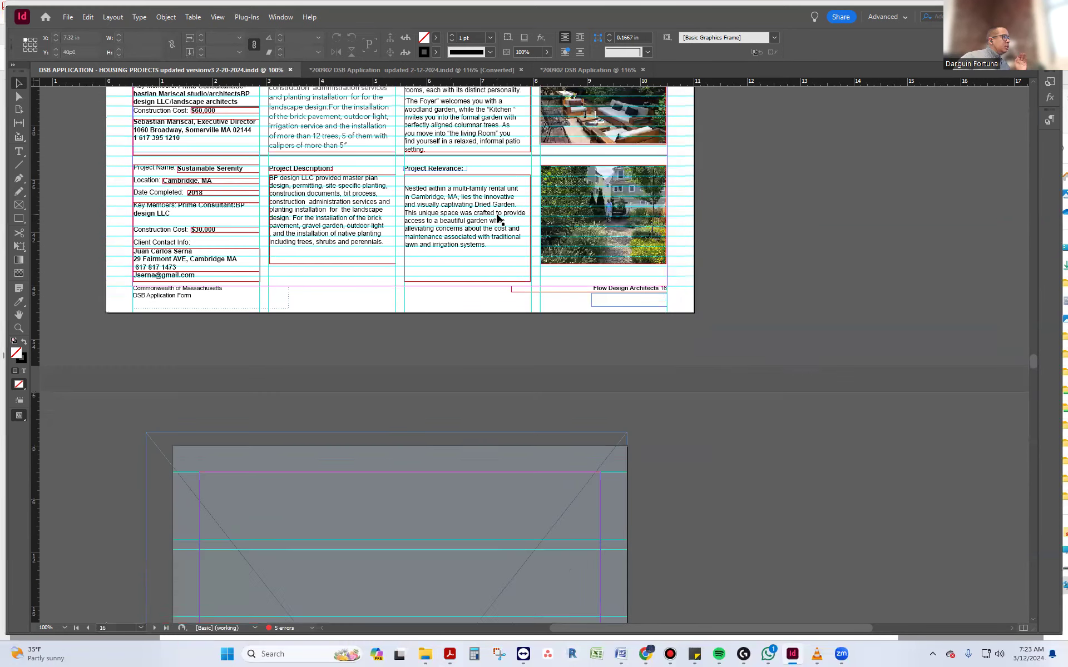
scroll(499, 219, "up", 3)
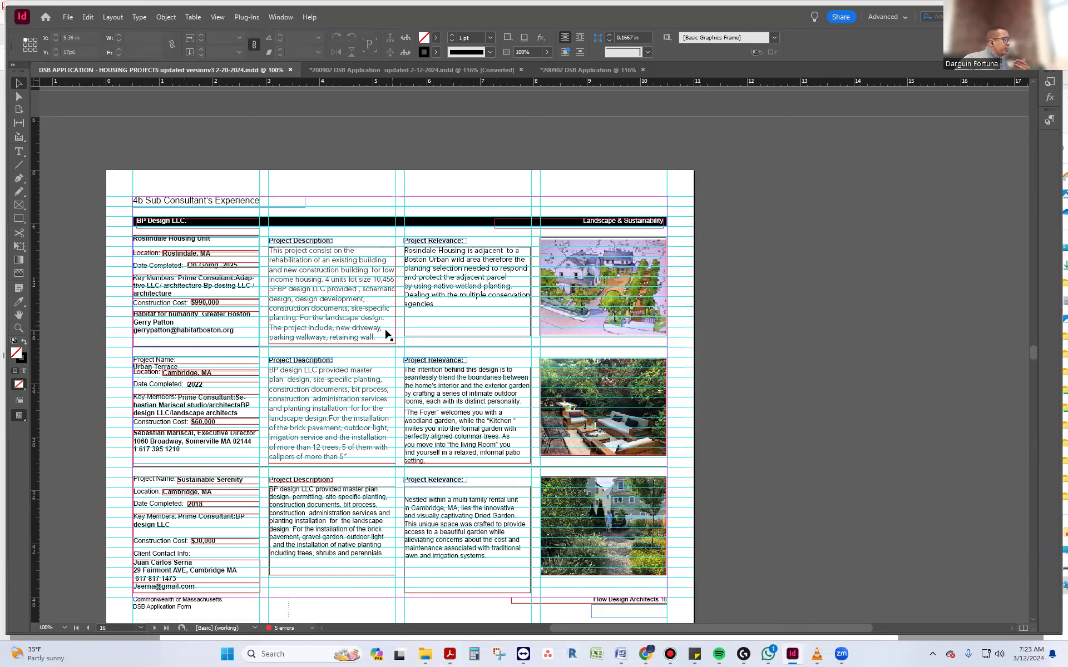
scroll(421, 385, "up", 5)
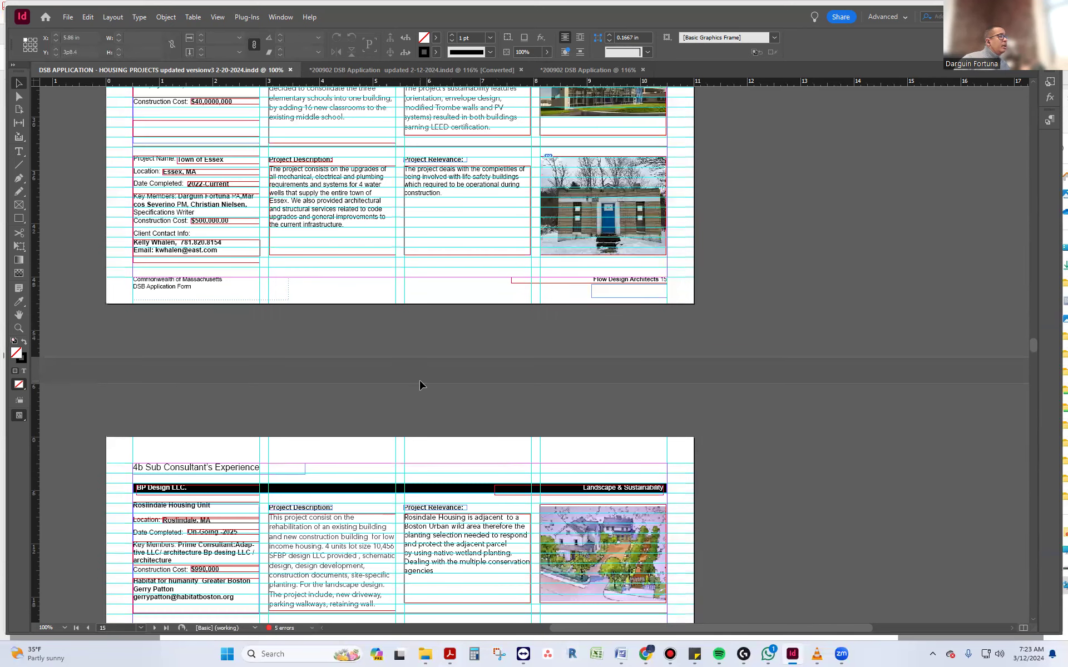
Recheck the 4b Sub Consultant's Experience pages of OPUS 2 MBE, LLC and Towle Pre-Construction Services LLC.
scroll(421, 385, "up", 5)
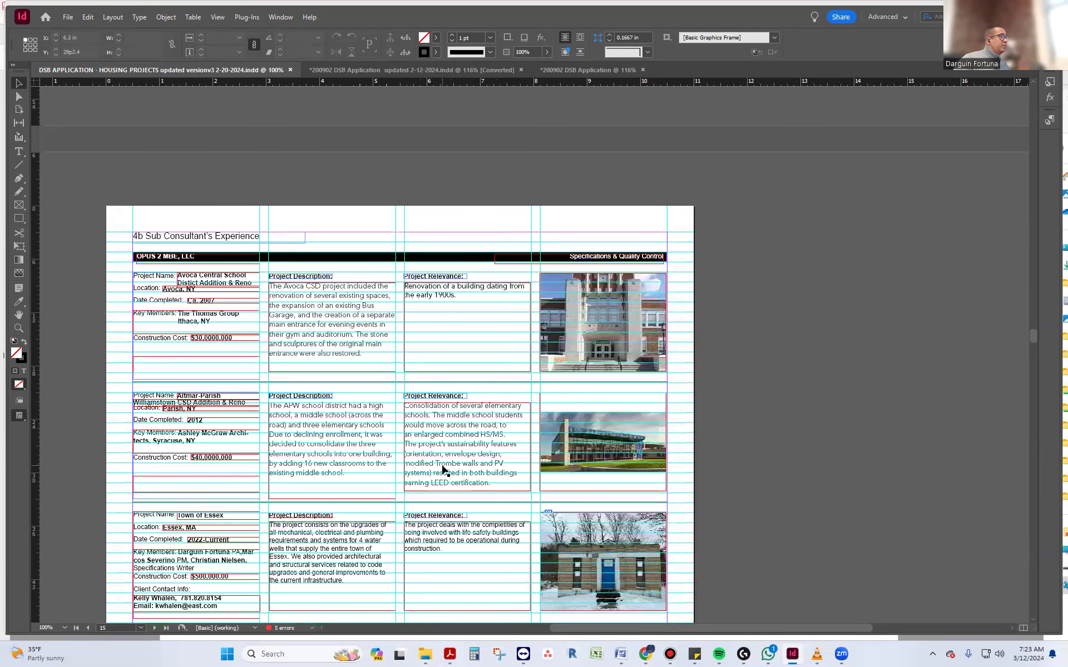
scroll(443, 469, "up", 10)
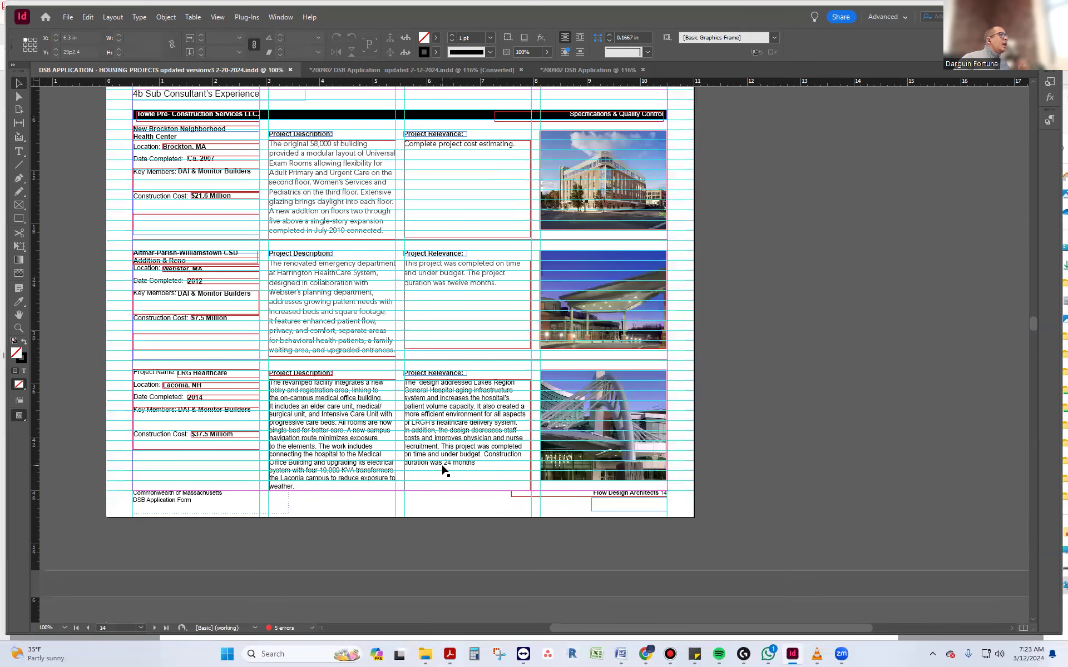
scroll(443, 470, "up", 3)
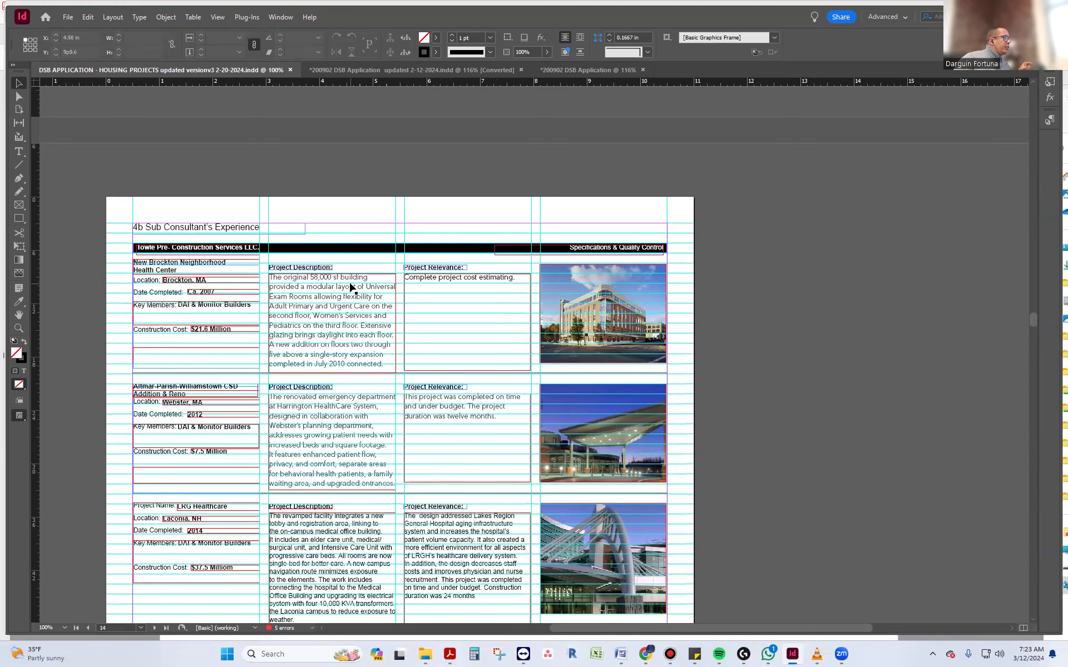
scroll(441, 366, "up", 2)
scroll(441, 367, "down", 3)
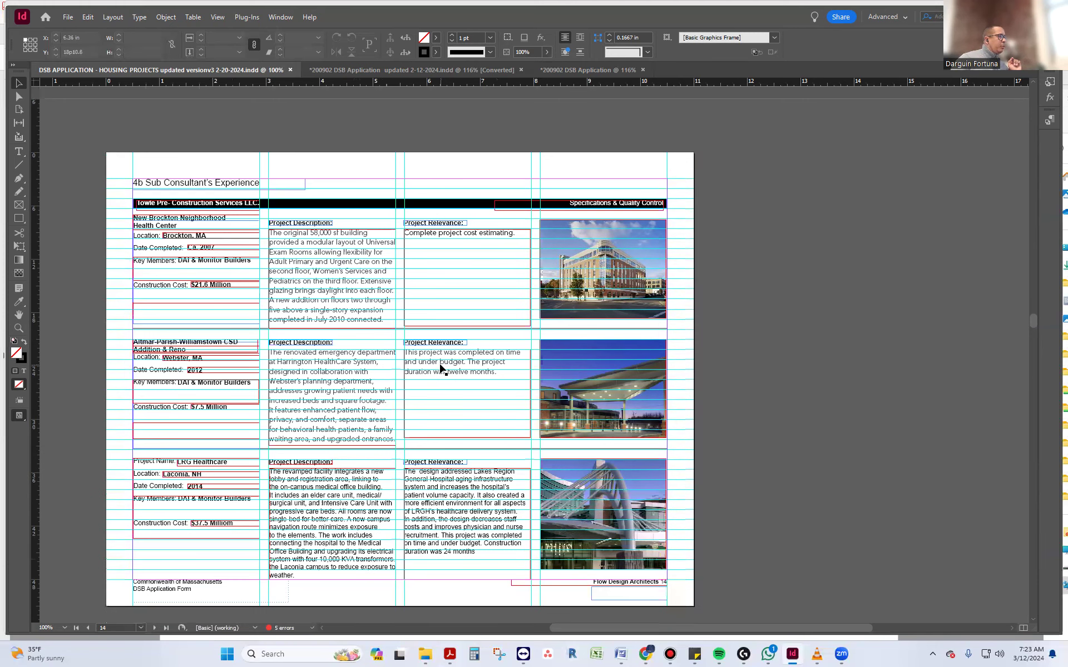
scroll(558, 410, "up", 10)
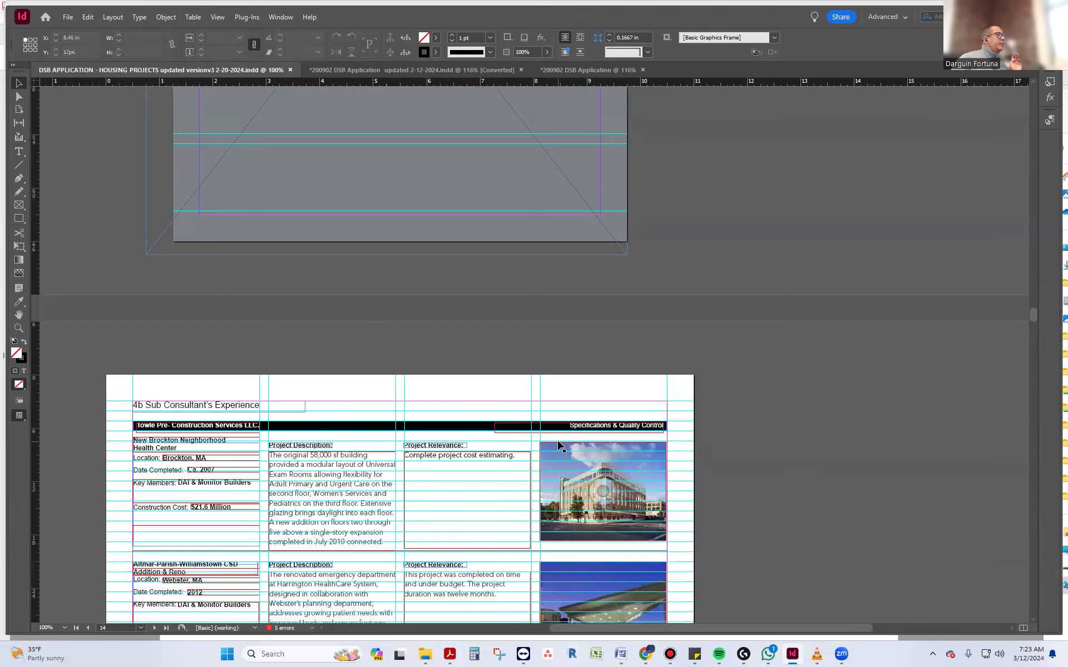
Review backward through the 4a Prime Experience pages and the Section 4a divider to the Section 3 resumes.
scroll(557, 444, "up", 10)
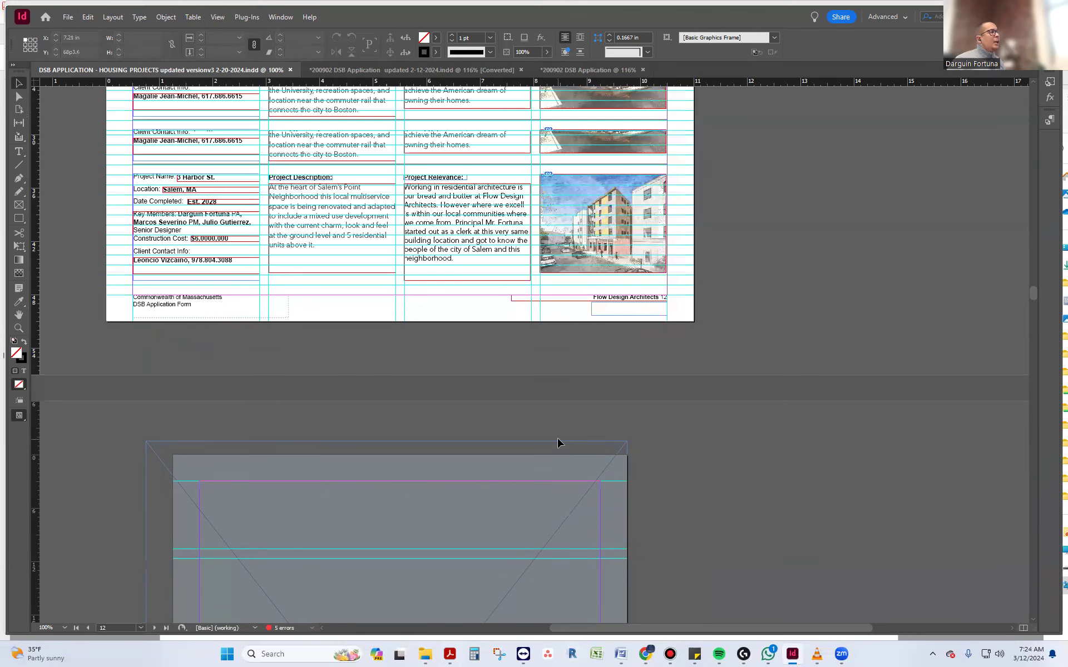
scroll(558, 443, "up", 11)
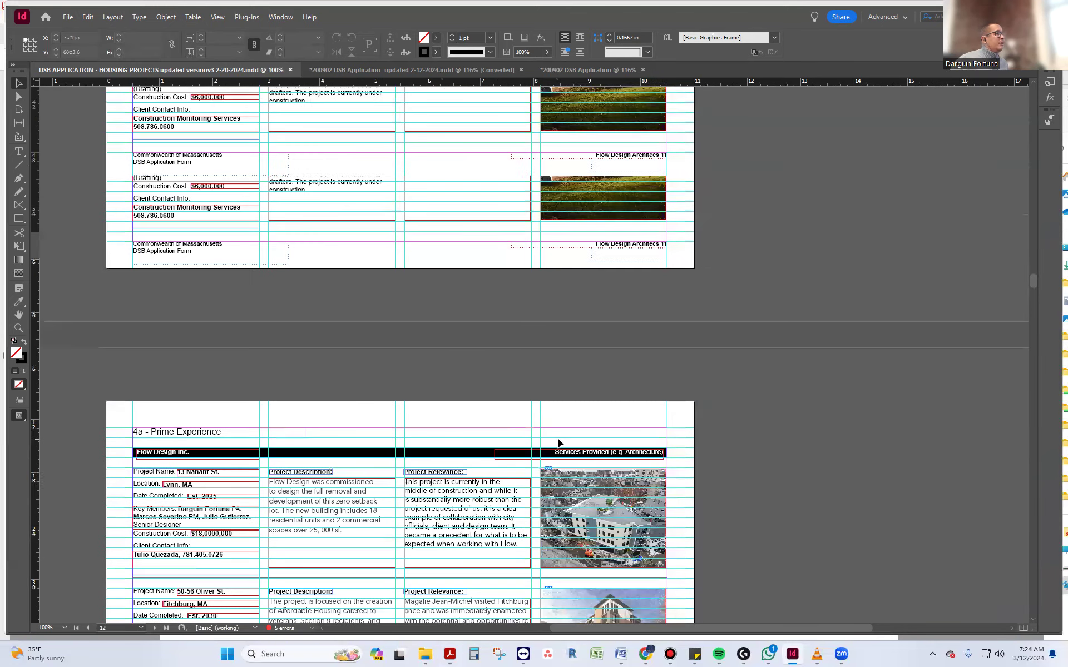
scroll(558, 443, "up", 12)
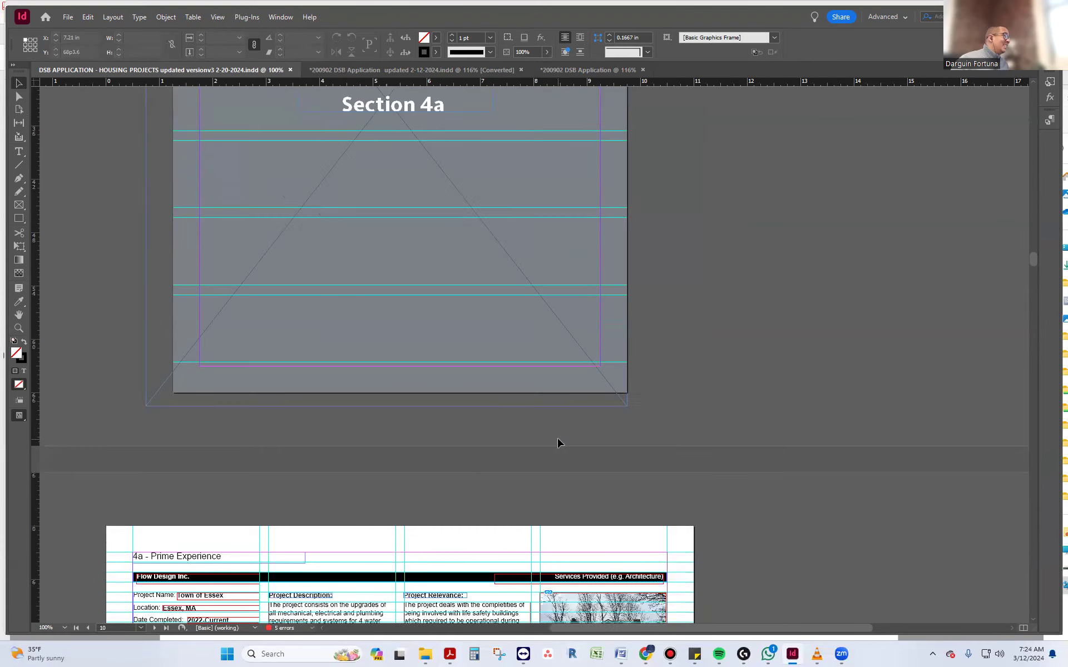
scroll(557, 444, "up", 12)
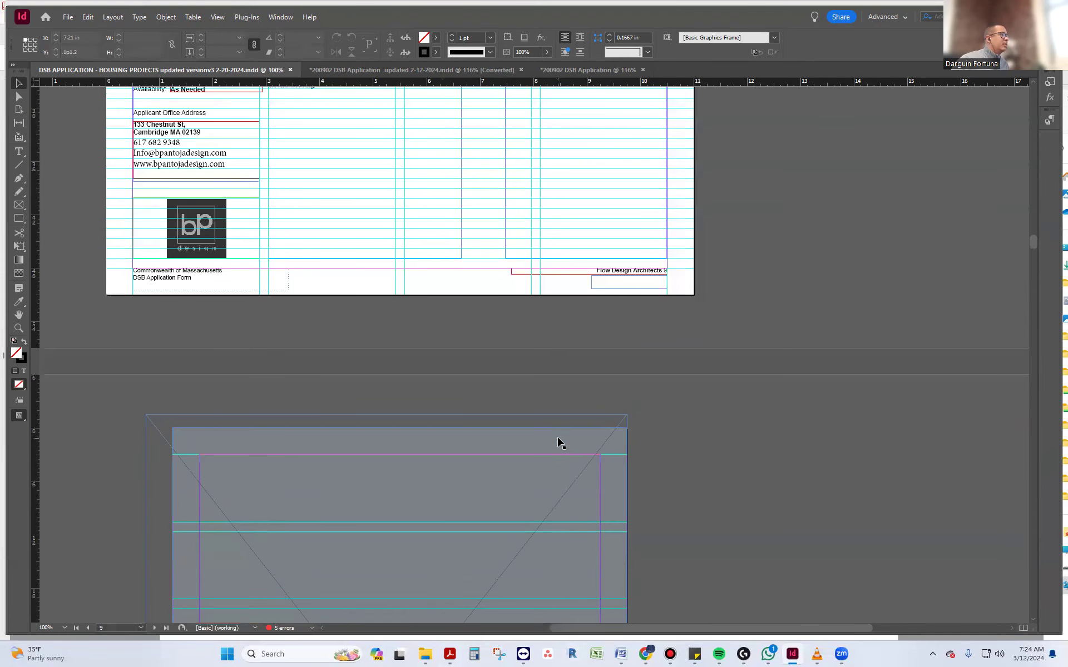
scroll(558, 440, "up", 12)
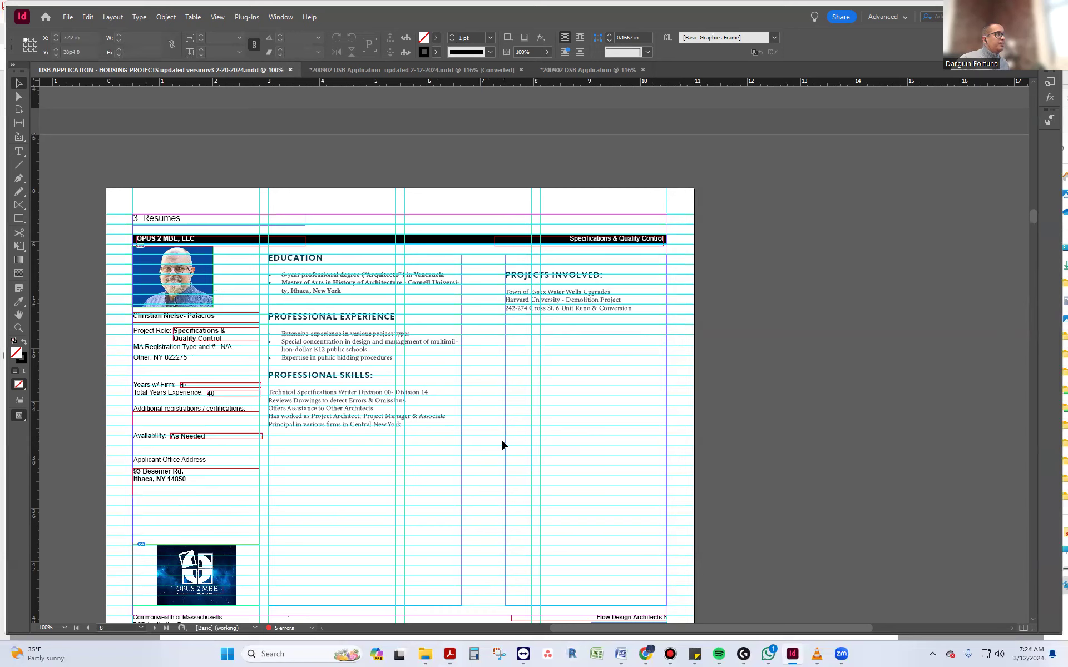
scroll(501, 439, "up", 3)
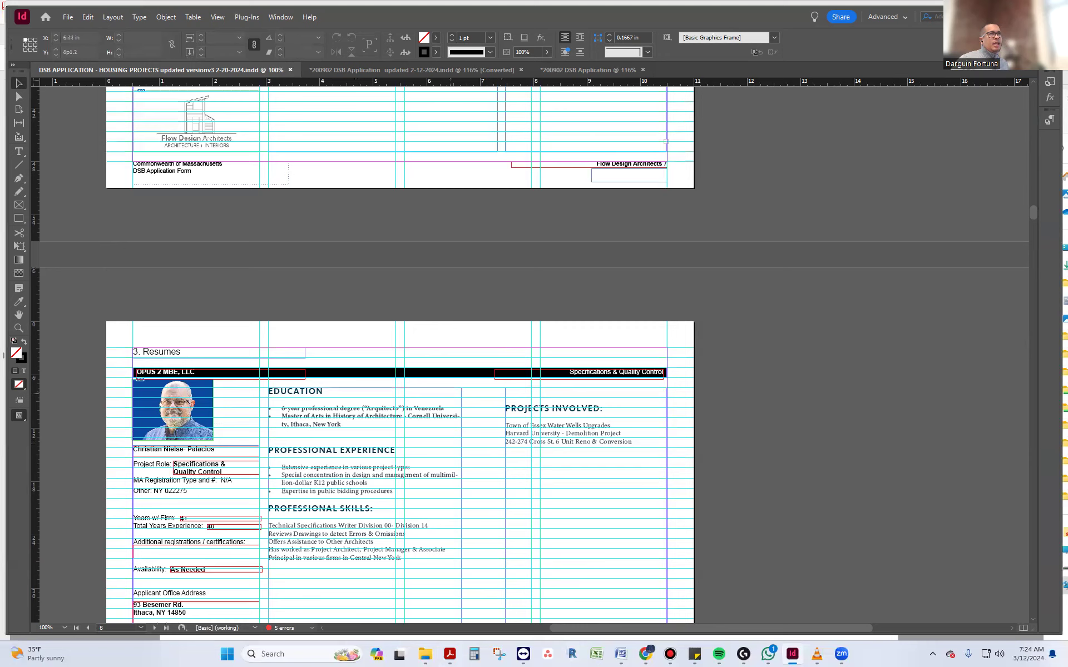
Show the Pages panel beside the layout, list its first page thumbnails, and return to the Section 3 divider page.
key("F12")
left_click_drag(838, 228, 830, 118)
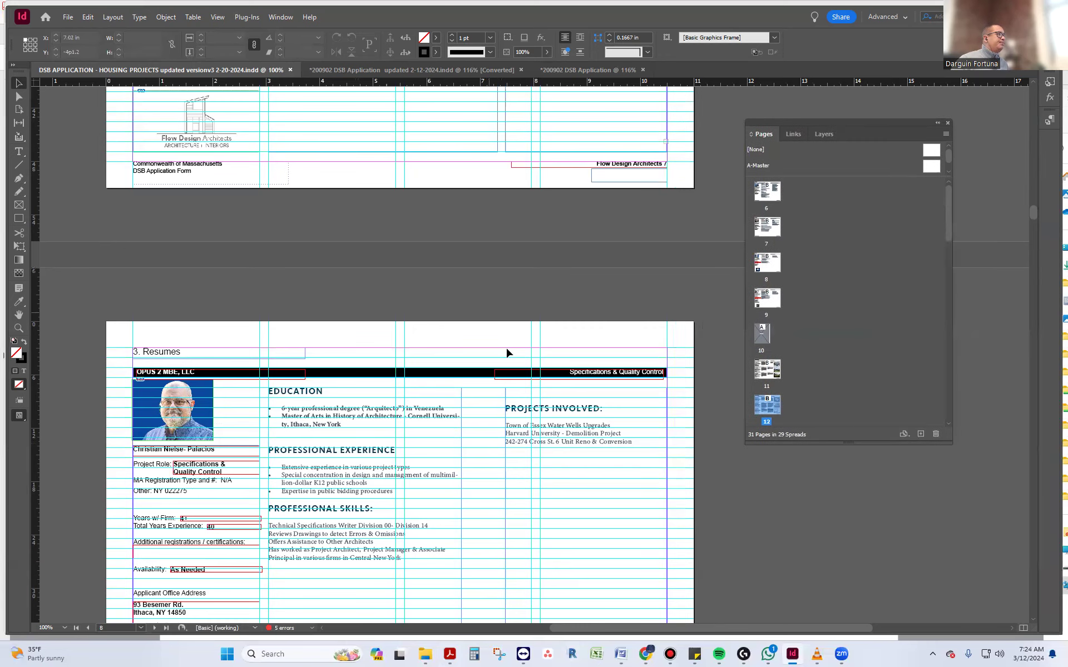
scroll(506, 346, "up", 8)
scroll(516, 388, "up", 20)
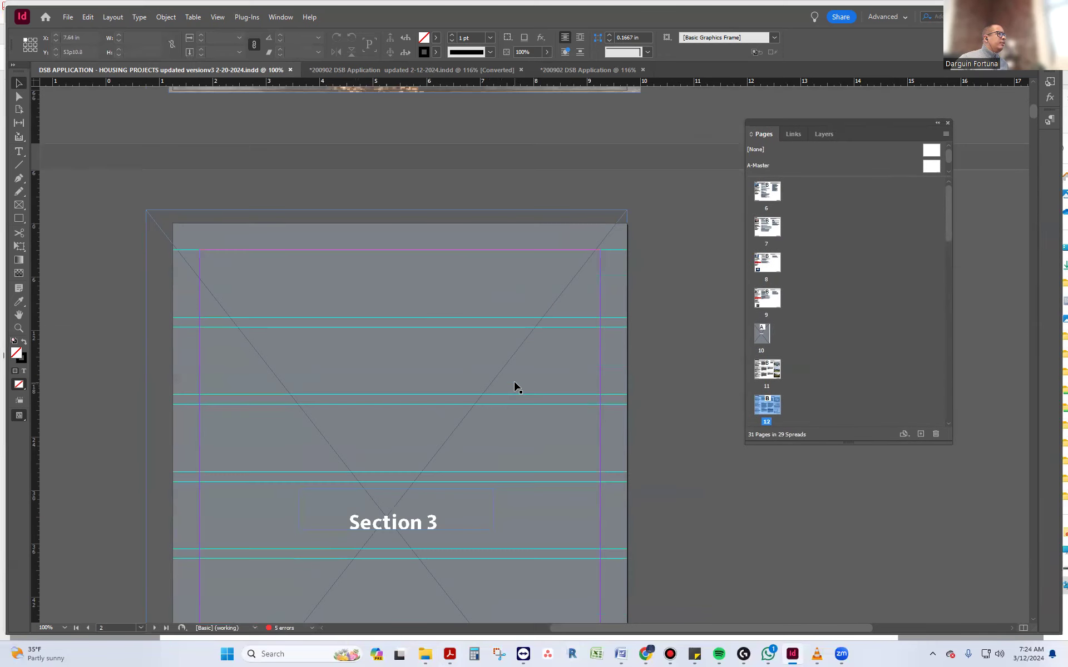
scroll(515, 387, "down", 6)
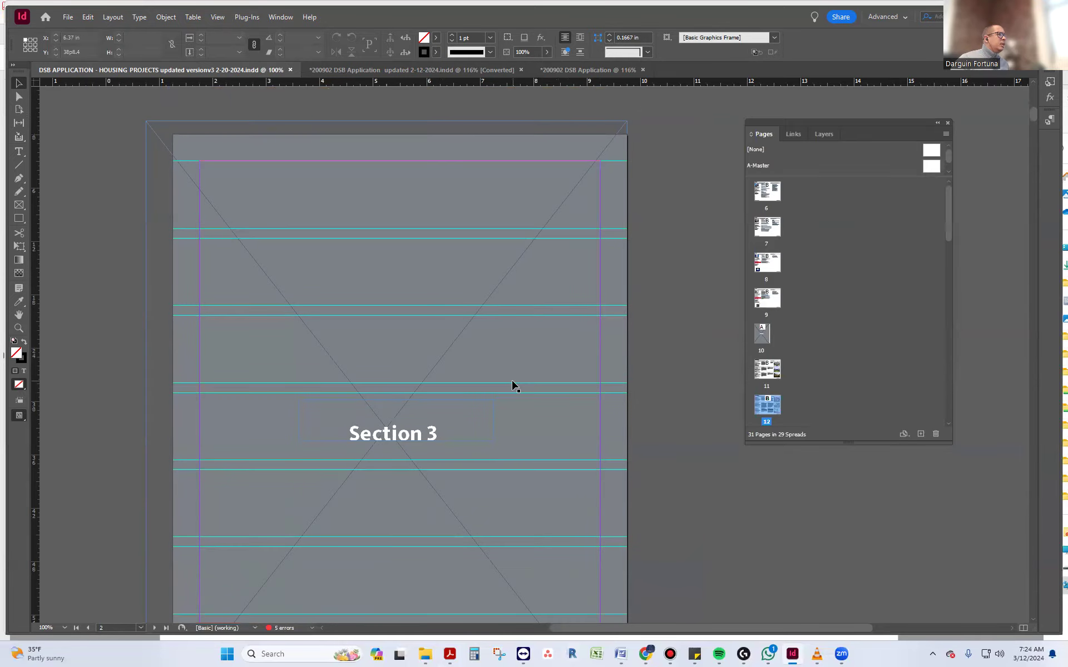
left_click_drag(861, 123, 824, 119)
scroll(736, 218, "up", 2)
scroll(736, 218, "up", 3)
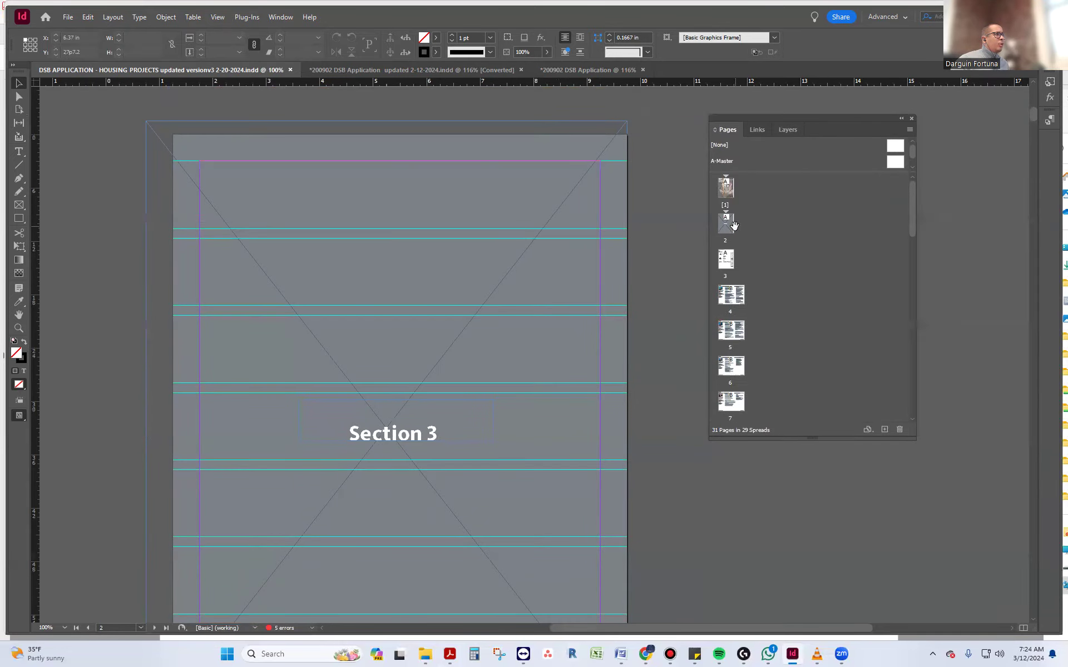
On the team organization page, duplicate the row of three consultants with their photos and captions directly below the original row.
scroll(402, 319, "down", 8)
scroll(387, 323, "down", 5)
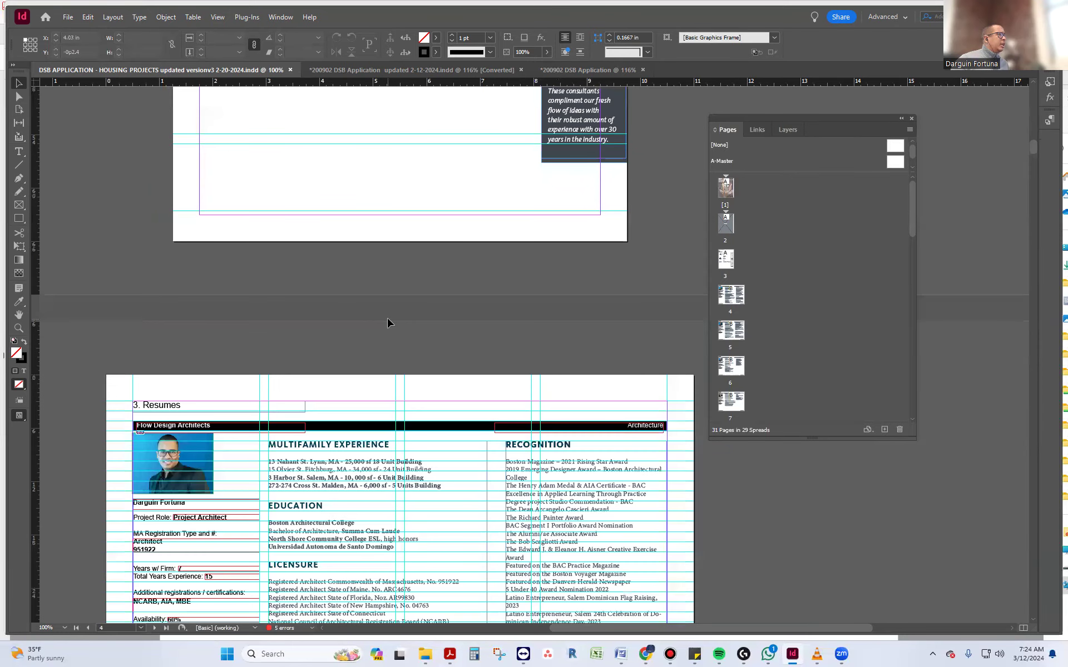
scroll(388, 322, "up", 4)
left_click(488, 389)
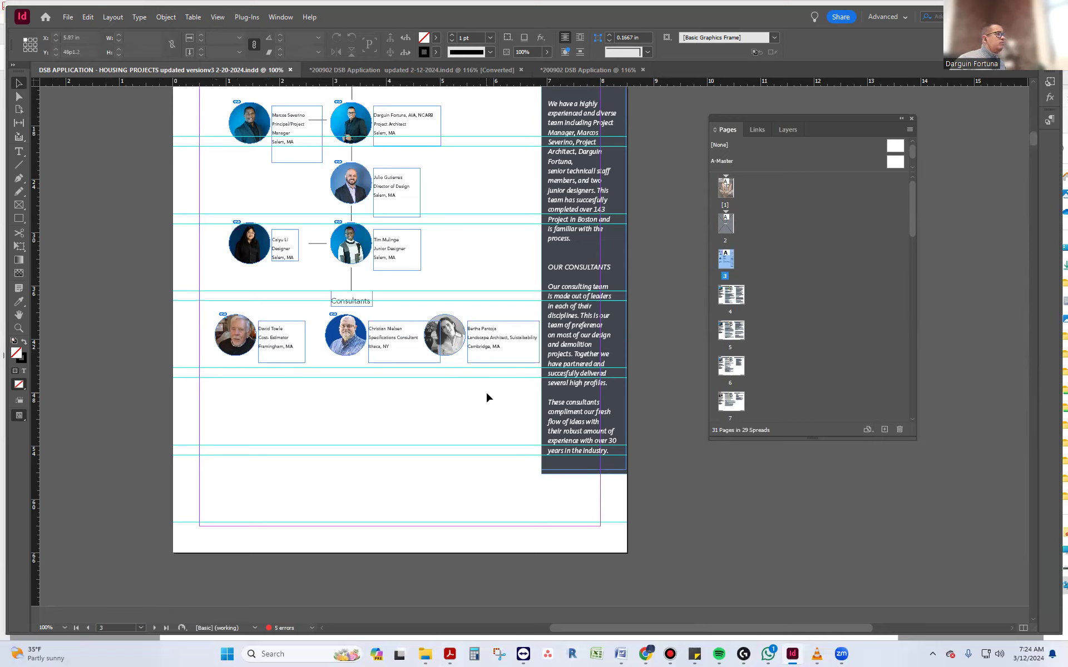
left_click_drag(488, 395, 238, 338)
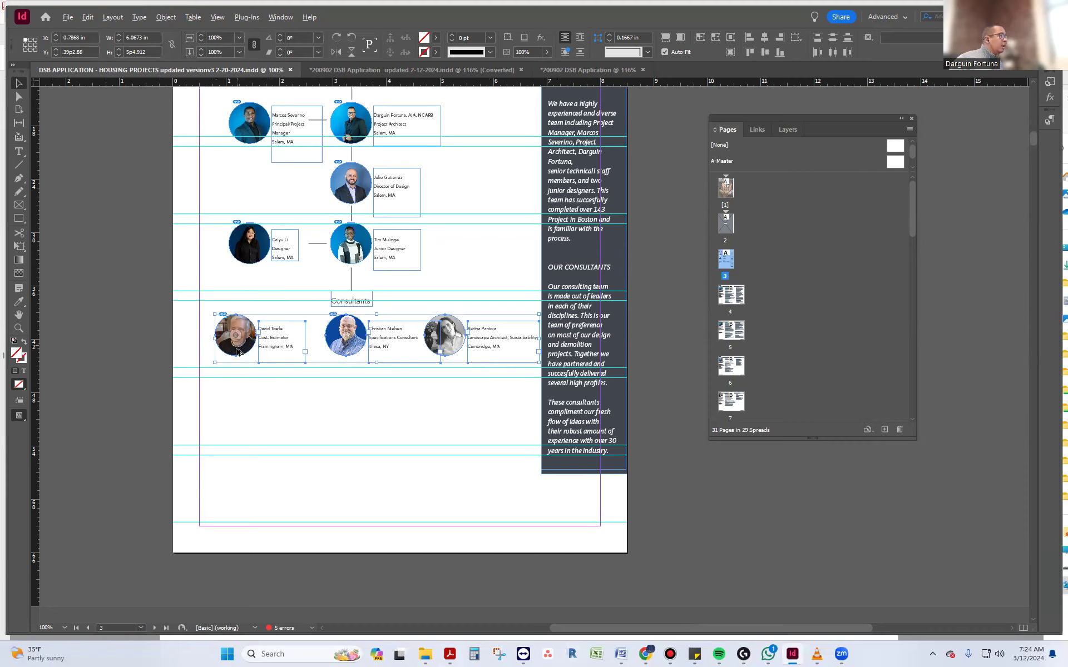
left_click_drag(242, 351, 243, 410)
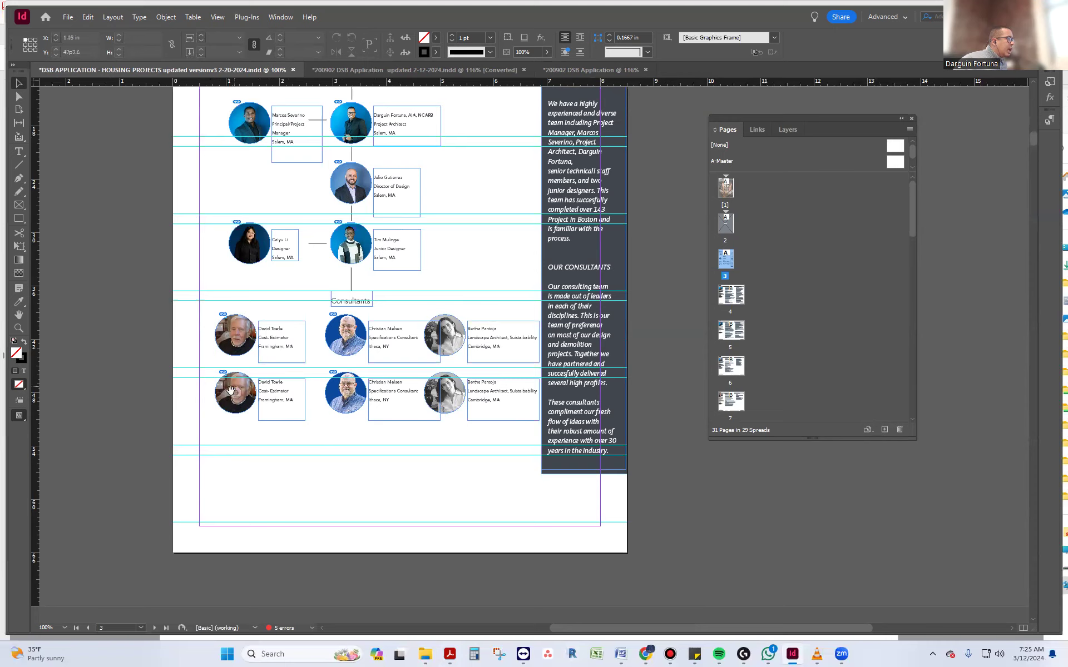
left_click(229, 401)
left_click(230, 398)
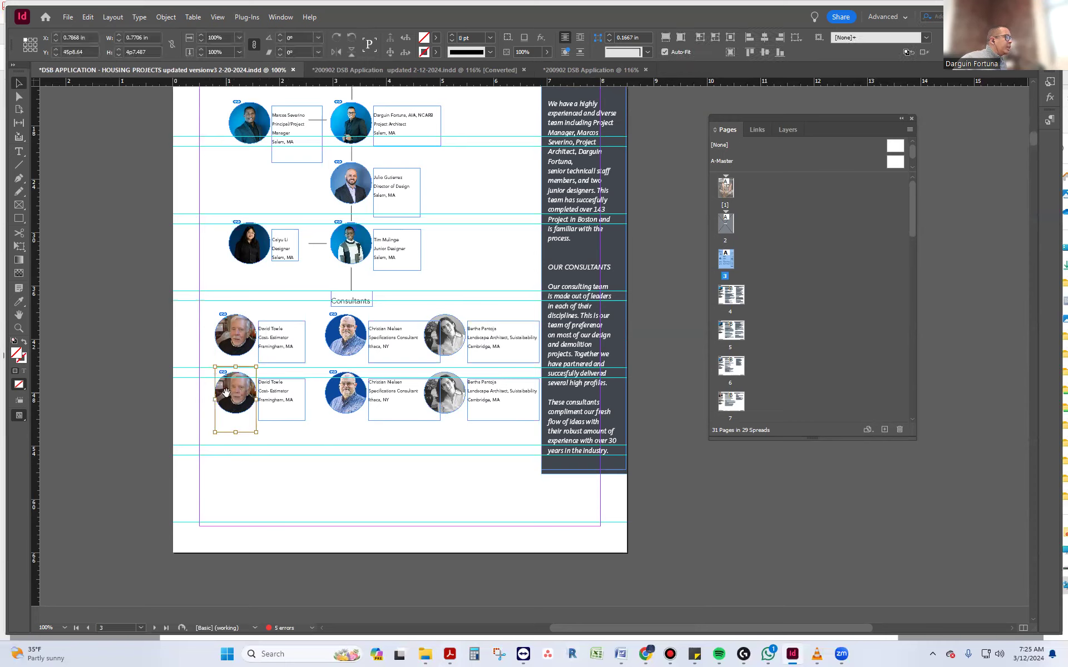
left_click(68, 18)
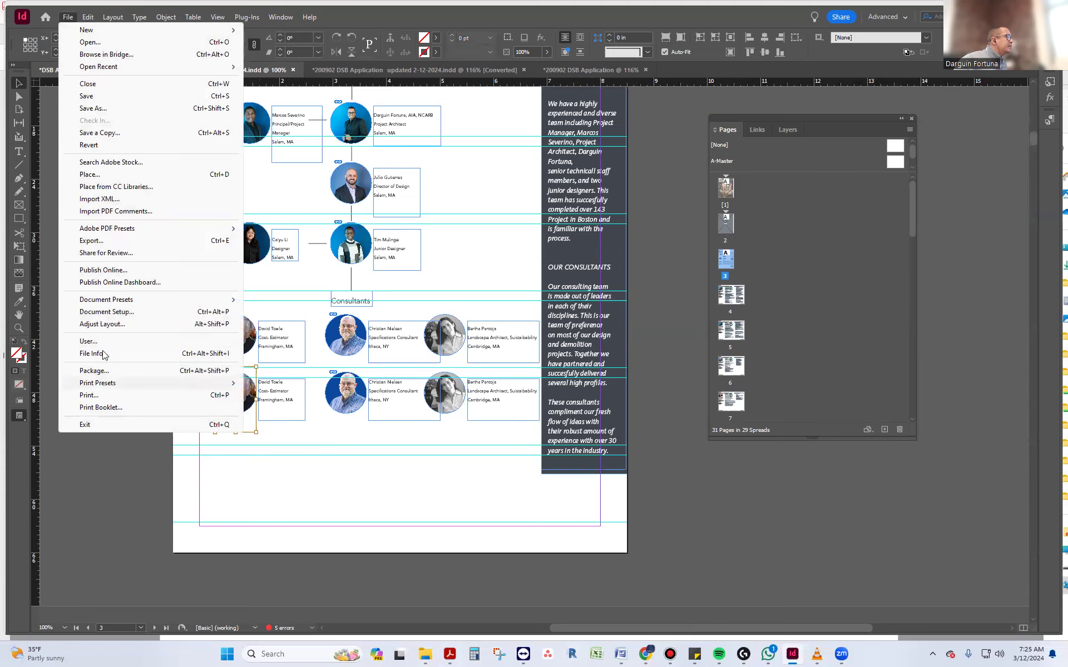
left_click(264, 489)
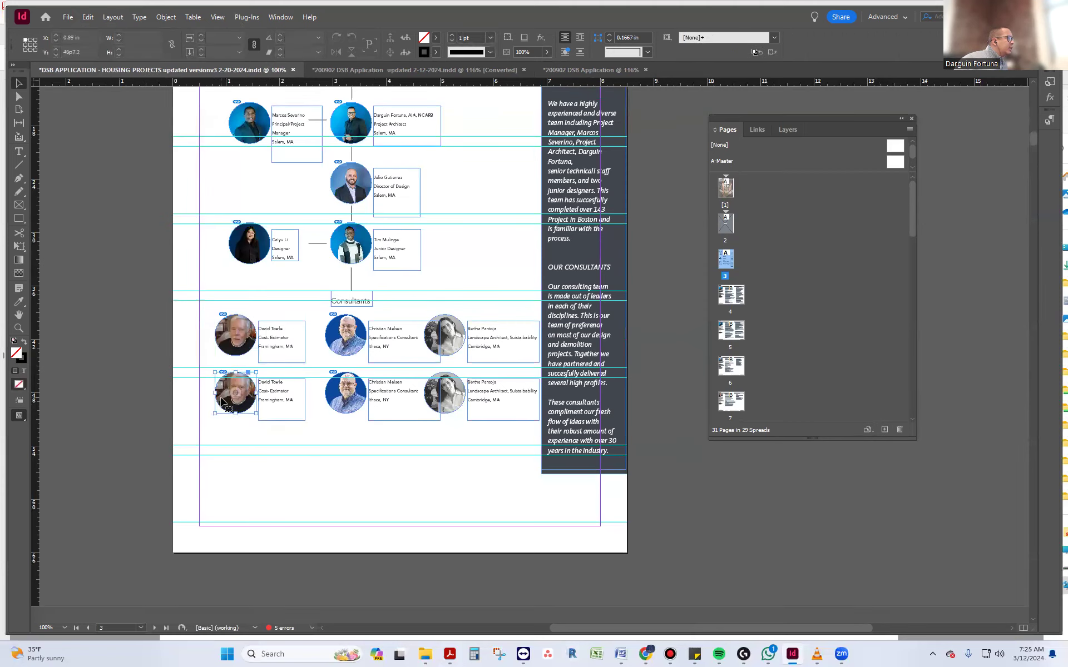
left_click(222, 402)
right_click(221, 401)
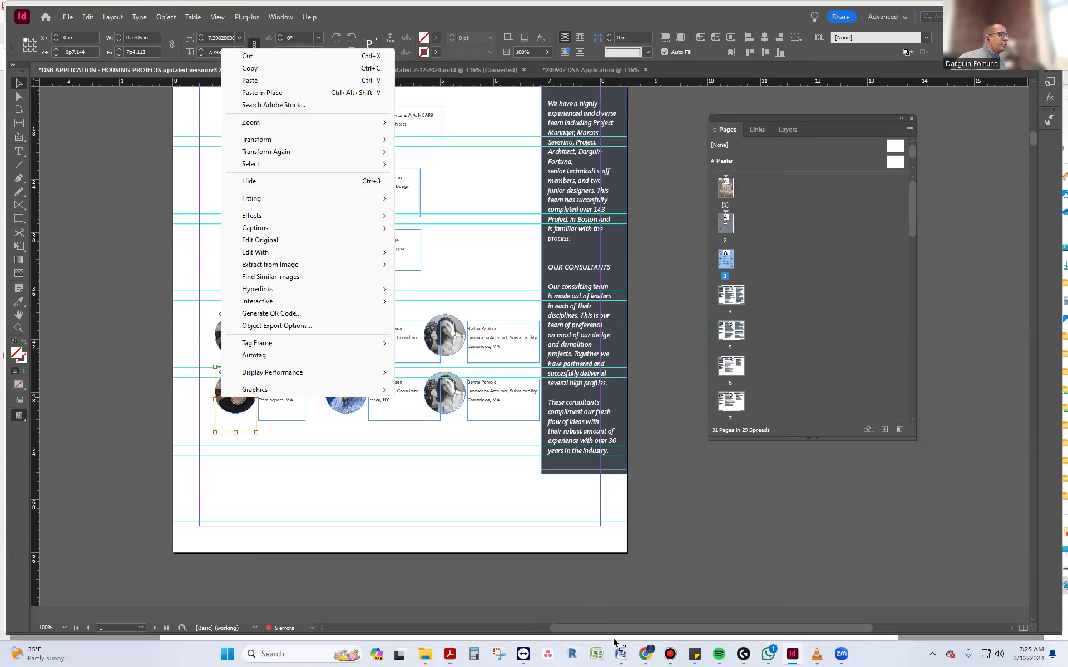
Switch to the FD TYPICAL EMAILS document in Word, copy the Flow Design logo from its first-page header, and return to InDesign.
mouse_move(620, 654)
left_click(560, 589)
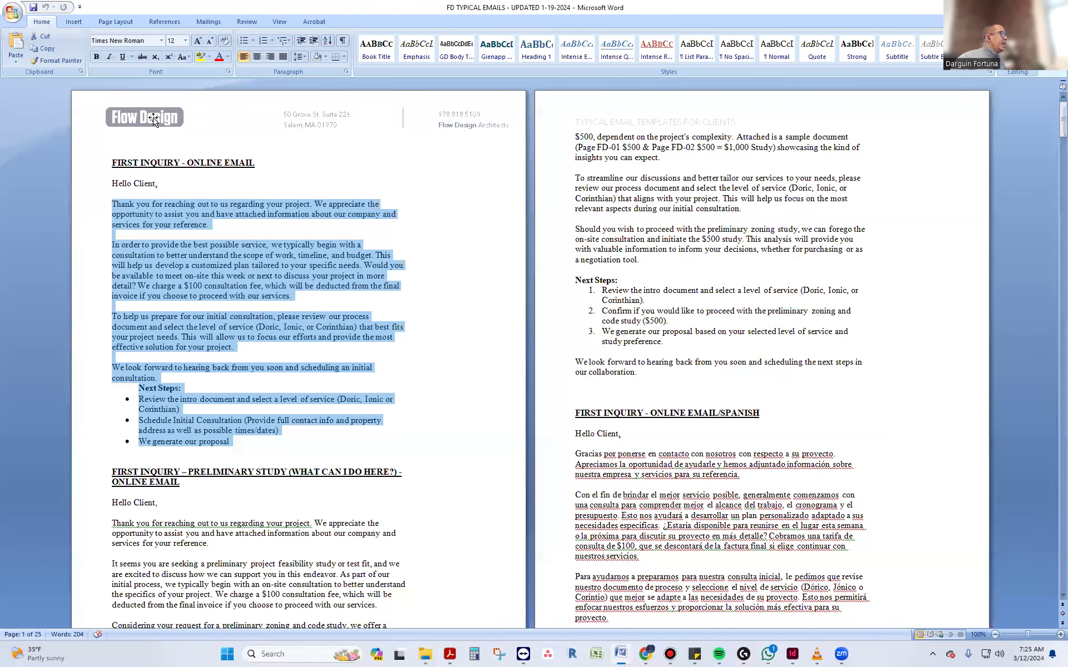
double_click(154, 119)
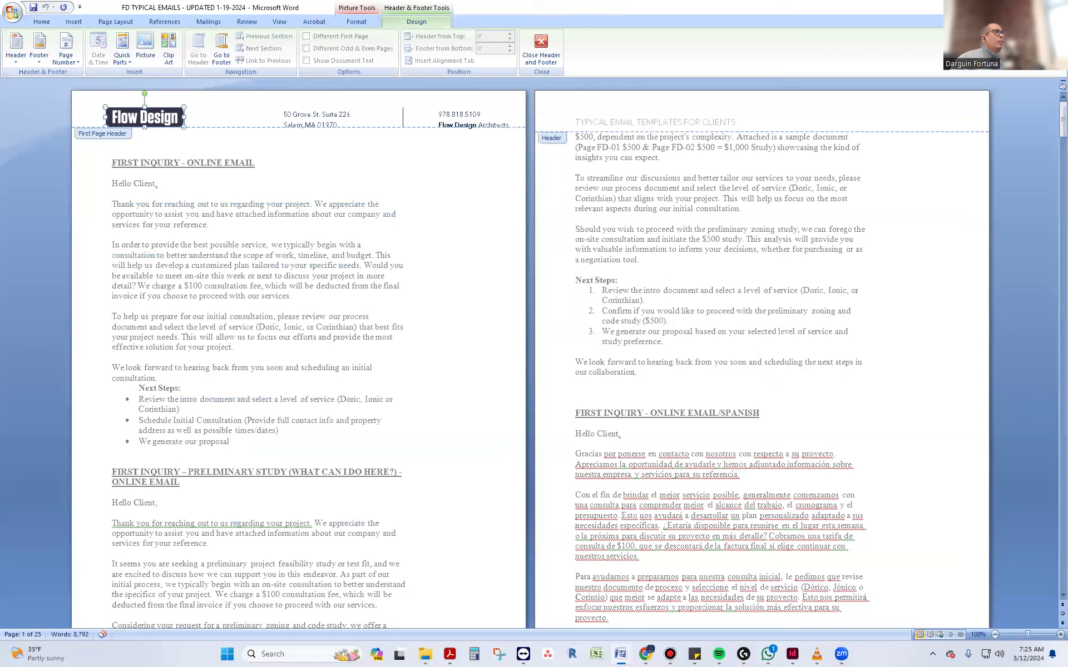
key("alt+Tab")
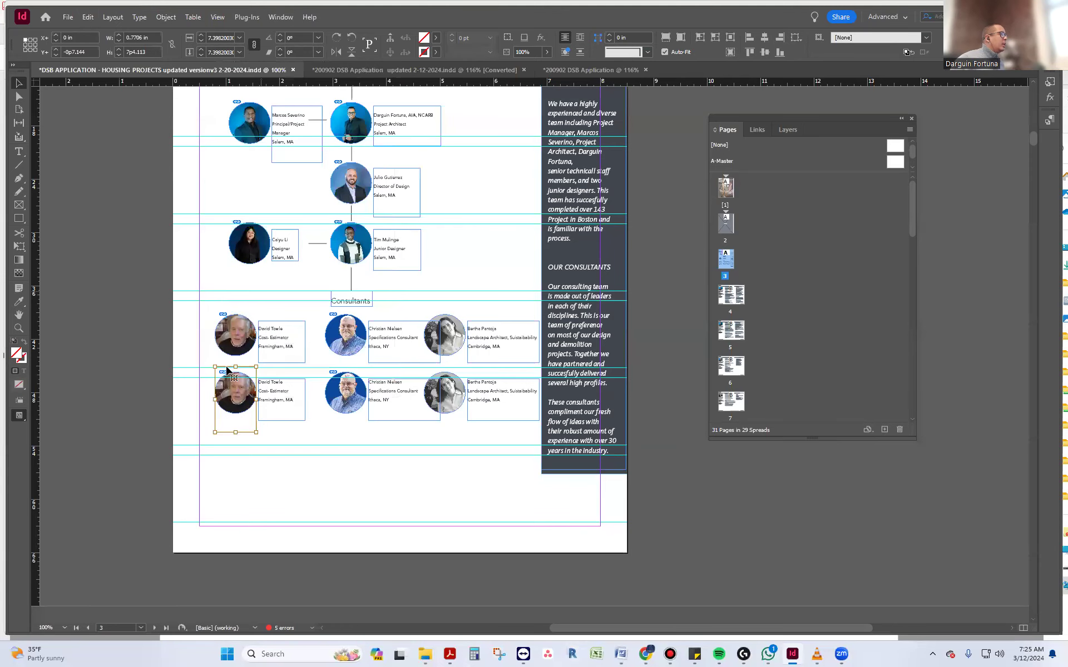
Replace the photo in the duplicated row's cost estimator frame with the copied Flow Design logo, using Paste Into.
right_click(230, 402)
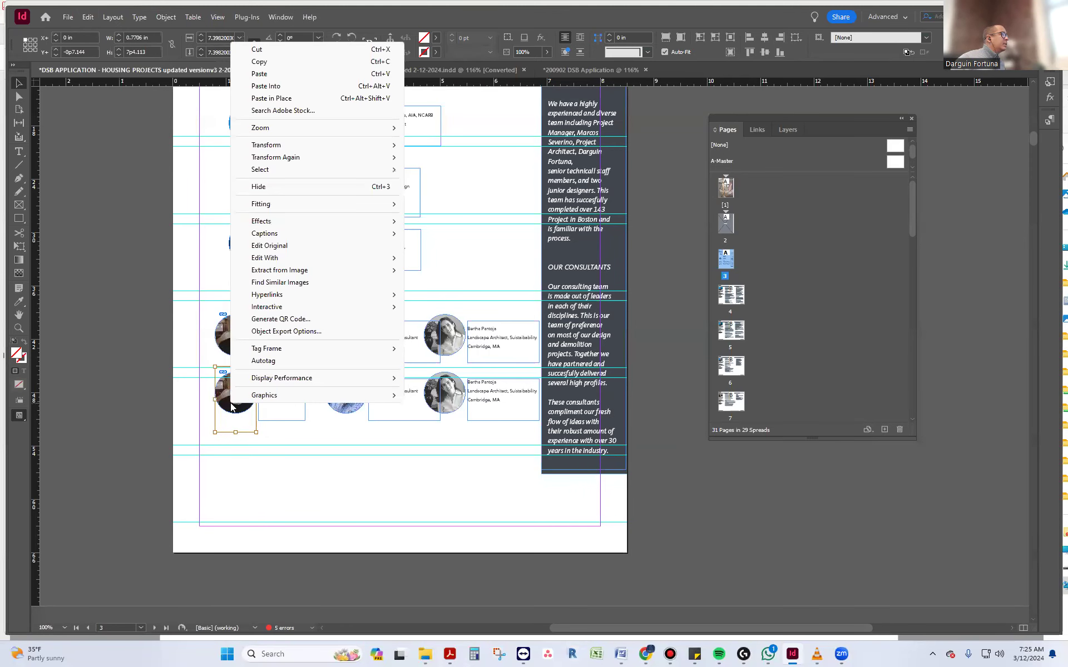
left_click(291, 88)
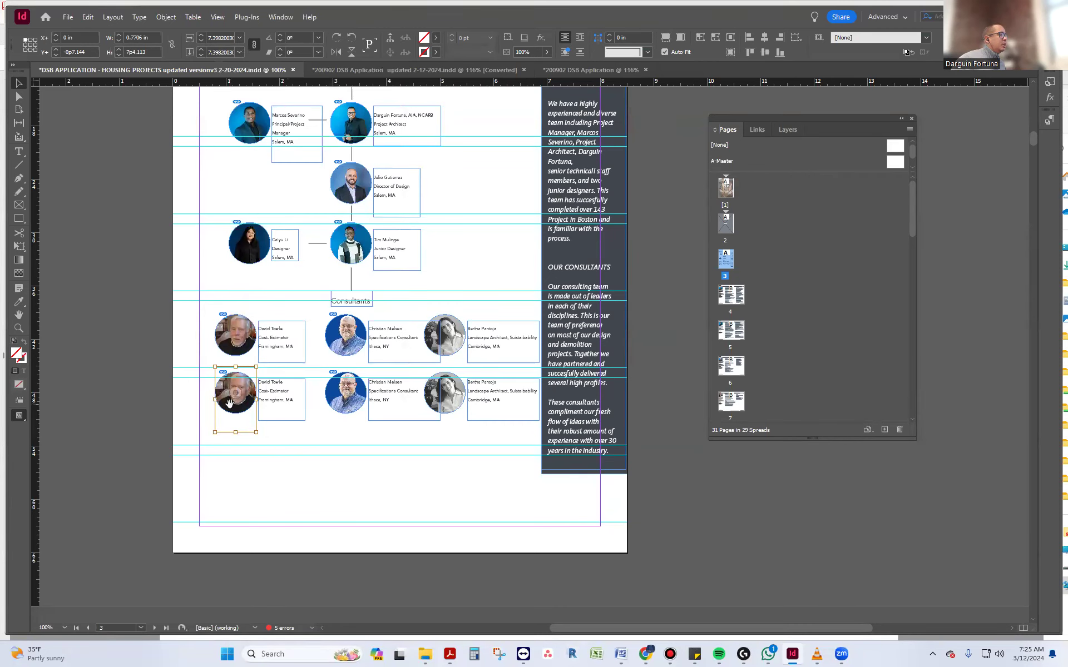
key("Delete")
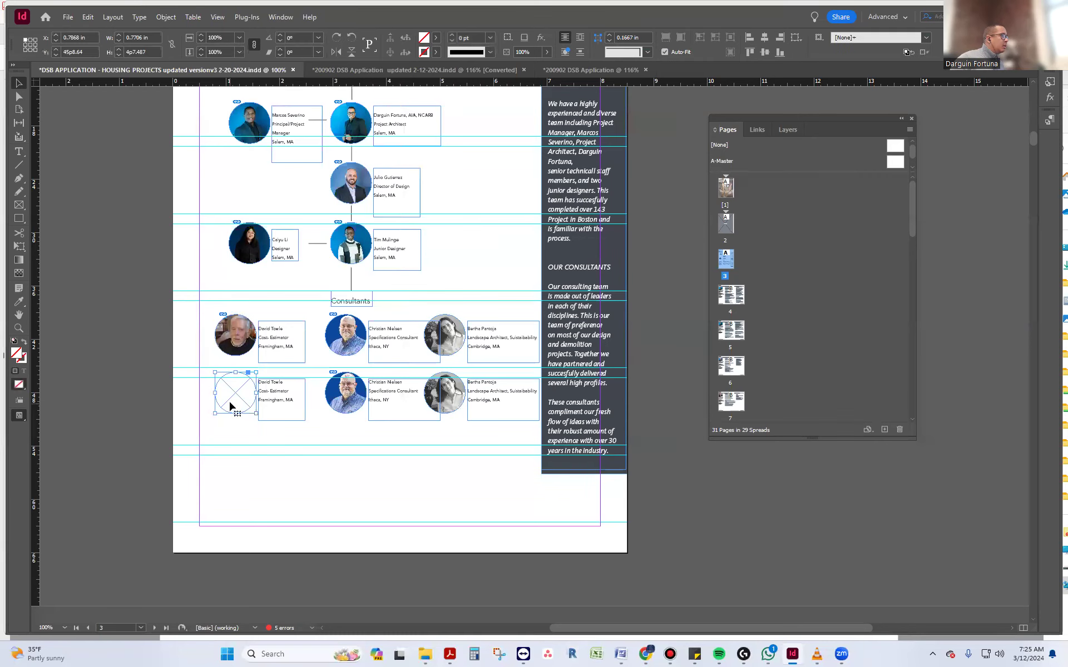
right_click(233, 401)
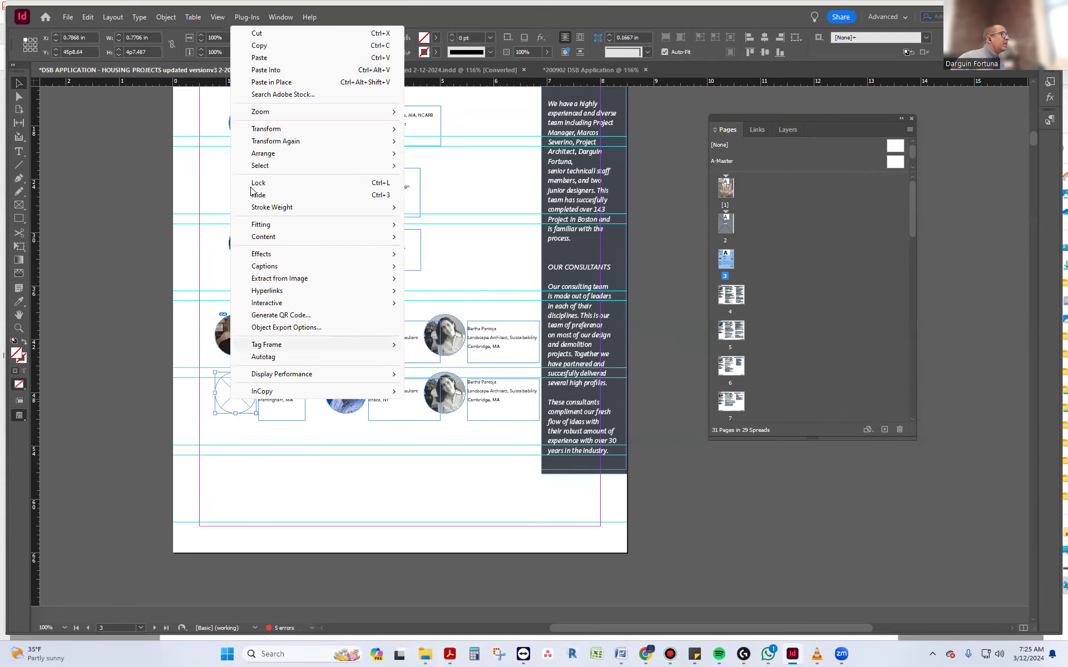
left_click(272, 71)
Fit the pasted Flow Design logo to the duplicated cost estimator's circular frame with Fill Frame Proportionally and look at the other fitting options.
right_click(233, 408)
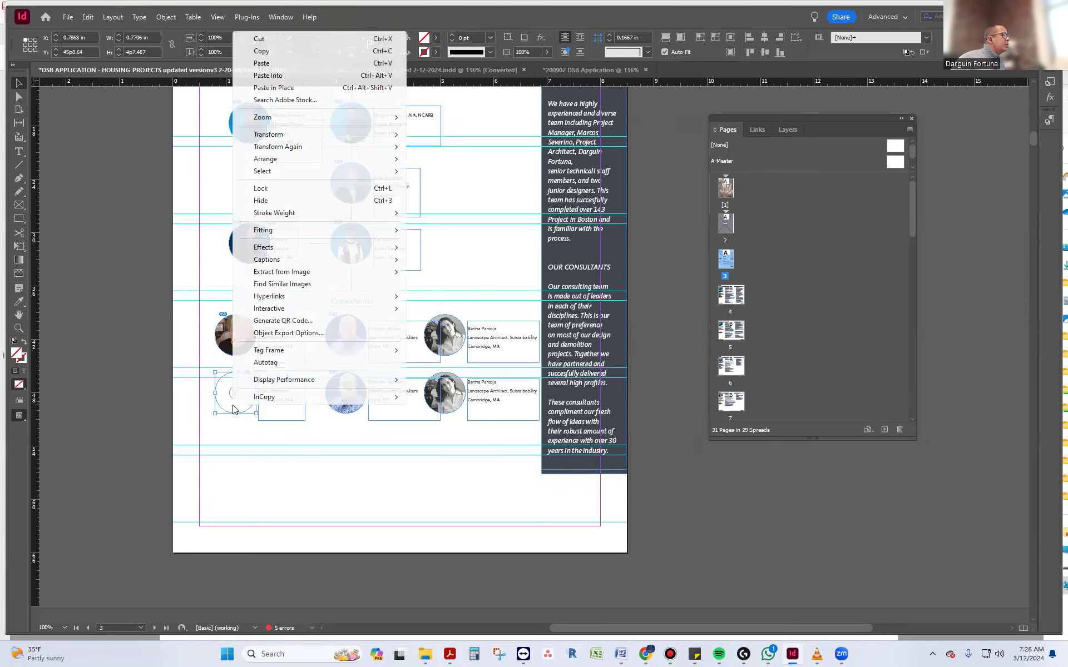
mouse_move(303, 230)
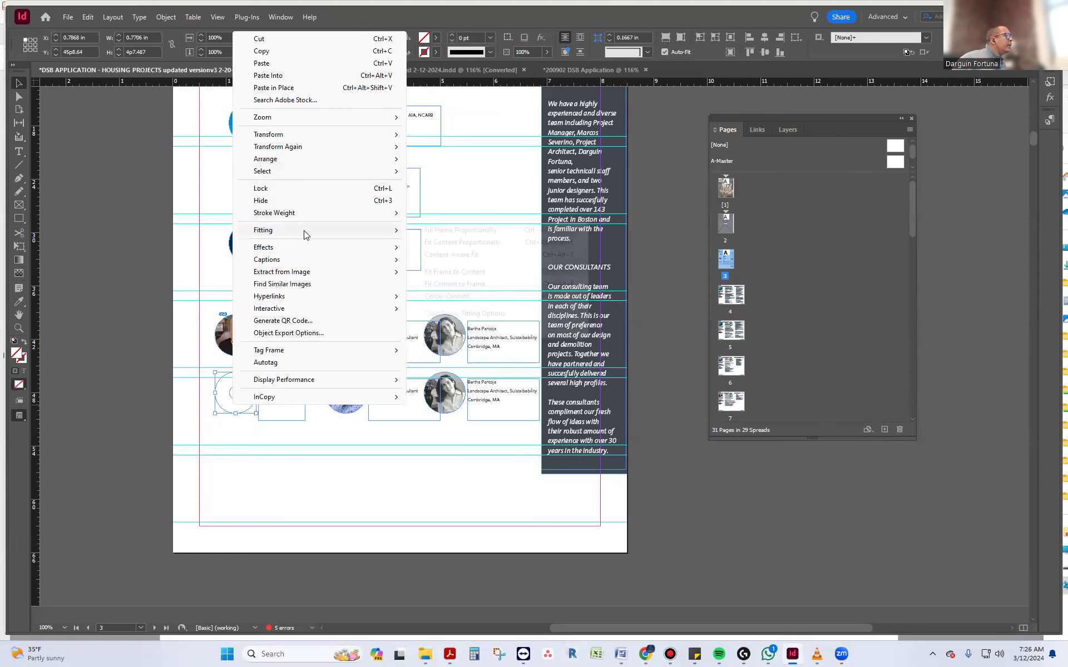
left_click(440, 231)
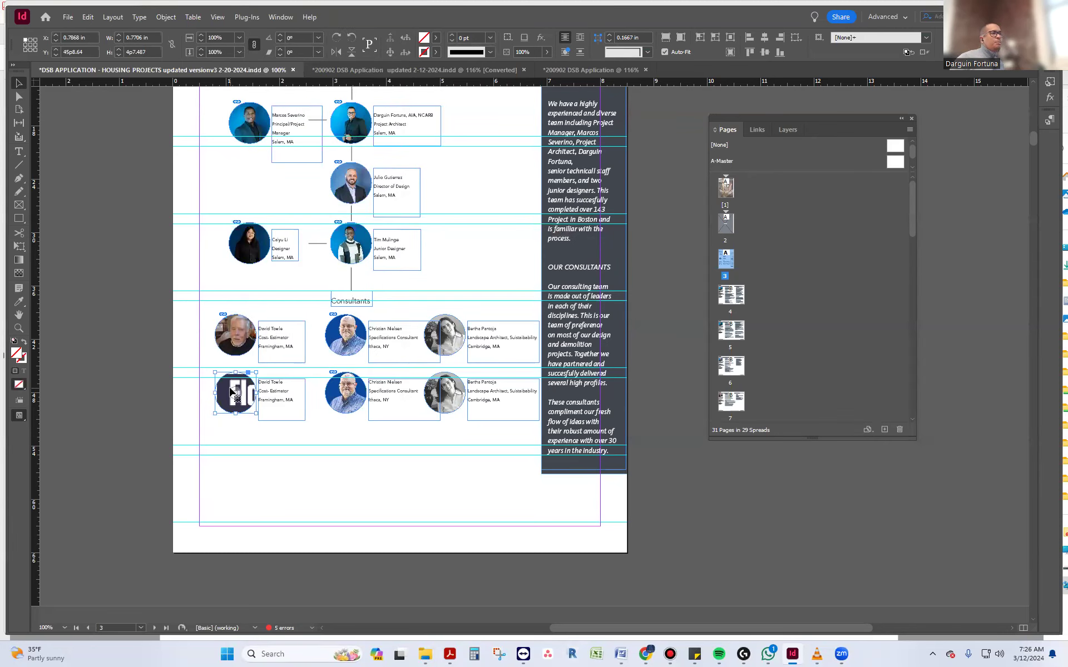
right_click(231, 392)
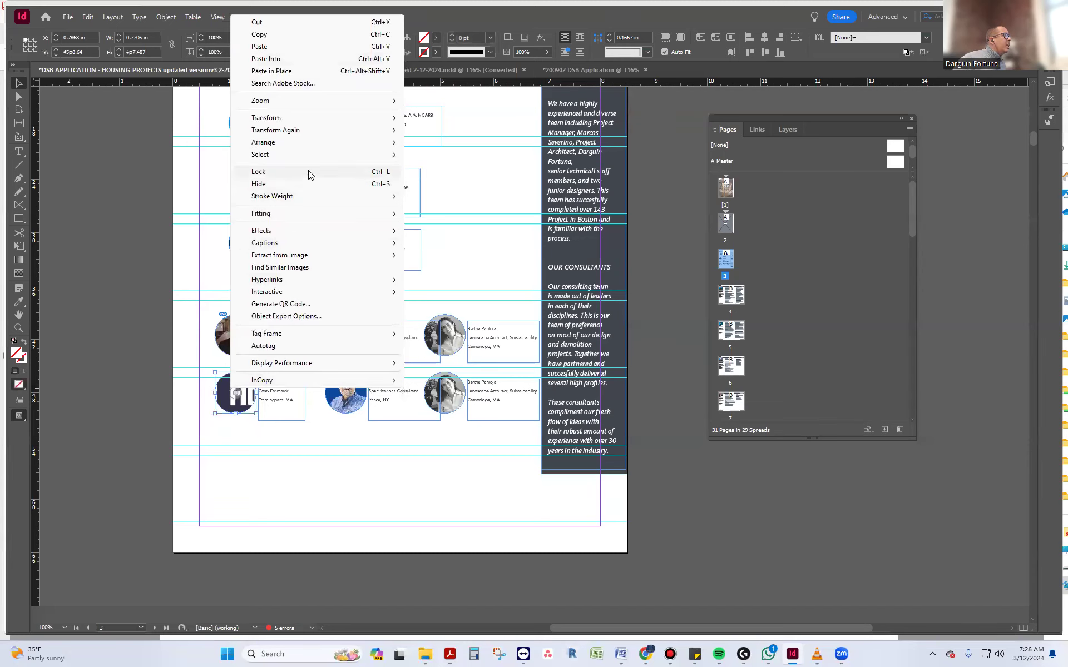
mouse_move(300, 217)
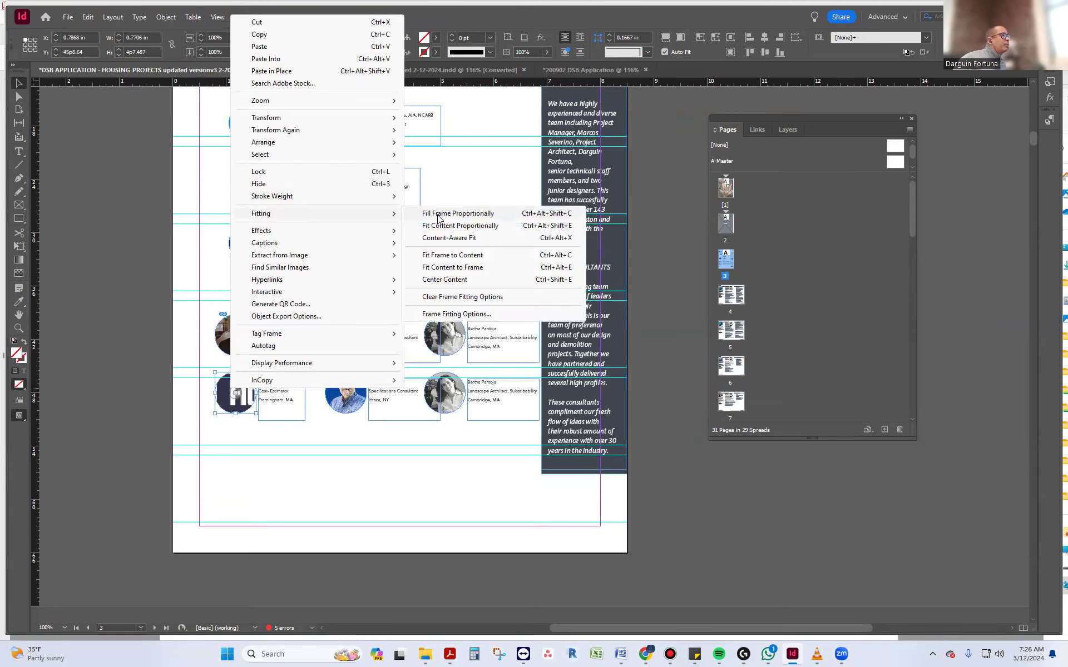
left_click(244, 481)
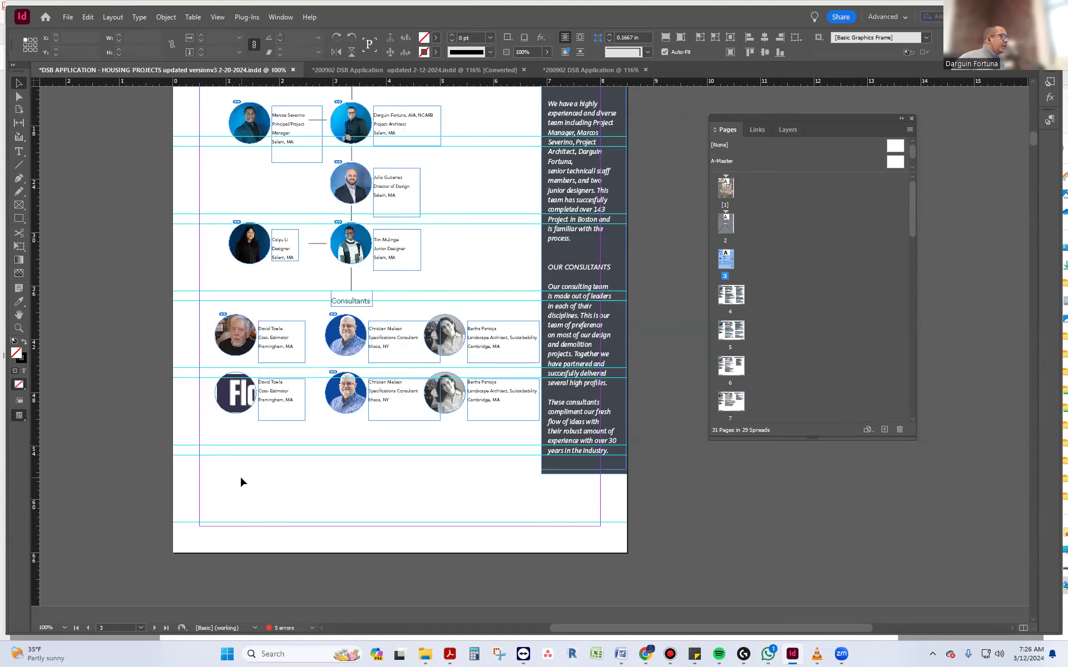
Undo the logo fitting and replacement in the duplicated cost estimator's frame, back to the original photo, and view the photo's context options.
key("Delete")
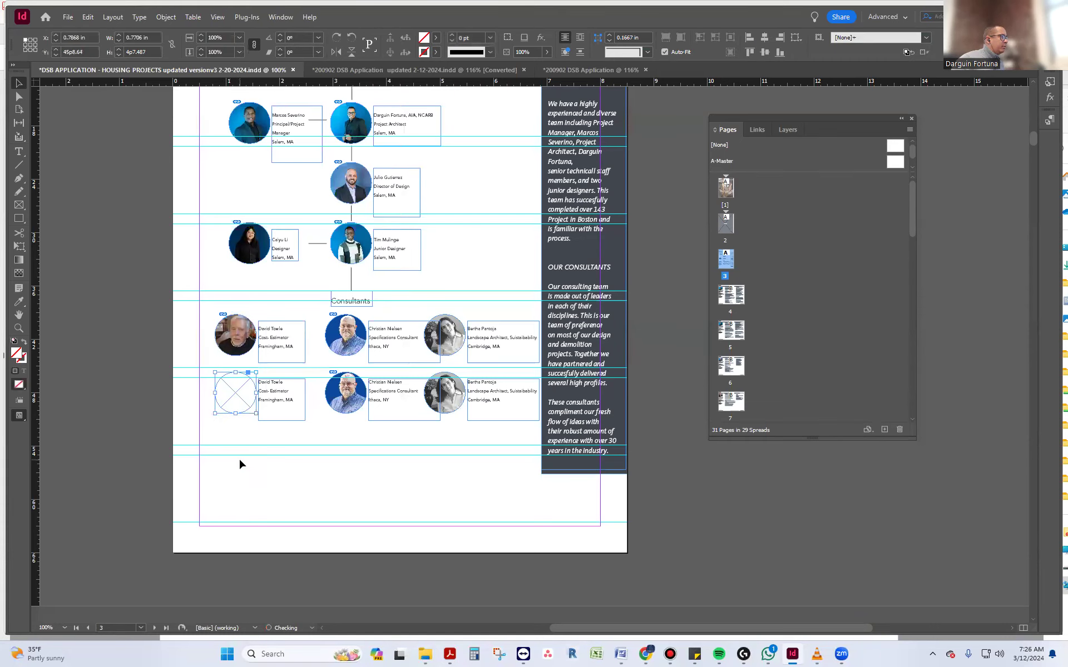
key("ctrl+z")
right_click(230, 387)
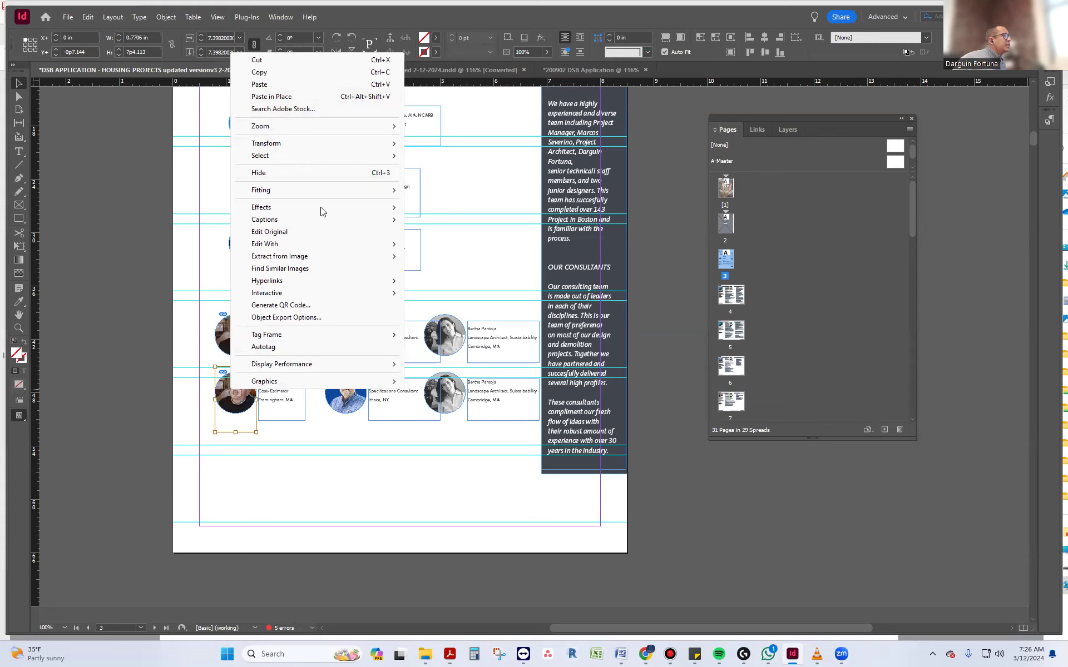
left_click(241, 481)
left_click(235, 396)
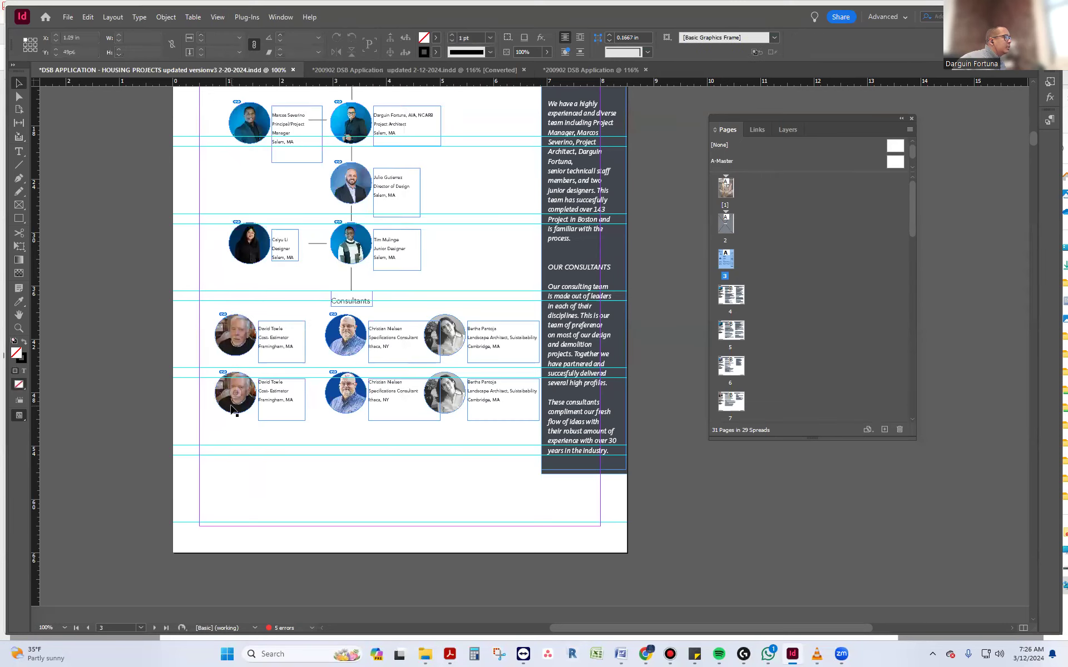
right_click(233, 404)
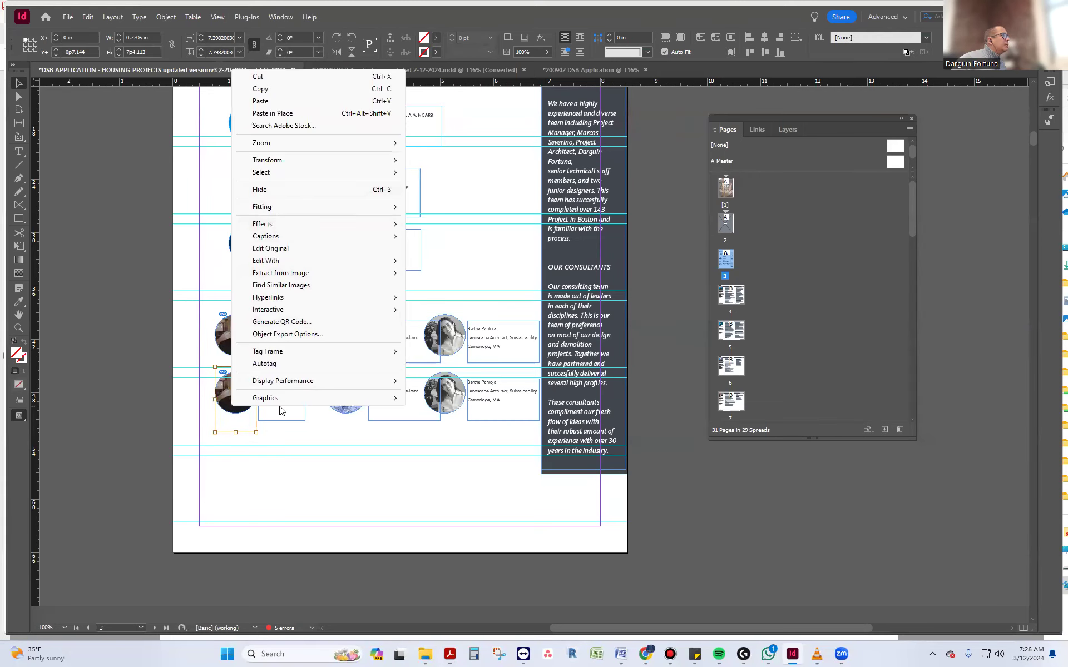
left_click(387, 497)
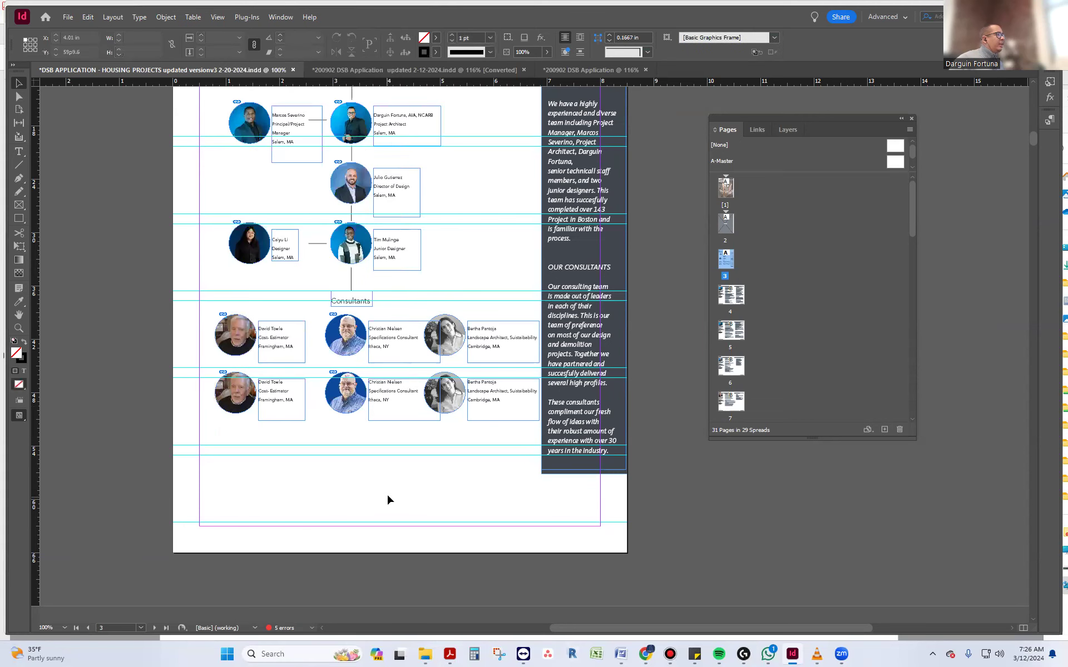
Duplicate the second row of three consultants with photos and captions directly below it as a third row.
left_click_drag(492, 434, 231, 445)
left_click(316, 511)
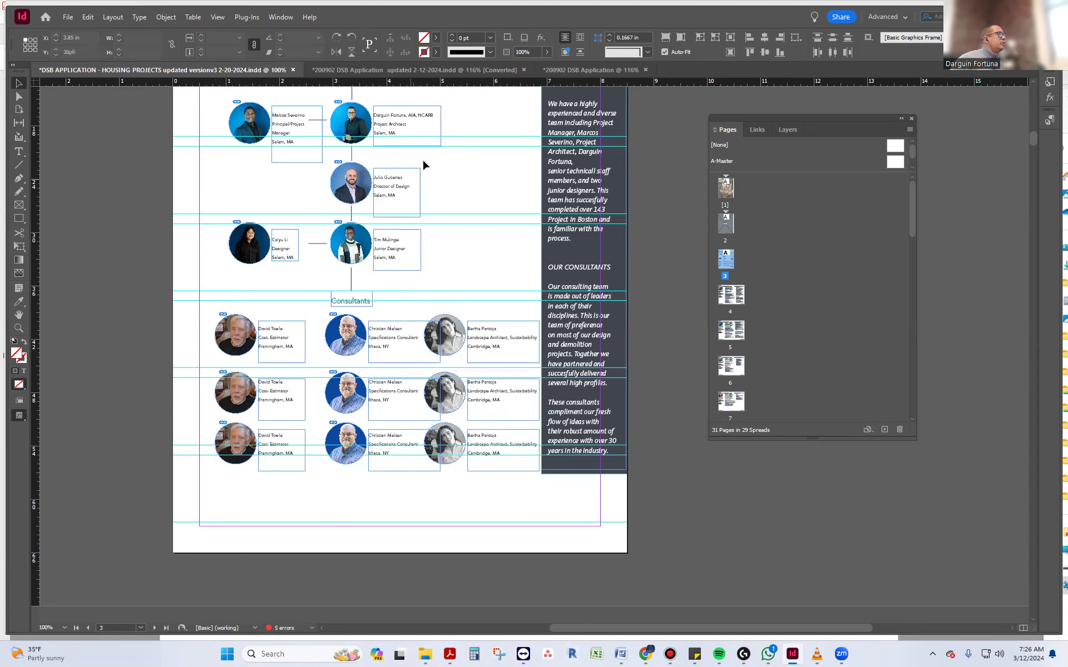
Close the 200902 DSB Application updated 2-12-2024 document without saving, glance at 200902 DSB Application, and return to the housing projects document.
left_click(446, 69)
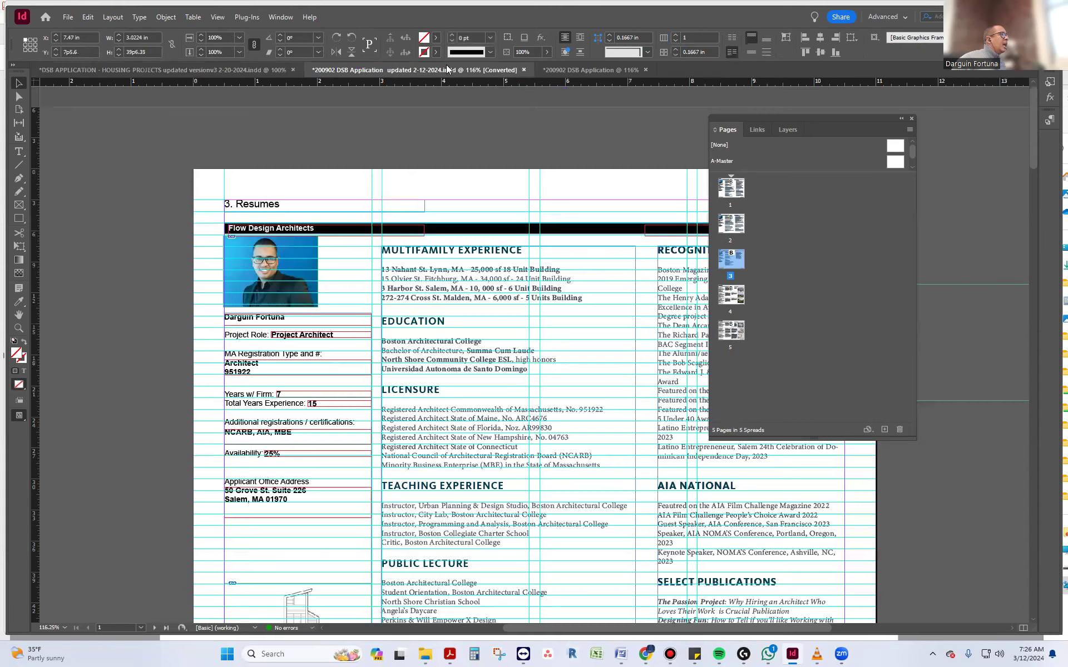
left_click(523, 70)
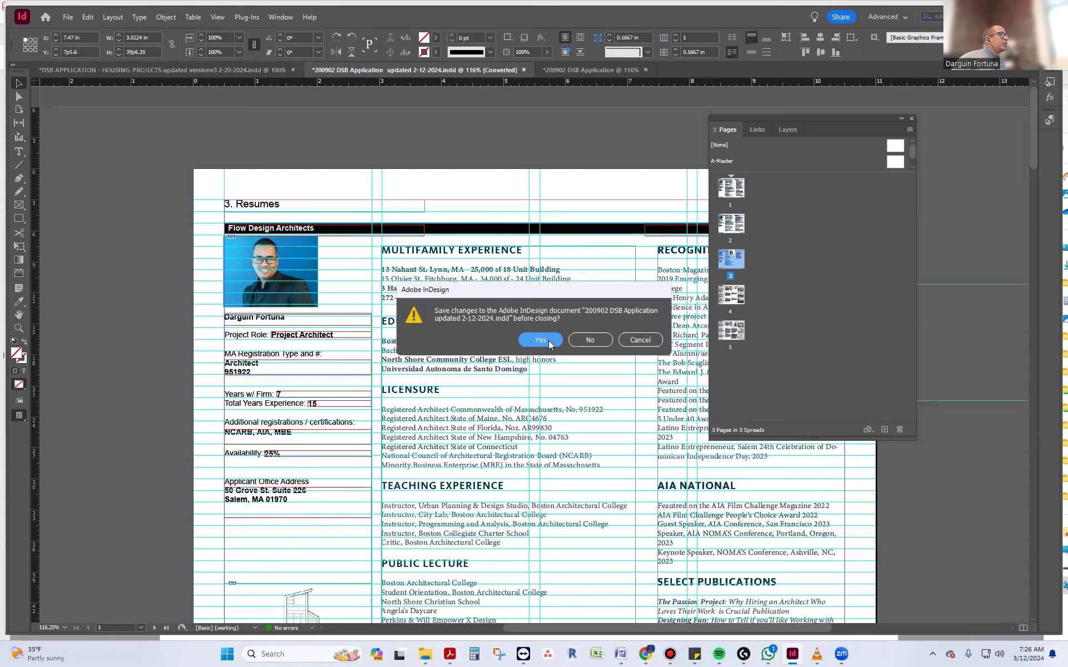
left_click(594, 338)
left_click(365, 67)
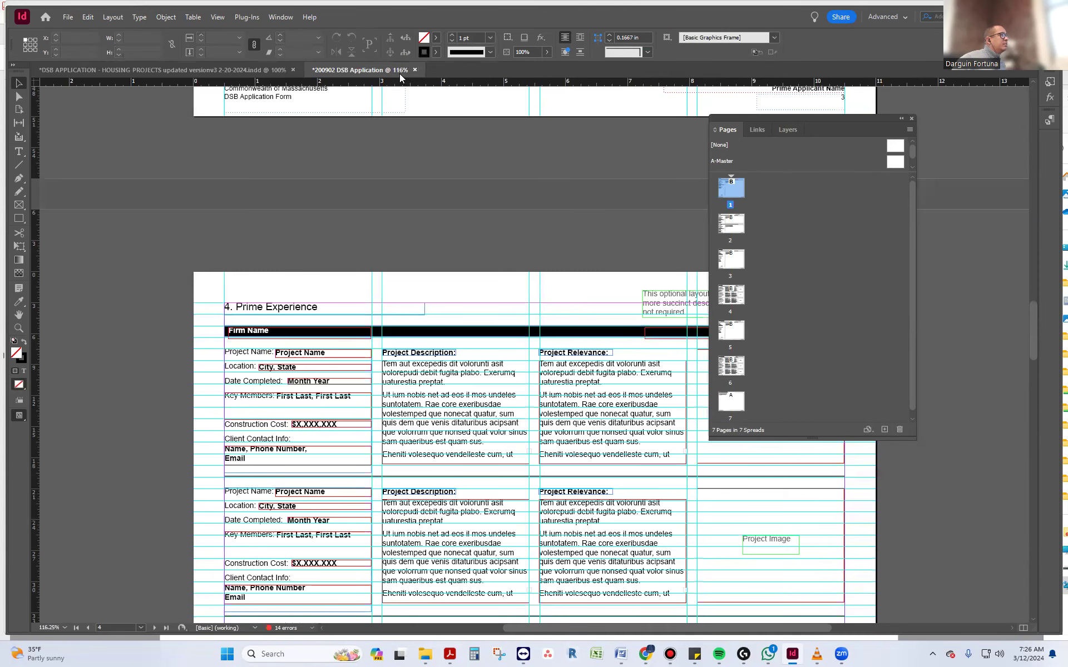
left_click(184, 70)
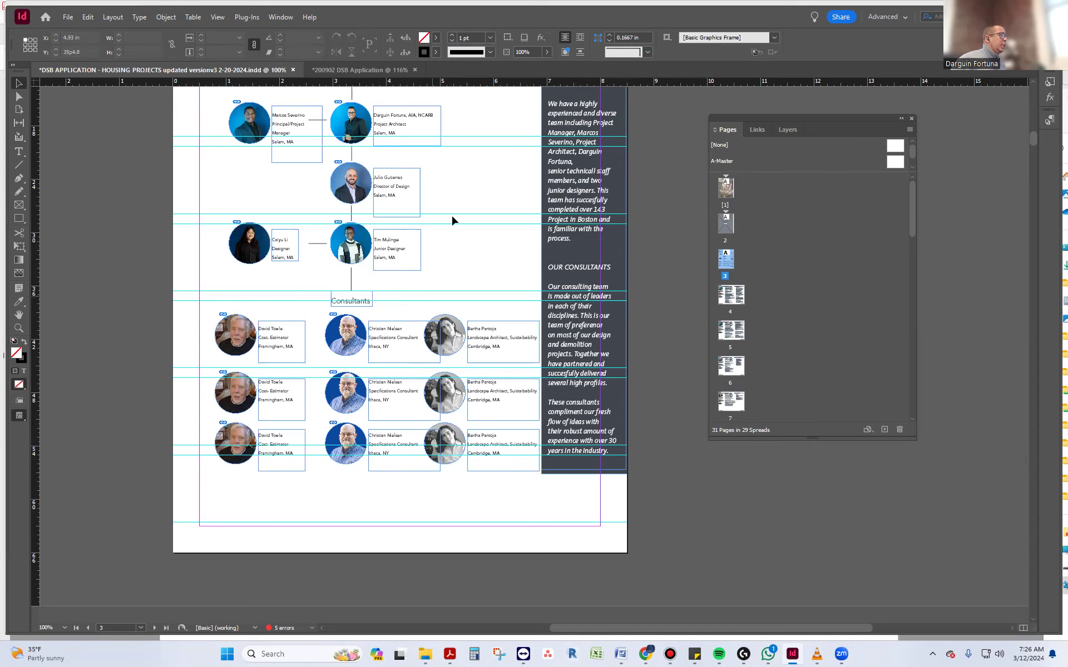
Examine the Team Organization chart up close, from the Flow Design Inc. staff to the consultant rows.
scroll(335, 384, "up", 3)
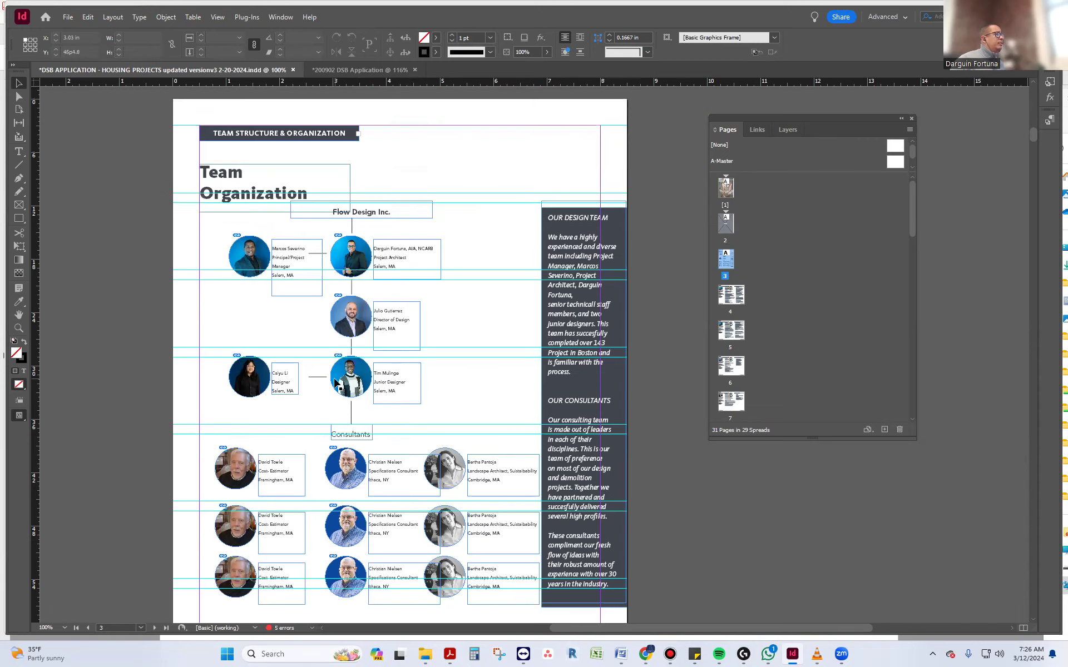
scroll(248, 397, "up", 5)
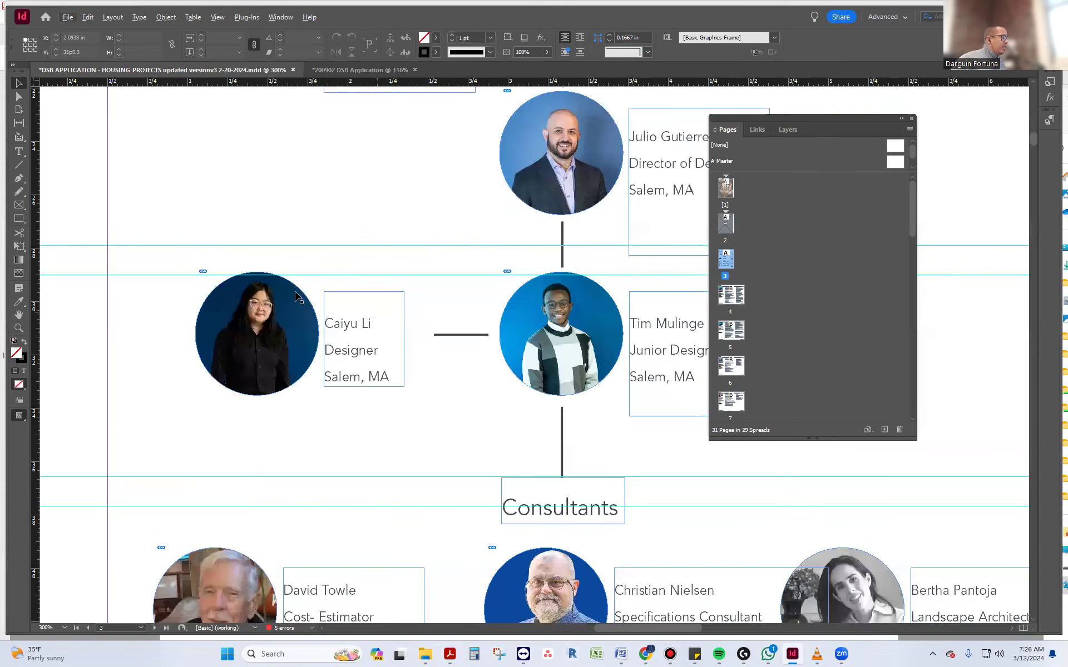
scroll(210, 366, "down", 2)
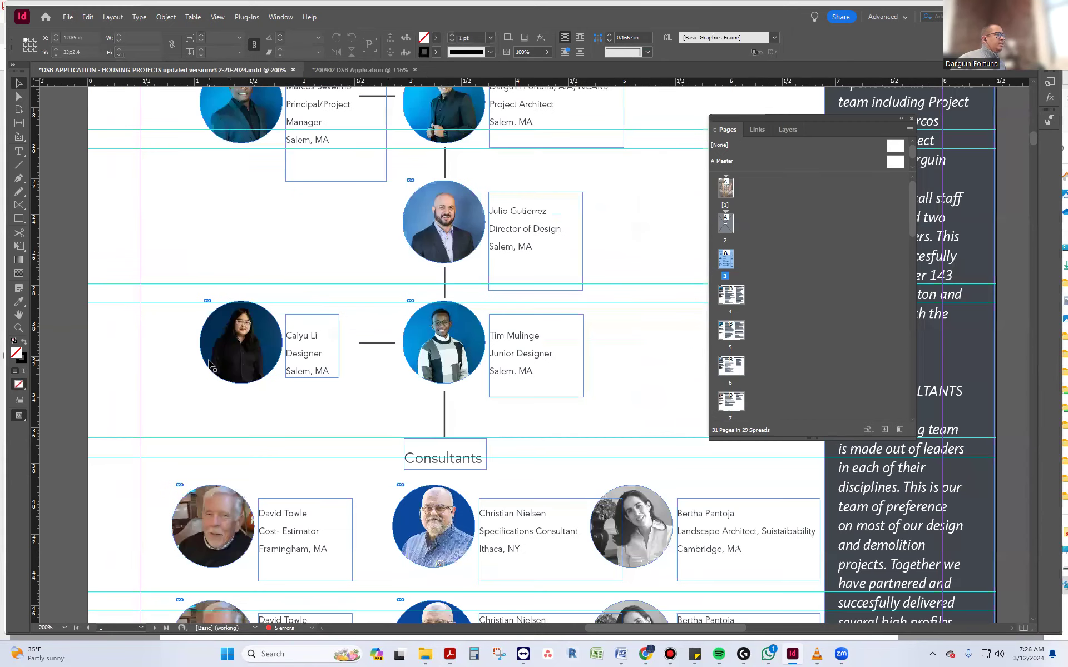
scroll(210, 365, "down", 1)
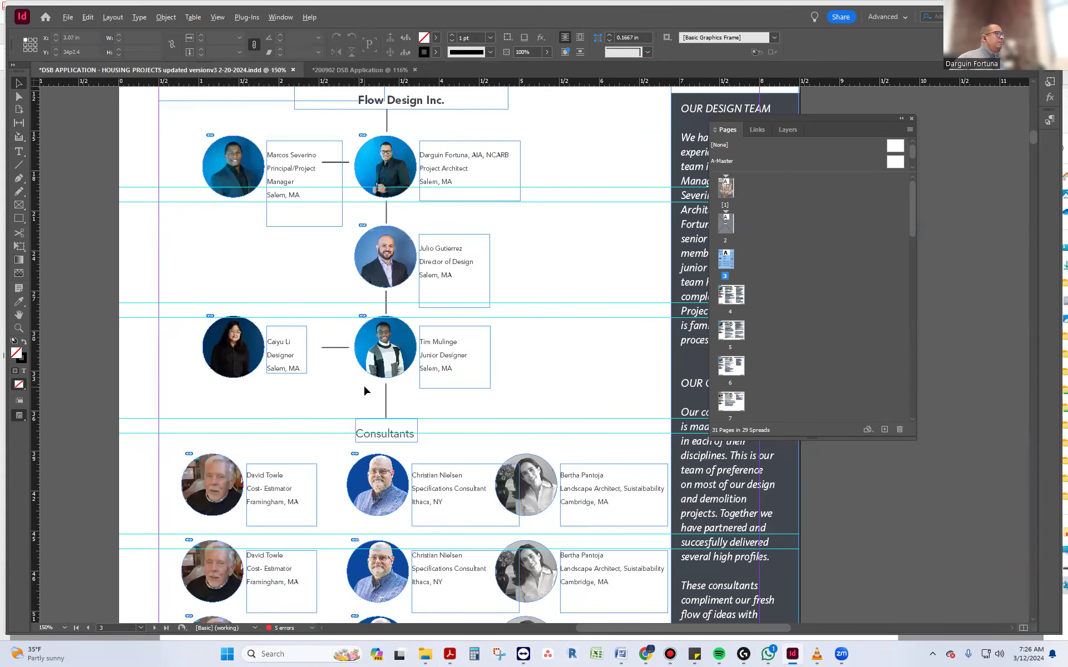
scroll(362, 384, "down", 1)
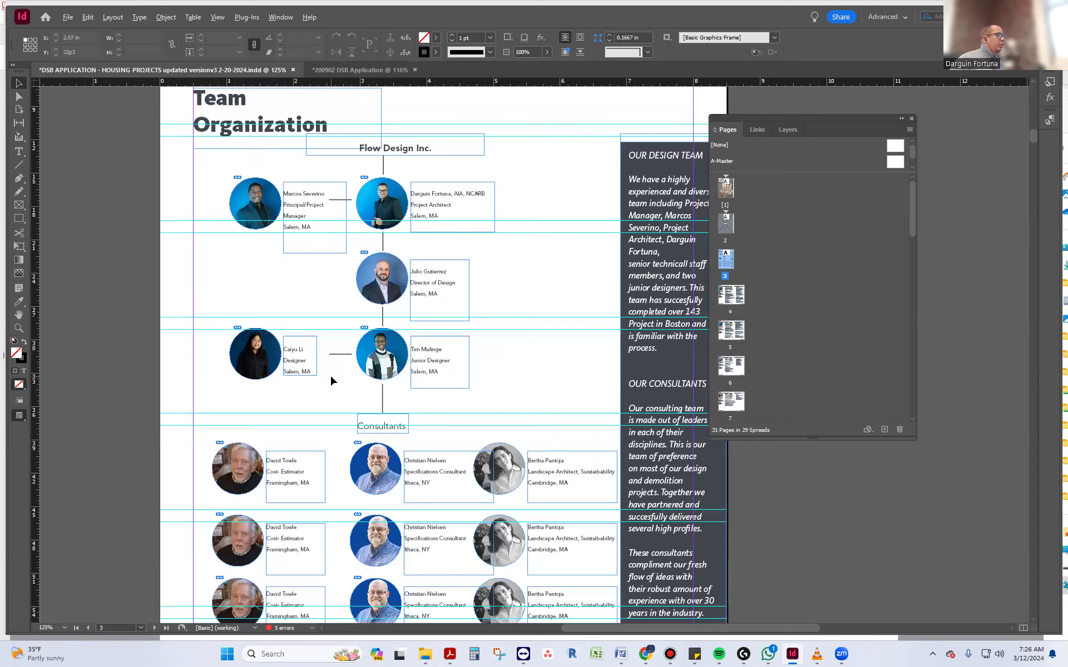
scroll(331, 380, "down", 1)
Review the Section 3 resume pages from the project architect's through the cost estimator's.
scroll(330, 380, "down", 10)
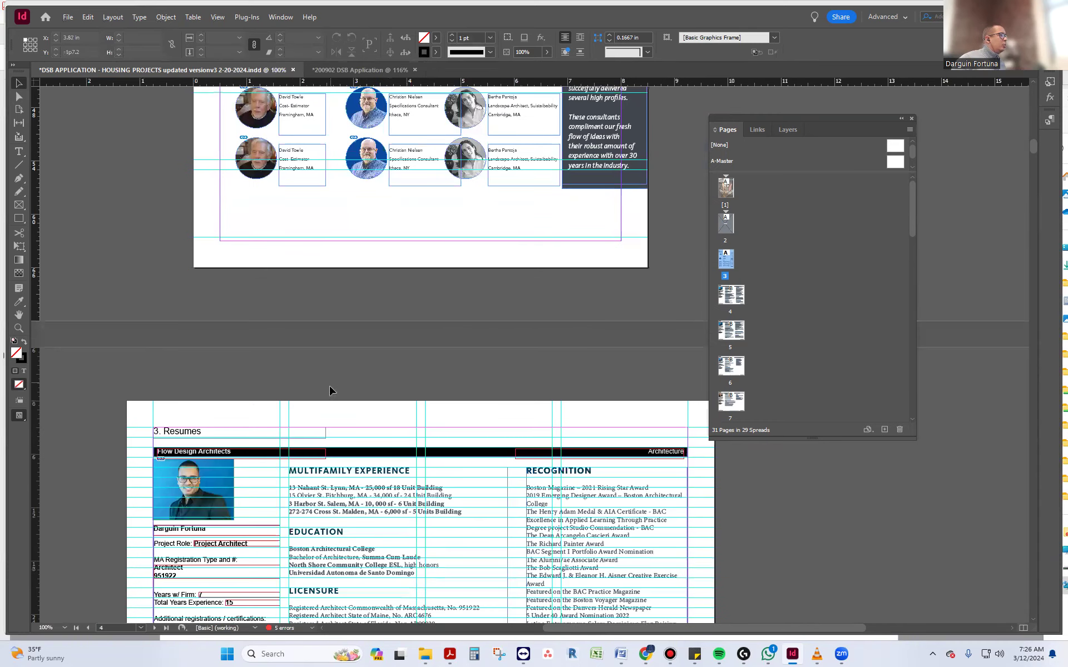
scroll(330, 390, "down", 10)
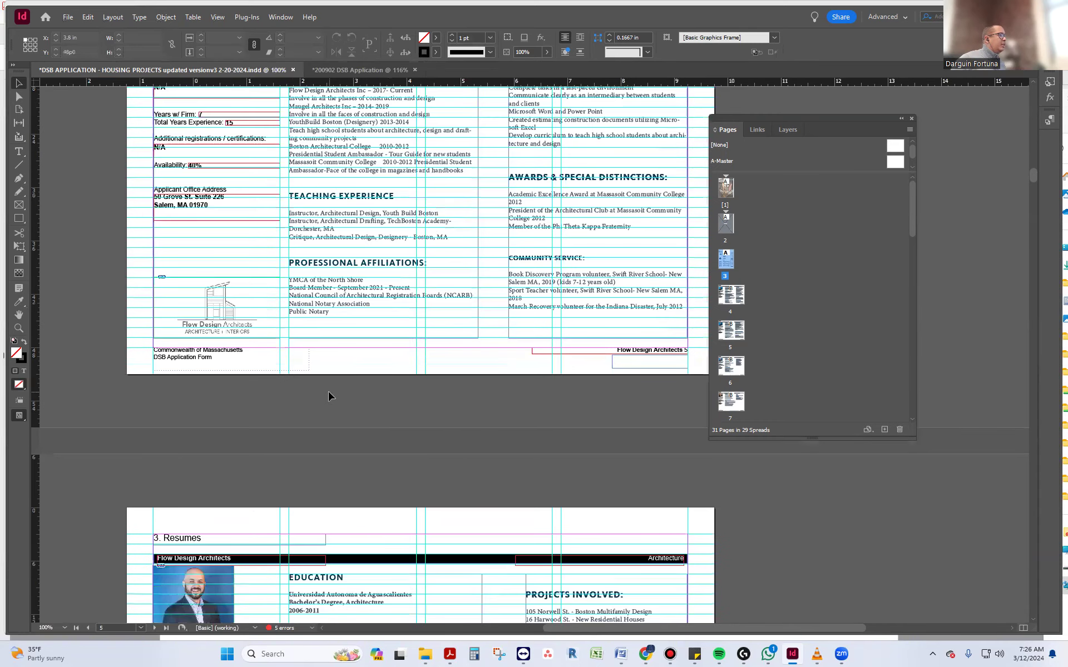
scroll(328, 396, "down", 20)
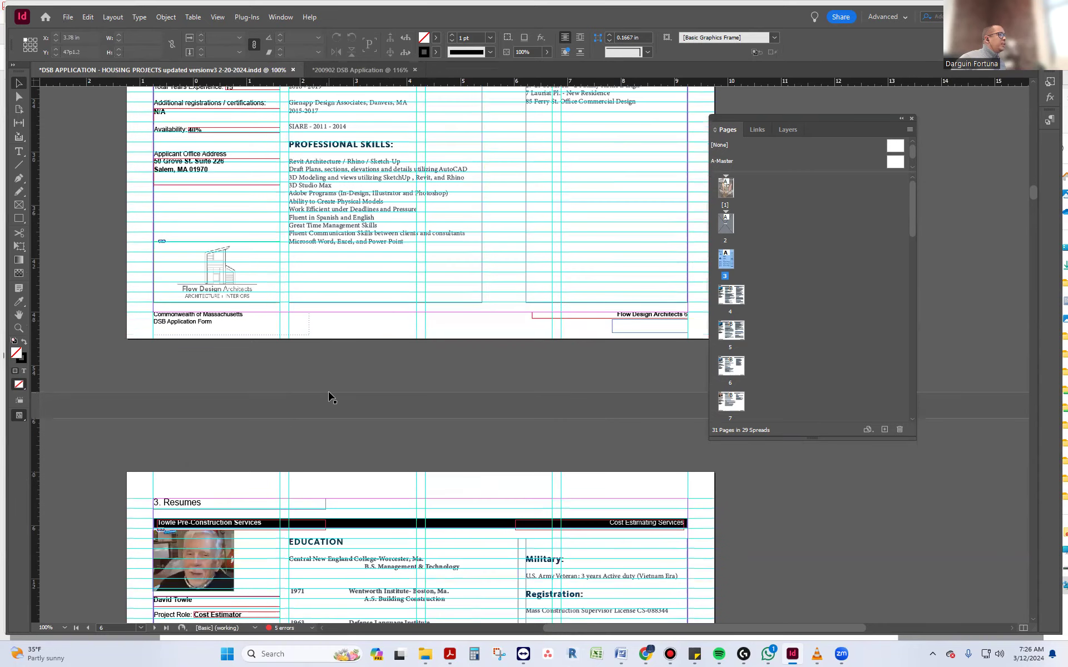
scroll(329, 396, "down", 1)
scroll(329, 396, "up", 8)
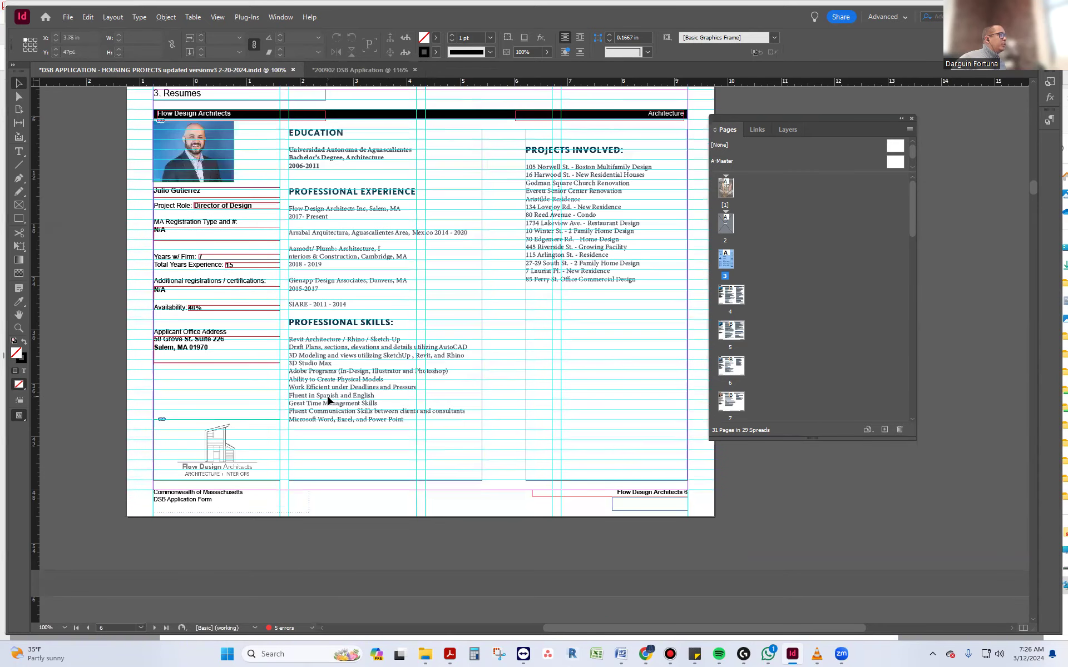
scroll(328, 400, "up", 4)
scroll(329, 399, "down", 12)
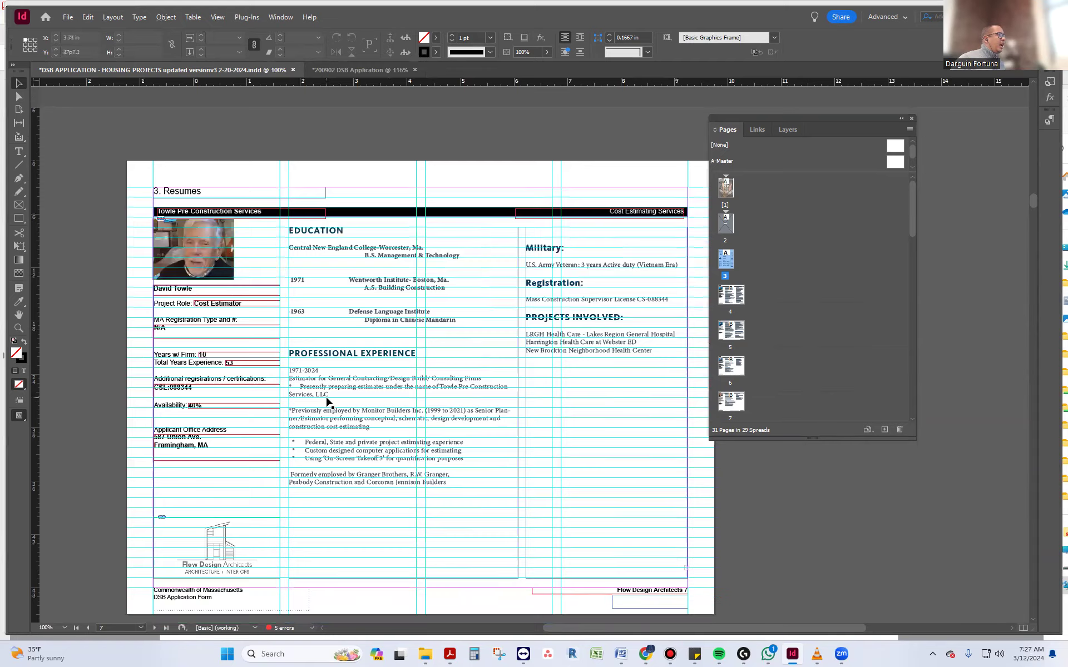
scroll(328, 401, "down", 5)
scroll(328, 401, "up", 5)
scroll(329, 400, "down", 4)
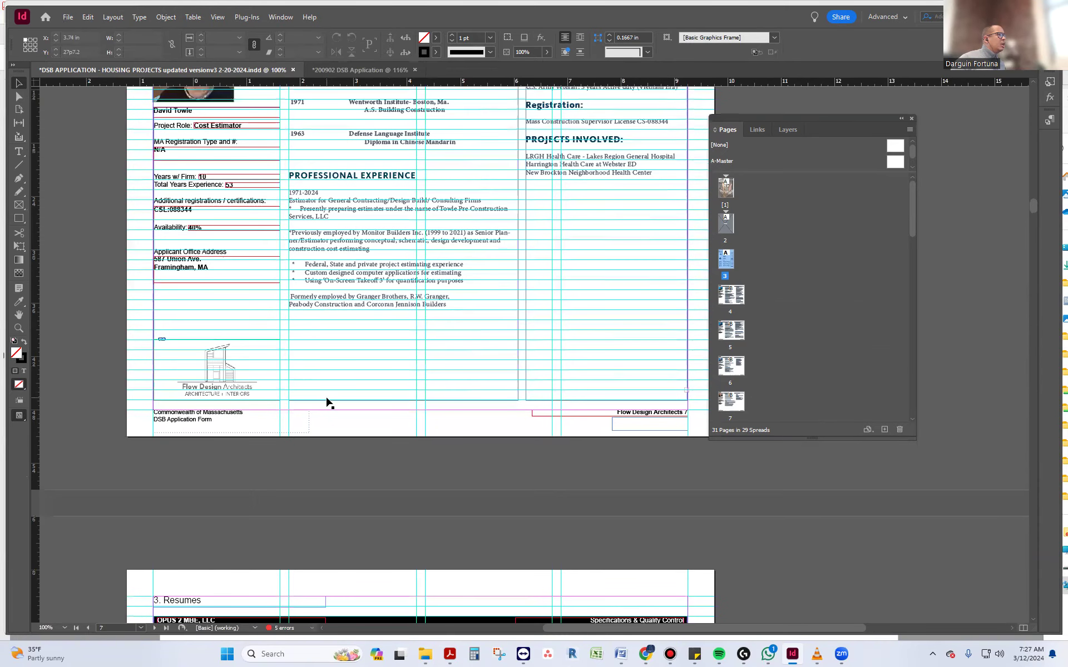
scroll(333, 398, "up", 2)
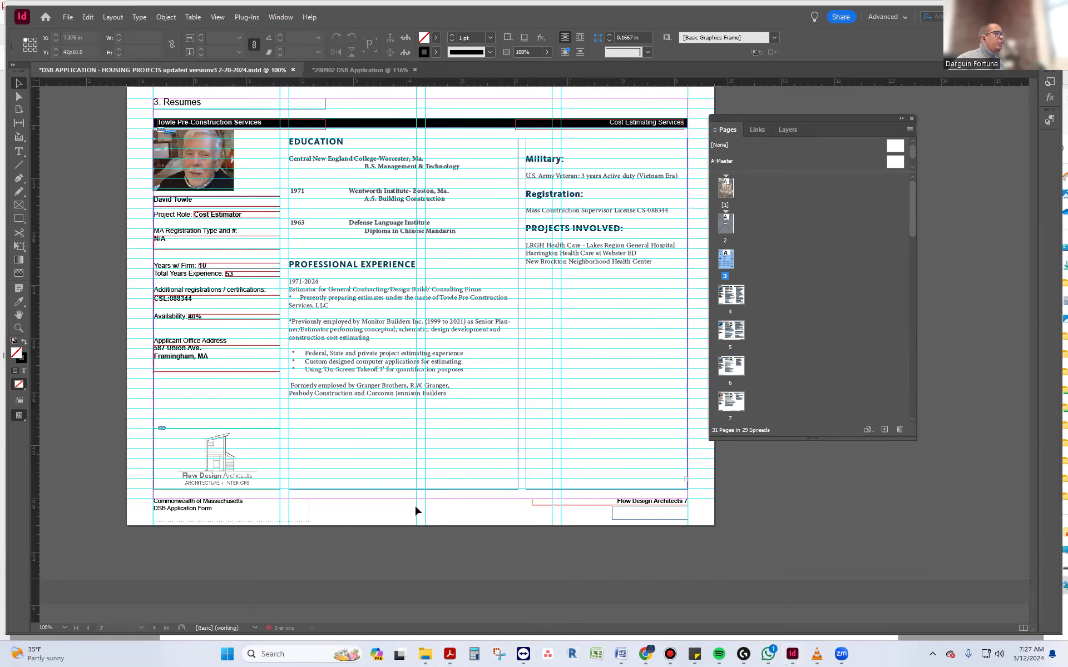
Return to the consultant rows, switch to the DSB application form in Chrome, and review its Team Composition table of disciplines and firms.
scroll(414, 503, "up", 15)
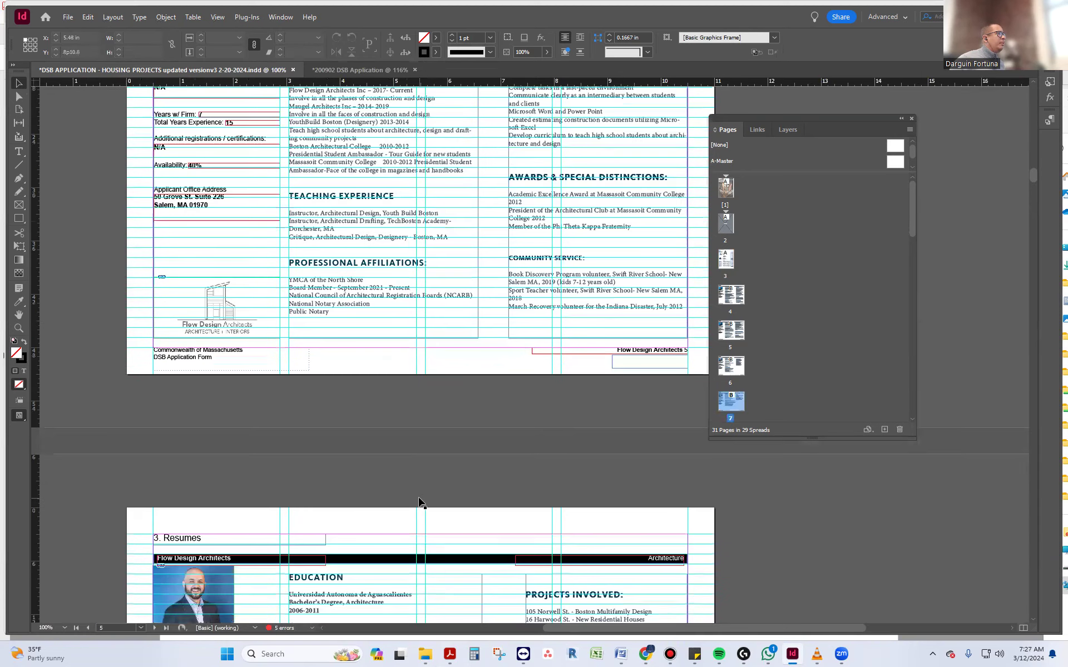
scroll(420, 502, "up", 20)
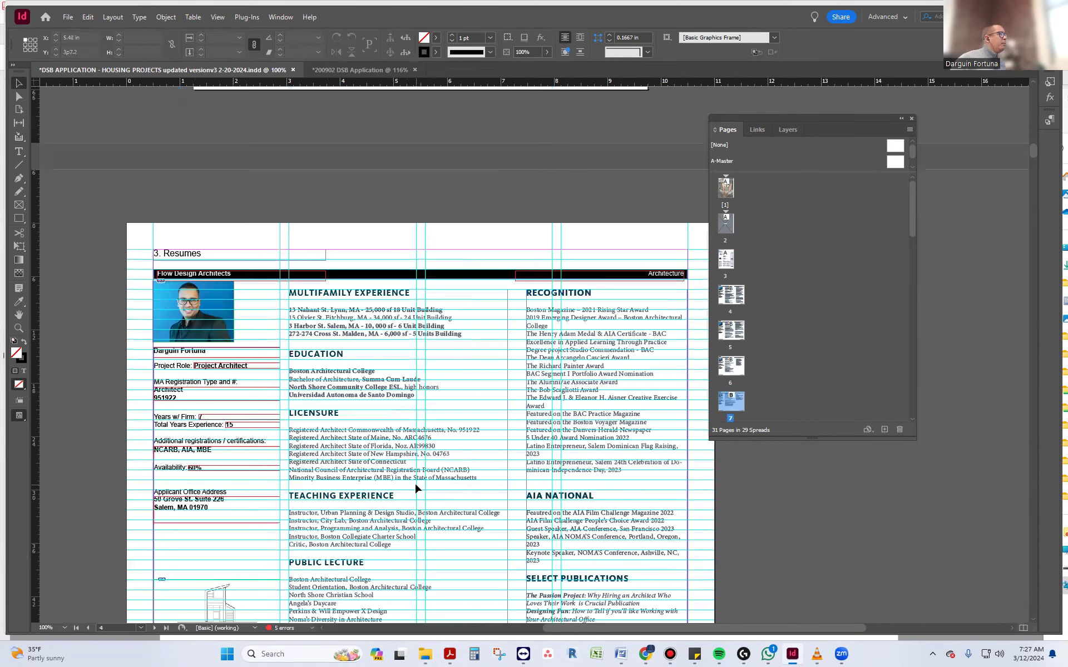
scroll(419, 489, "up", 10)
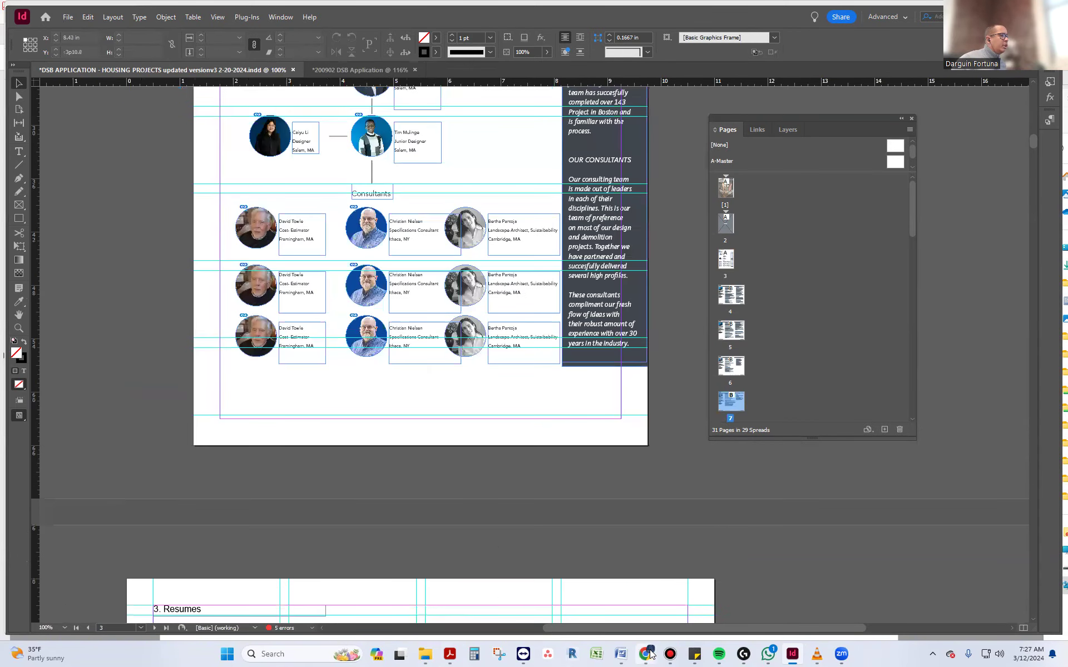
mouse_move(654, 655)
left_click(998, 588)
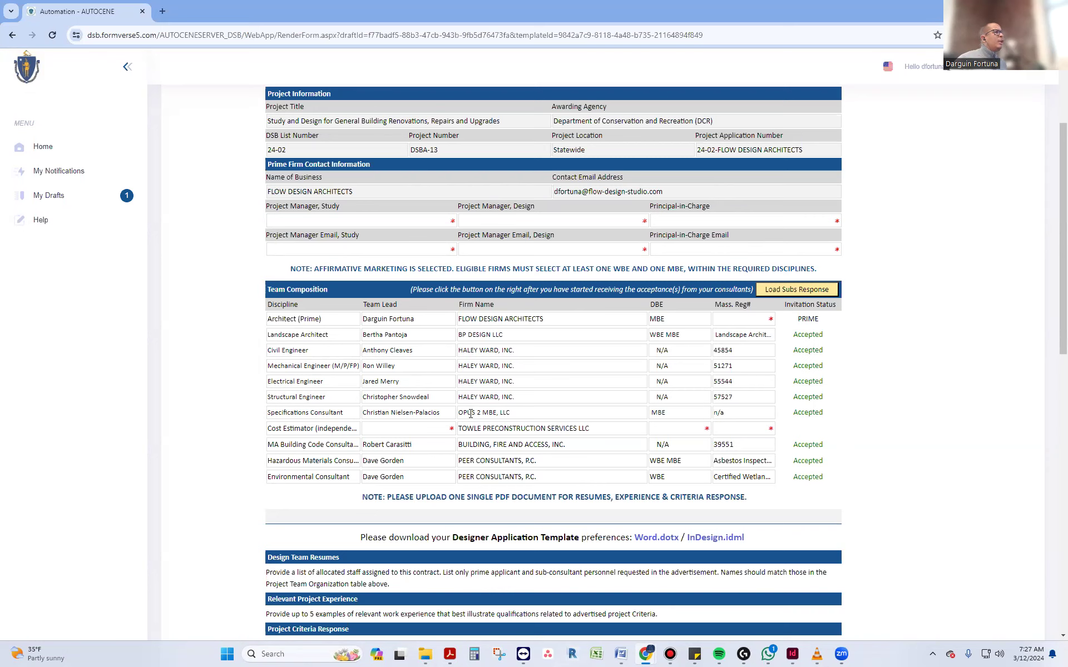
Switch back to InDesign and show the project architect's full resume page following the team organization page.
key("alt+Tab")
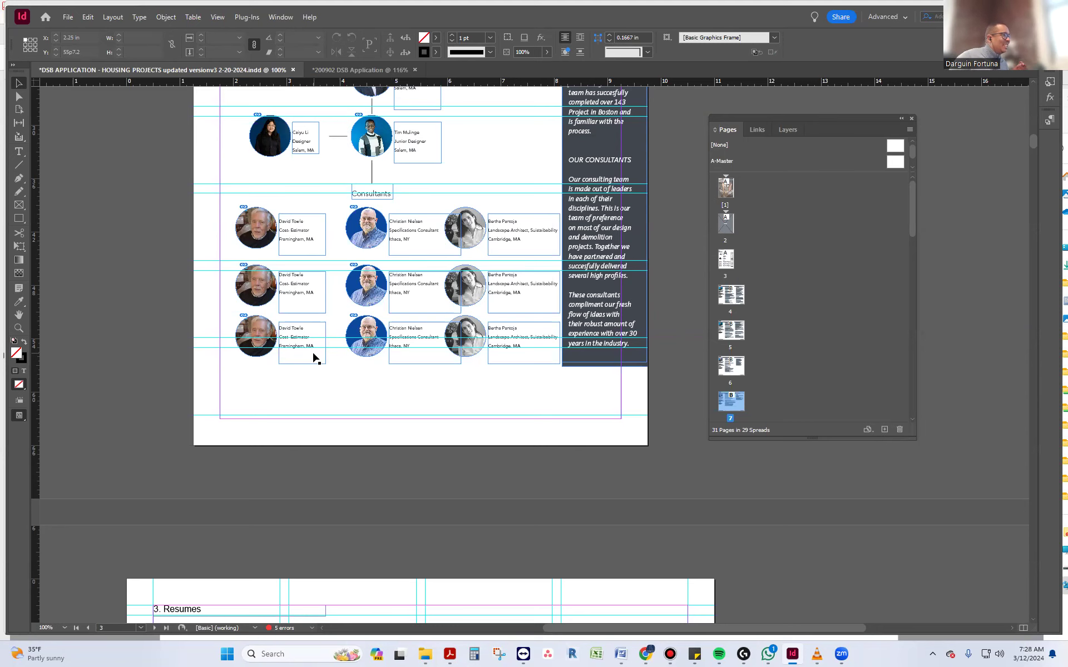
scroll(533, 404, "down", 3)
scroll(532, 404, "down", 3)
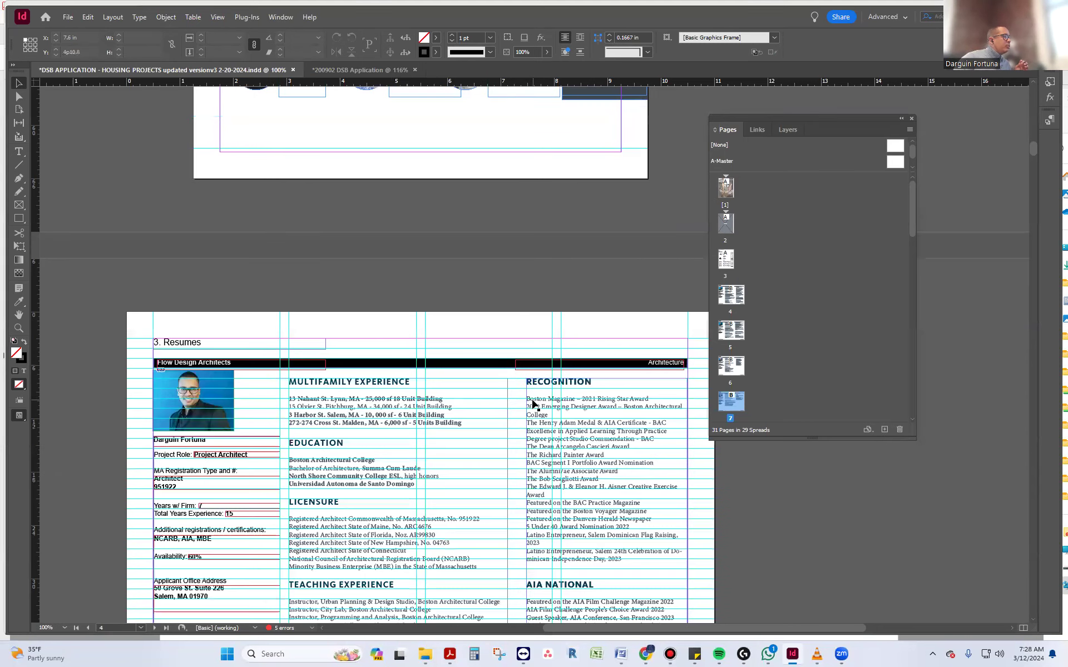
scroll(532, 405, "down", 4)
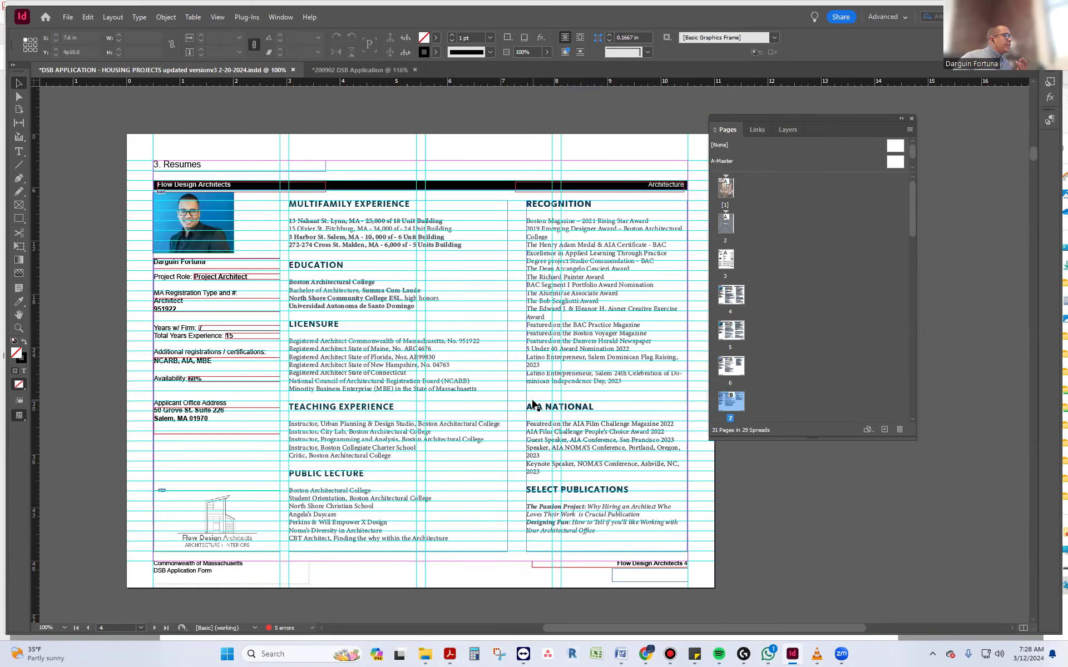
Review the Section 3 resume pages from the project architect's through the cost estimator's to the landscape architect's.
scroll(532, 404, "down", 12)
scroll(450, 422, "down", 1)
scroll(450, 423, "down", 20)
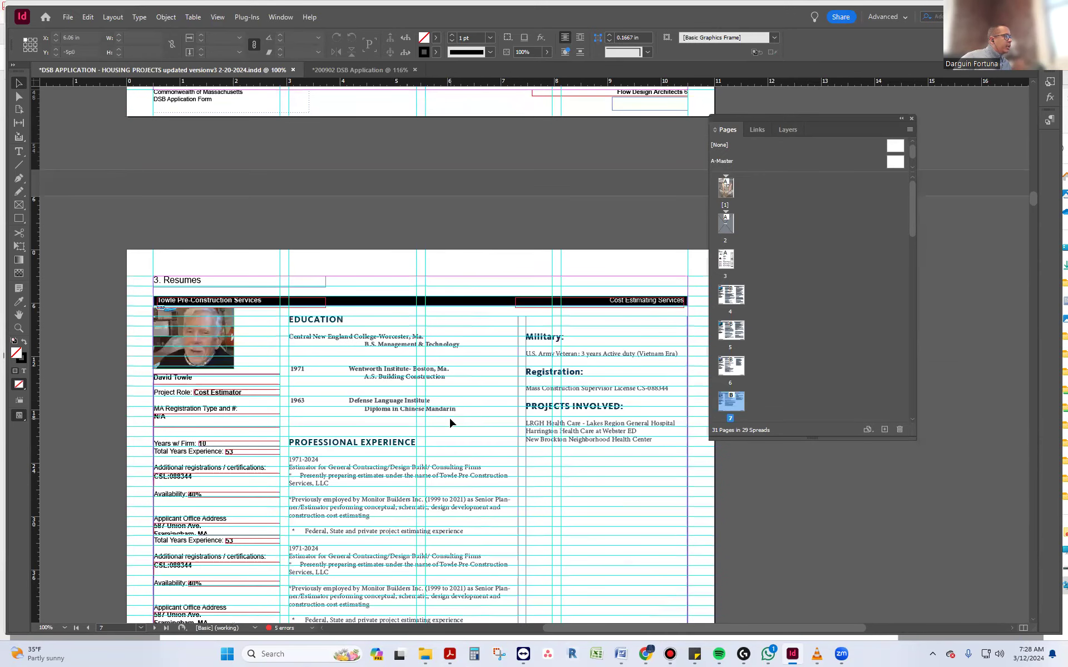
scroll(451, 422, "down", 20)
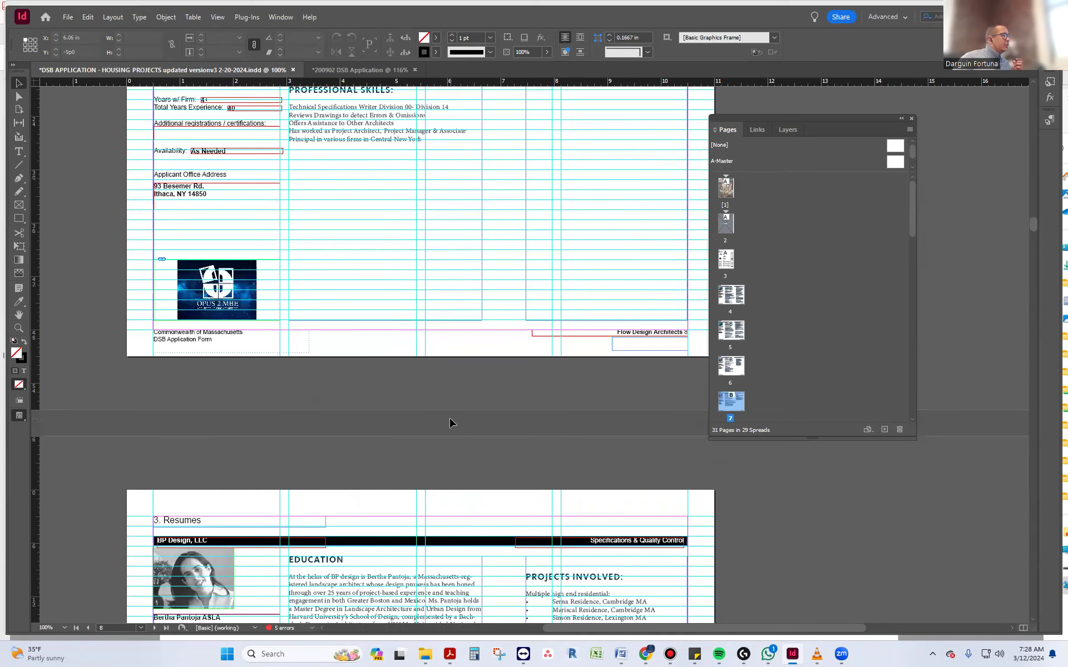
scroll(451, 423, "down", 3)
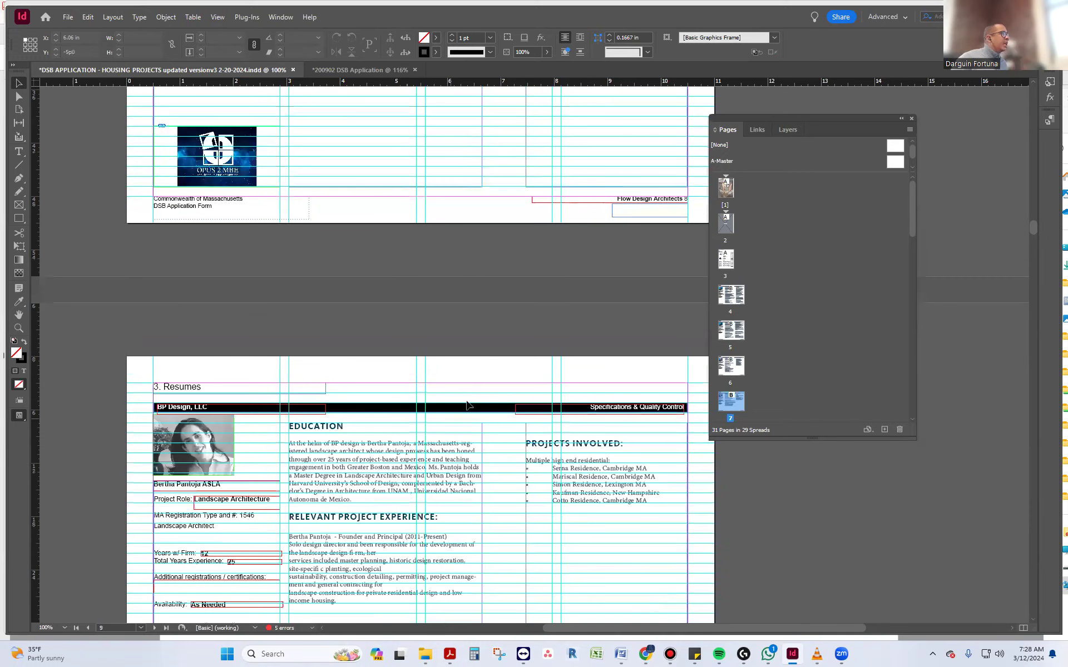
Open a new File Explorer window, move it to the other monitor, and show the OPUS 2 MBE specifications resume in InDesign.
right_click(421, 655)
left_click(406, 588)
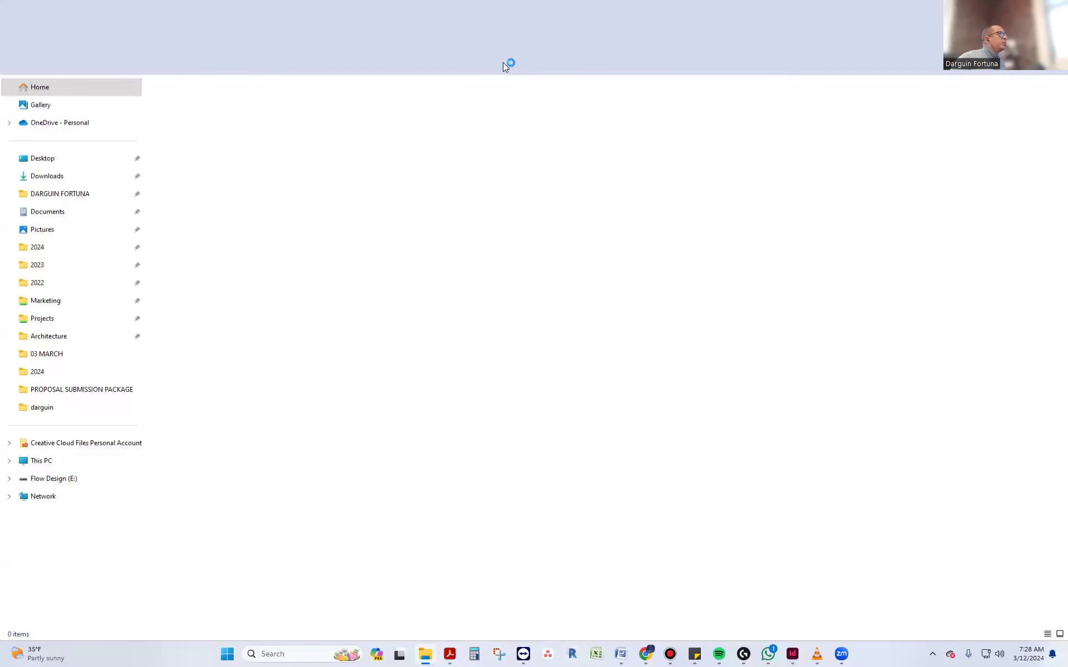
left_click(1029, 9)
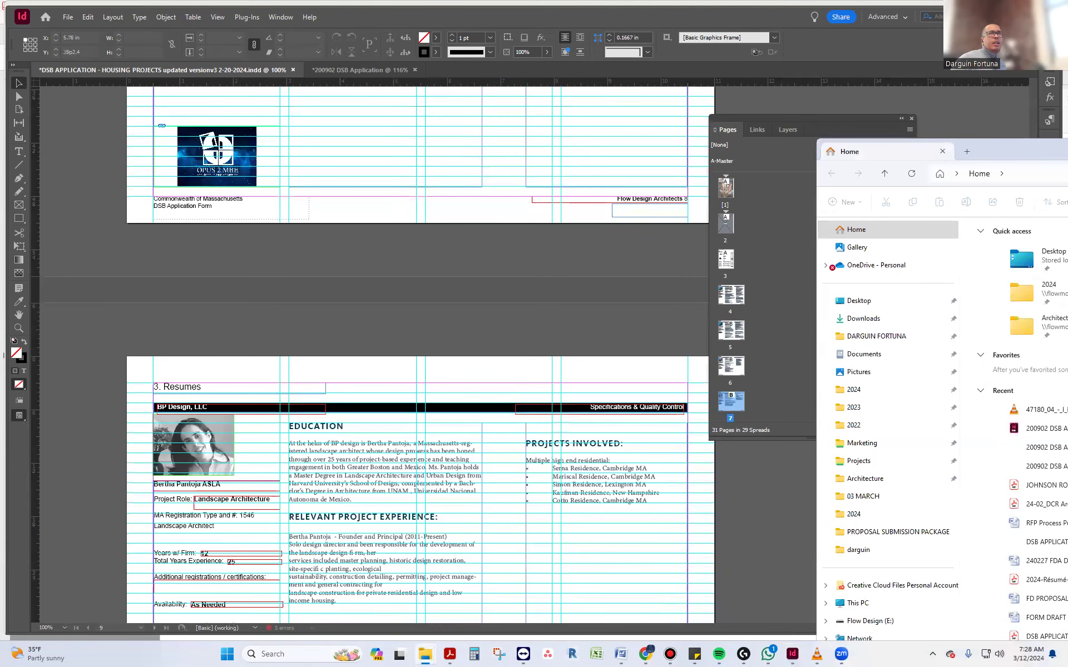
key("super+shift+Right")
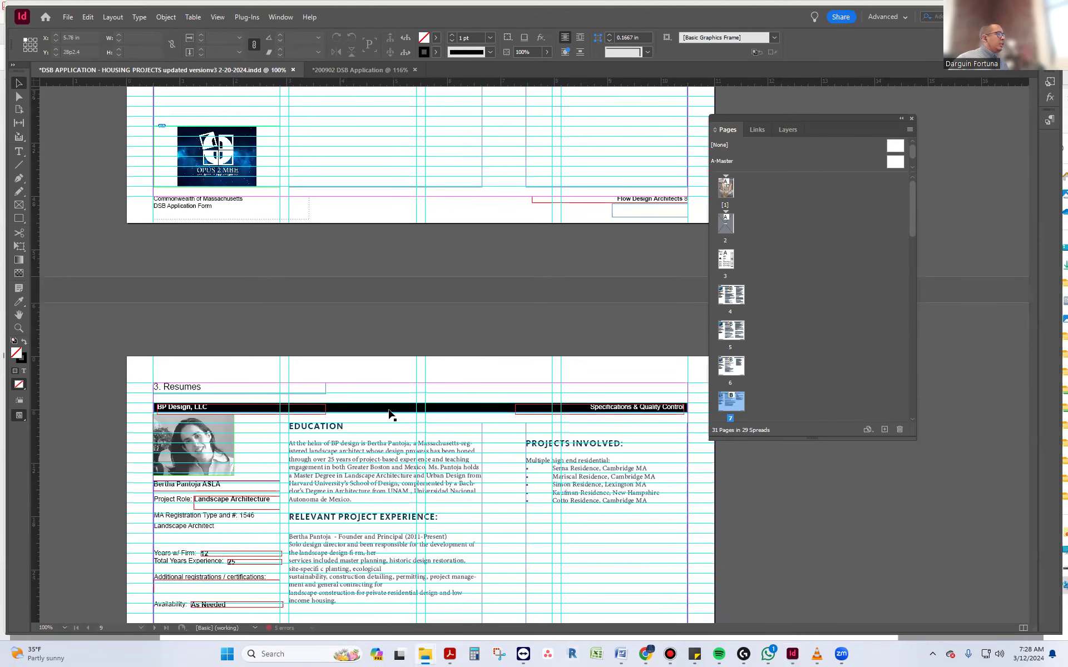
scroll(388, 414, "up", 6)
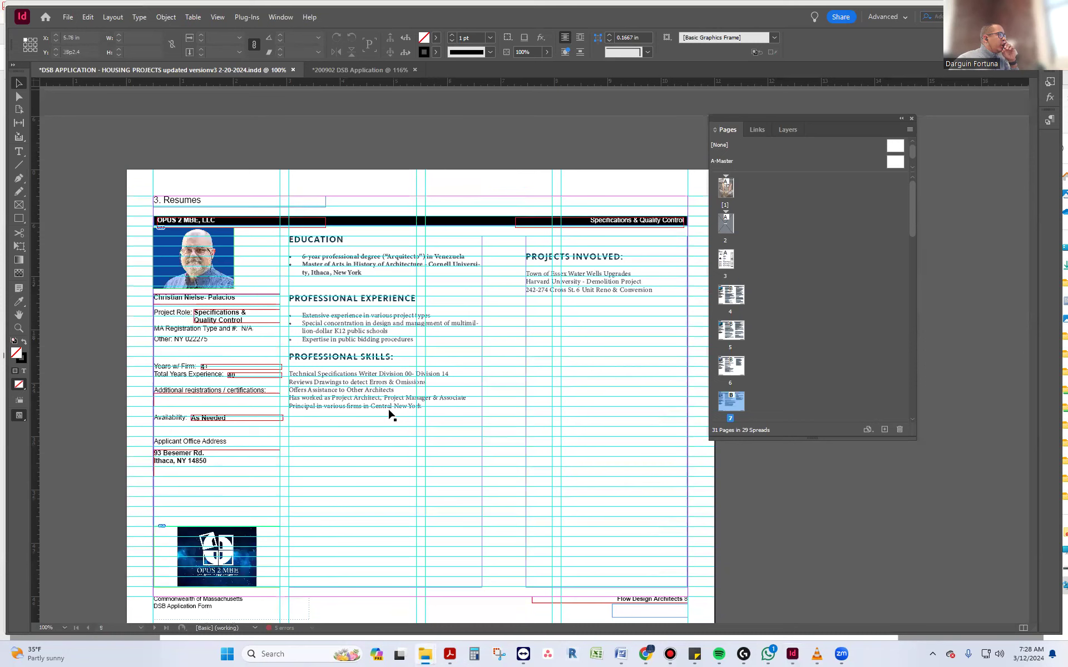
scroll(389, 414, "up", 6)
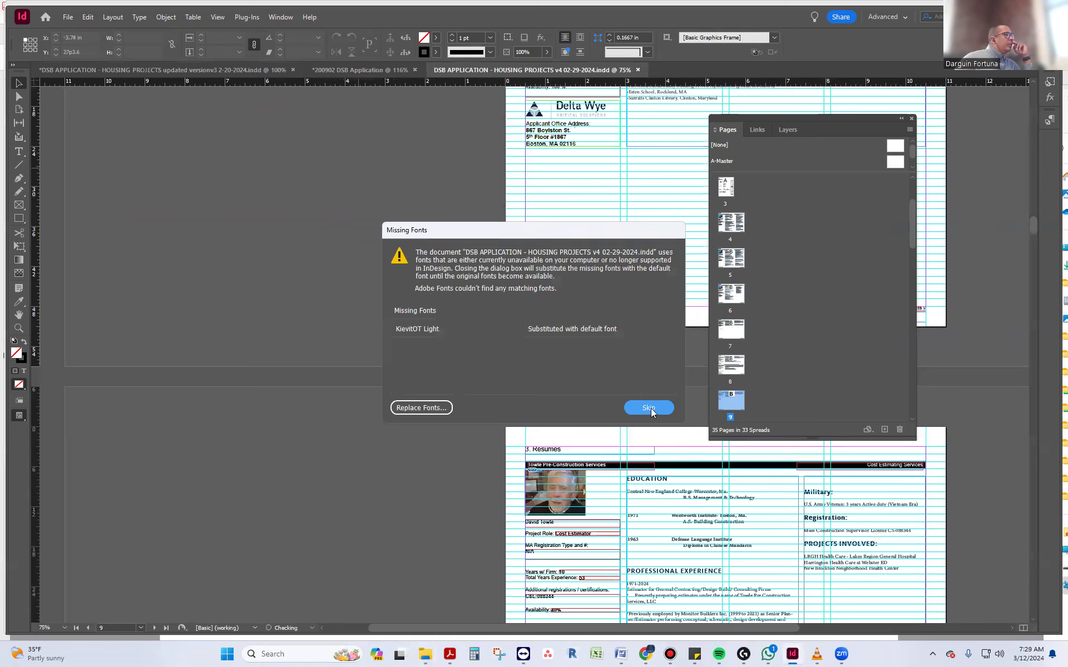
Open DSB APPLICATION - HOUSING PROJECTS v4 02-29-2024.indd without replacing its missing fonts, and close the Pages panel.
left_click(648, 408)
left_click_drag(834, 118, 933, 156)
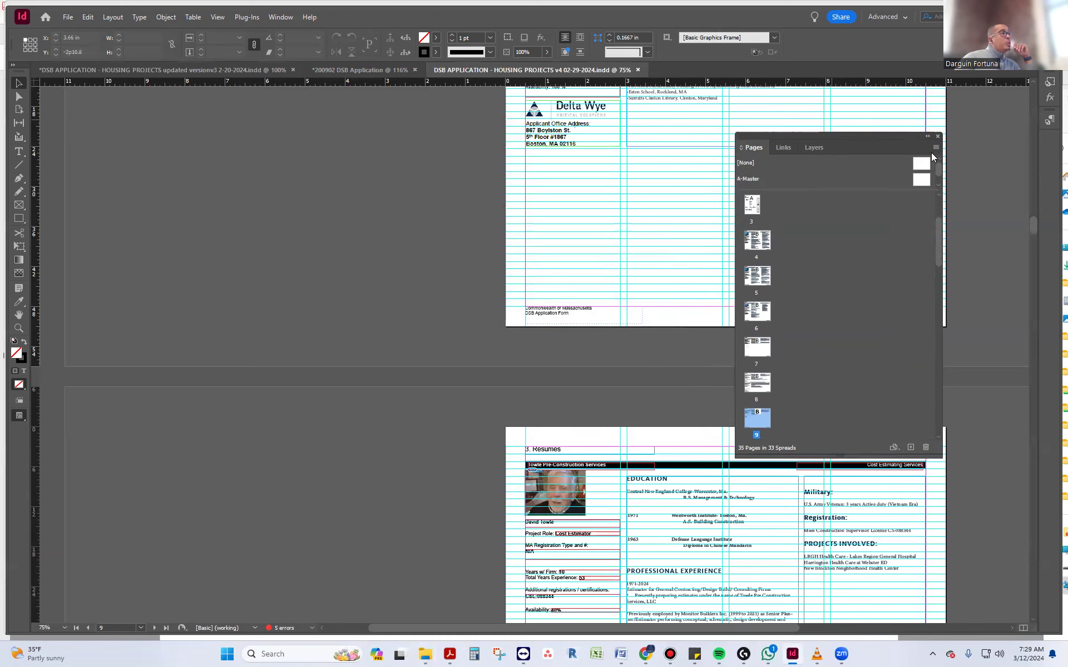
left_click(937, 136)
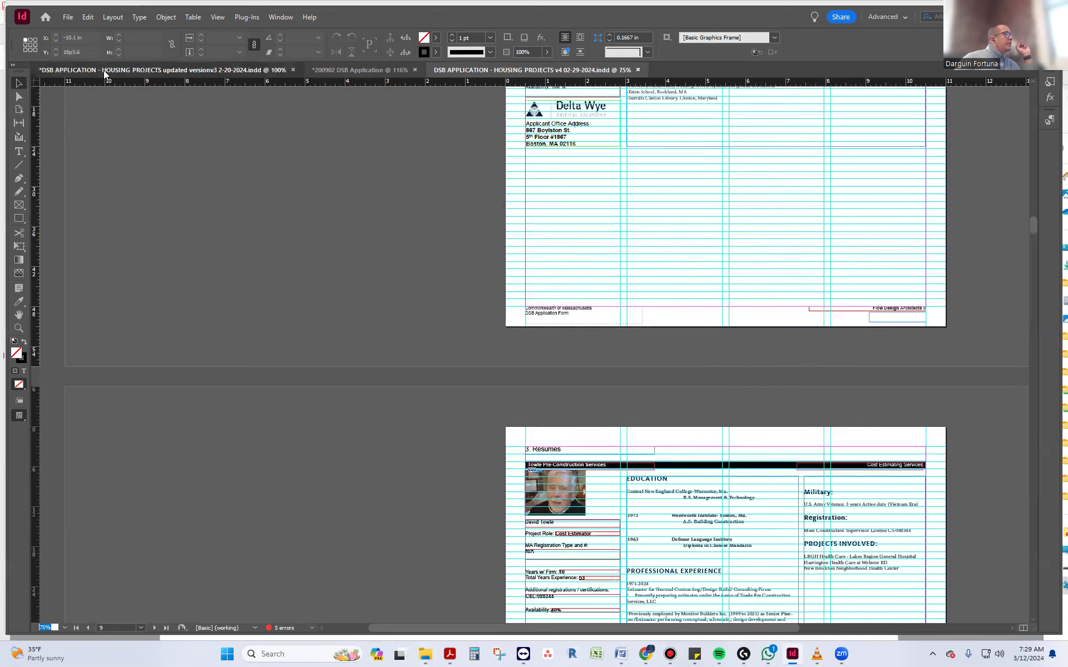
Examine the Delta Wye Critical Solutions MEP/FP engineering resumes in the v4 02-29-2024 document at 100%.
left_click(104, 70)
left_click(521, 70)
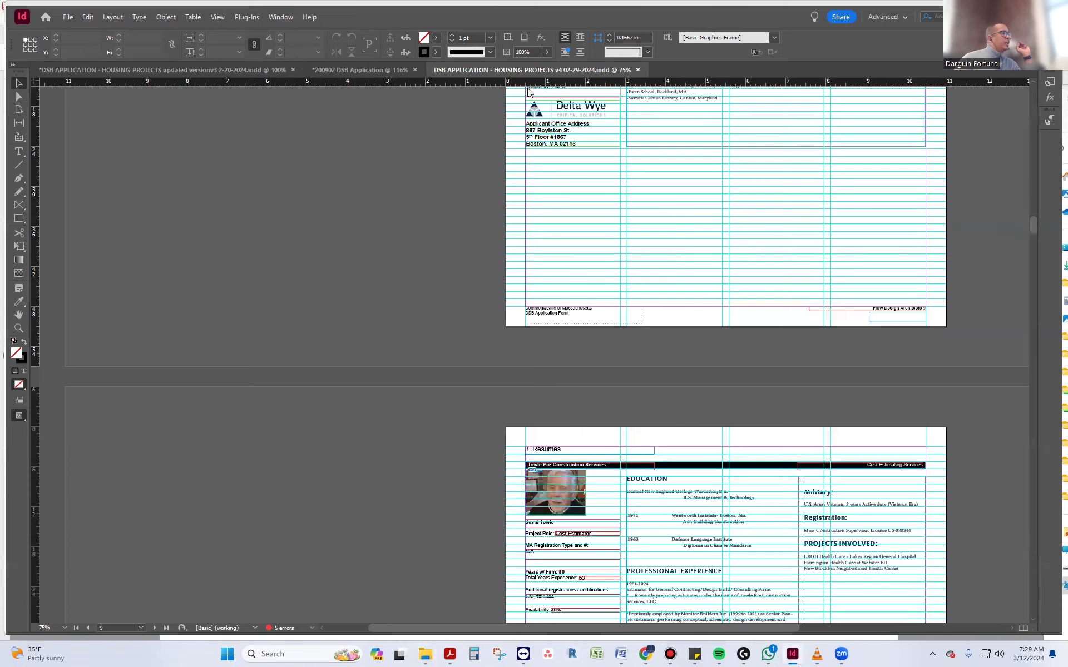
key("ctrl+minus")
scroll(667, 339, "up", 5)
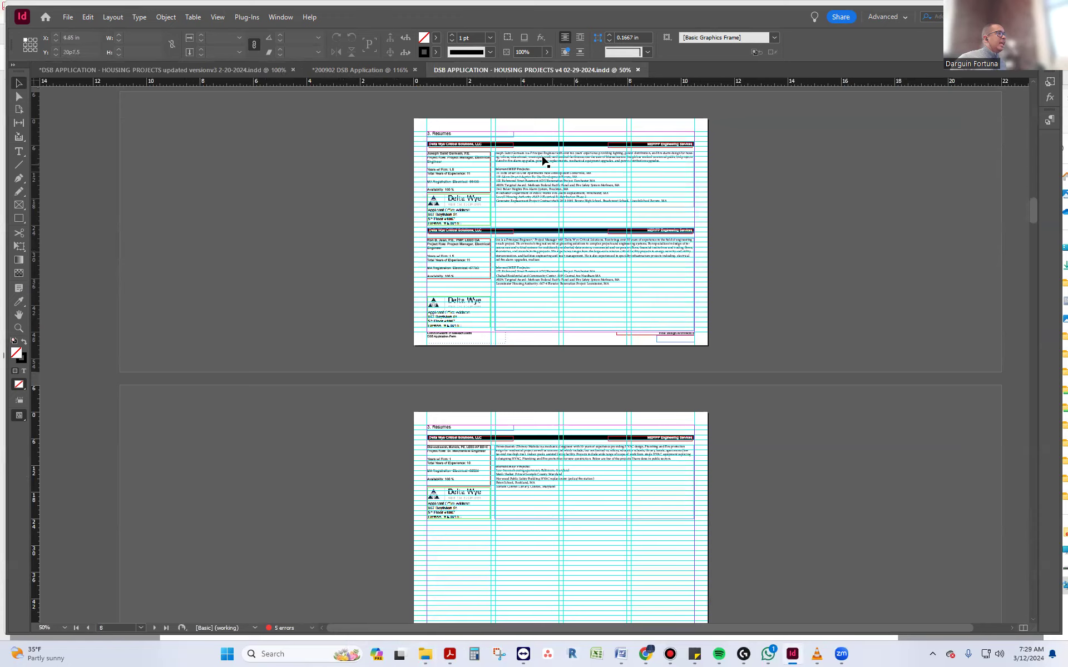
key("ctrl+equal")
key("ctrl+equal")
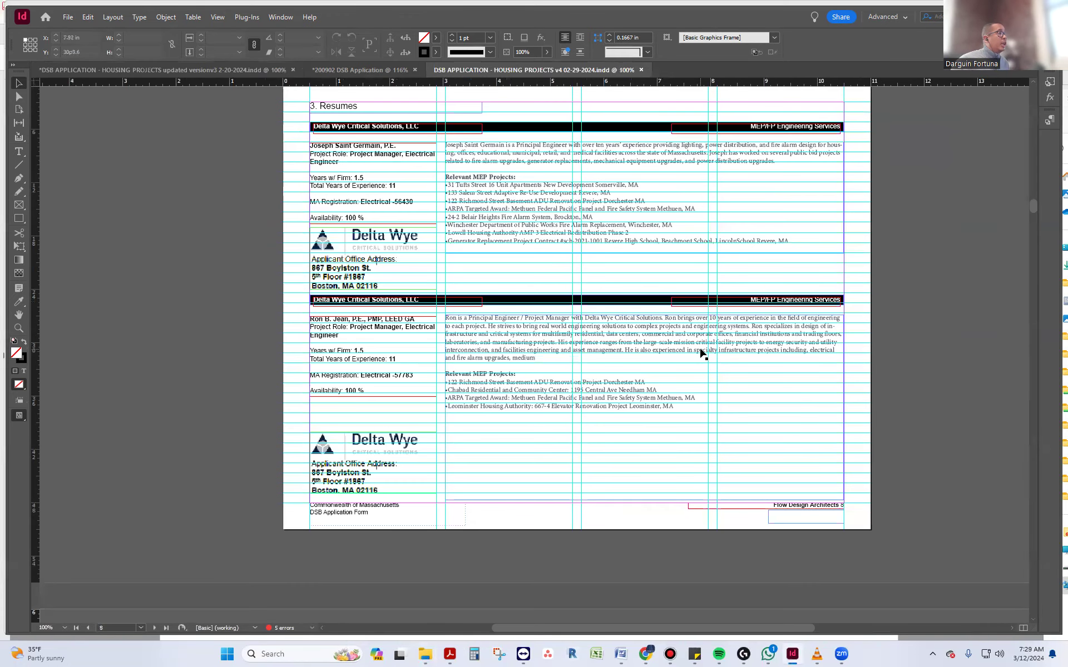
scroll(703, 354, "up", 3)
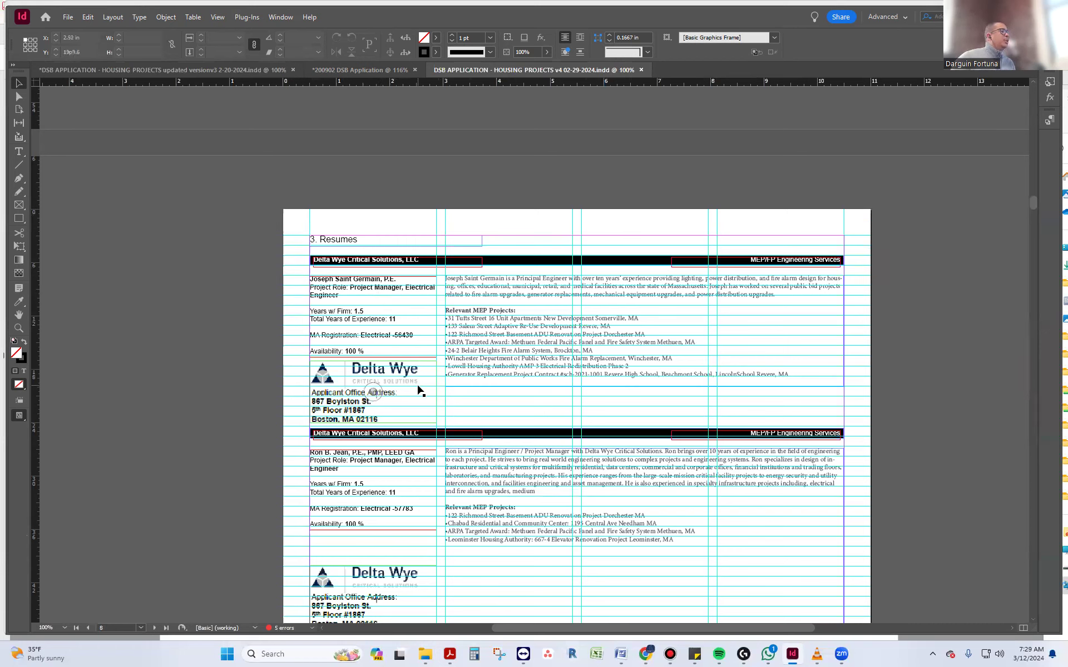
Compare the cost estimator's resume in the updated versionv3 document with the Haley Ward structural engineer's resume in the v4 document.
left_click(183, 74)
scroll(303, 317, "up", 3)
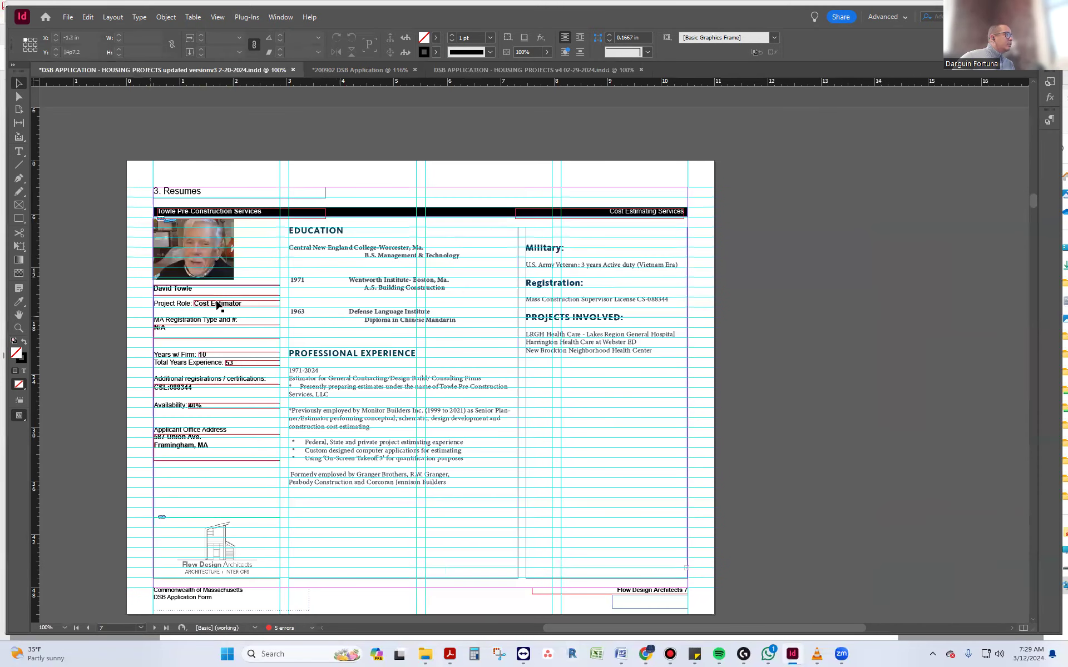
left_click(486, 71)
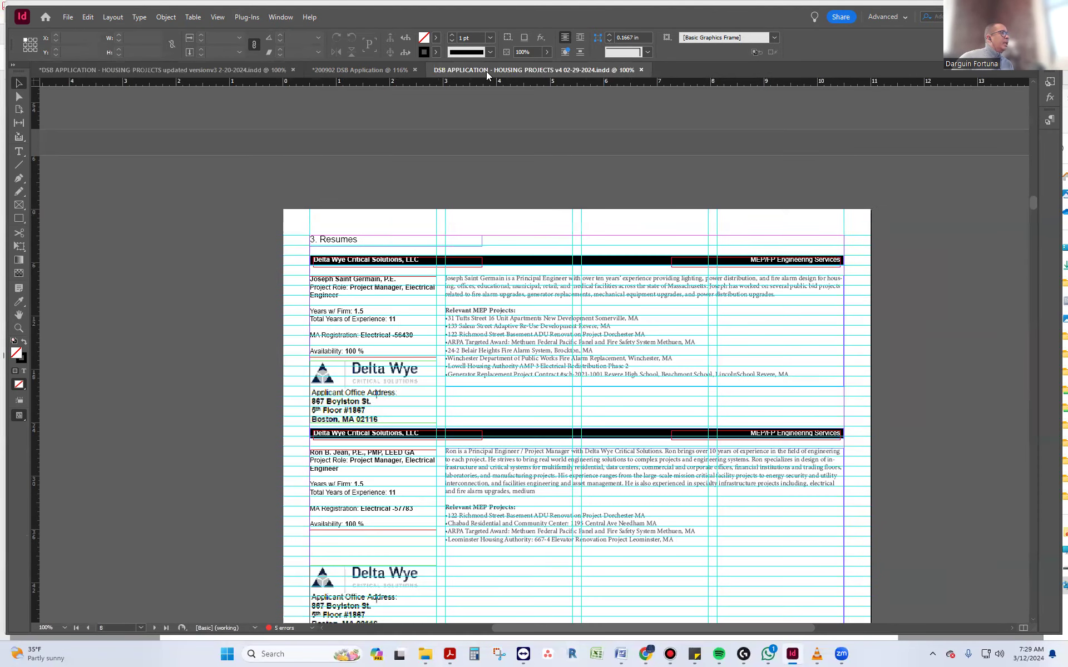
scroll(483, 409, "up", 8)
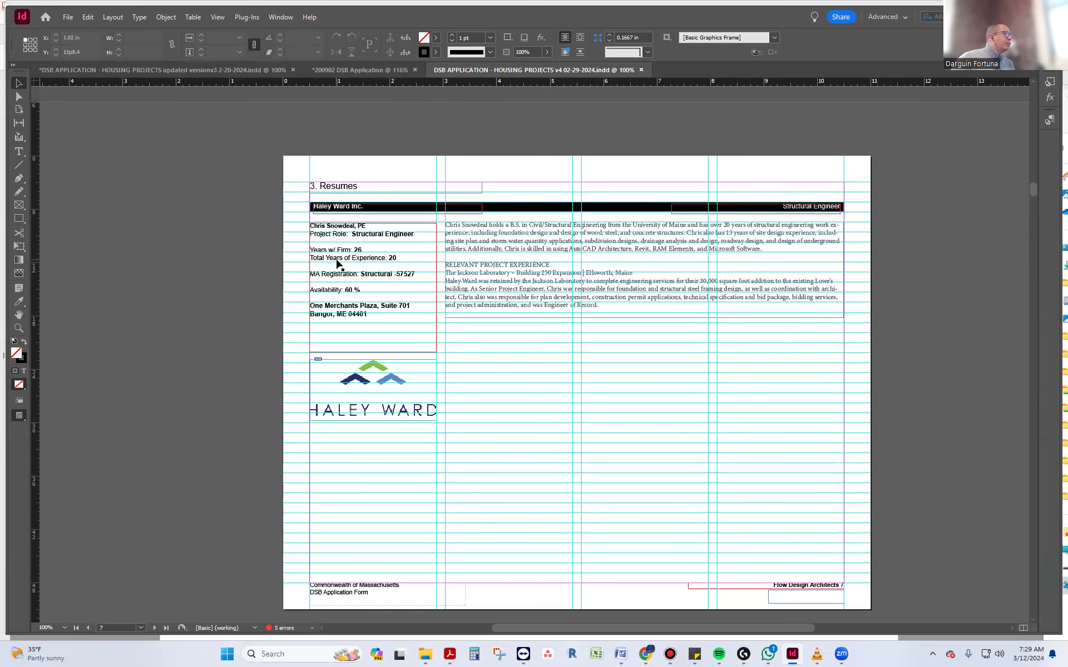
Return to the updated versionv3 document and duplicate the page 6 spread holding the director of design's resume.
left_click(149, 68)
scroll(409, 441, "up", 5)
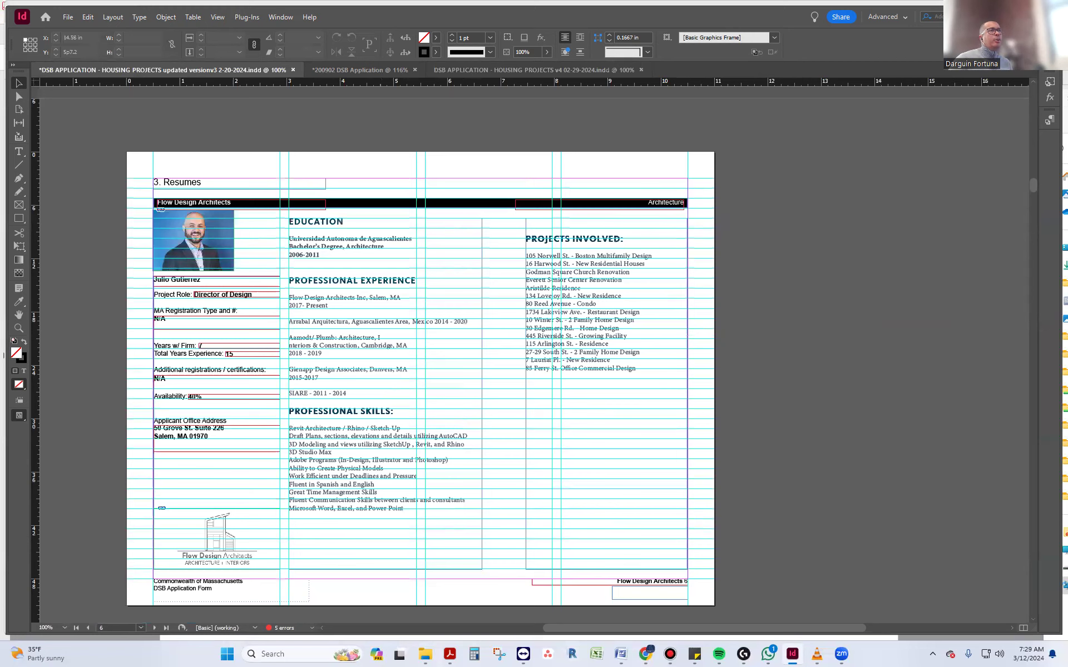
key("F12")
right_click(783, 373)
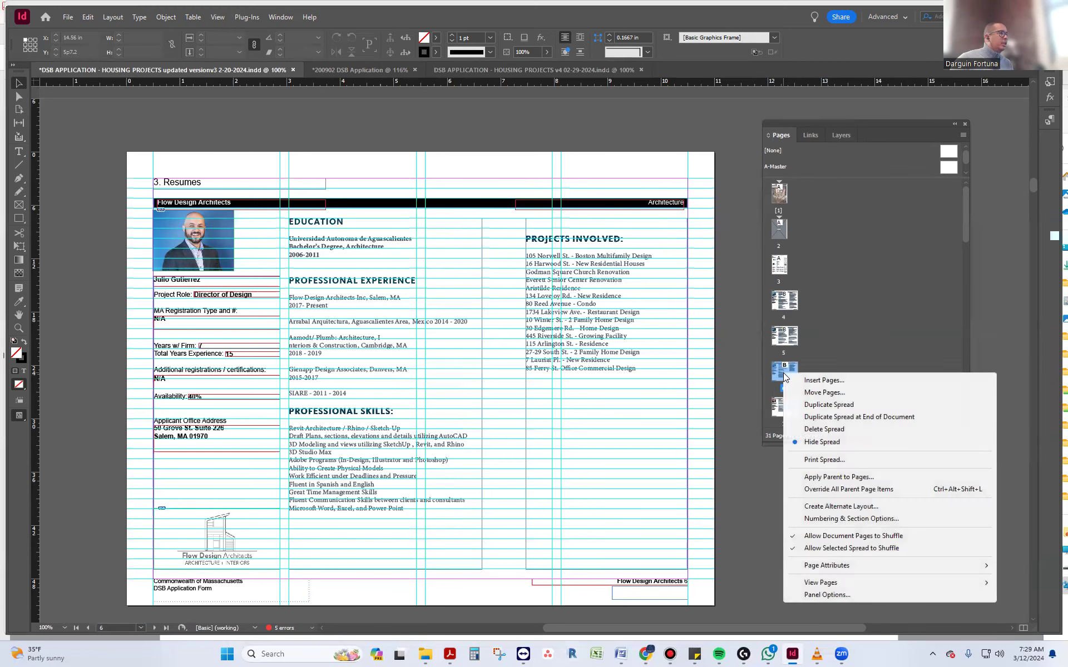
left_click(827, 407)
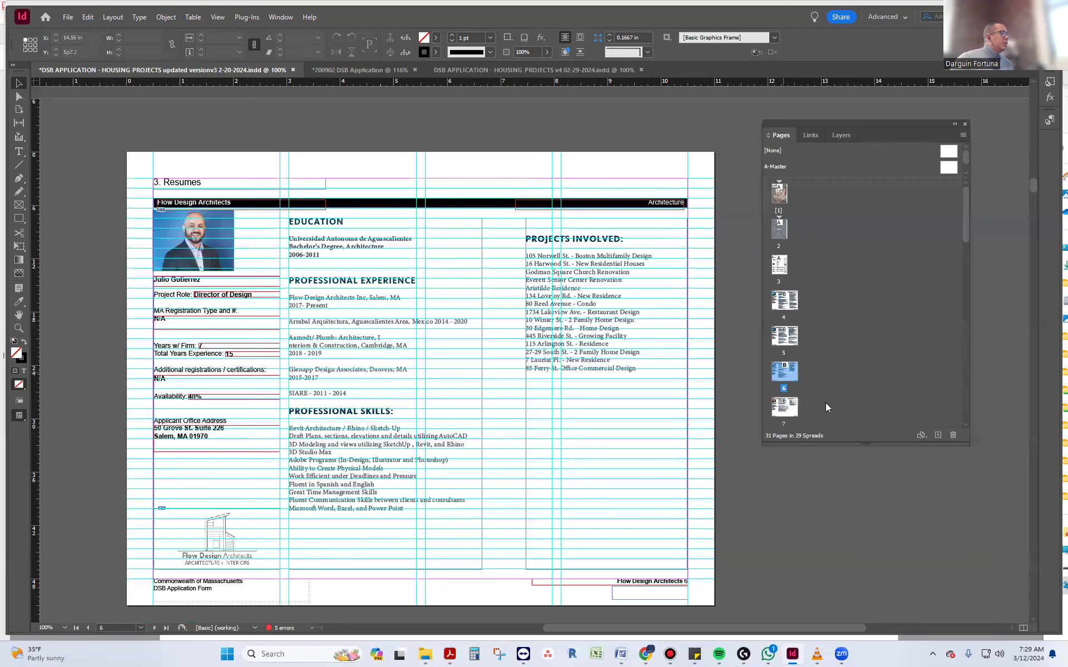
Replace the discipline "Architecture" with "Structural" in the black header bar of the duplicated resume page.
scroll(579, 405, "down", 3)
scroll(581, 405, "down", 5)
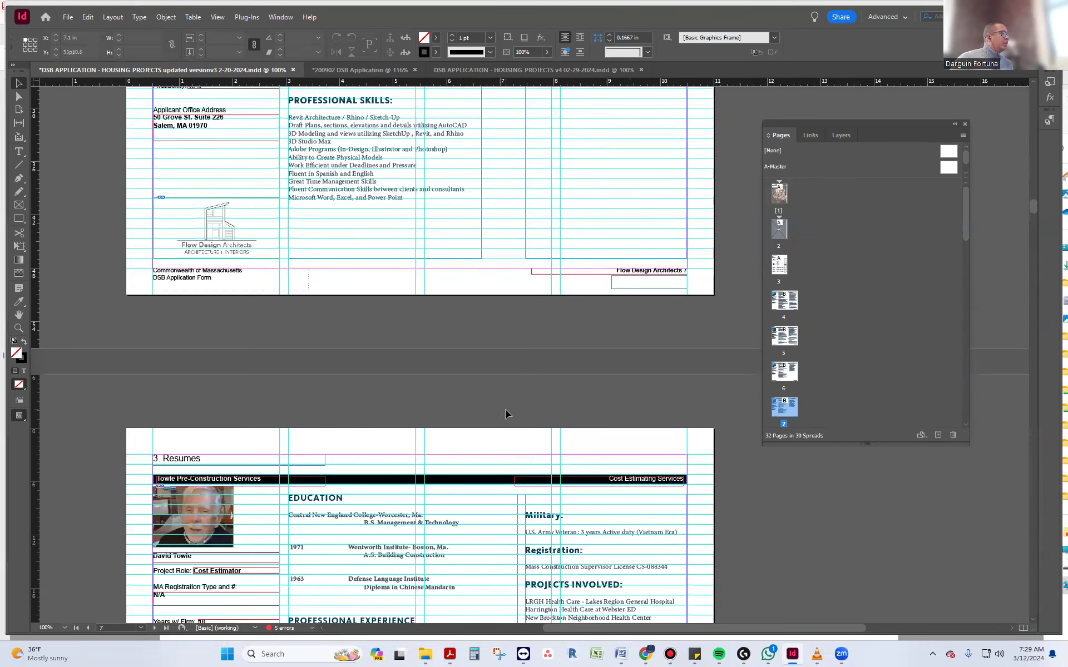
scroll(501, 412, "up", 6)
scroll(482, 427, "up", 12)
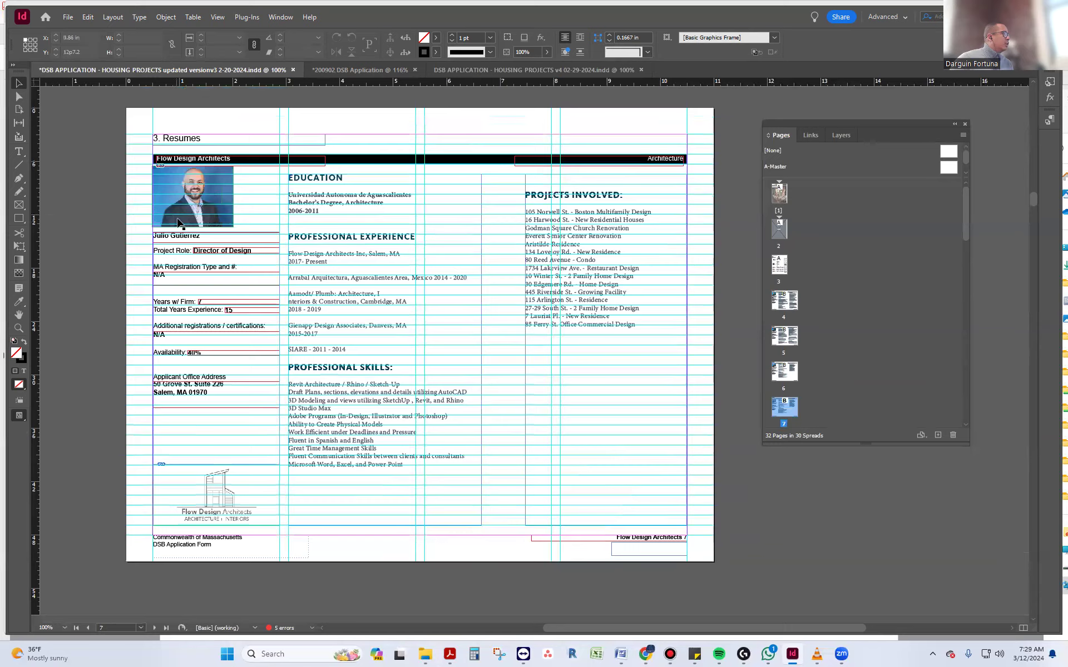
scroll(243, 298, "down", 10)
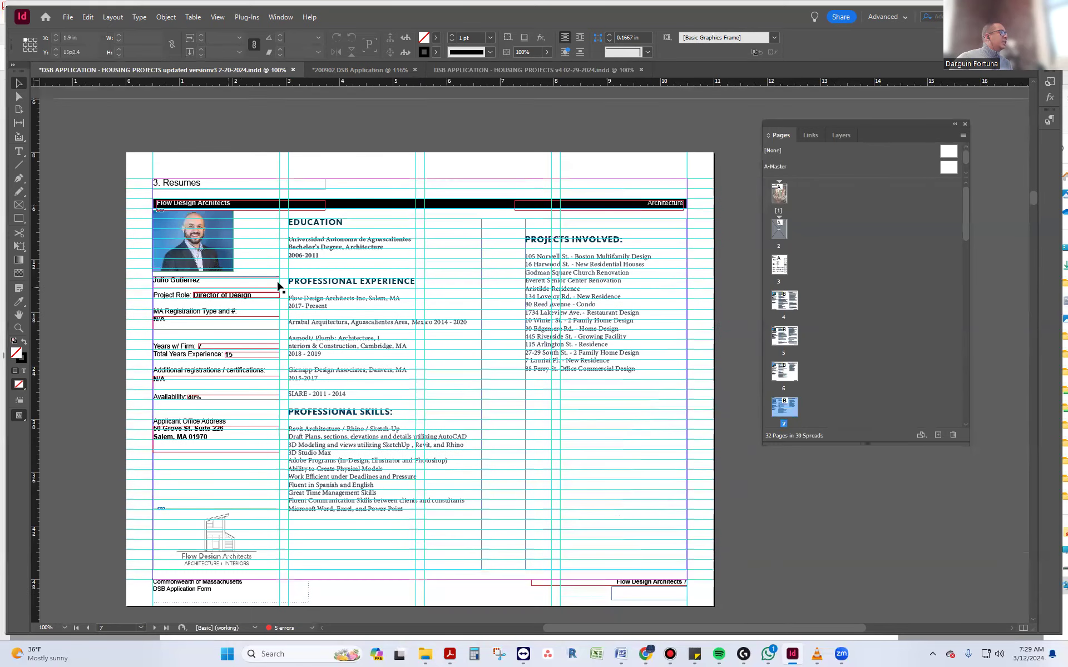
left_click(645, 203)
double_click(680, 202)
left_click_drag(644, 203, 684, 203)
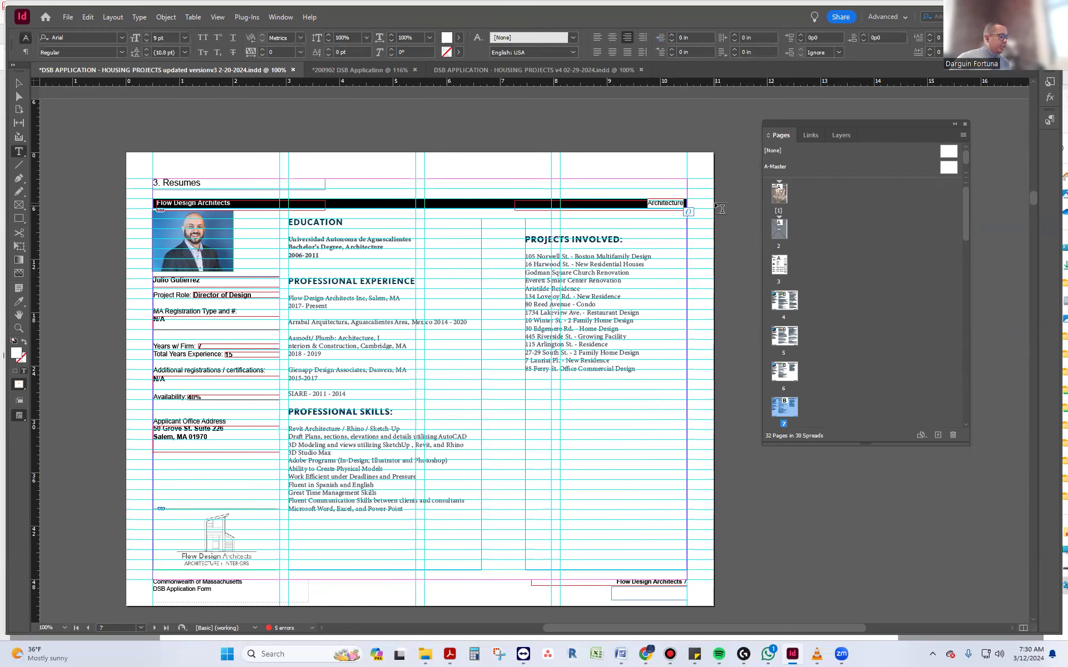
type("Struc")
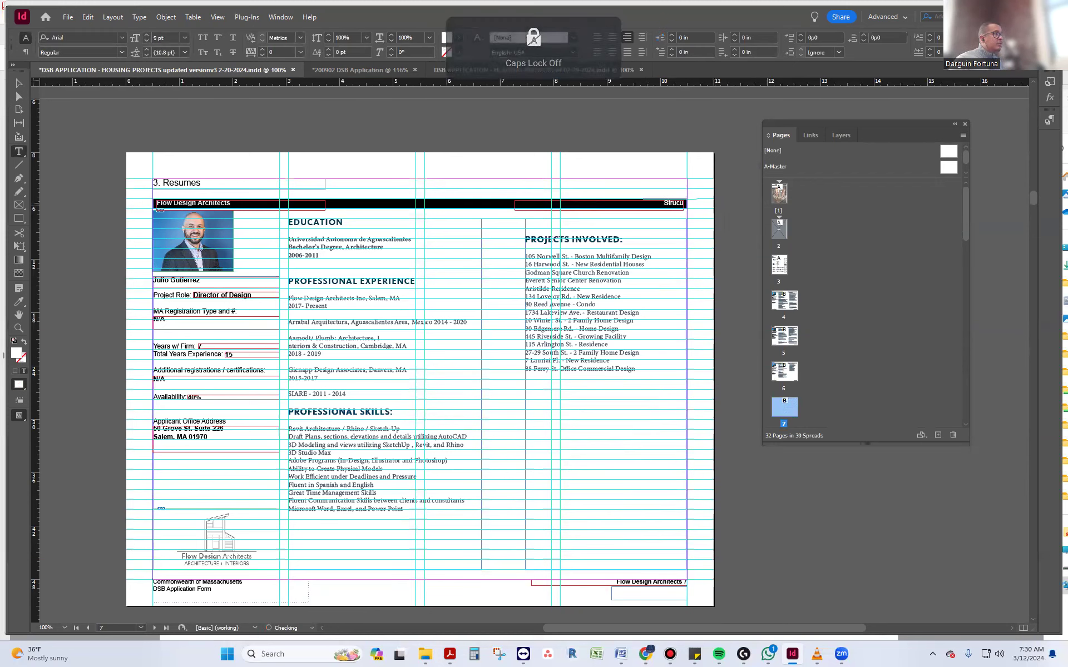
type("tural")
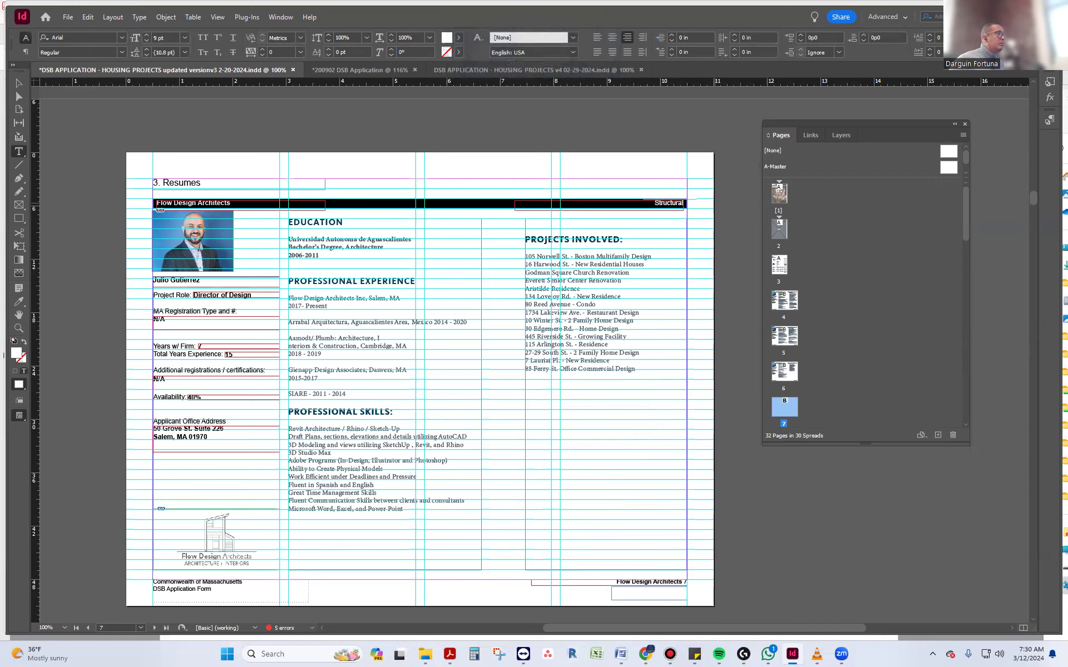
left_click(19, 83)
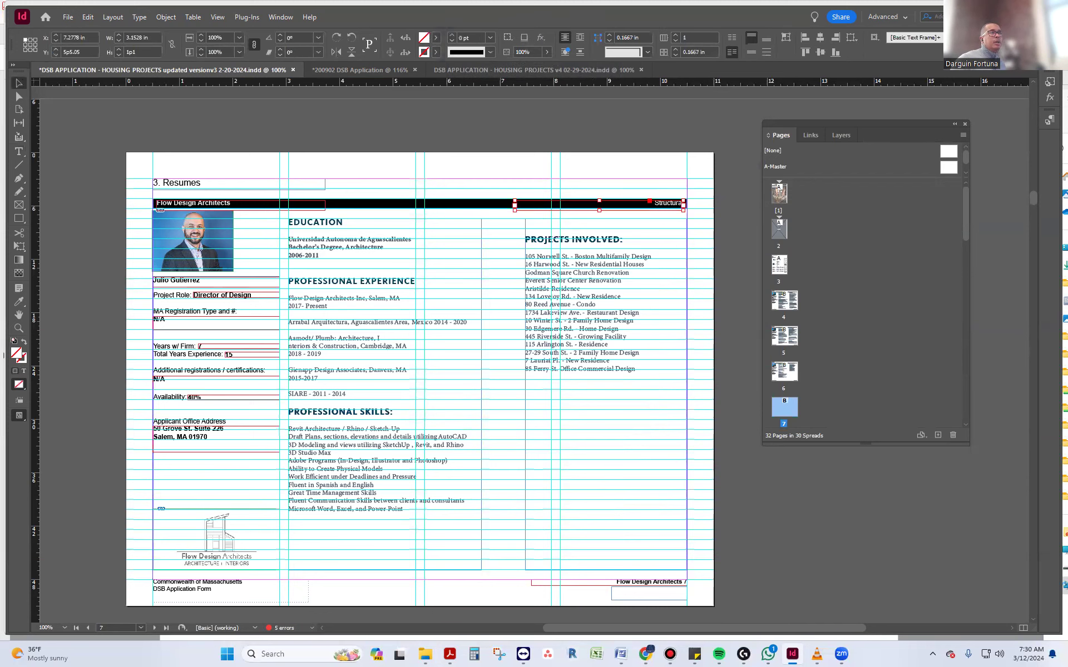
Switch to the PROPOSAL SUBMISSION PACKAGE folder and open the structural engineer's HW 2023 resume PDF from its HALEYWARD subfolder.
mouse_move(425, 654)
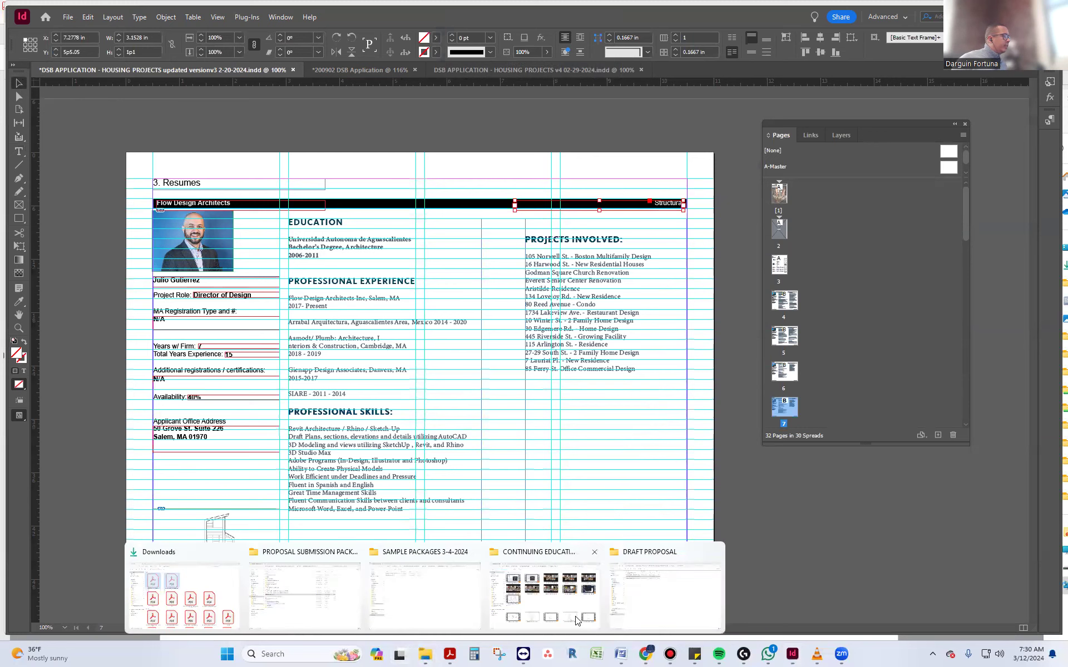
left_click(276, 582)
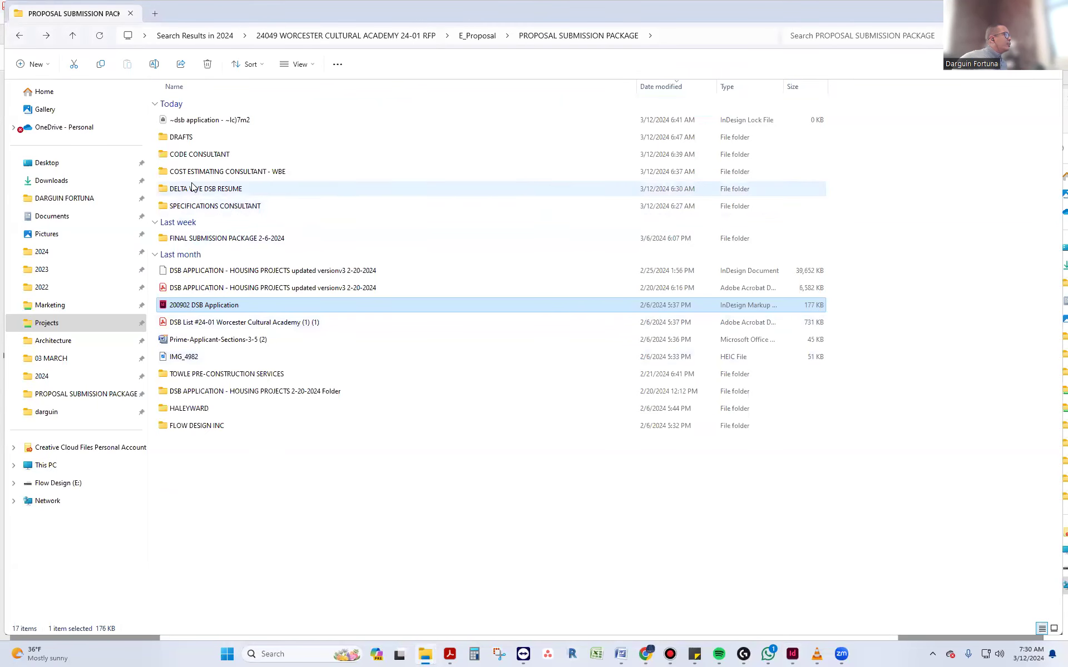
left_click(217, 410)
double_click(217, 411)
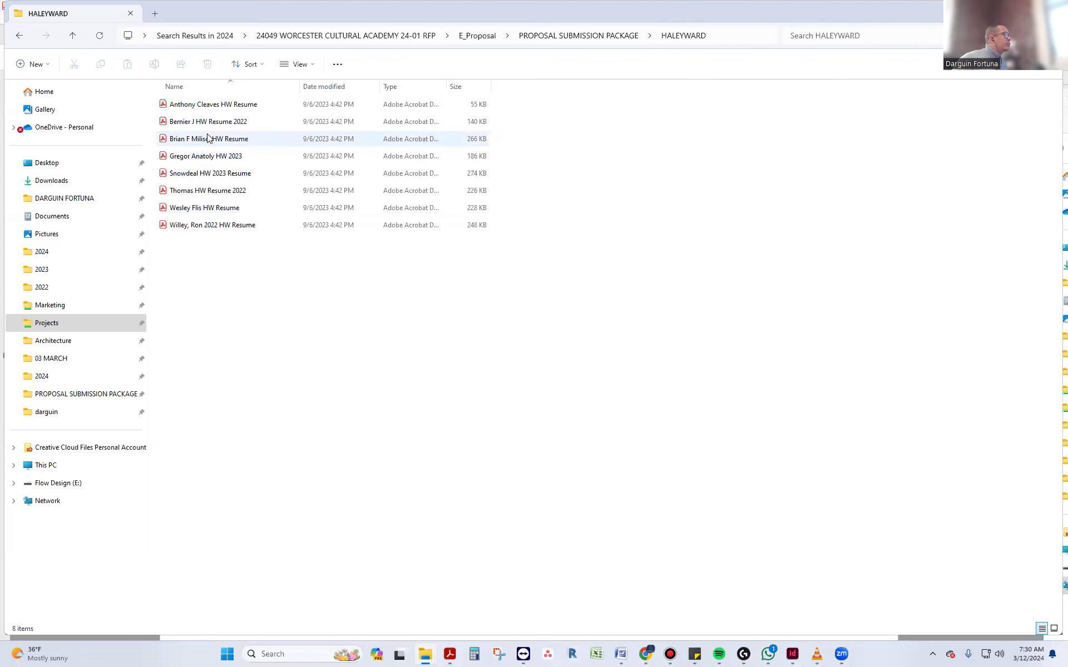
left_click(188, 176)
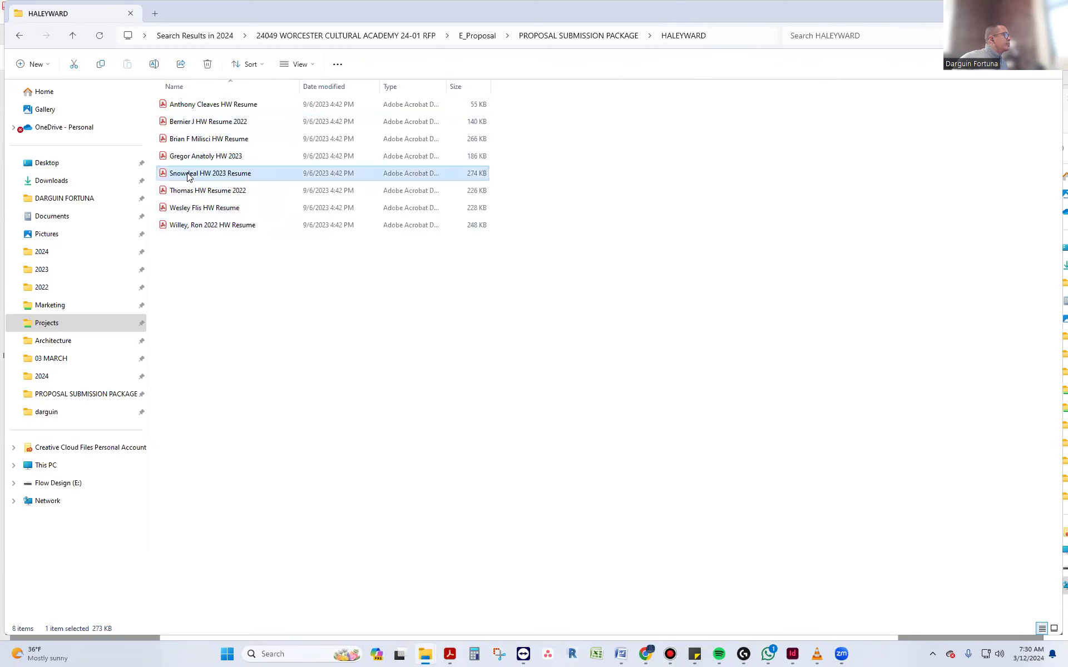
double_click(189, 176)
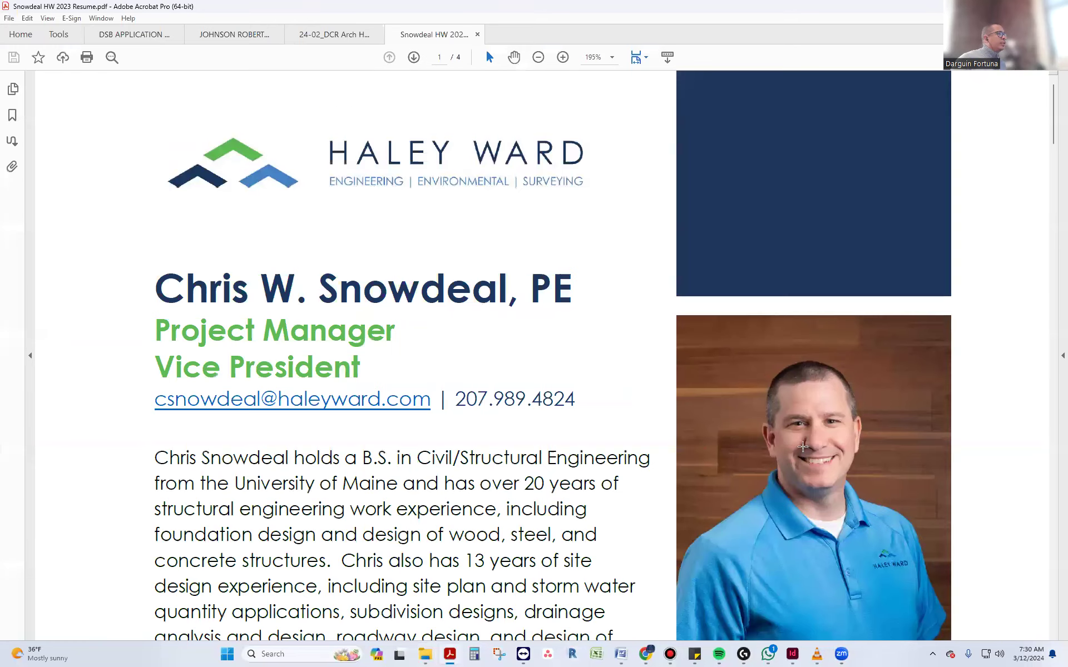
Select the structural engineer's portrait photo in the PDF and switch back to the duplicated resume page in InDesign.
left_click(797, 389)
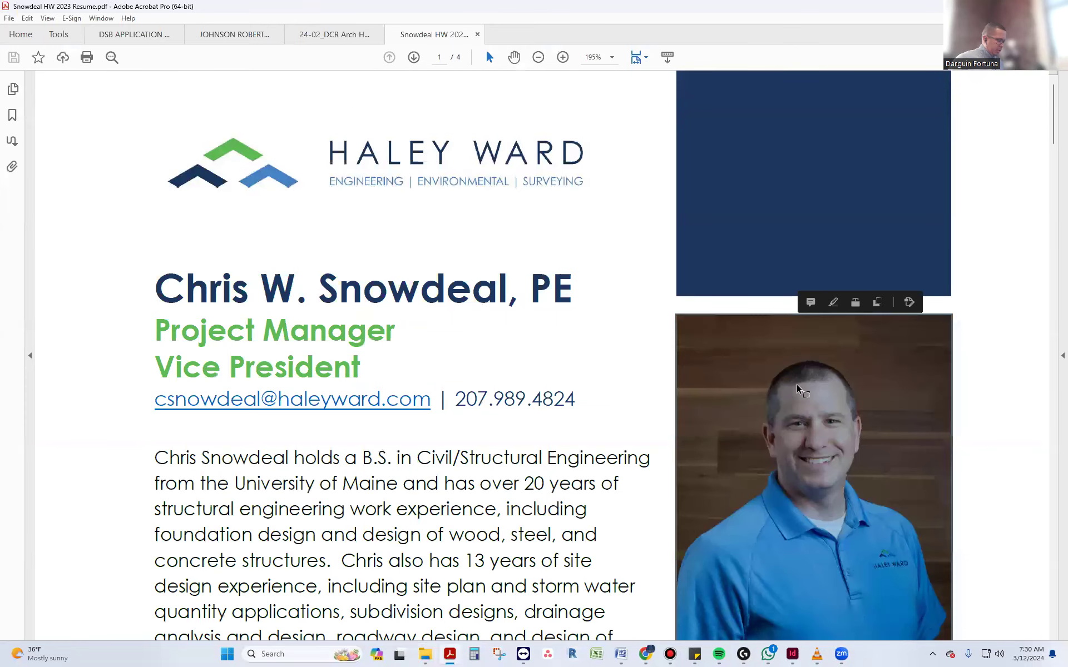
left_click_drag(485, 48, 482, 80)
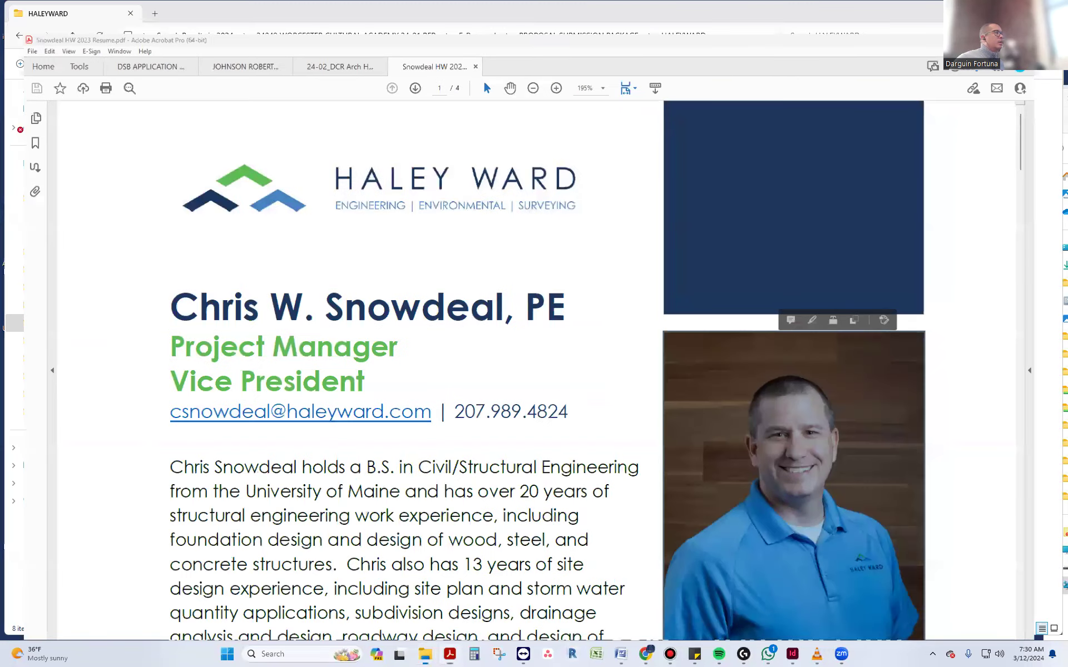
key("alt+Tab")
key("alt+Tab")
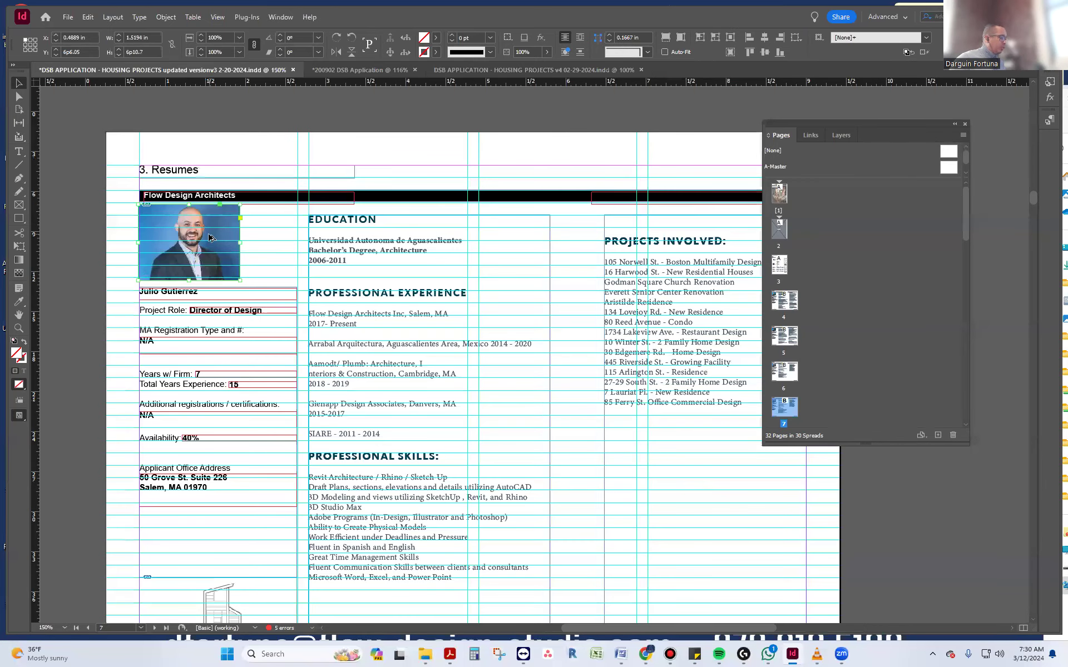
Delete the director of design's photo from its frame on the duplicated resume page, keeping the empty frame.
scroll(208, 238, "up", 1)
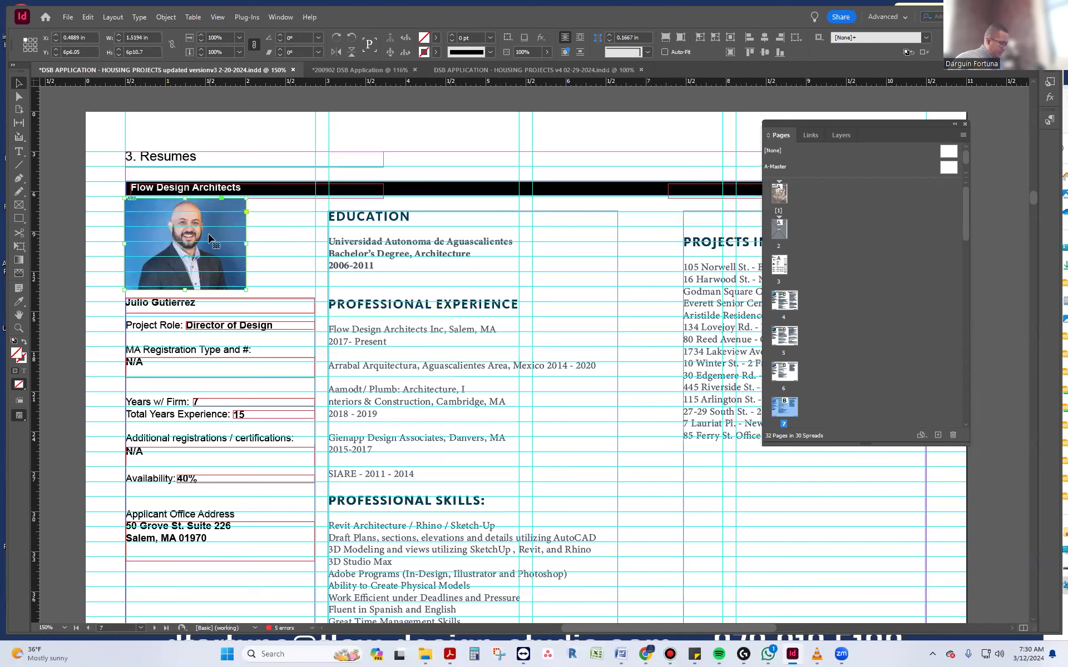
scroll(132, 226, "up", 8)
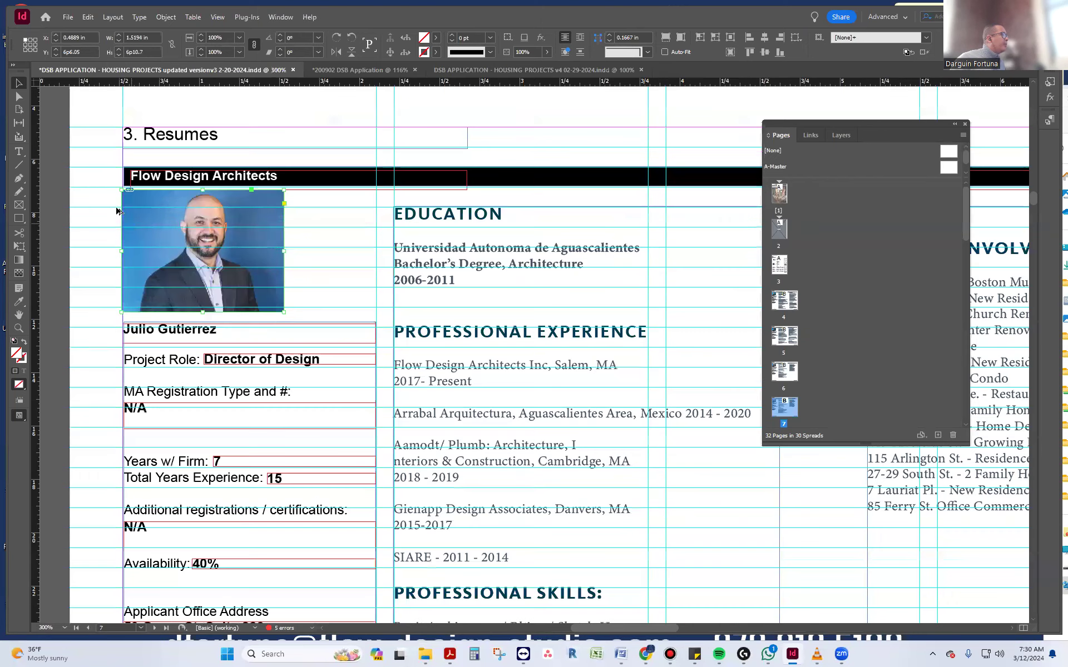
scroll(281, 277, "down", 1)
left_click(280, 245)
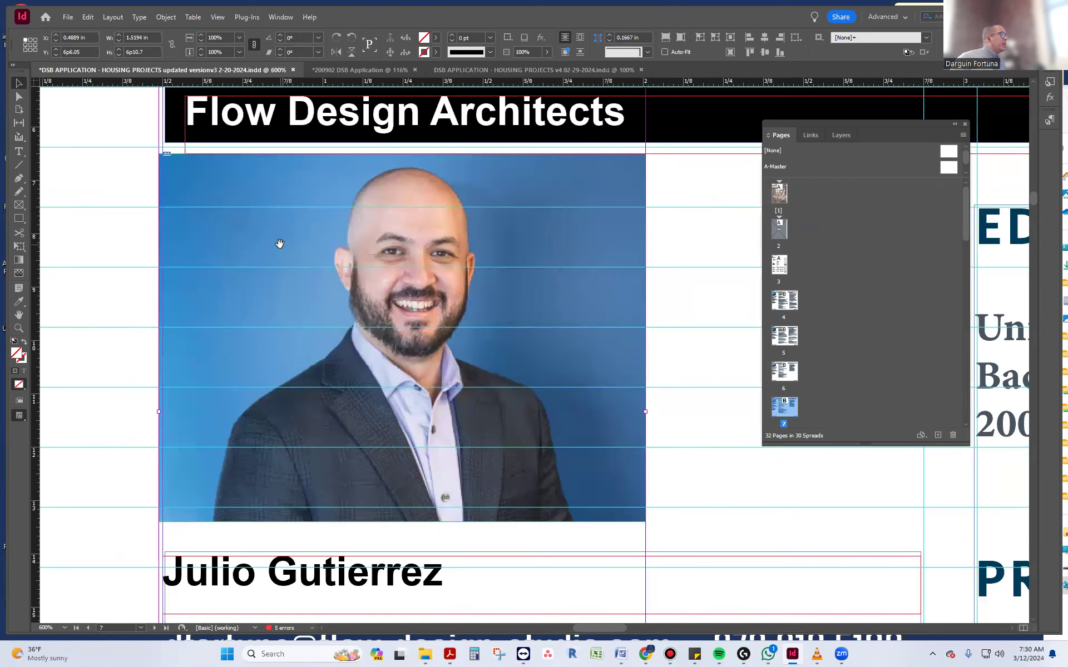
right_click(280, 245)
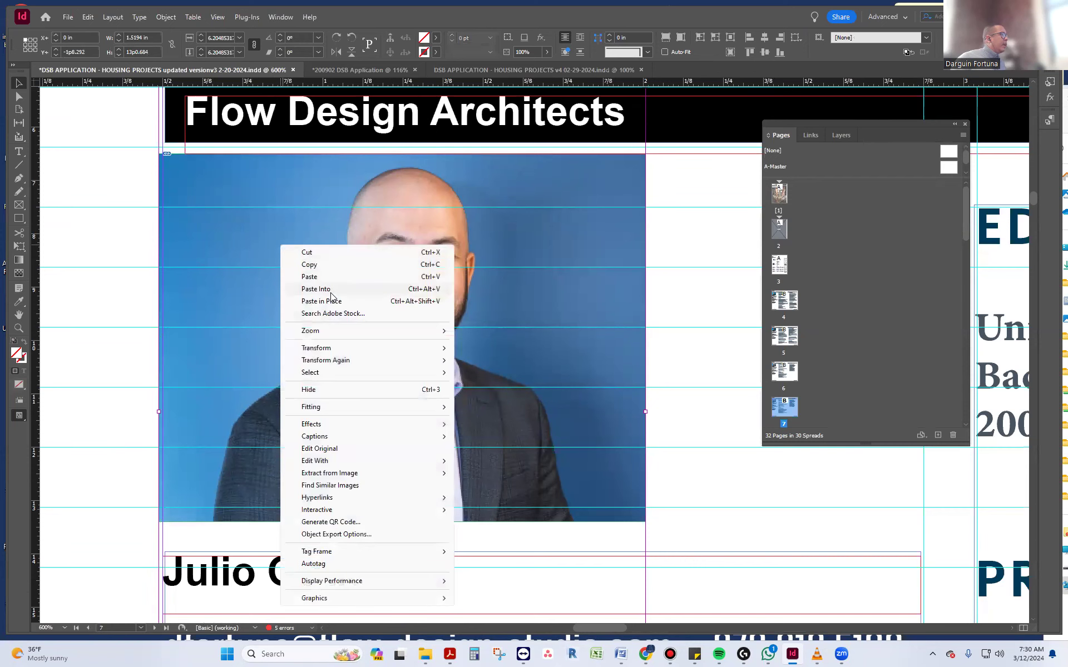
left_click(324, 285)
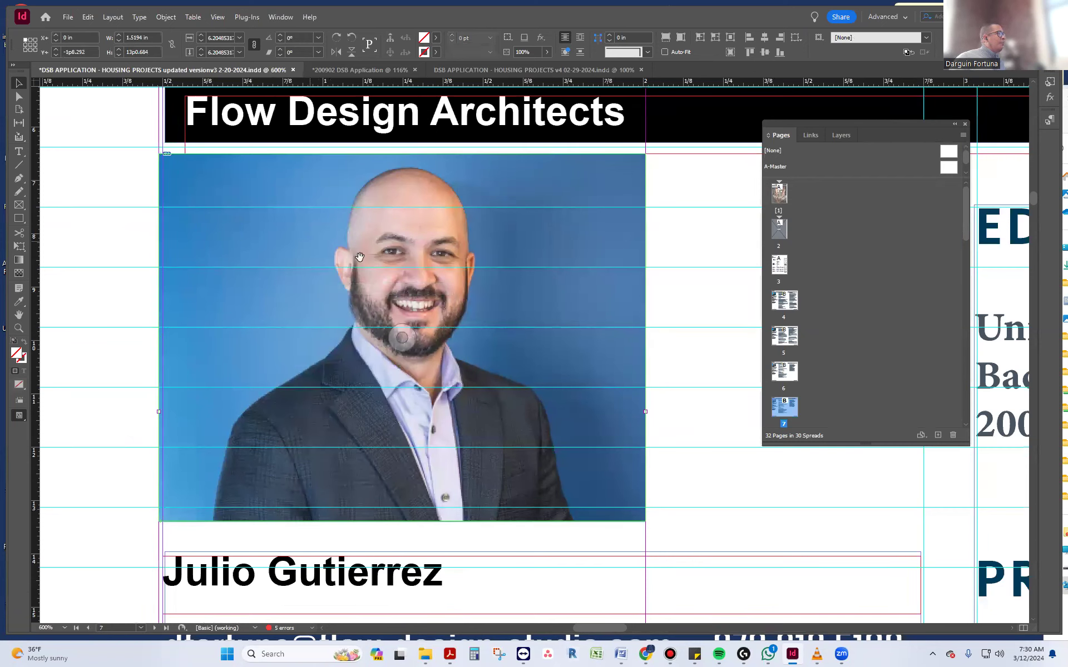
left_click(689, 263)
left_click(531, 248)
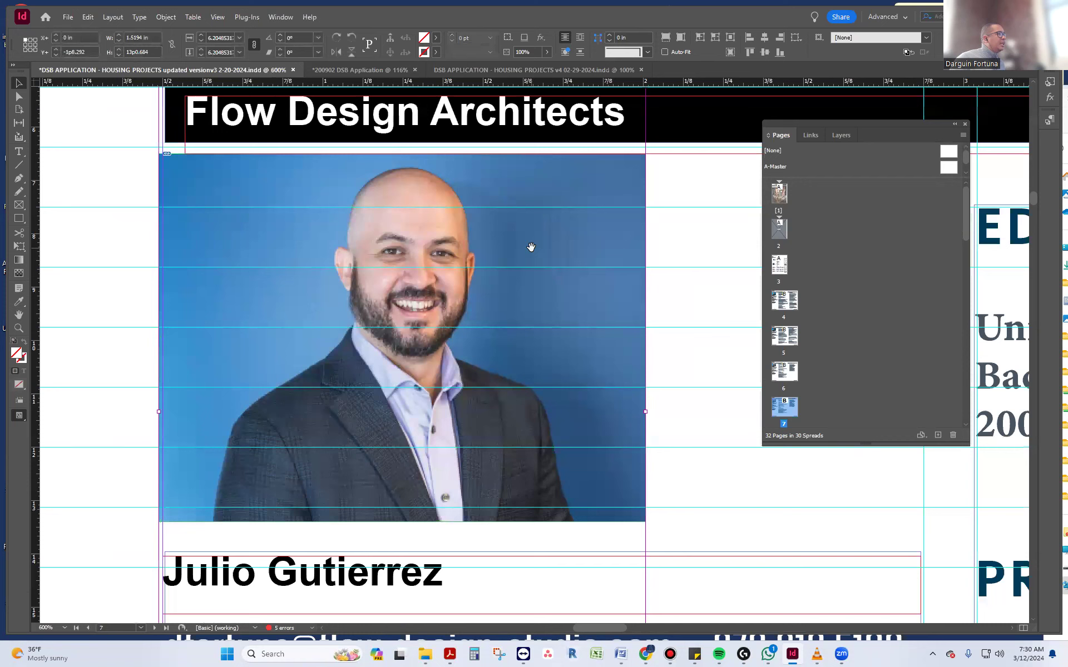
key("Delete")
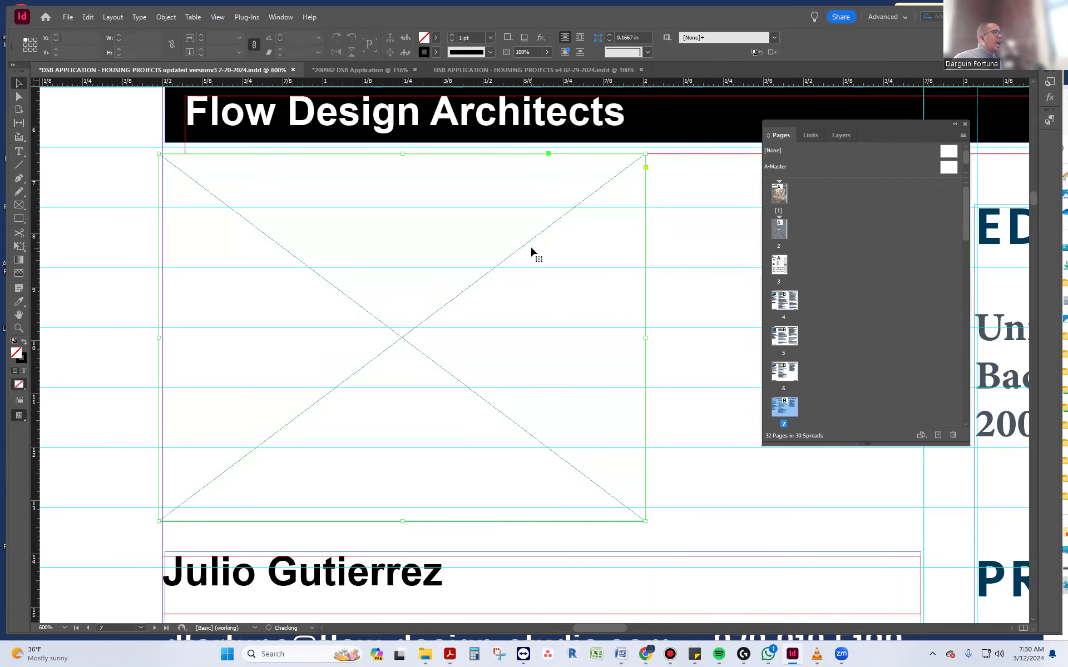
Paste the structural engineer's copied portrait into the empty photo frame and fit the content proportionally.
right_click(531, 248)
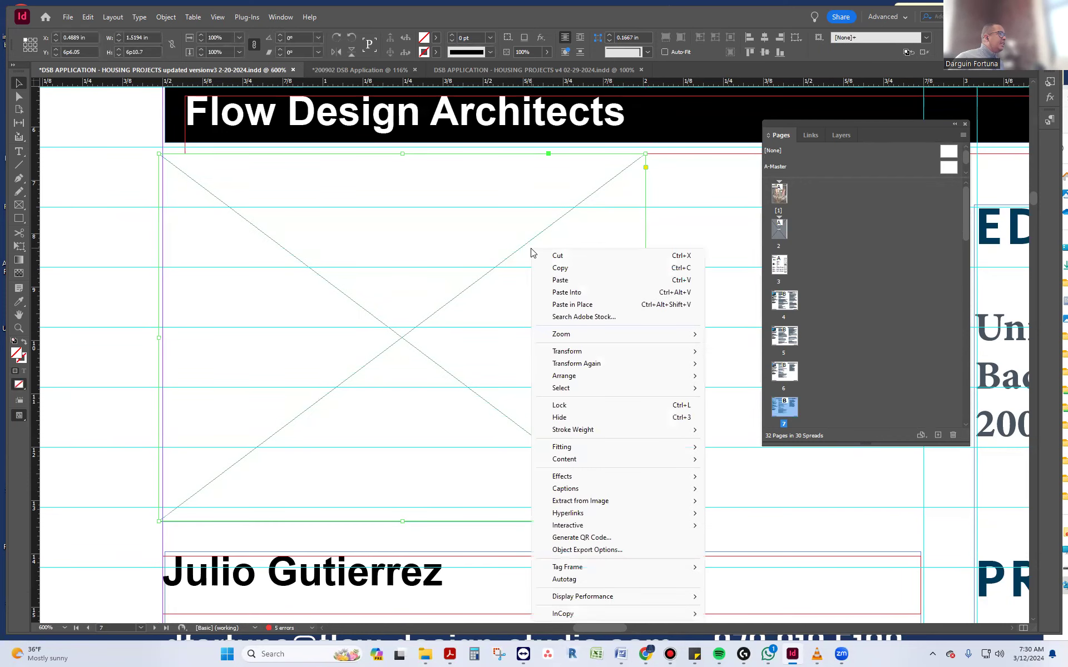
left_click(587, 296)
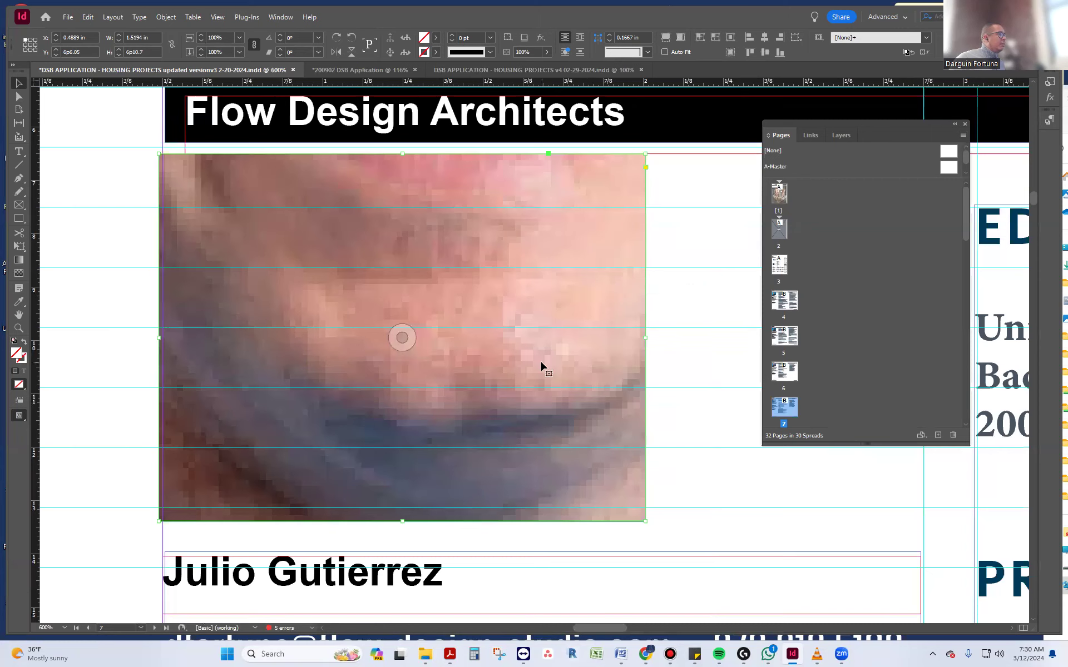
right_click(541, 365)
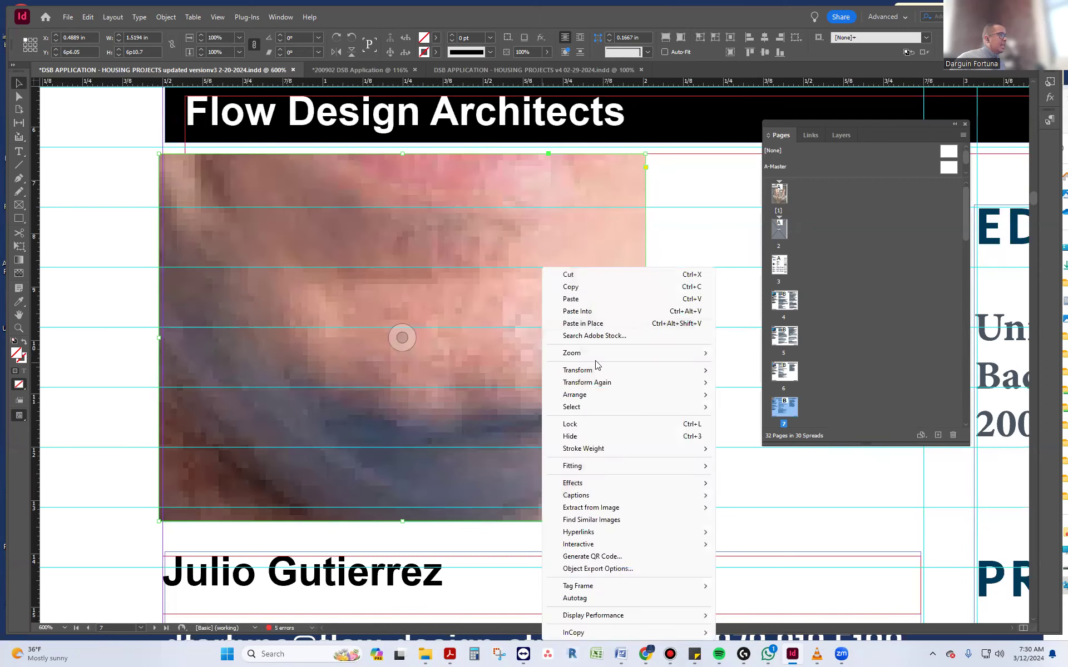
mouse_move(606, 470)
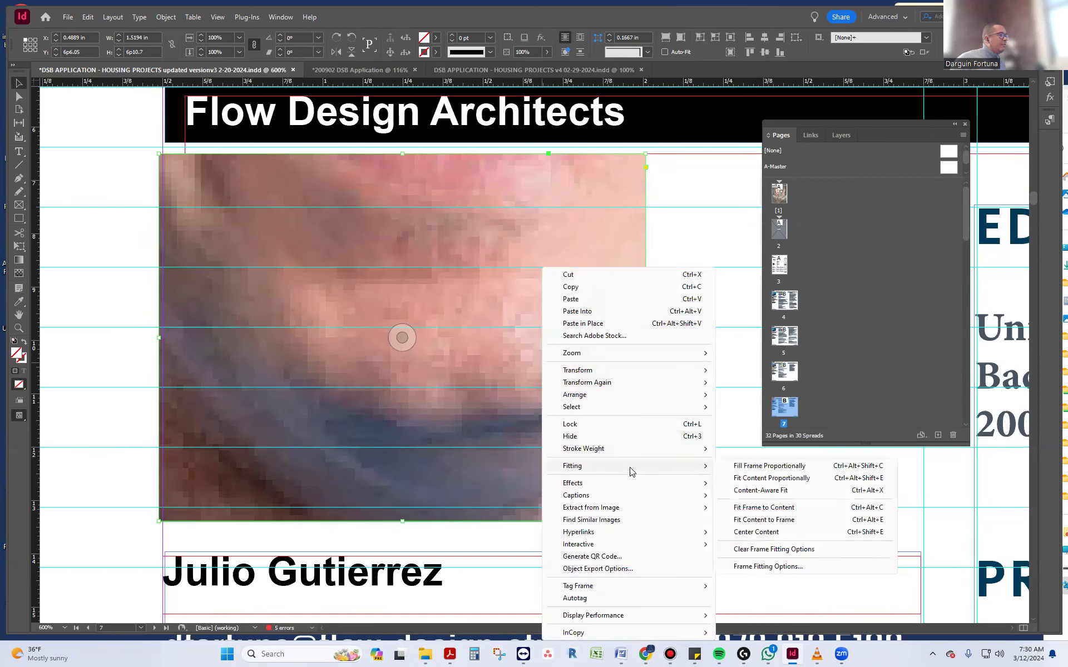
left_click(777, 479)
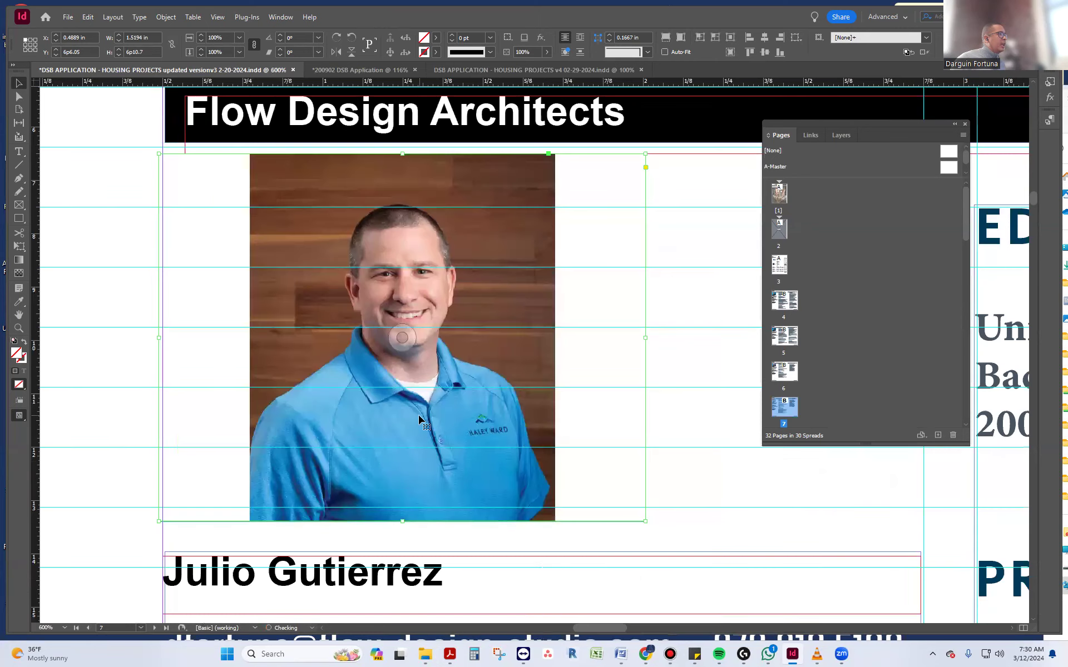
Fill the photo frame proportionally with the portrait and shift the image slightly down so the whole head fits inside.
scroll(420, 416, "down", 2)
scroll(423, 412, "down", 1)
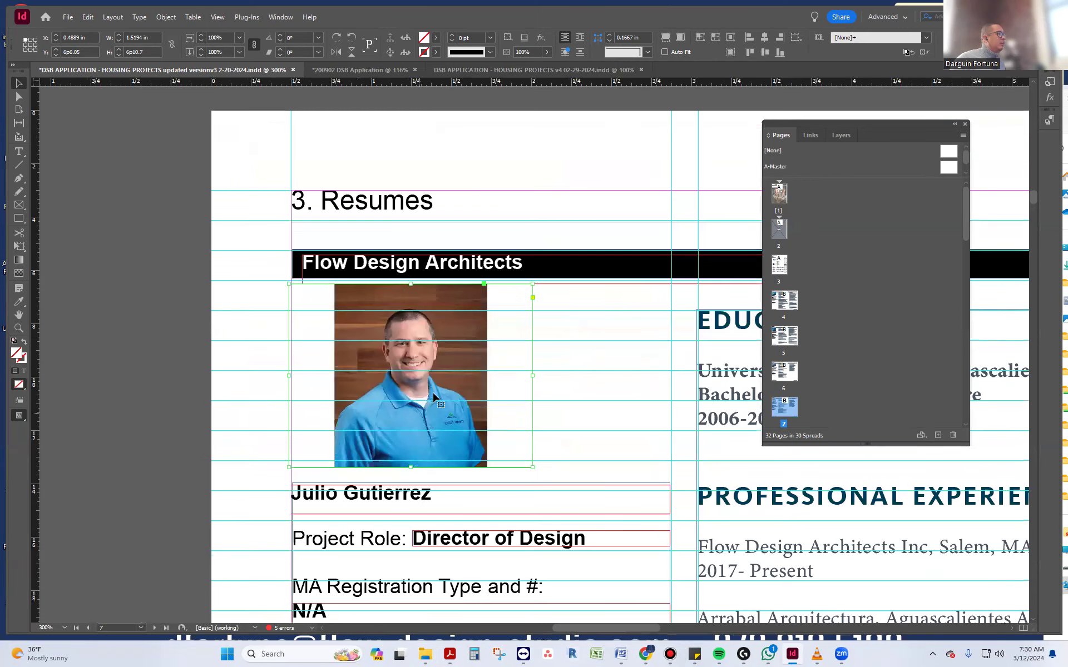
right_click(434, 396)
mouse_move(504, 221)
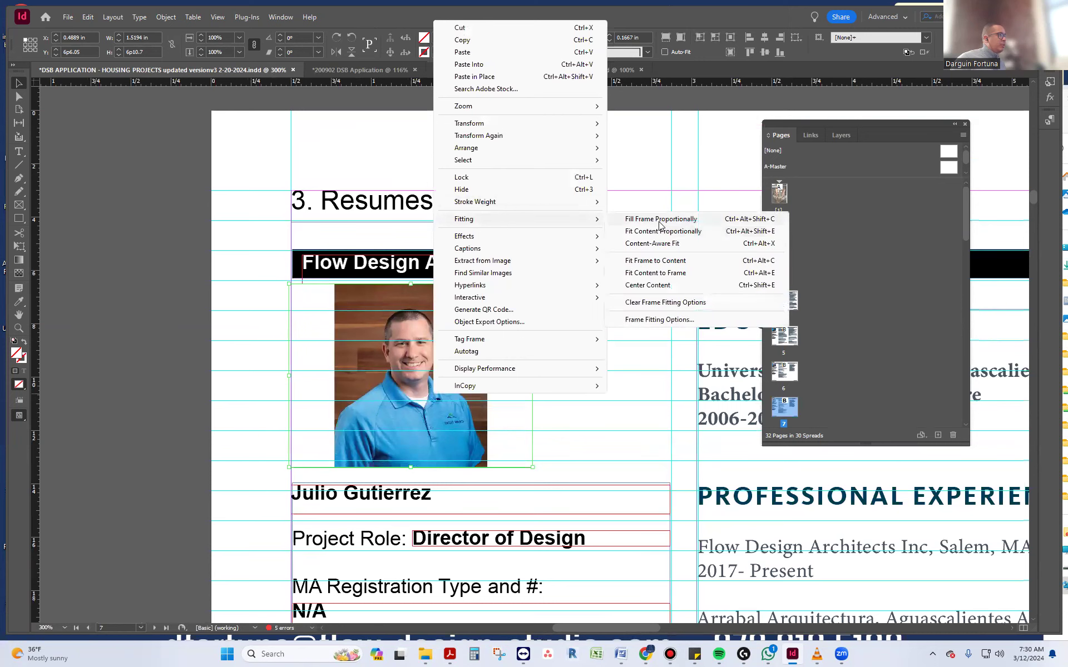
left_click(661, 221)
double_click(489, 390)
left_click_drag(489, 389, 491, 398)
left_click(569, 357)
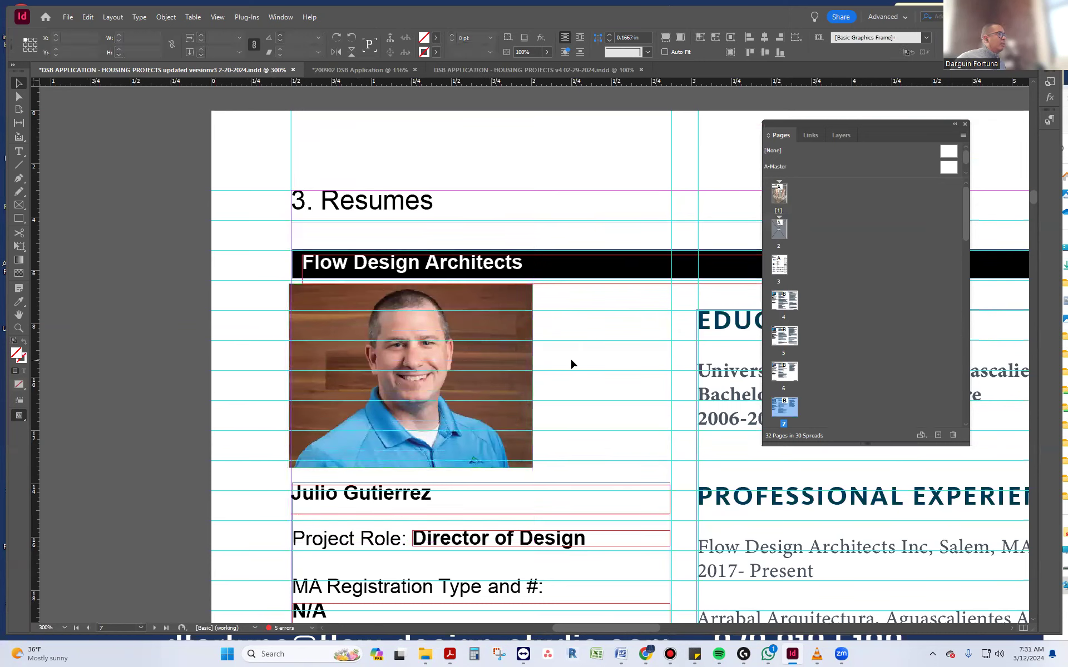
Replace the firm name "Flow Design Architects" in the black header bar with "Haley Ward Inc.".
scroll(569, 356, "down", 3)
scroll(319, 400, "down", 1)
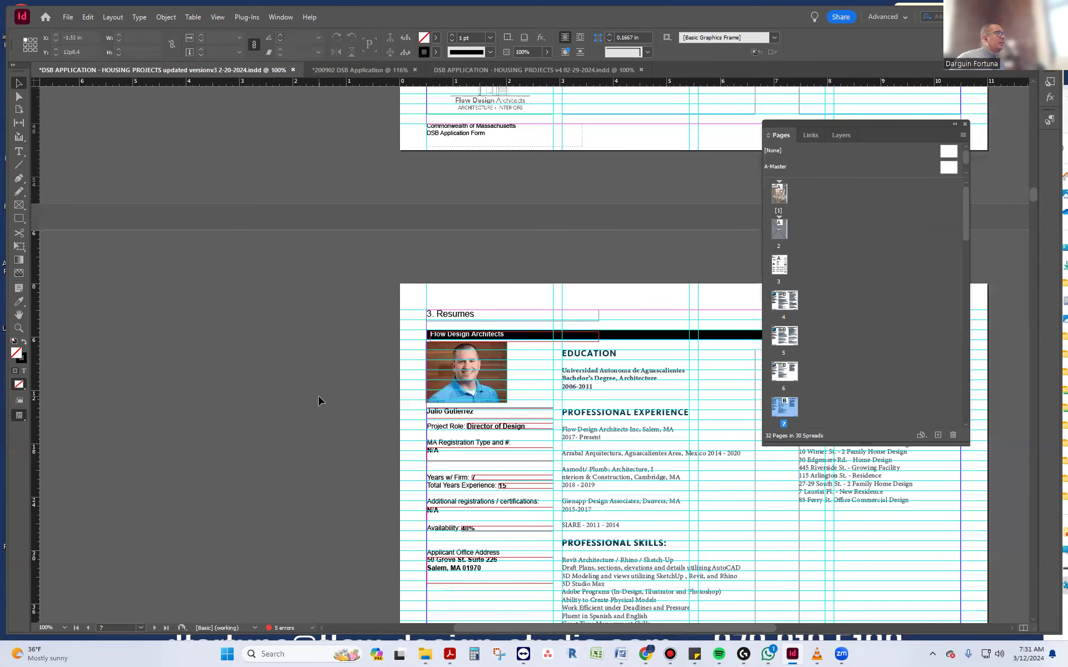
scroll(318, 400, "down", 2)
scroll(432, 394, "up", 3)
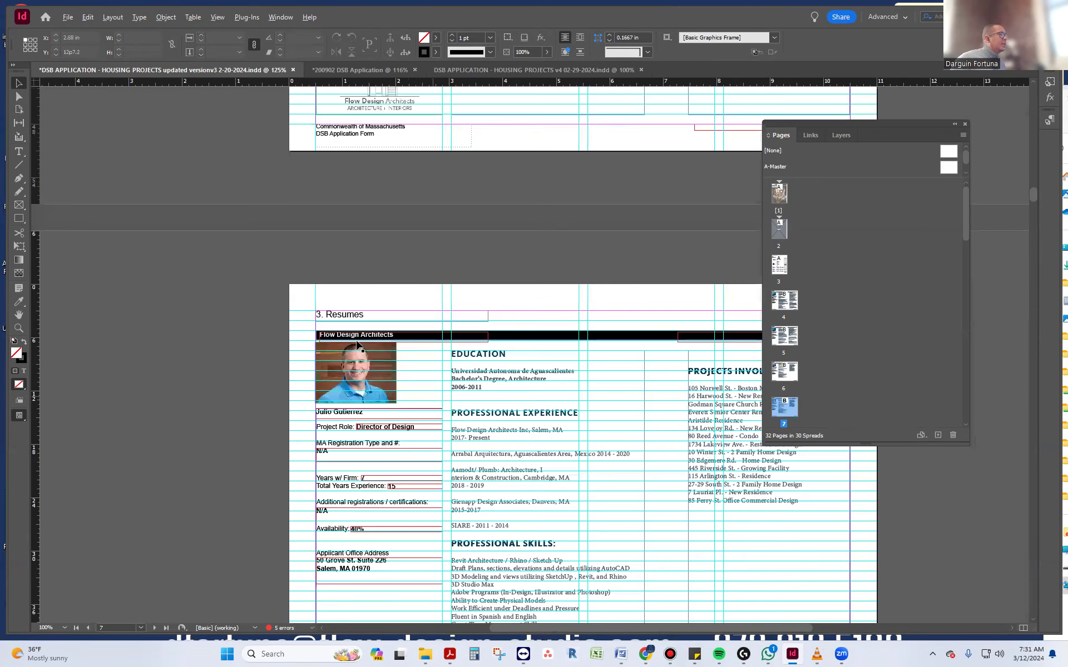
left_click(367, 320)
double_click(367, 320)
left_click_drag(384, 320, 290, 320)
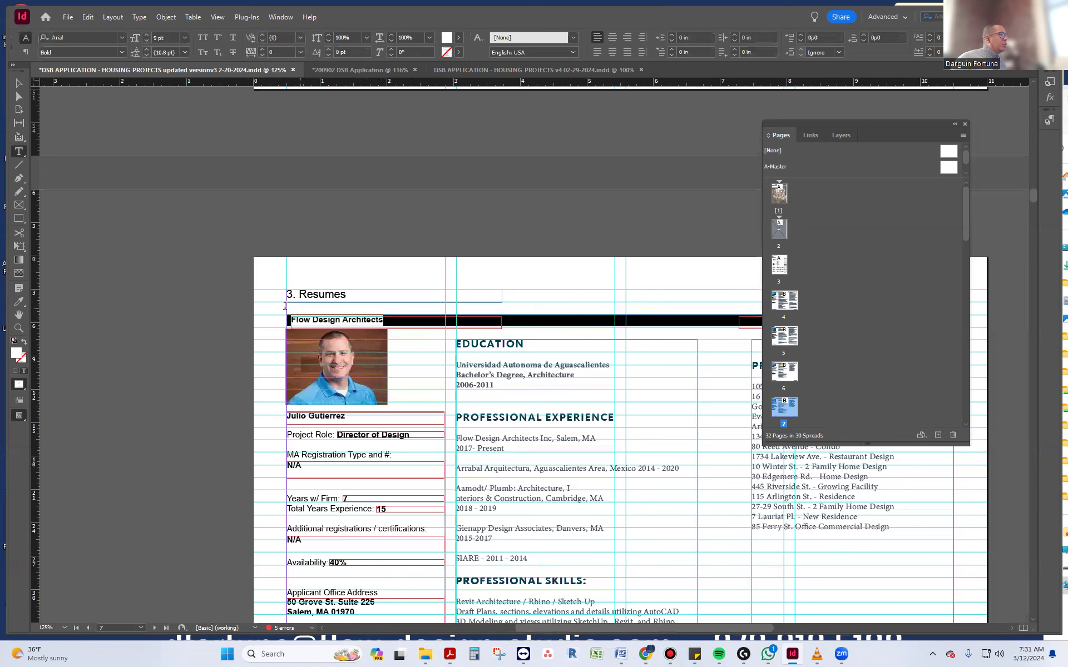
key("Caps_Lock")
type("Haley")
key("Caps_Lock")
type("Ward Inc.")
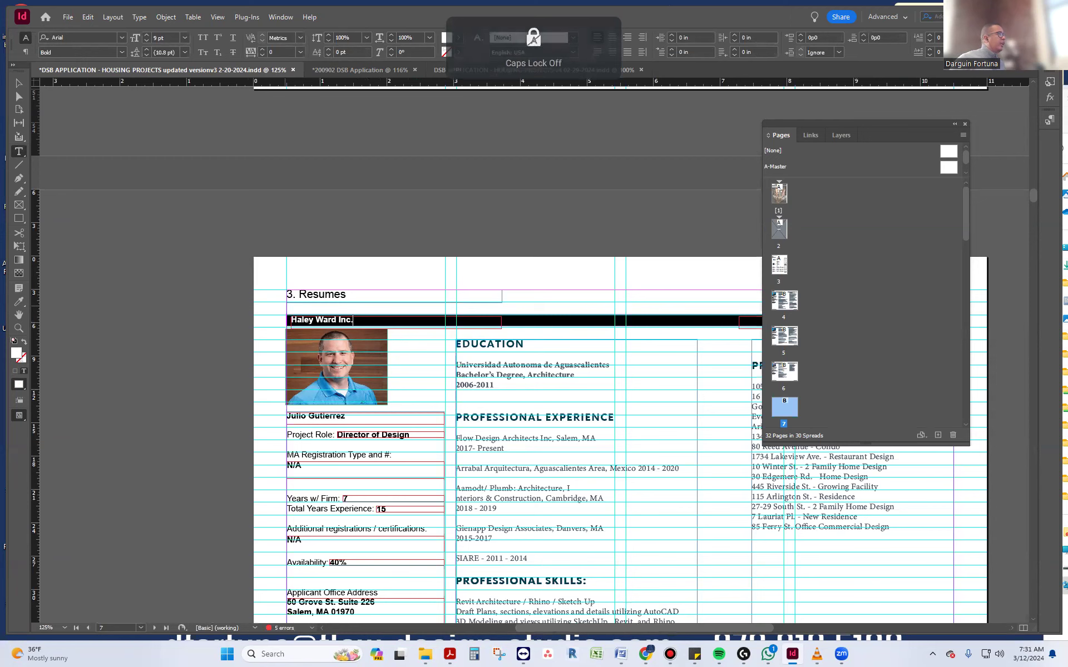
Copy the structural engineer's biography and project text from the v4 02-29-2024 document and paste it over the education entry in the updated versionv3 resume.
left_click(497, 71)
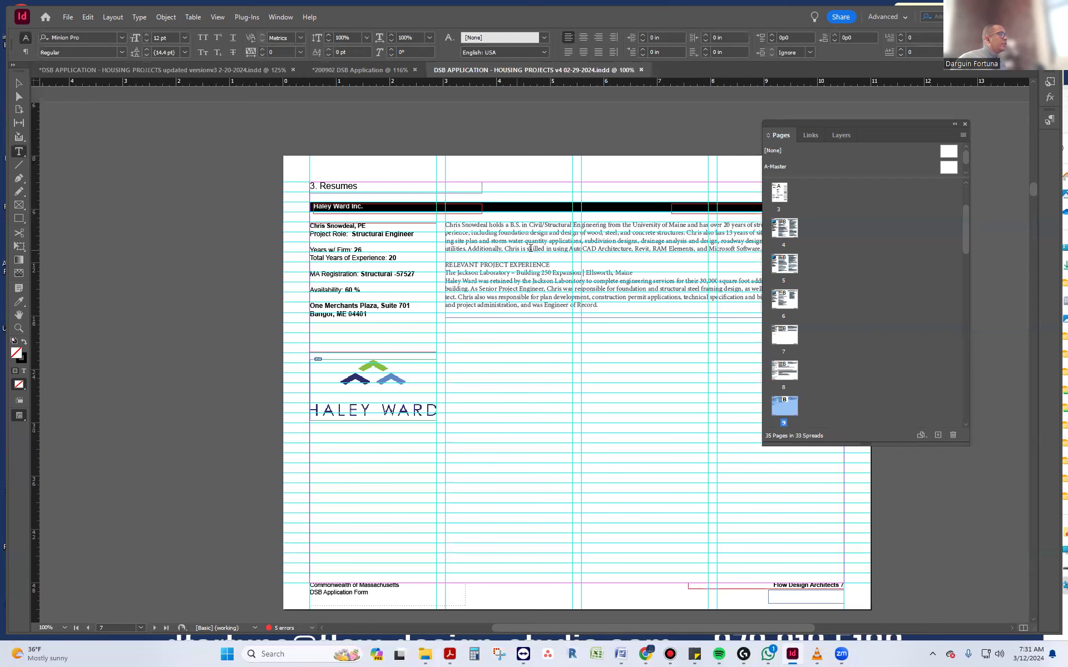
left_click(513, 241)
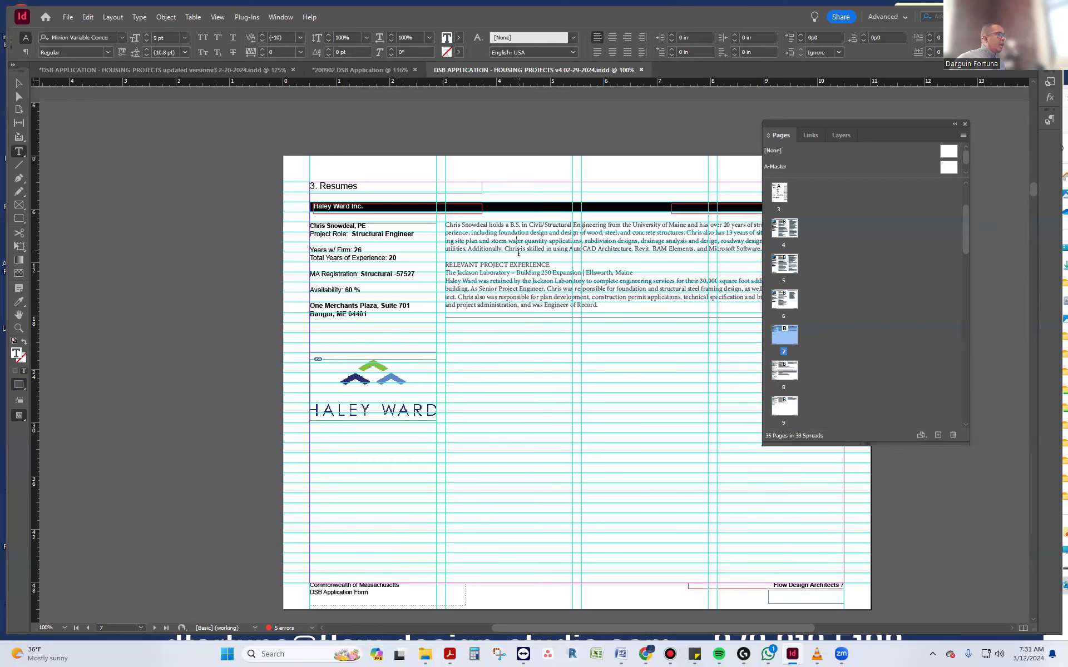
key("ctrl+a")
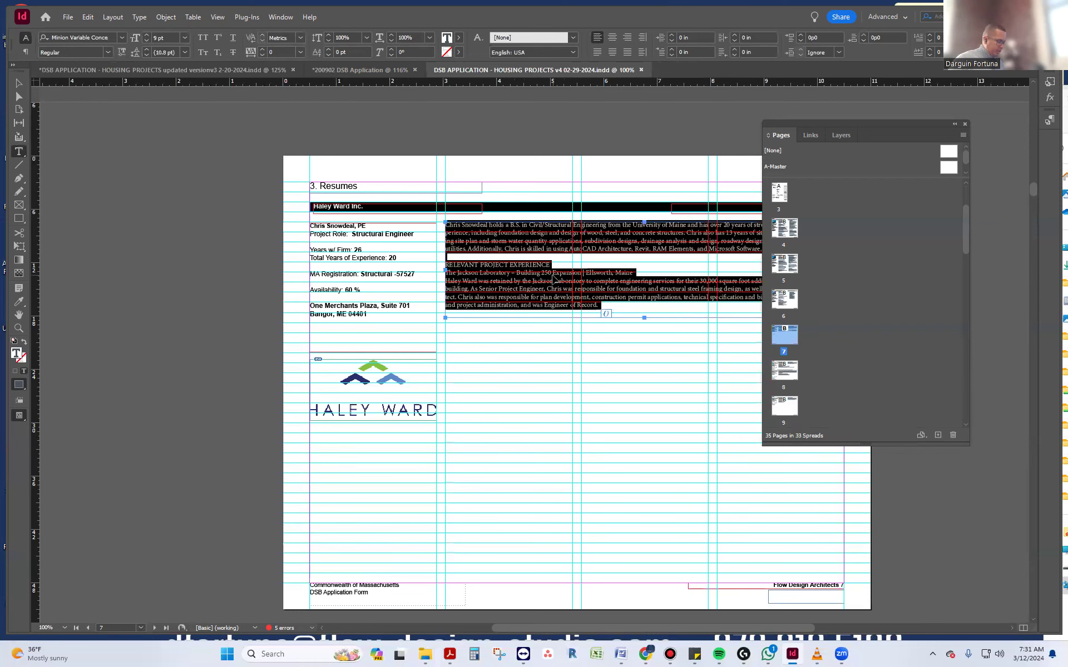
left_click(234, 70)
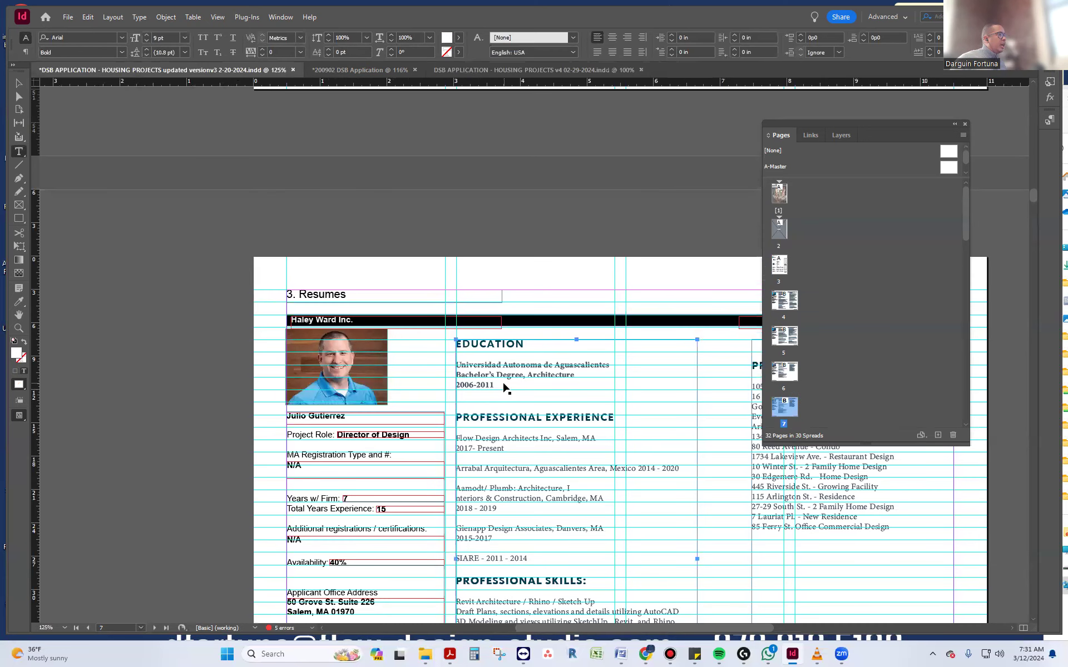
scroll(447, 387, "down", 2)
scroll(532, 476, "up", 2)
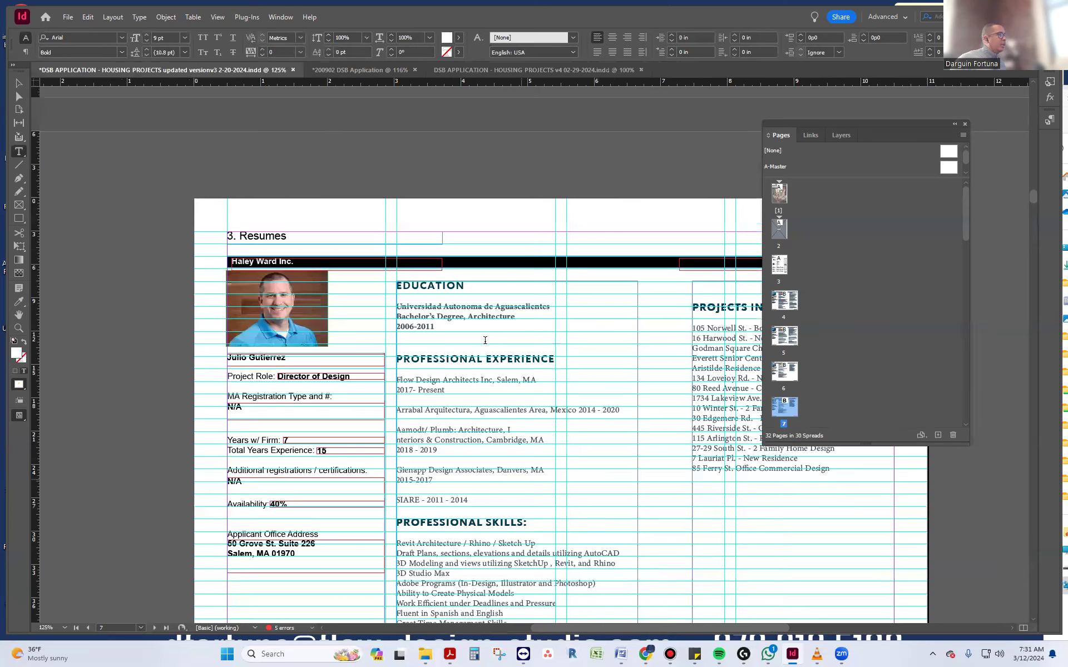
left_click_drag(437, 326, 392, 308)
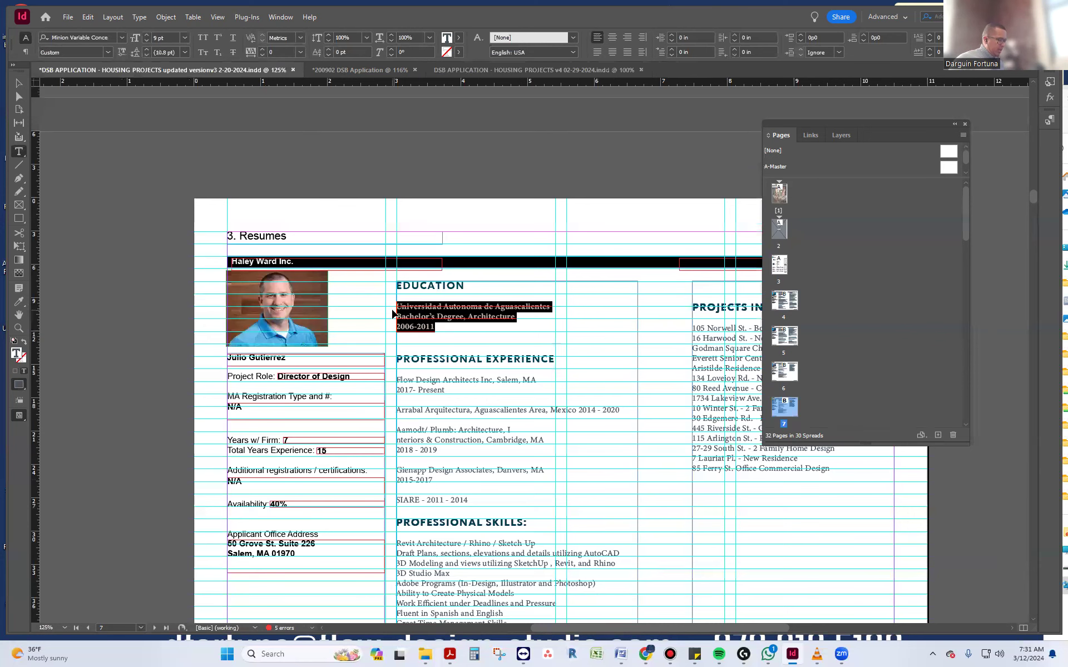
key("ctrl+v")
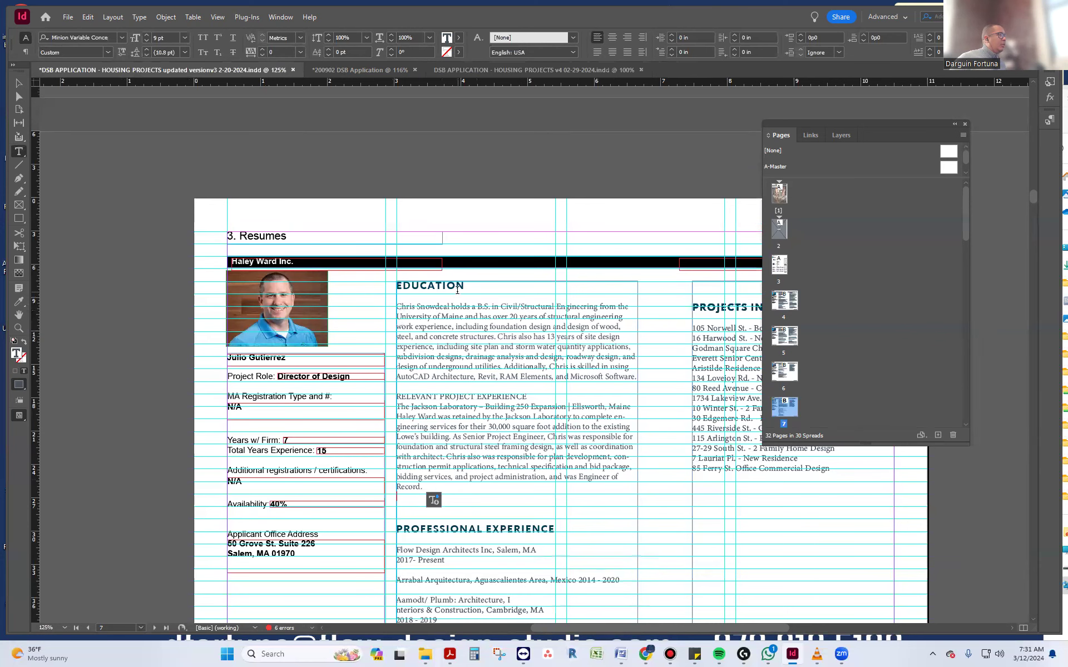
Replace the "EDUCATION" heading above the pasted biography with "OVERVIEW" in capitals.
left_click_drag(464, 286, 394, 282)
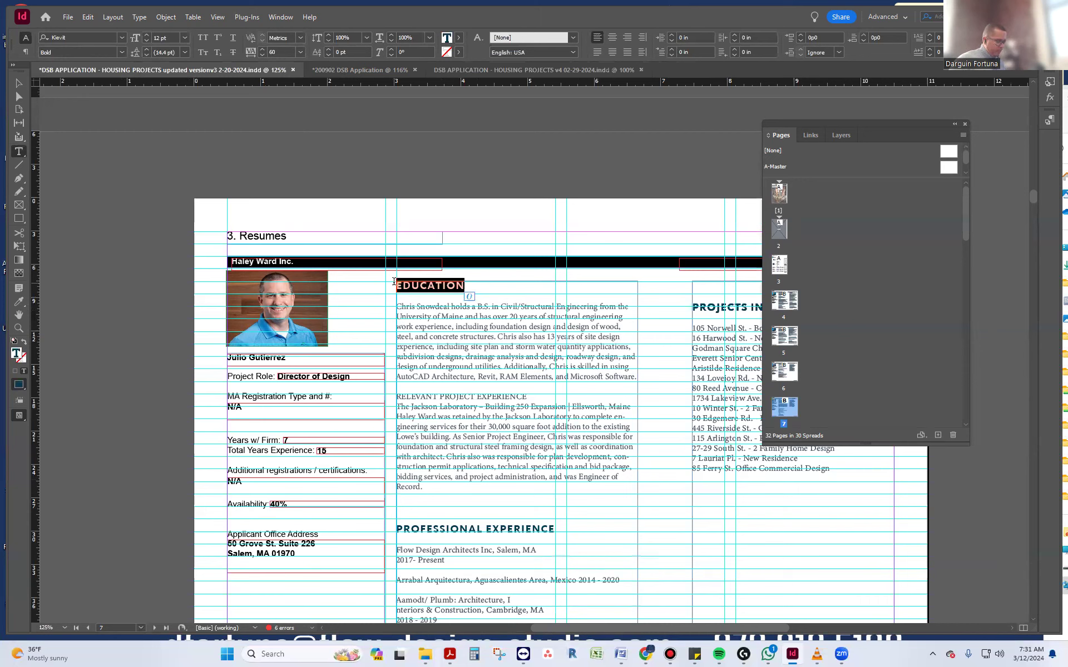
key("Caps_Lock")
key("Caps_Lock")
type("Overview")
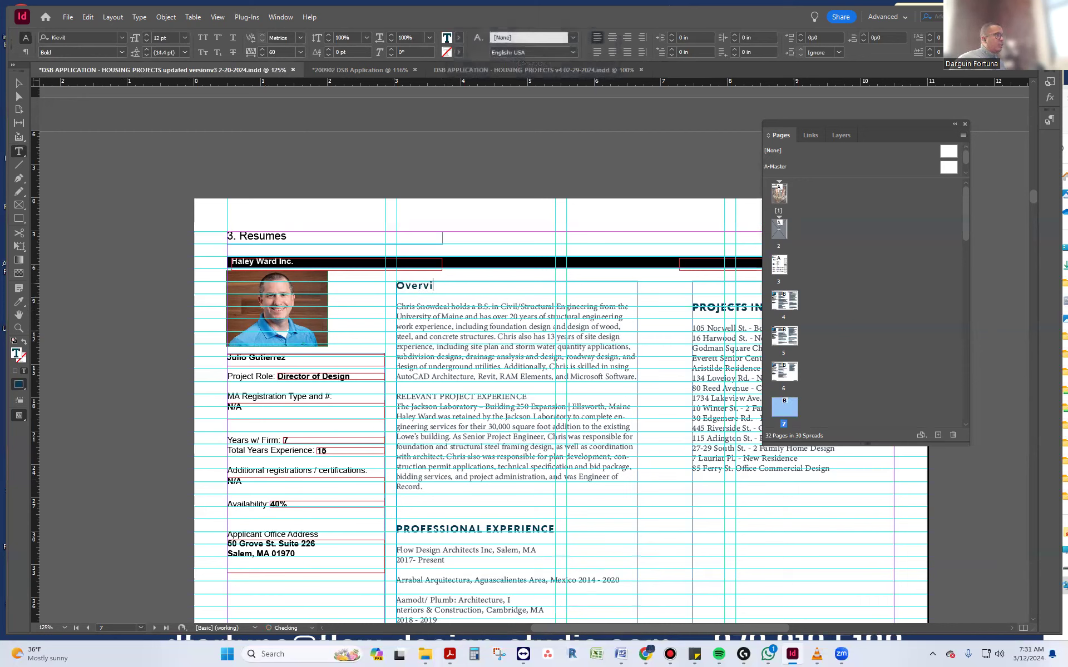
key("BackSpace")
key("BackSpace")
key("BackSpace")
key("Caps_Lock")
type("O")
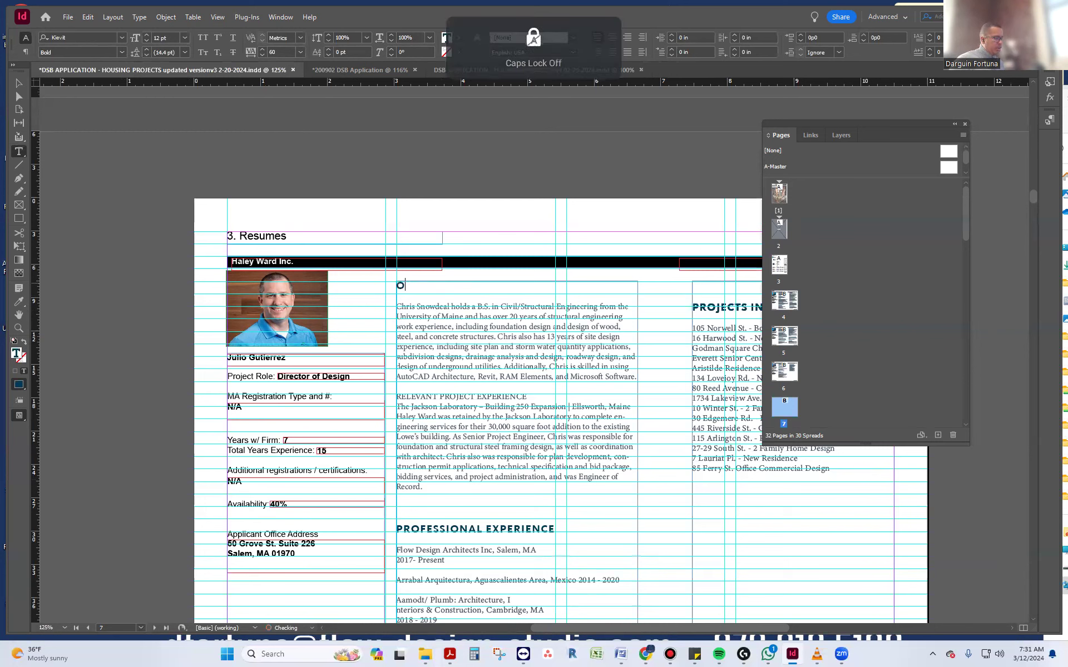
type("VERVIEW")
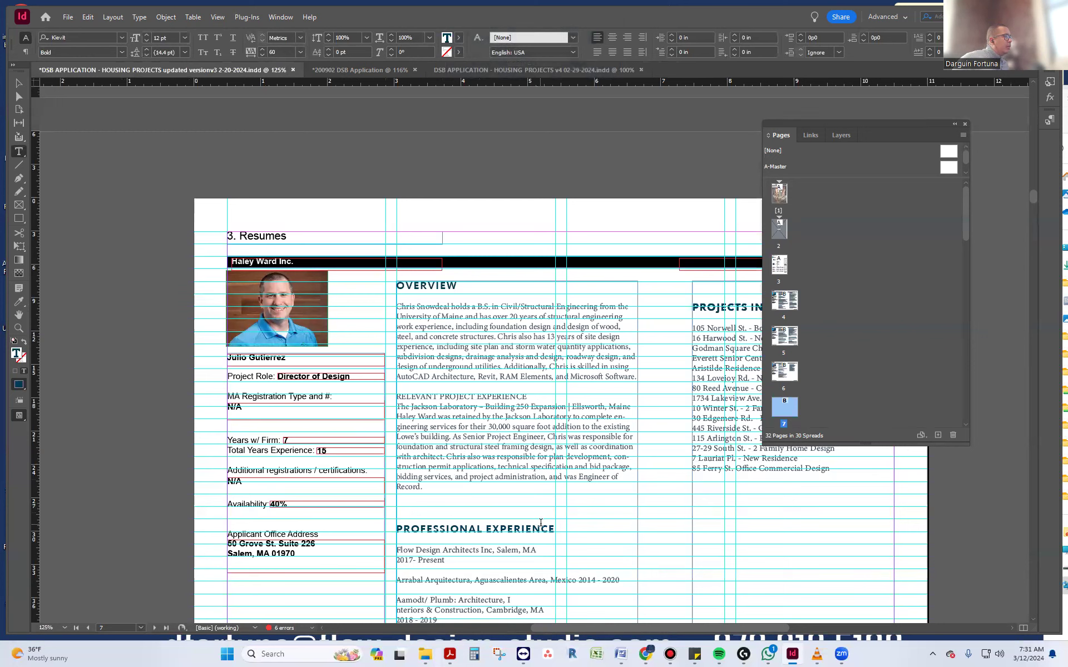
Apply the "PROFESSIONAL EXPERIENCE" heading's formatting to the "RELEVANT PROJECT EXPERIENCE" line with the Eyedropper tool.
left_click_drag(526, 396, 400, 399)
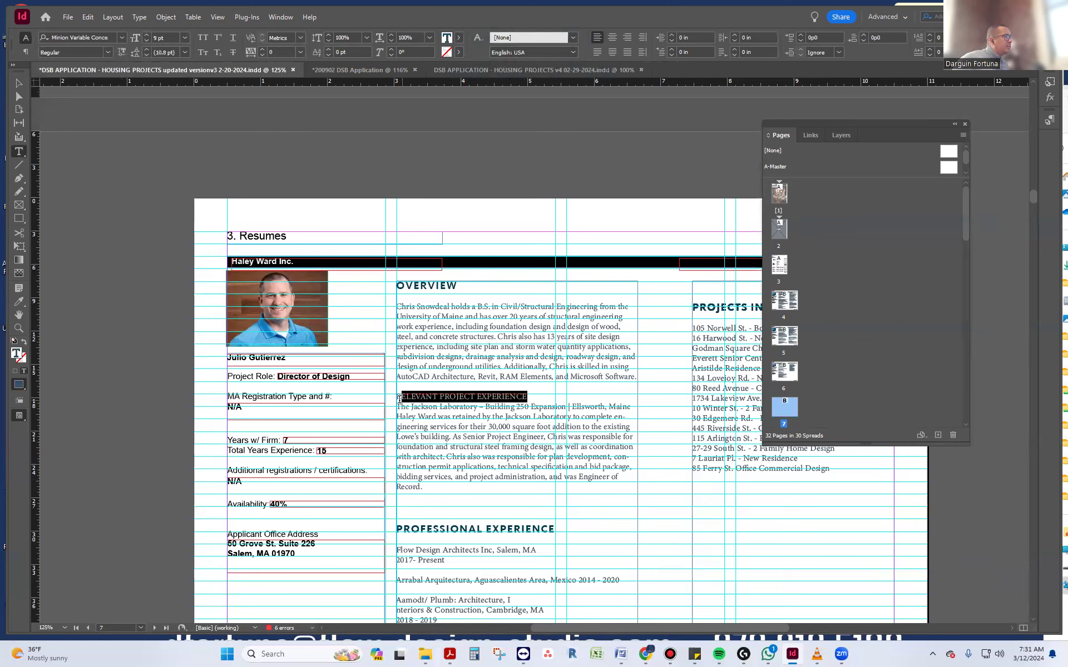
left_click(20, 302)
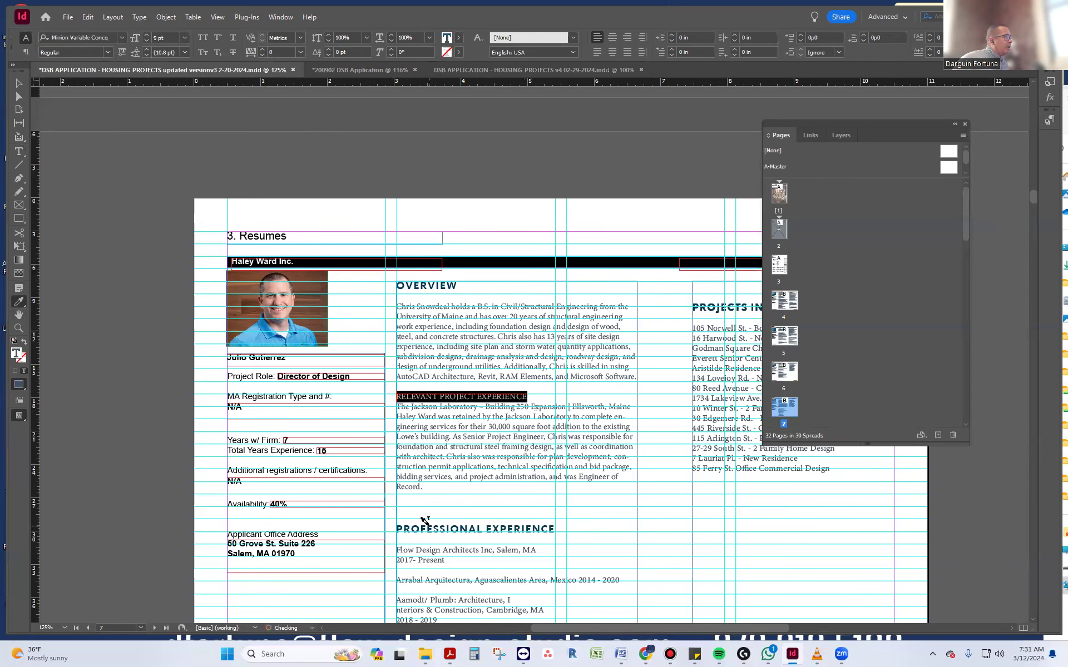
left_click(431, 525)
left_click(18, 84)
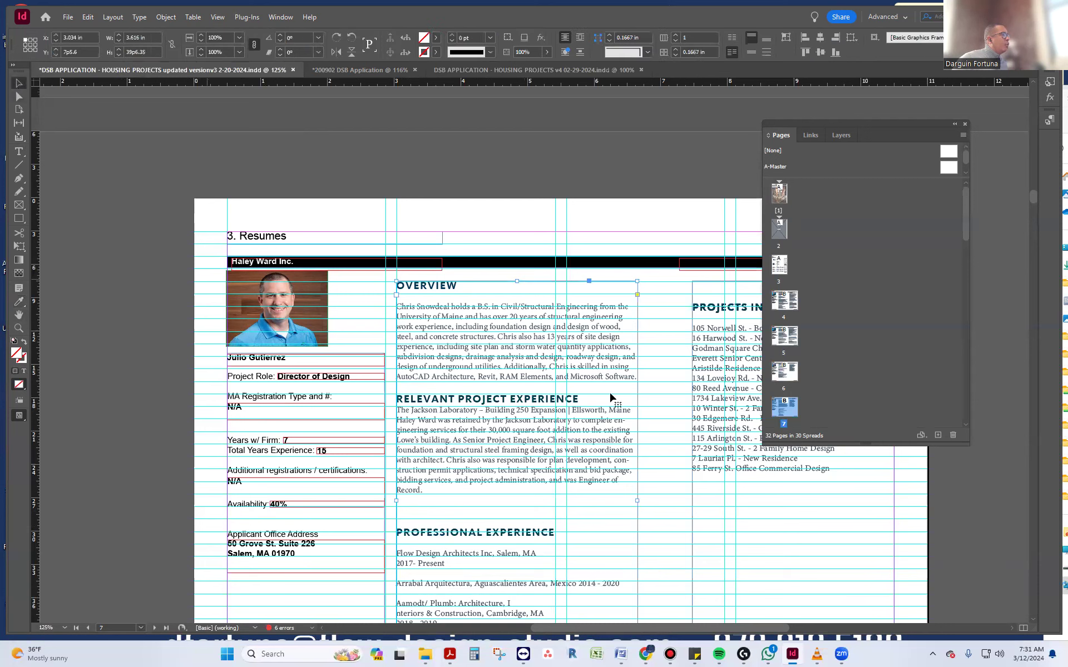
Add a blank line below the "RELEVANT PROJECT EXPERIENCE" heading and delete the old "PROFESSIONAL EXPERIENCE" section.
double_click(583, 396)
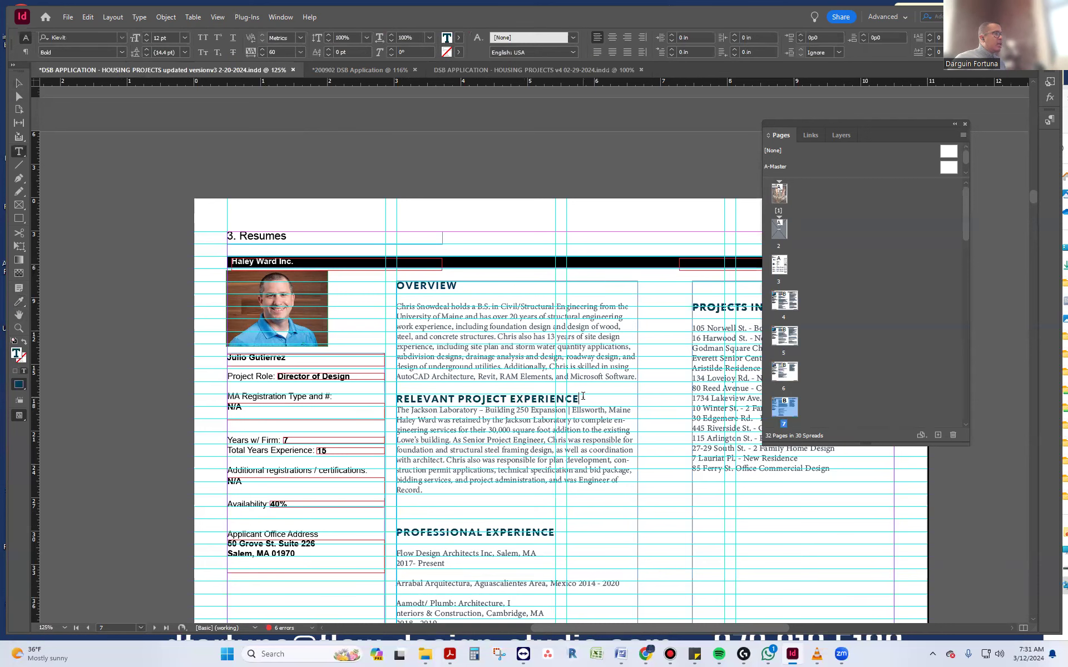
key("Return")
scroll(583, 396, "down", 3)
mouse_move(397, 439)
left_mouse_down()
mouse_move(573, 556)
mouse_move(591, 593)
mouse_move(396, 505)
mouse_move(395, 452)
left_mouse_up()
key("BackSpace")
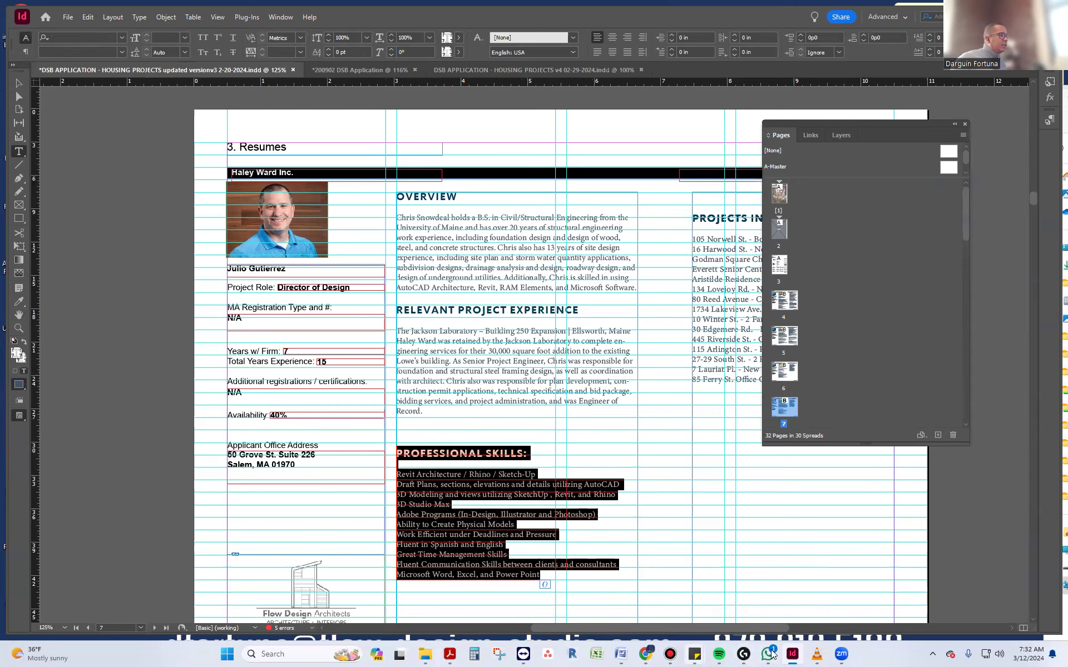
Switch to Acrobat to review the structural engineer's Haley Ward 2023 PDF resume, then return to InDesign.
mouse_move(450, 654)
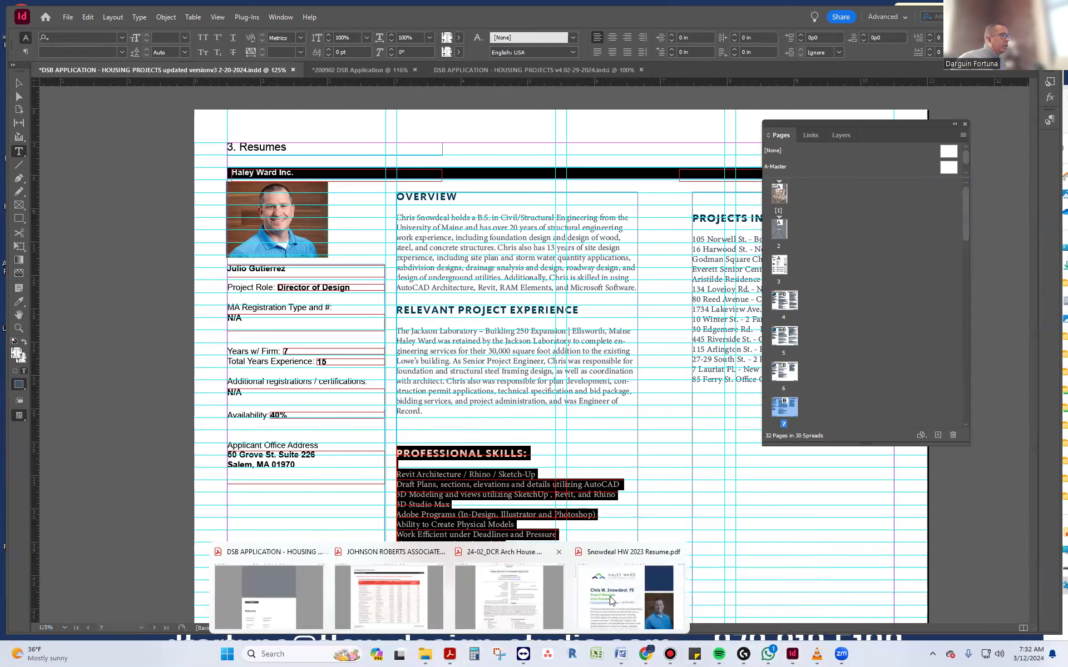
left_click(611, 600)
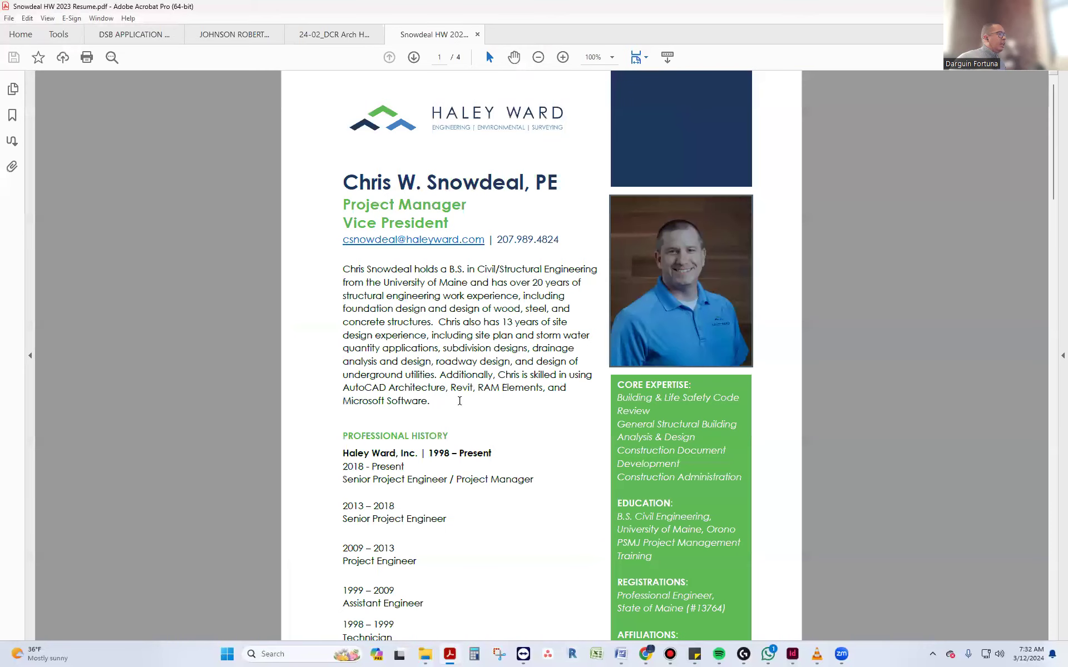
scroll(460, 479, "down", 3)
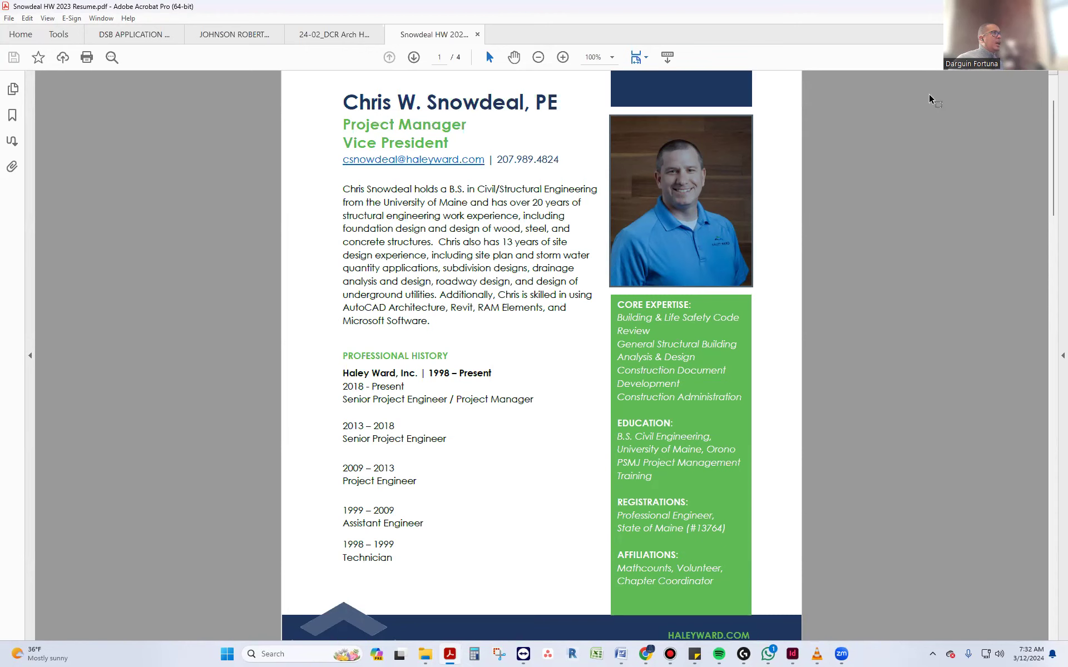
key("alt+Tab")
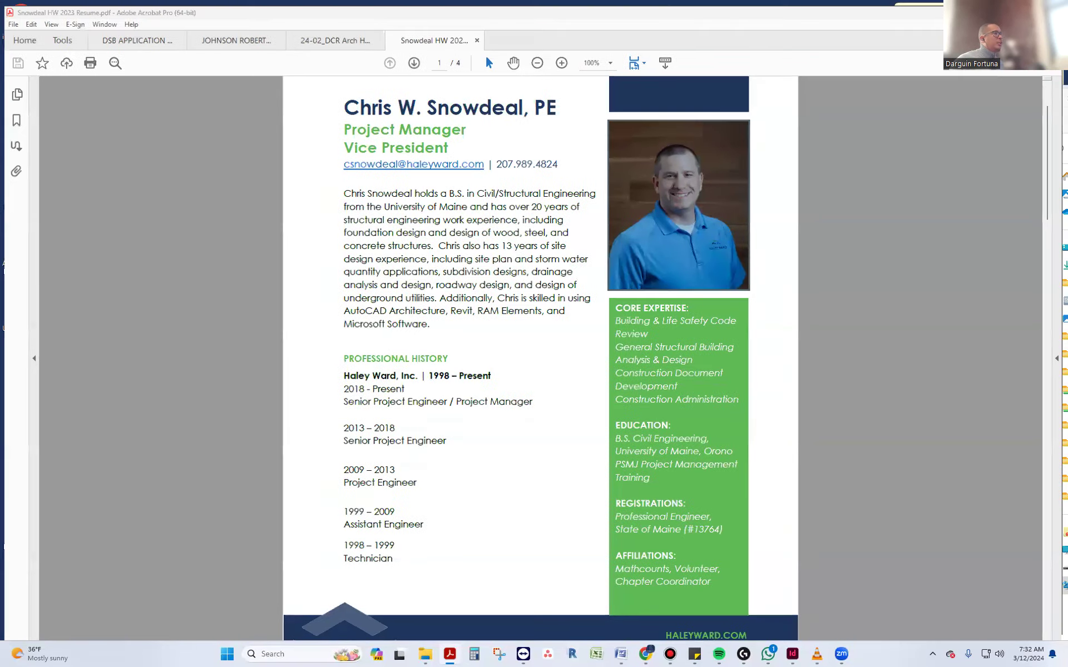
Remove the blank line above the projects heading so it lines up with the "OVERVIEW" heading.
left_click(13, 85)
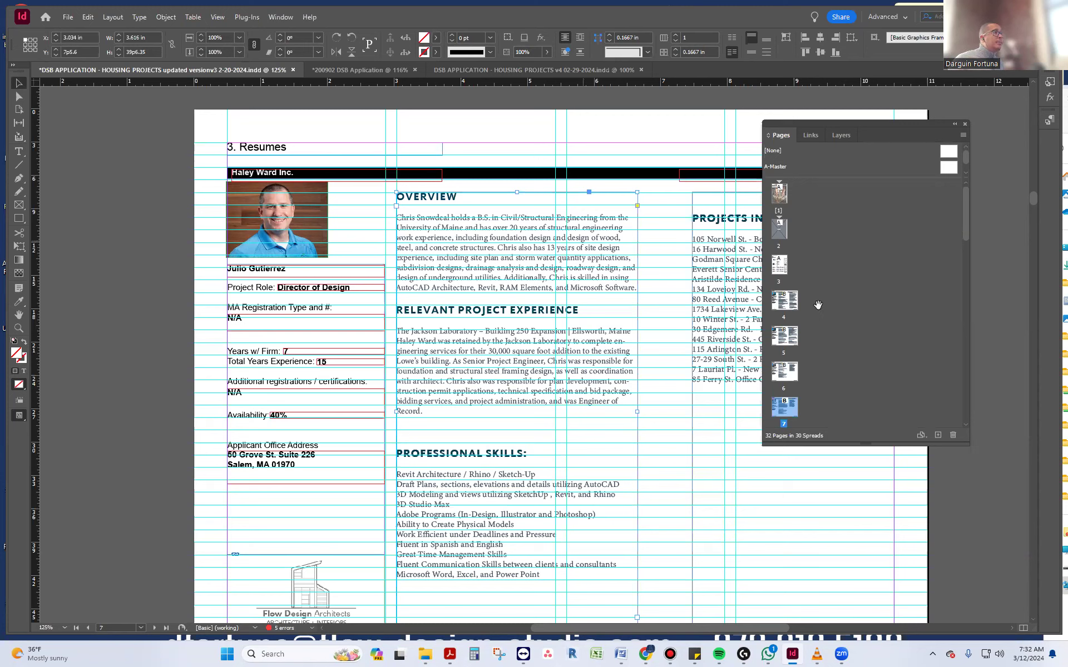
double_click(698, 221)
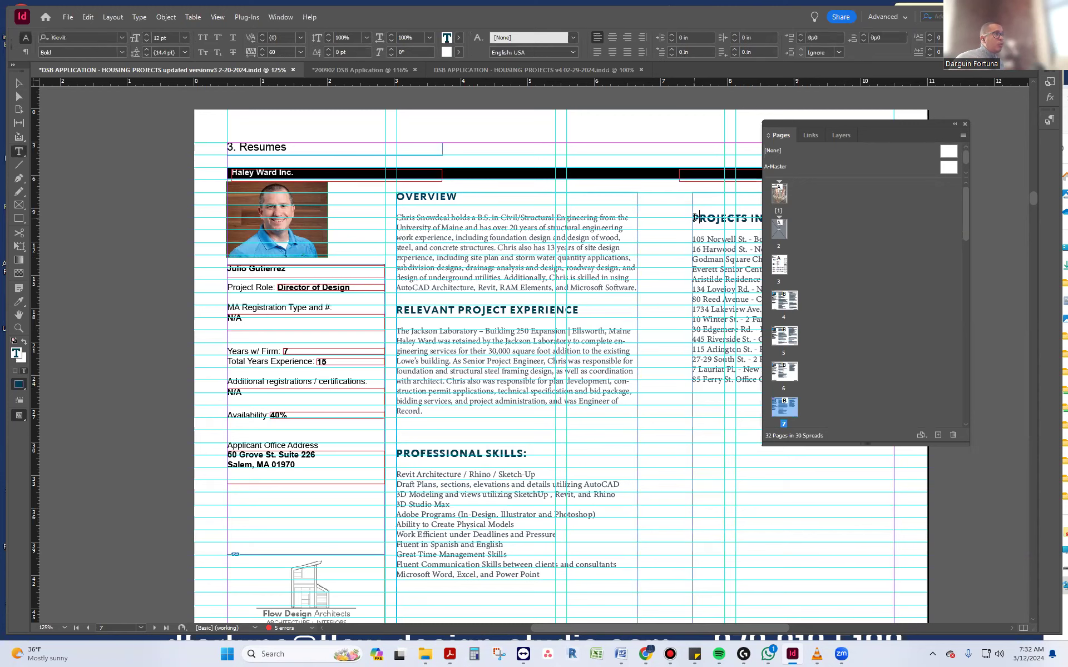
key("BackSpace")
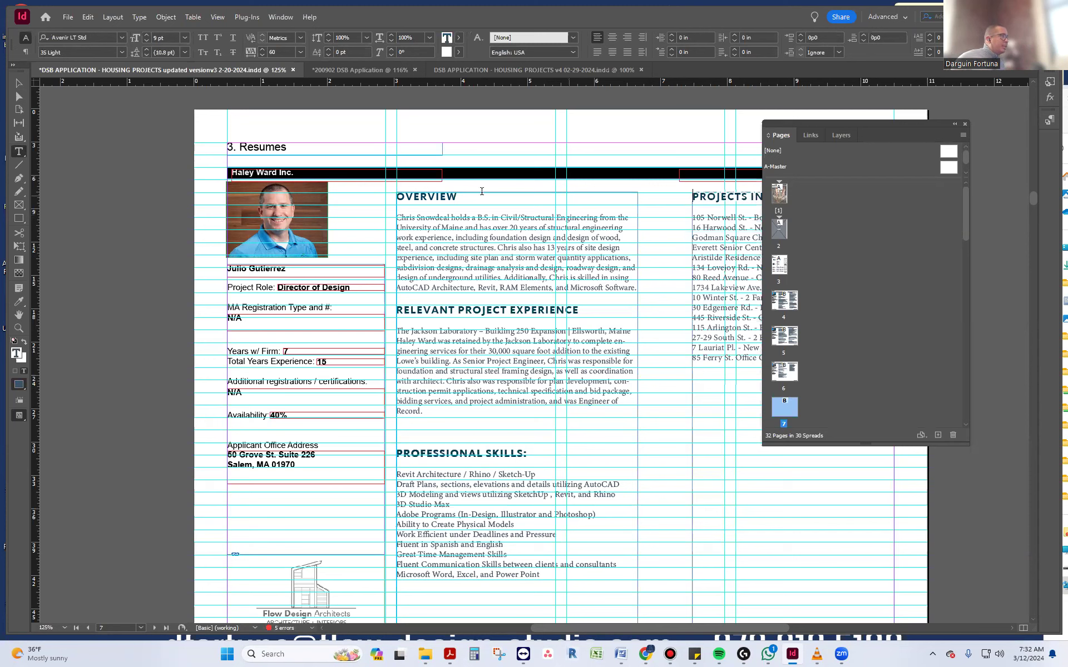
left_click(14, 83)
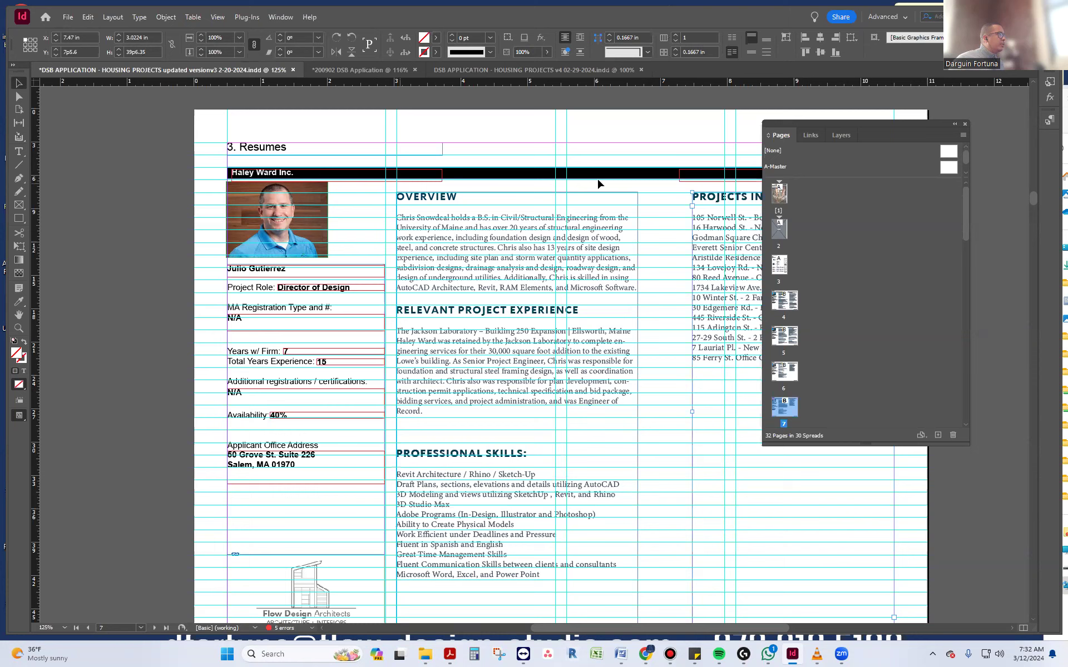
Copy the structural engineer's name, role, experience, registration, availability and address text from the v4 02-29-2024 document.
left_click(507, 68)
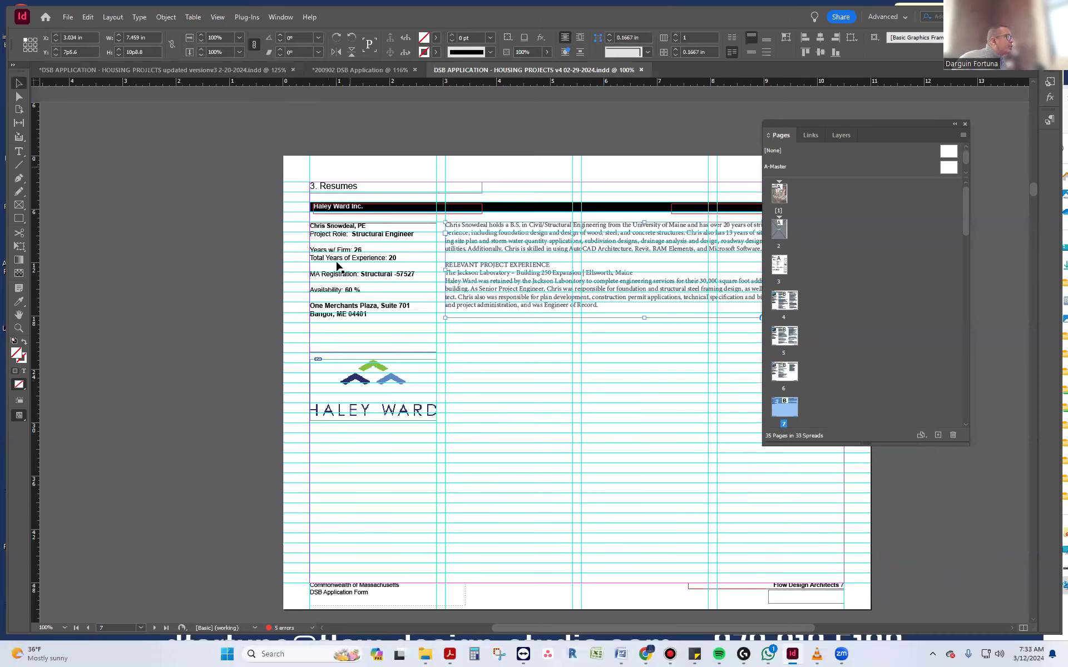
double_click(361, 314)
left_click_drag(367, 314, 286, 223)
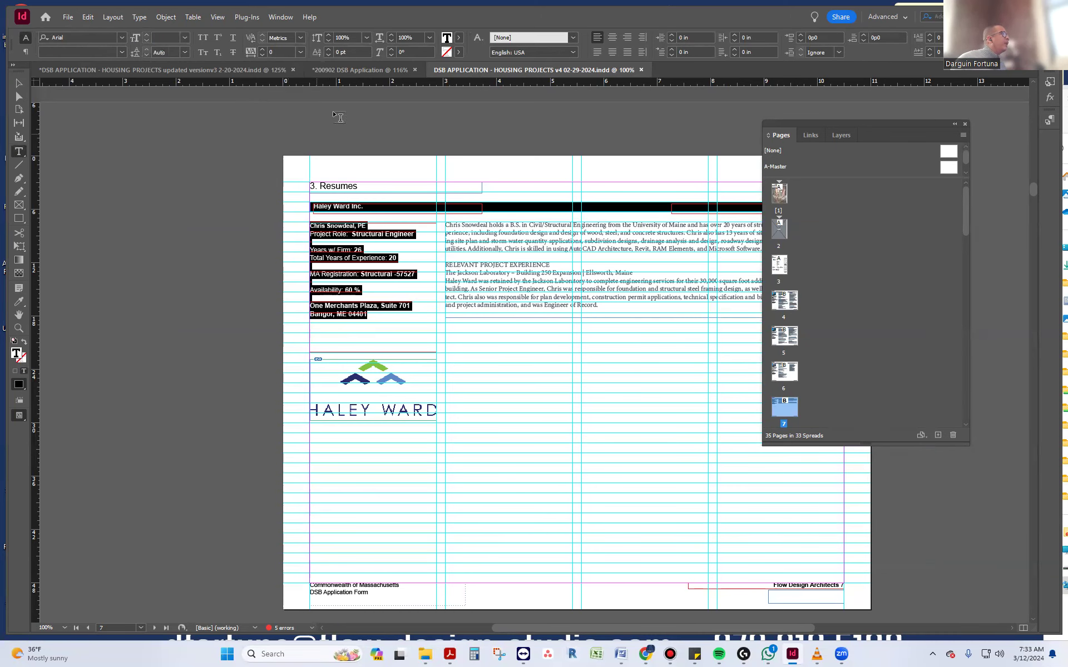
left_click(240, 74)
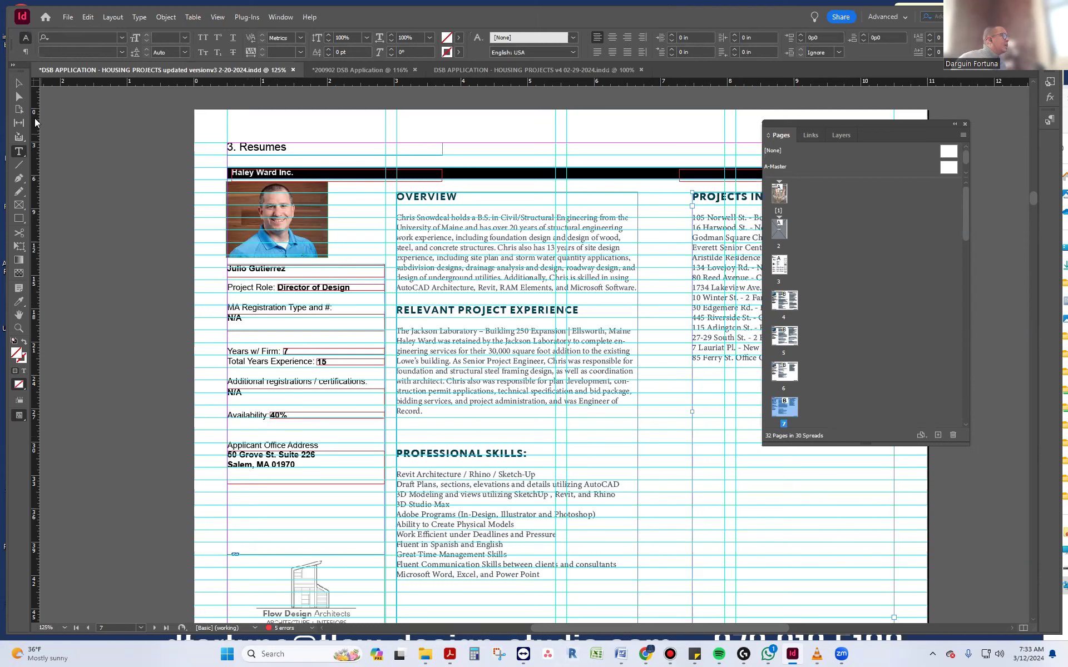
Delete the old name, role, registration, experience, availability and office address text frames below the portrait in the updated versionv3 resume.
left_click(18, 83)
left_click(277, 481)
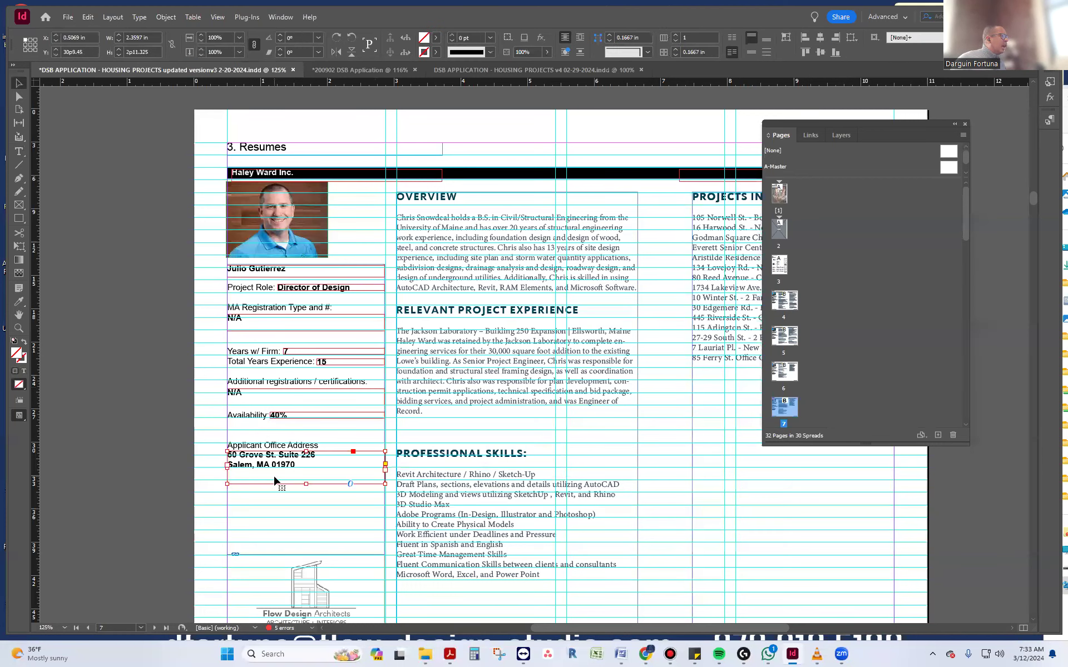
key("Delete")
left_click(276, 446)
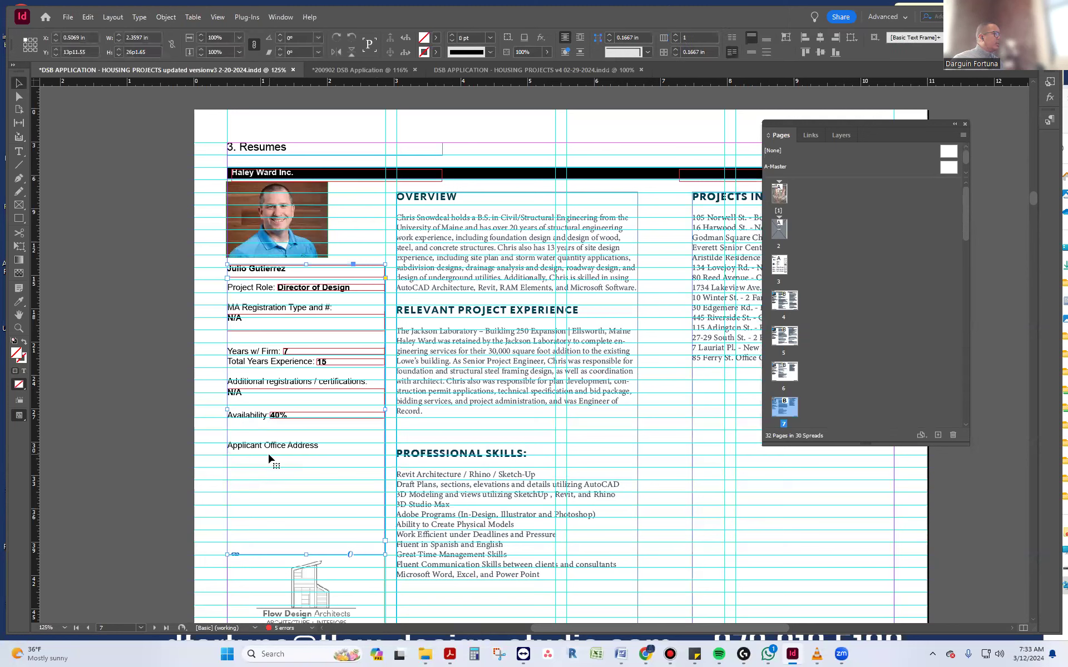
key("Delete")
left_click_drag(346, 458, 246, 271)
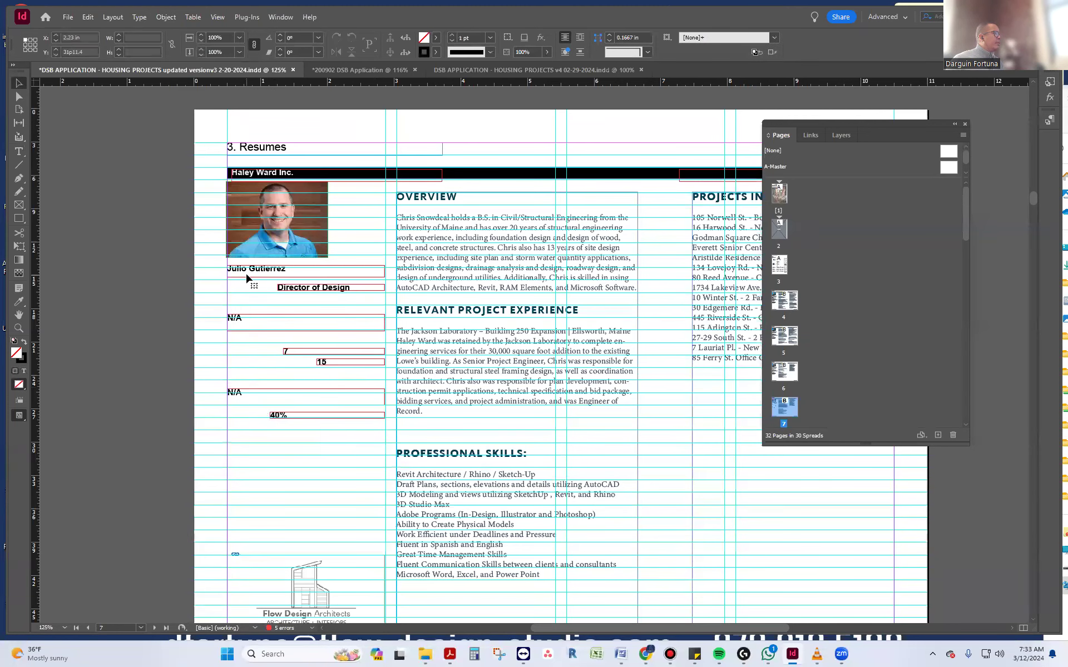
key("Delete")
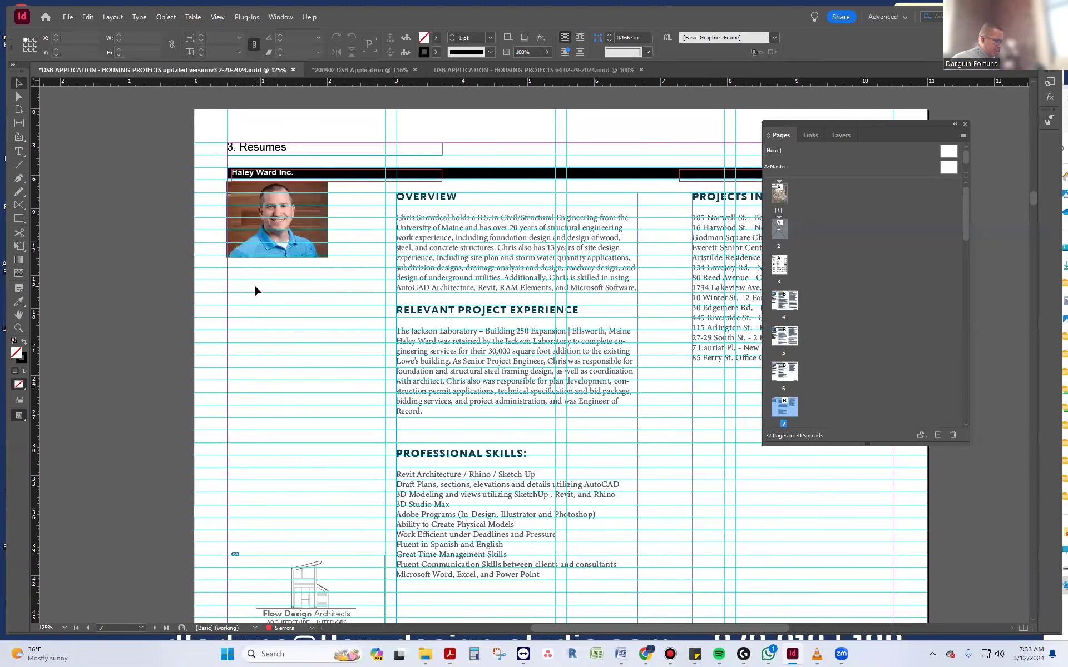
Paste the structural engineer's details block and place it directly below the portrait.
key("ctrl+v")
left_click_drag(499, 266, 260, 267)
left_click(312, 454)
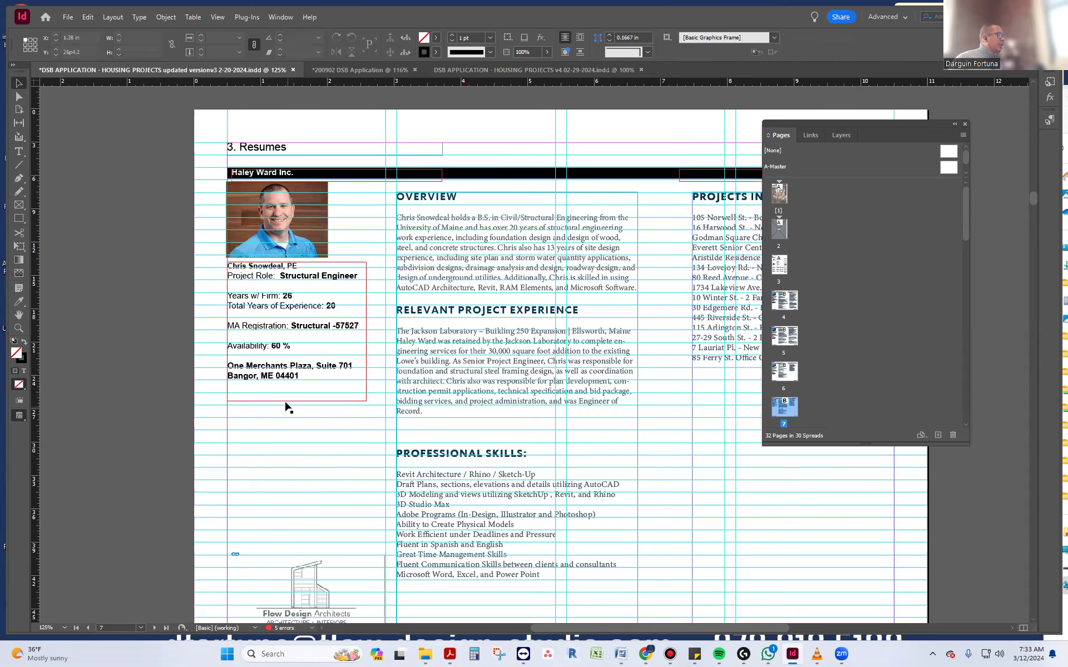
Examine how personal details are laid out on the neighbouring resume pages in the updated versionv3 and v4 02-29-2024 documents.
scroll(364, 380, "up", 3)
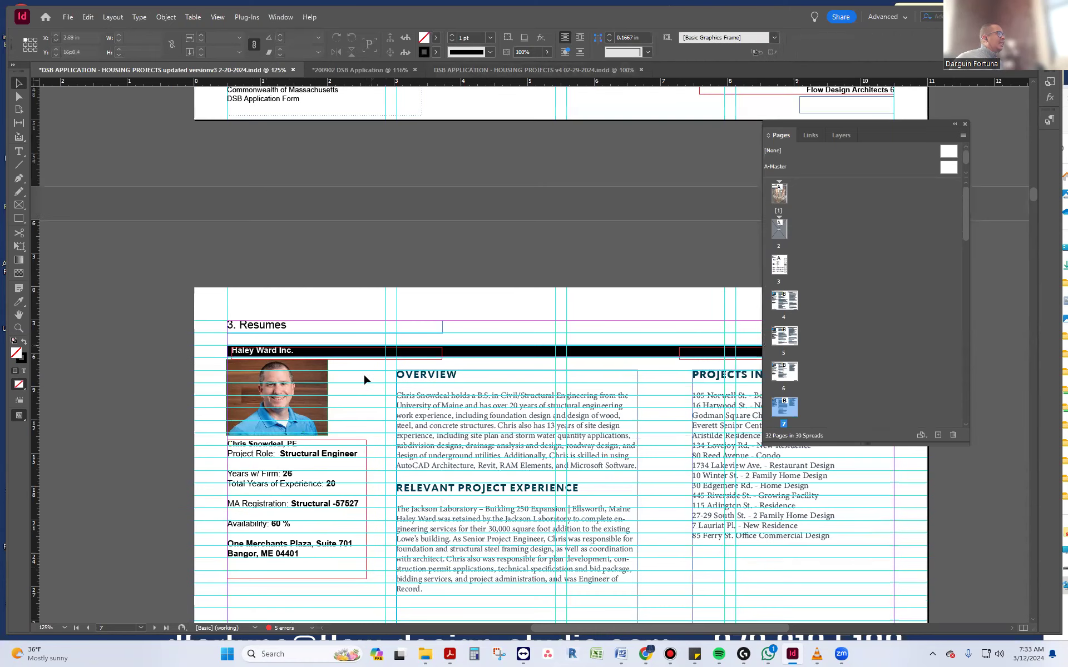
scroll(364, 380, "up", 7)
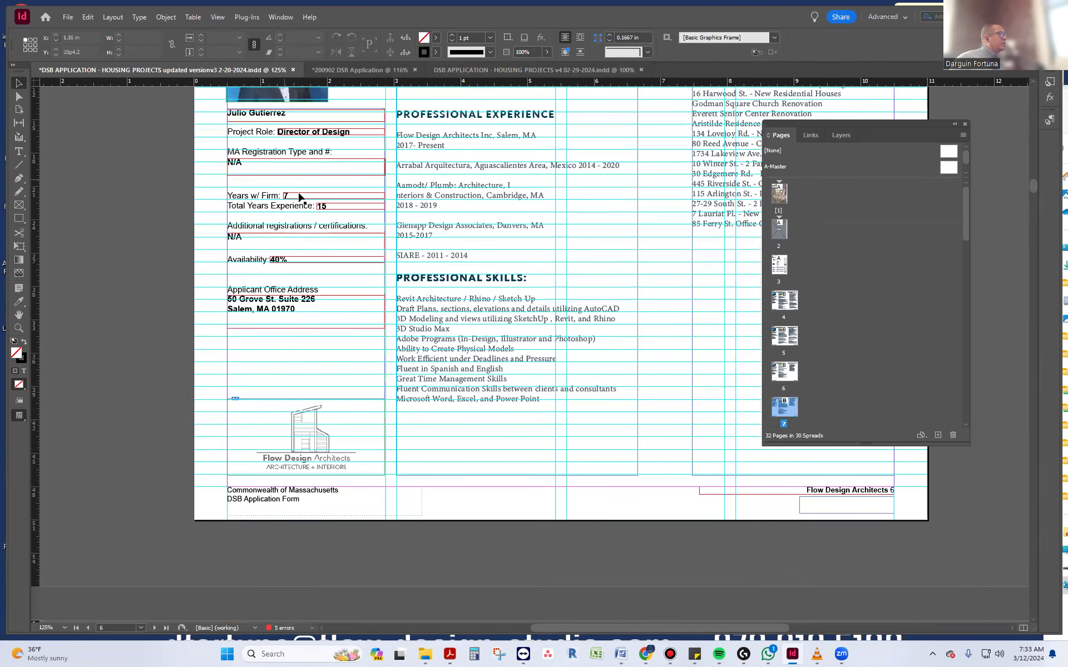
scroll(331, 412, "down", 8)
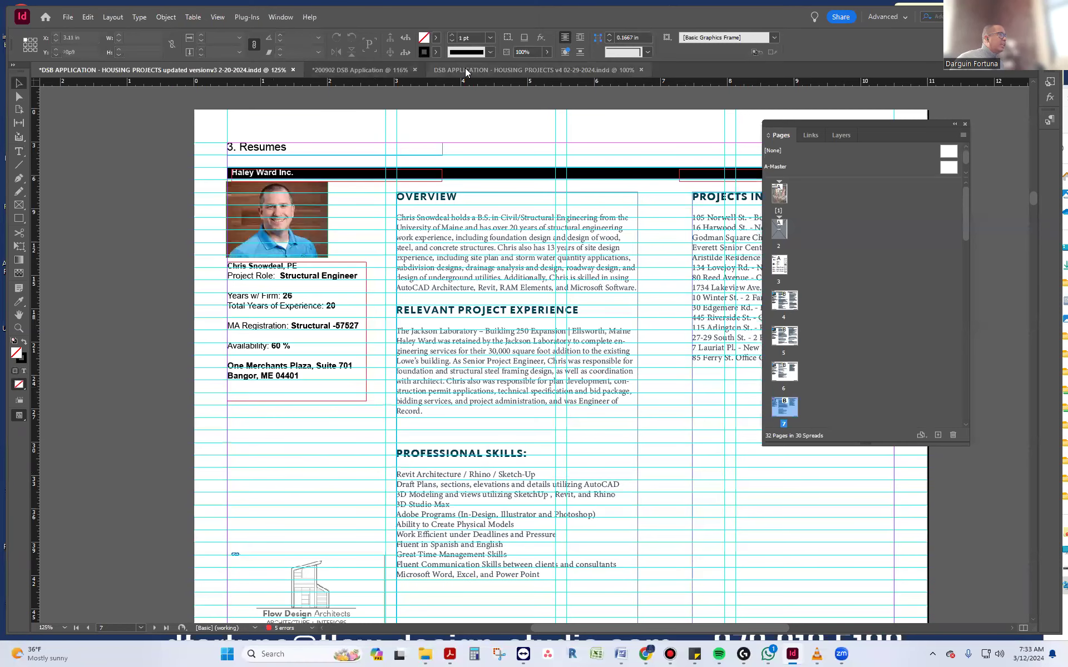
left_click(465, 71)
scroll(428, 414, "up", 8)
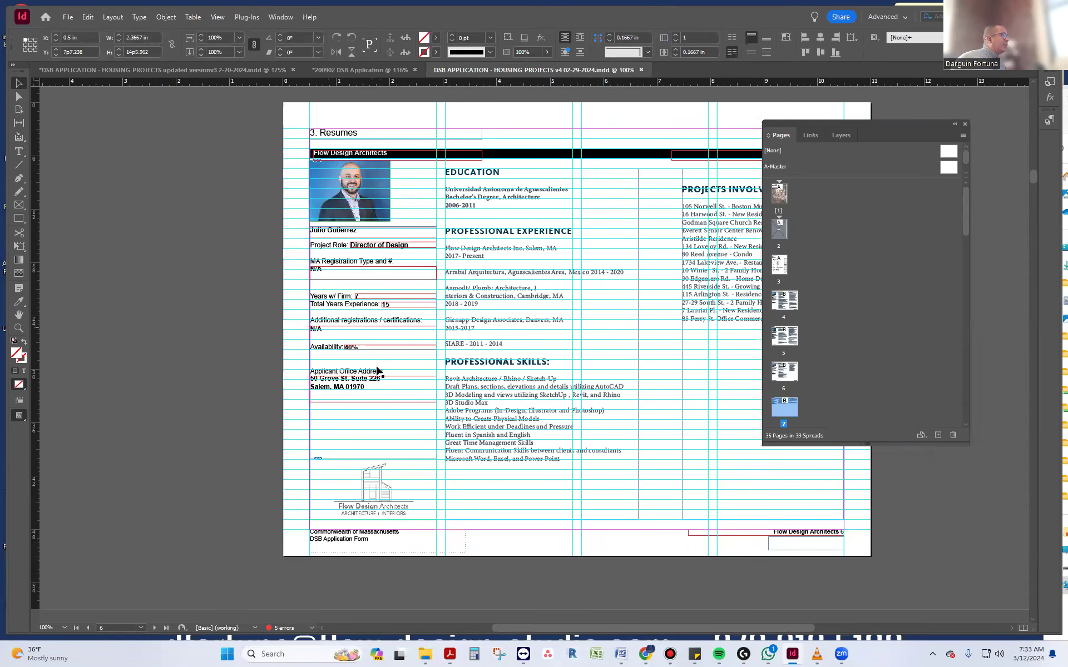
scroll(356, 389, "down", 8)
scroll(356, 422, "up", 5)
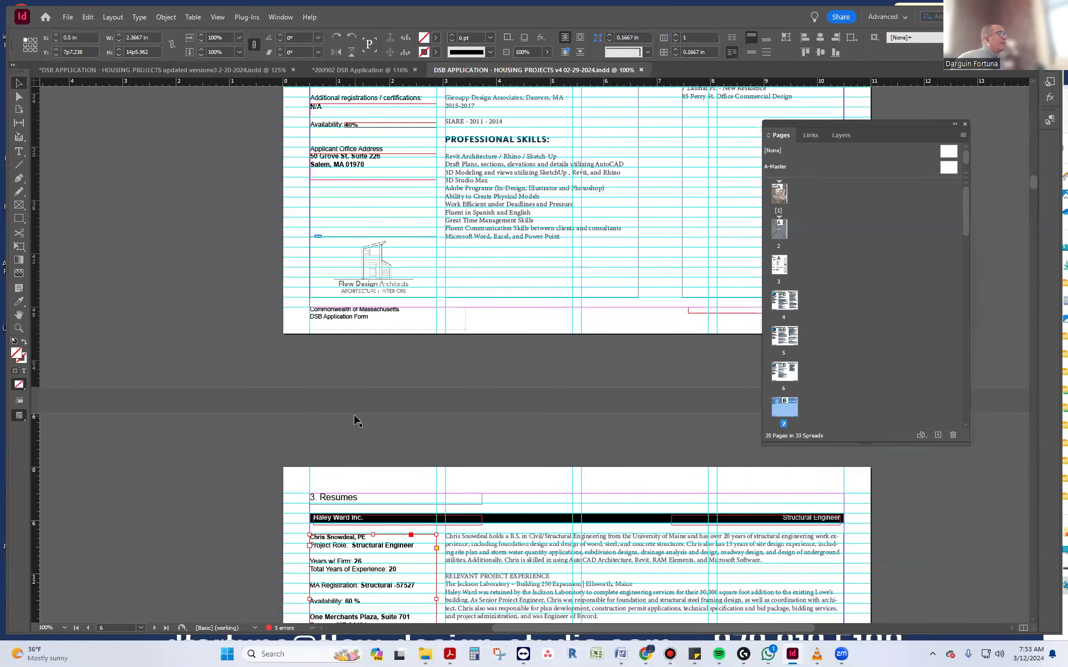
scroll(374, 293, "down", 10)
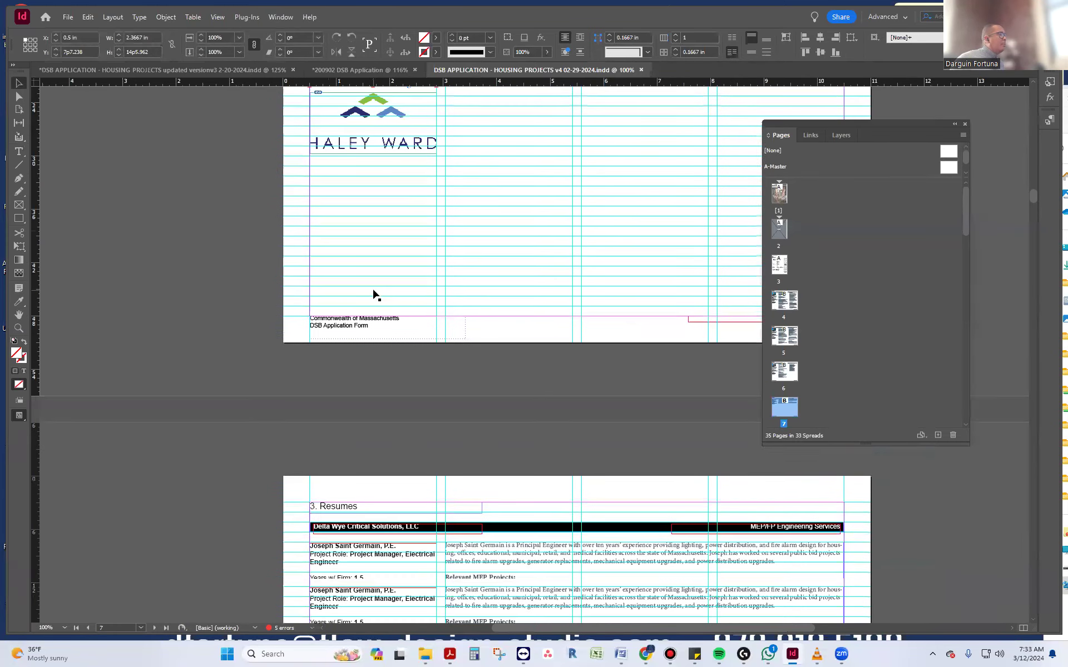
scroll(374, 292, "up", 4)
scroll(389, 272, "down", 9)
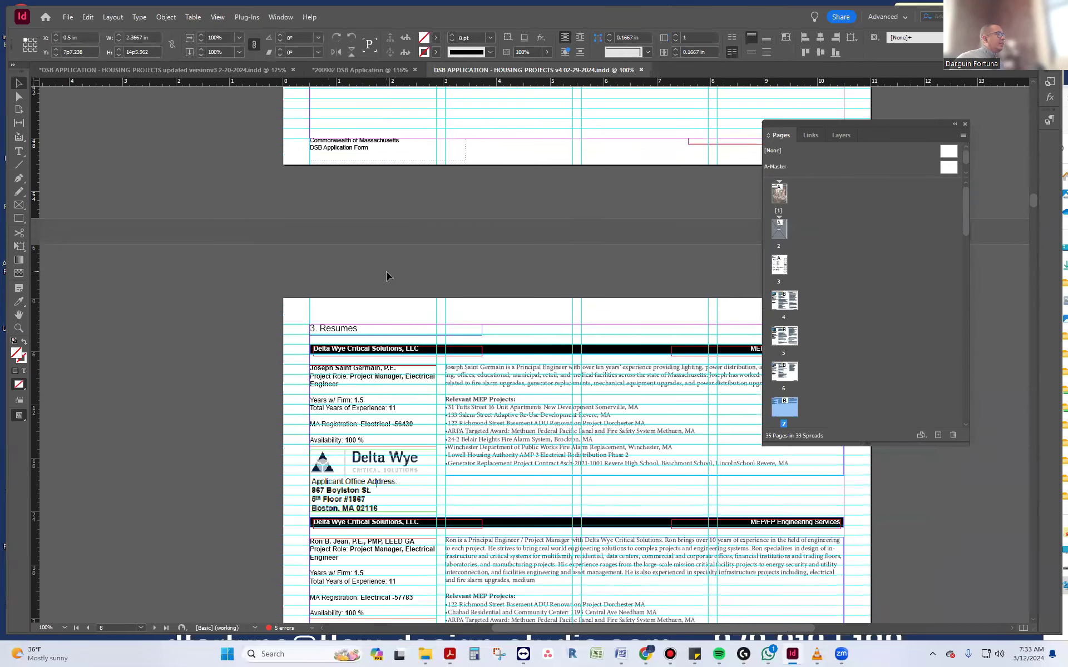
scroll(366, 412, "down", 5)
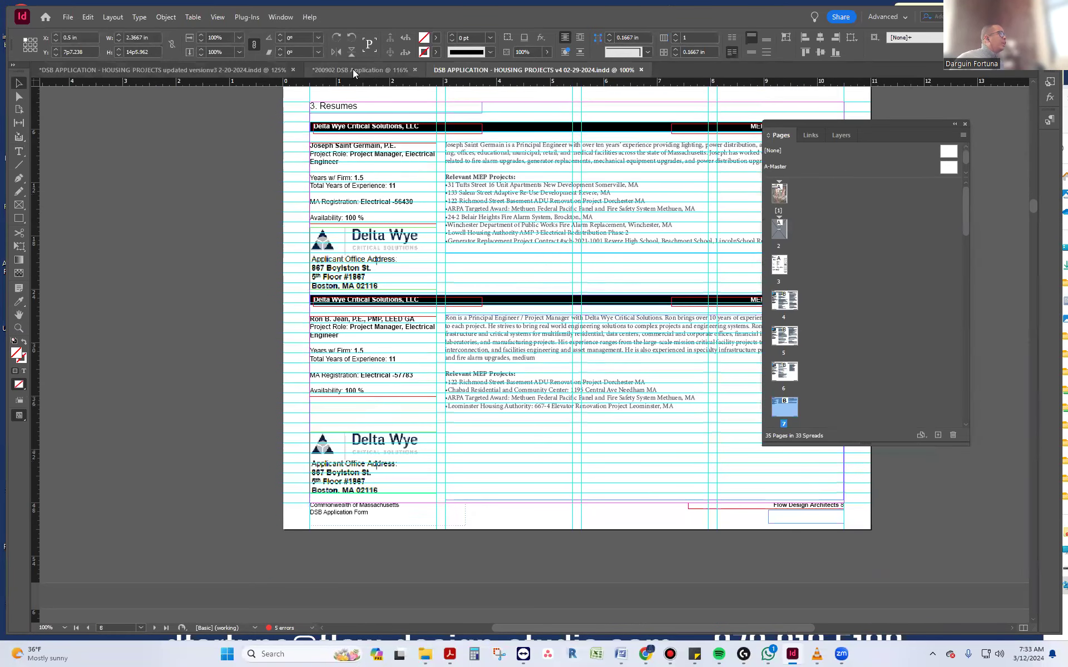
left_click(236, 69)
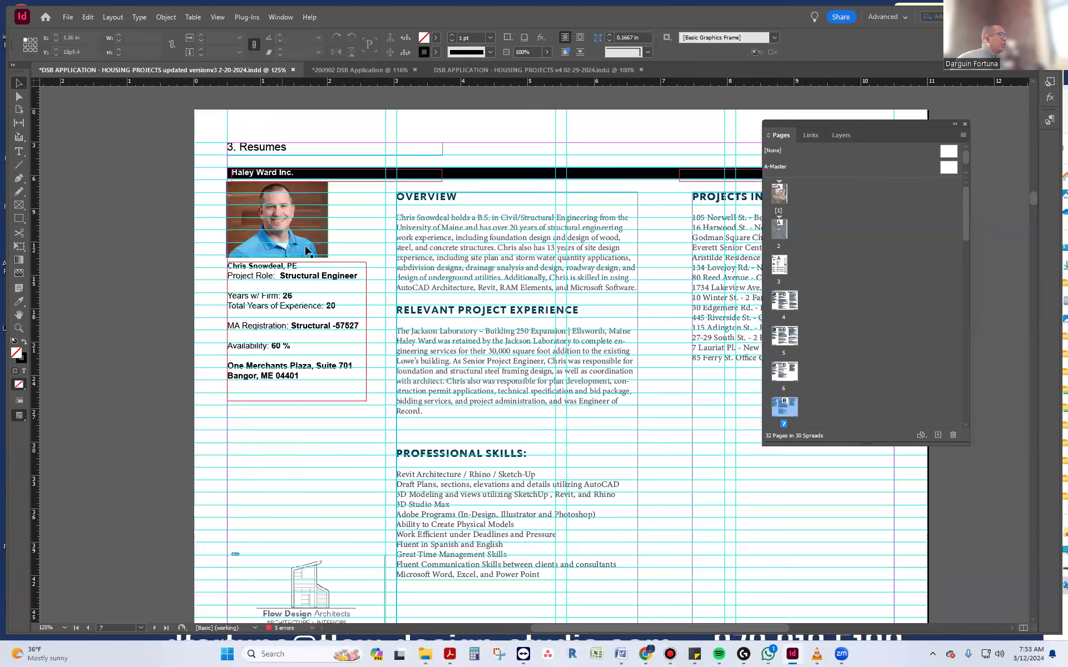
Add a blank line between the engineer's name and the "Project Role" line.
double_click(305, 264)
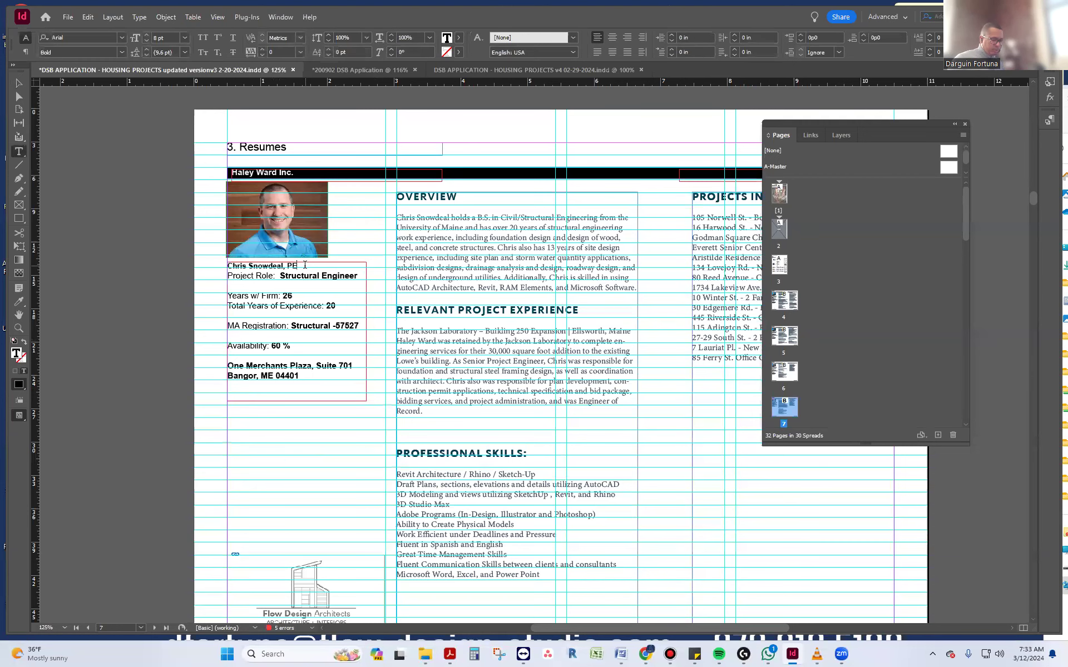
key("Return")
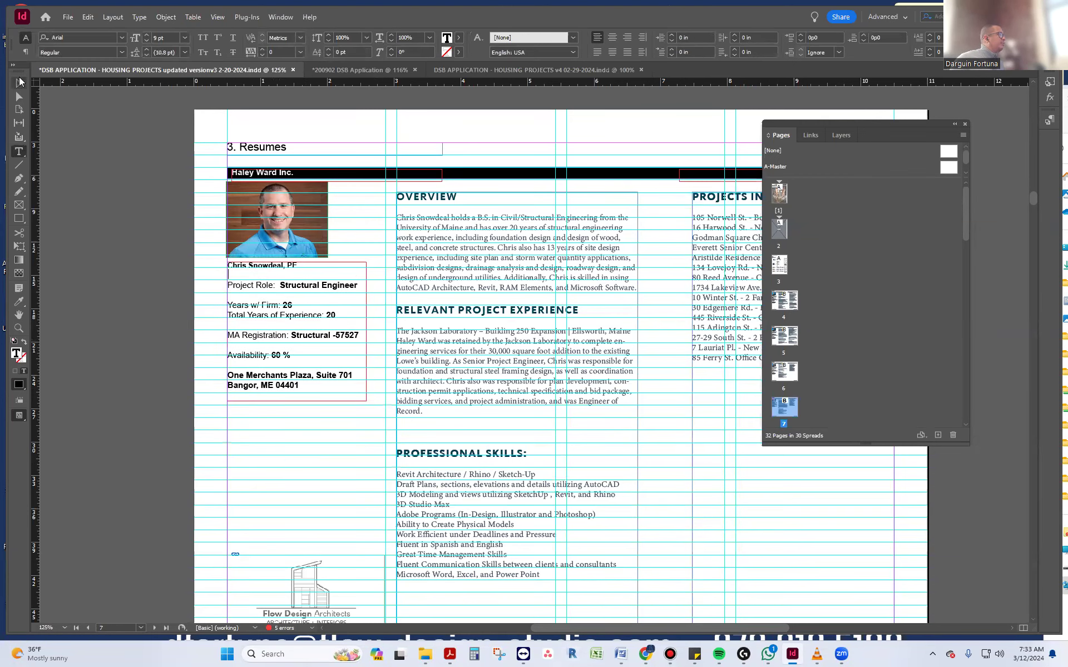
left_click(18, 82)
Copy the Haley Ward logo from the structural engineer's resume page in the v4 02-29-2024 document.
left_click(333, 603)
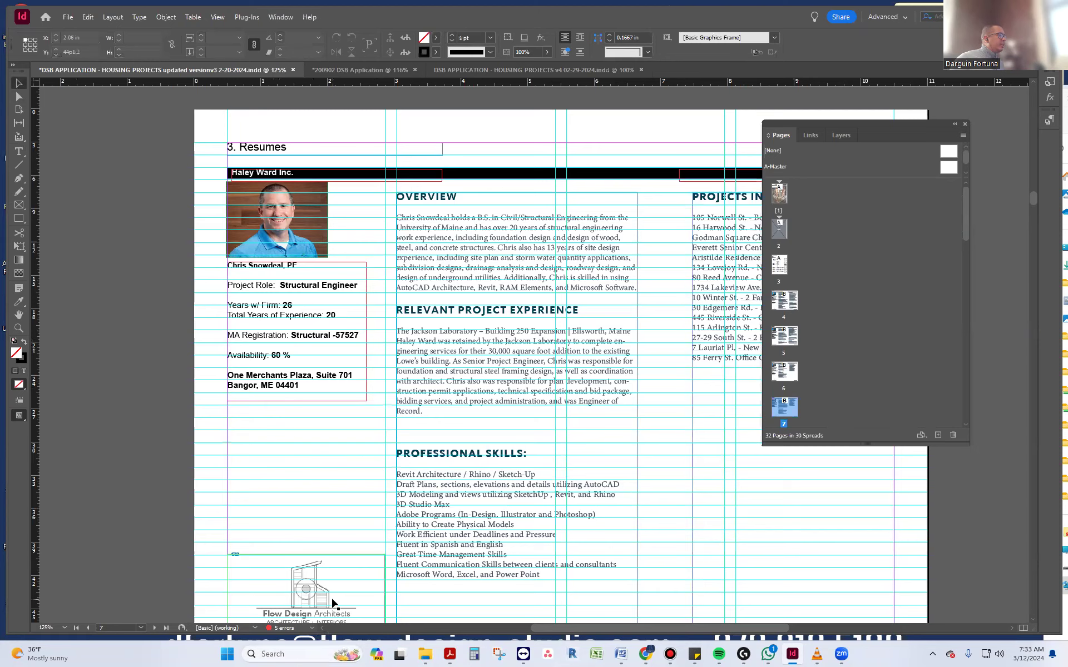
double_click(332, 601)
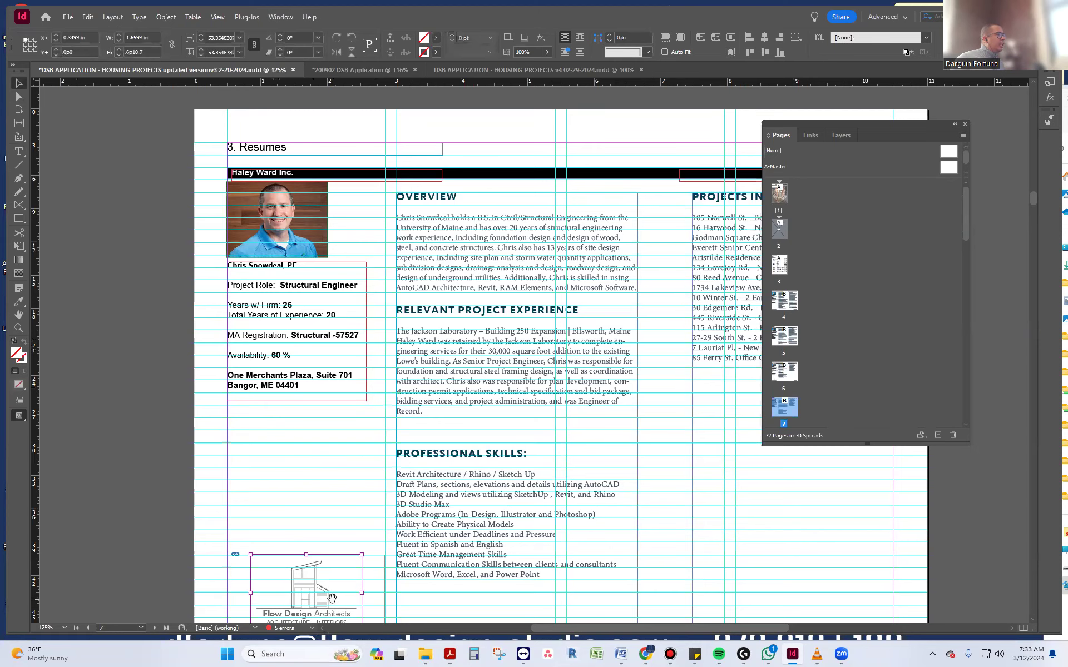
left_click(335, 485)
left_click(440, 69)
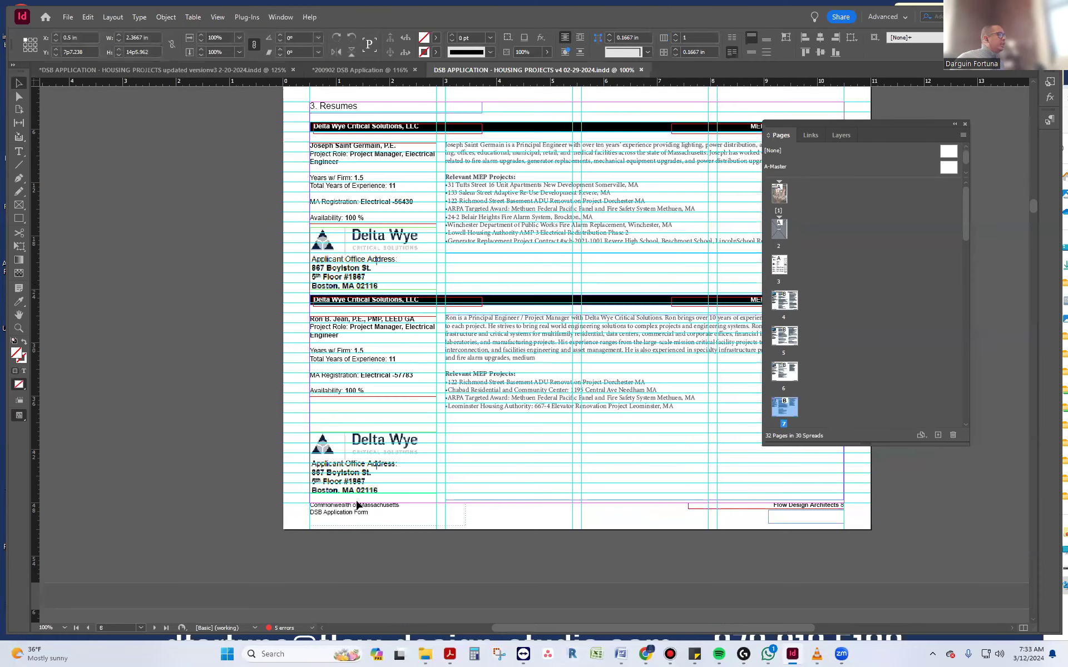
scroll(359, 399, "up", 5)
scroll(359, 411, "down", 4)
scroll(359, 417, "up", 5)
scroll(357, 423, "down", 3)
scroll(357, 422, "up", 5)
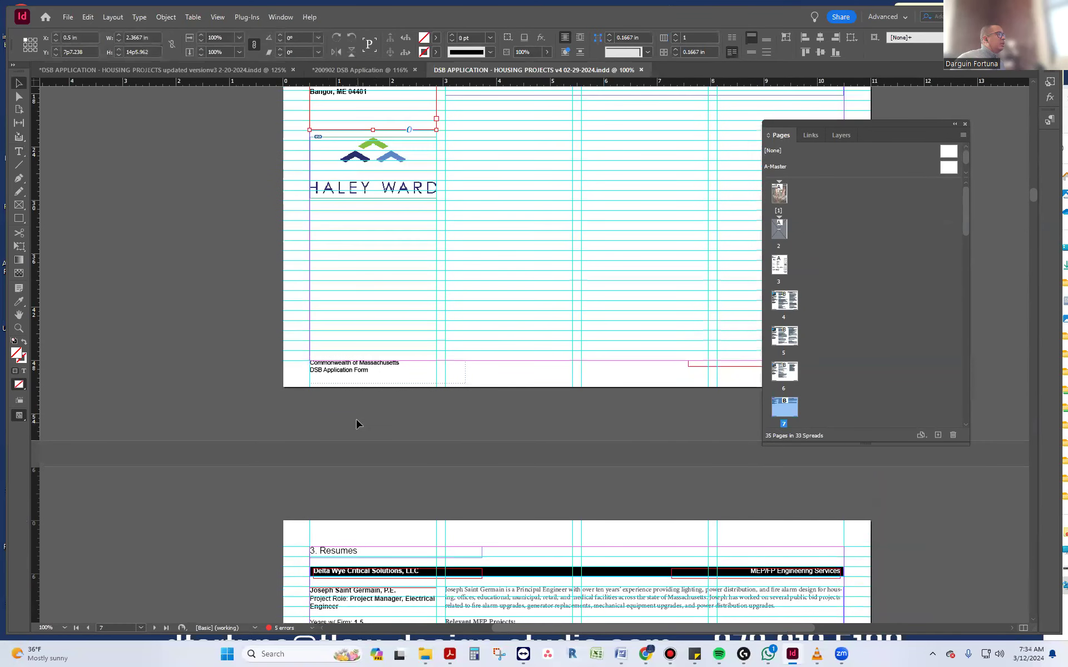
scroll(356, 425, "up", 1)
left_click(420, 226)
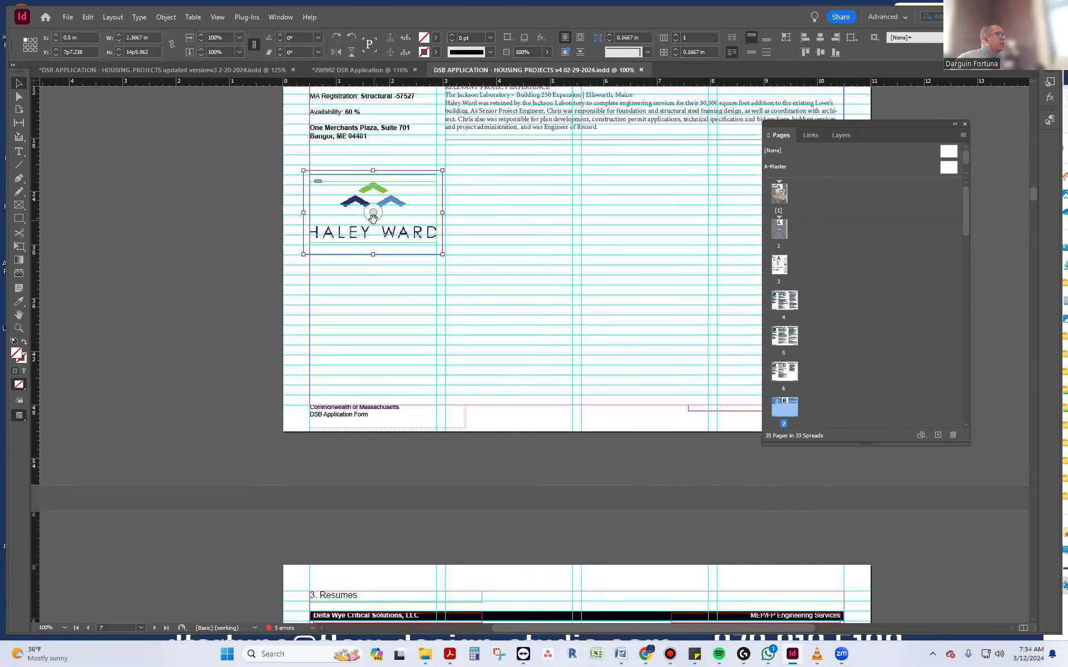
right_click(420, 225)
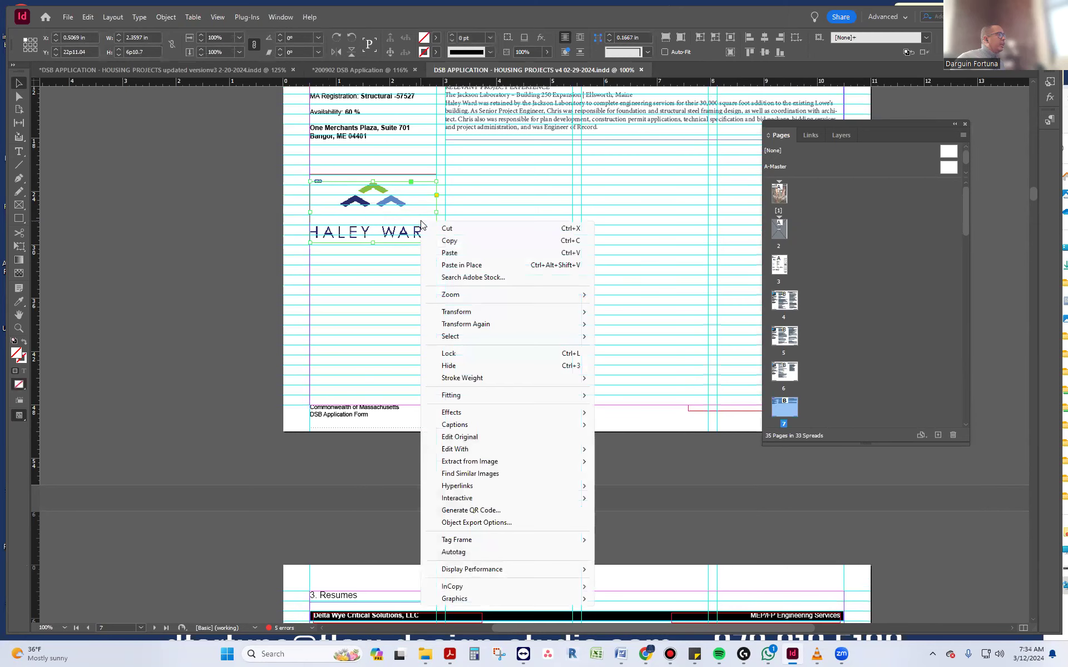
left_click(456, 241)
Delete the Flow Design Architects logo from its frame on the structural engineer's resume page in the updated versionv3 2-20-2024 document.
left_click(225, 71)
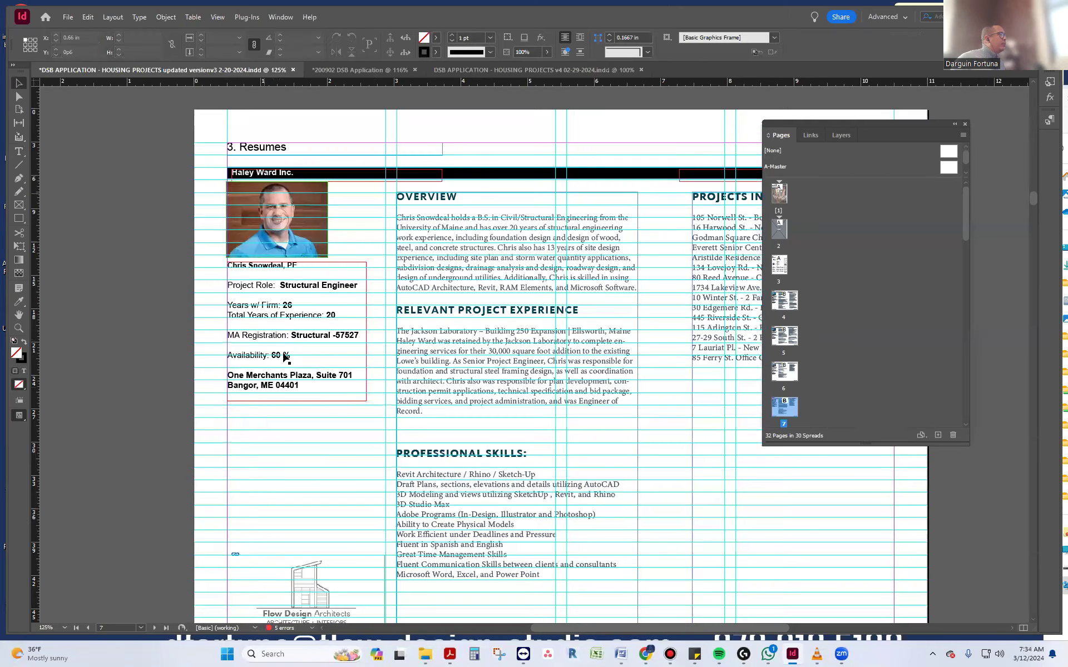
scroll(285, 358, "down", 3)
left_click(340, 460)
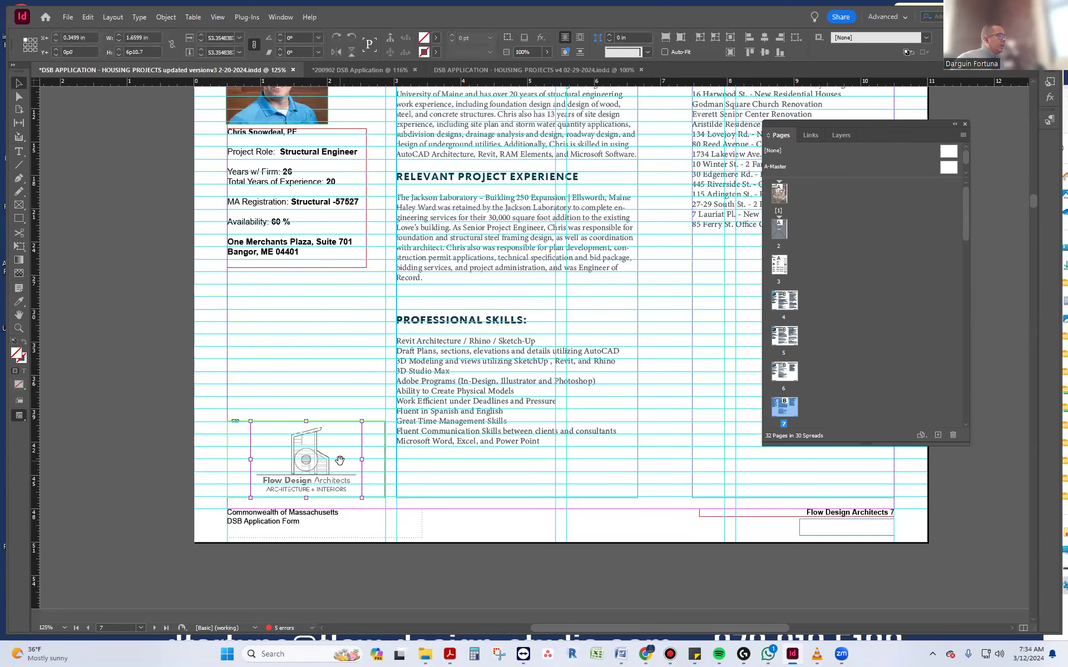
right_click(340, 460)
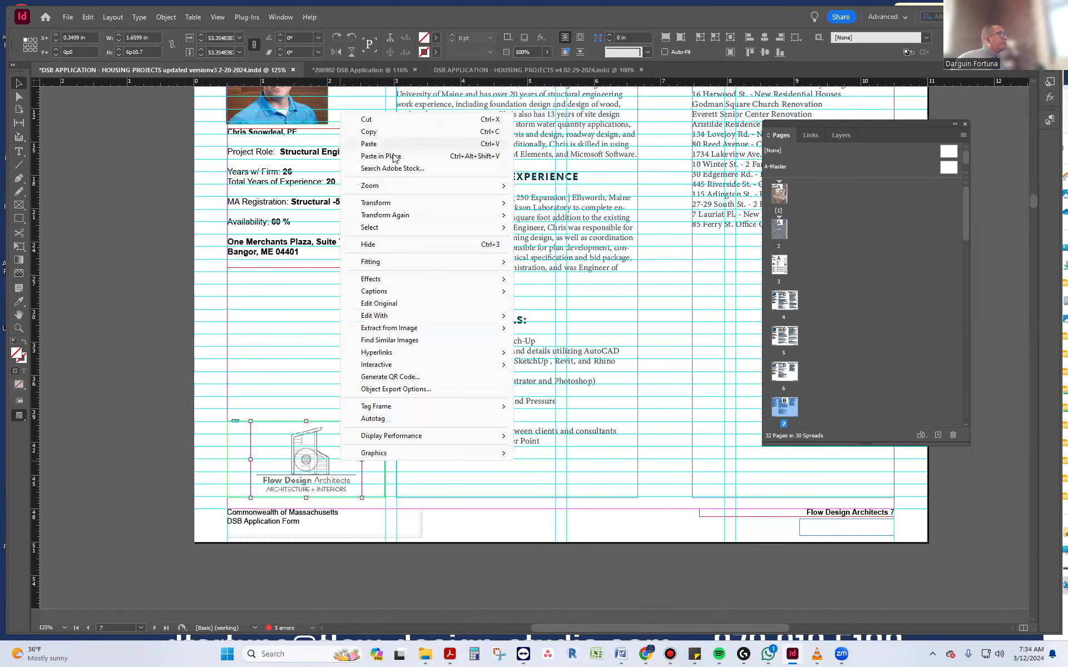
left_click(329, 447)
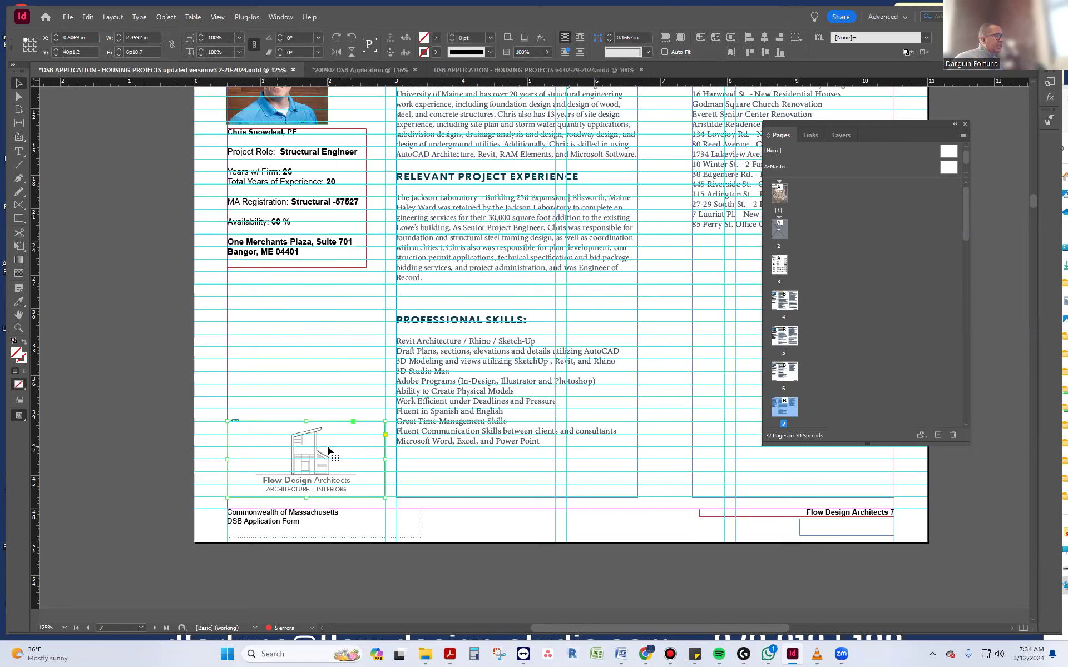
left_click(310, 449)
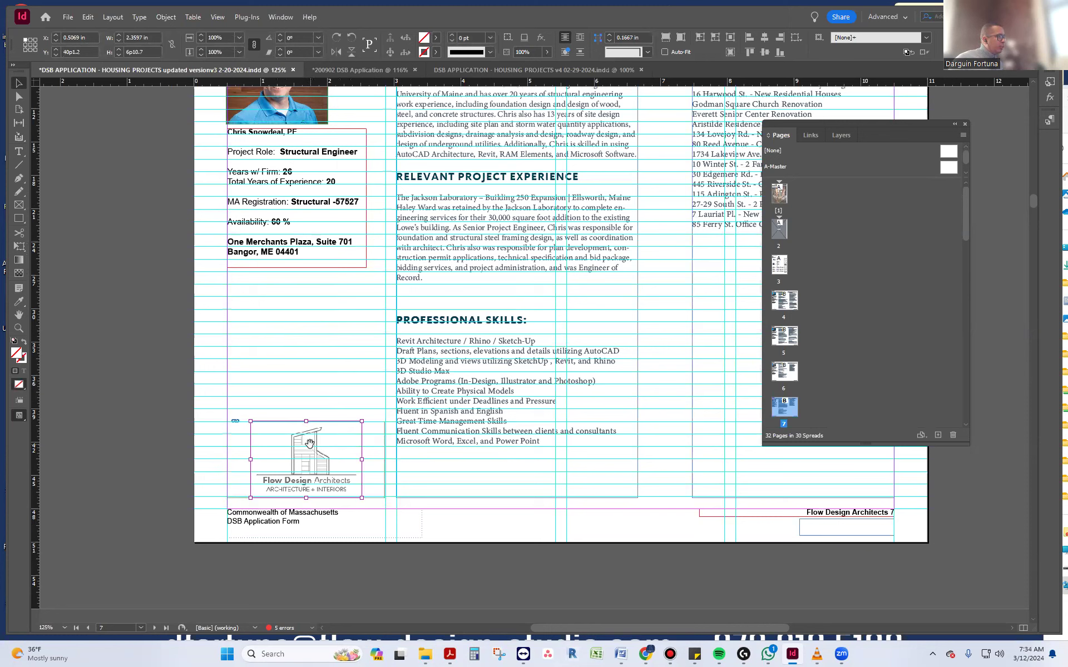
key("Delete")
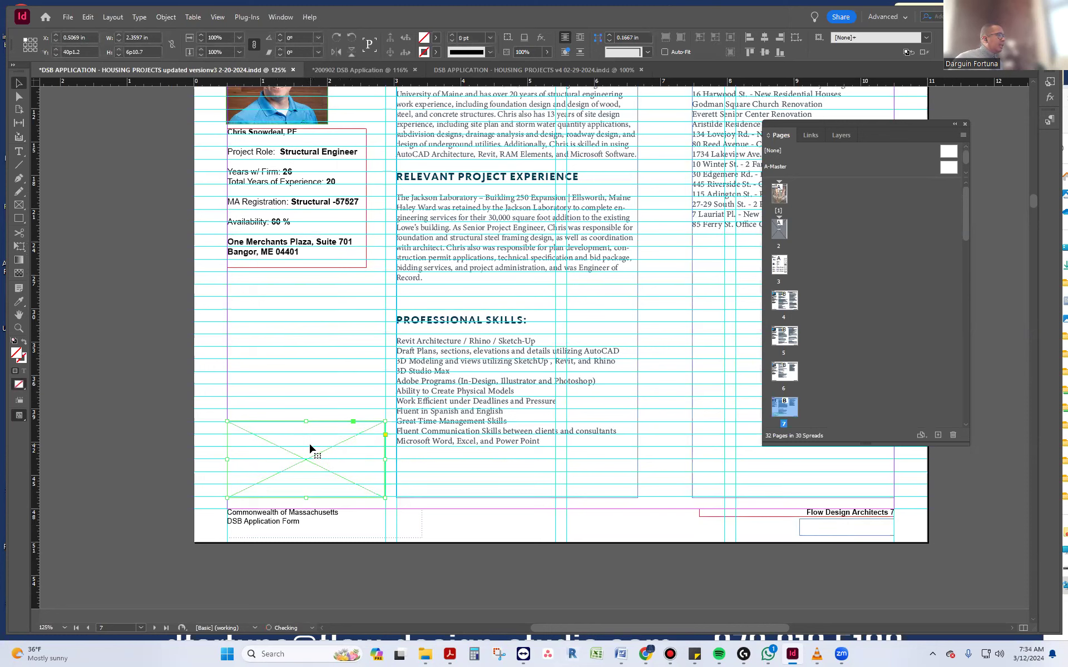
Paste the copied Haley Ward logo into the empty logo frame and fit the content proportionally.
right_click(310, 446)
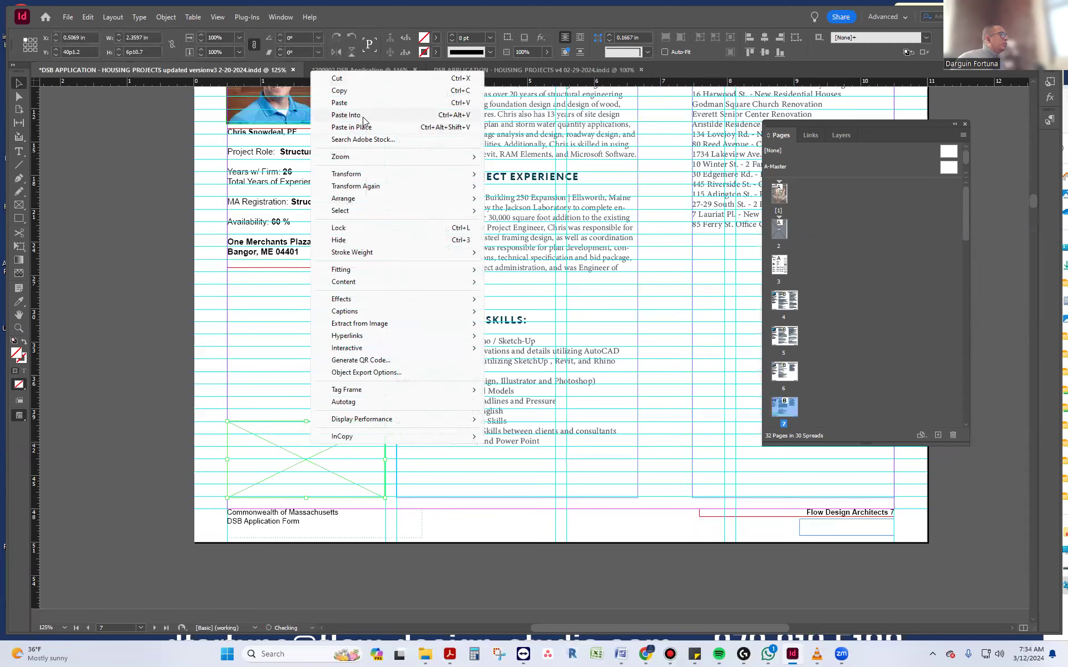
left_click(345, 115)
right_click(333, 443)
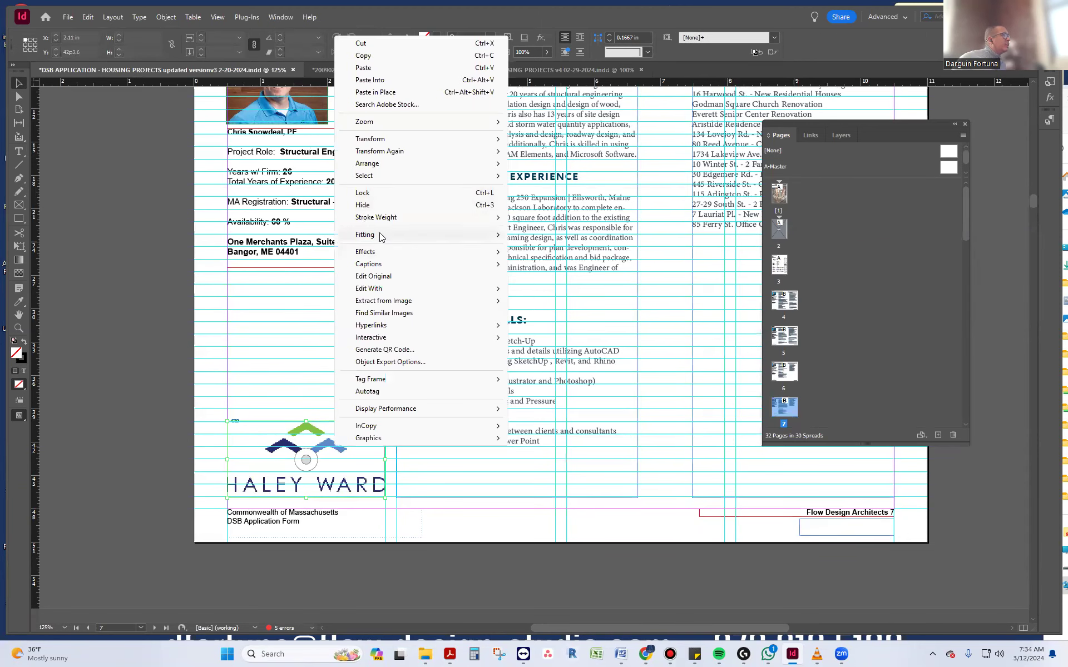
mouse_move(382, 236)
left_click(551, 247)
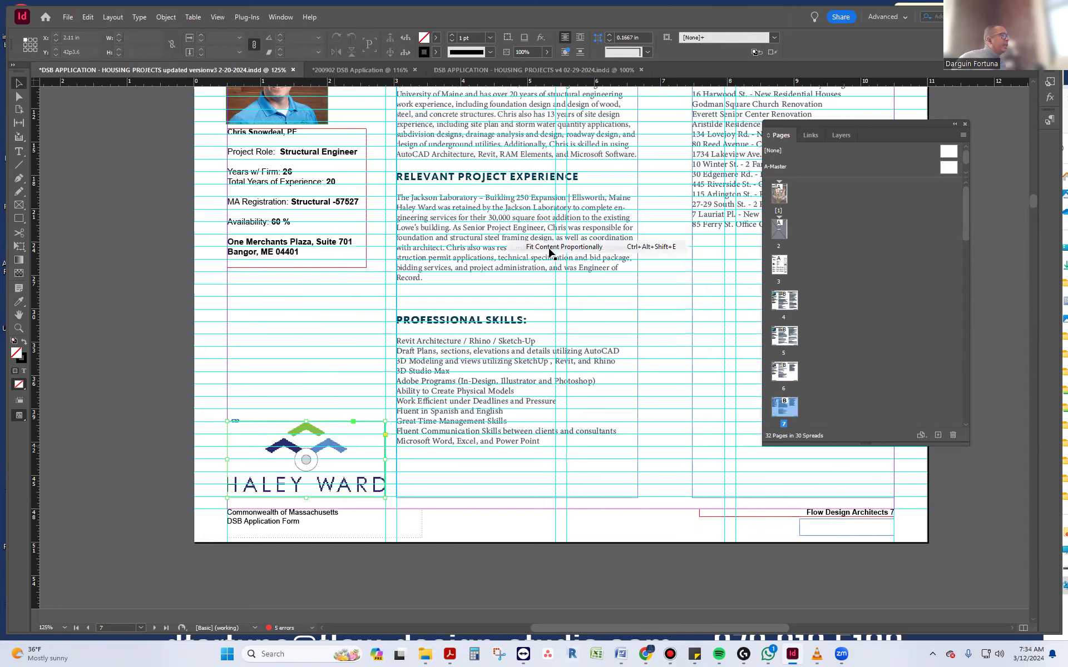
left_click(351, 362)
scroll(309, 373, "down", 1)
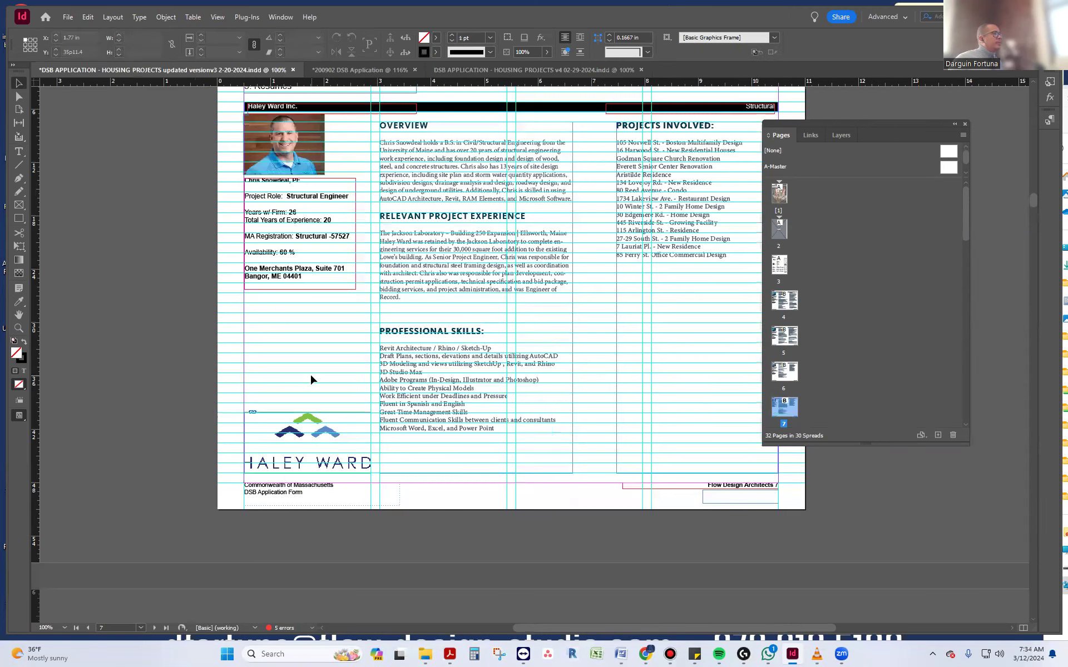
double_click(509, 431)
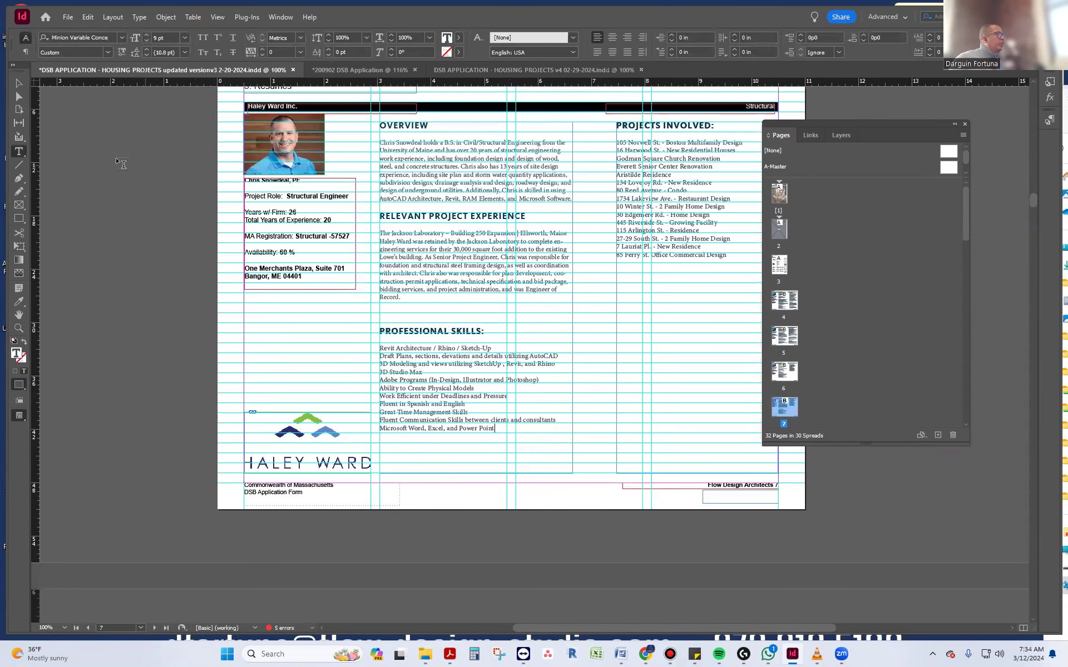
left_click(21, 84)
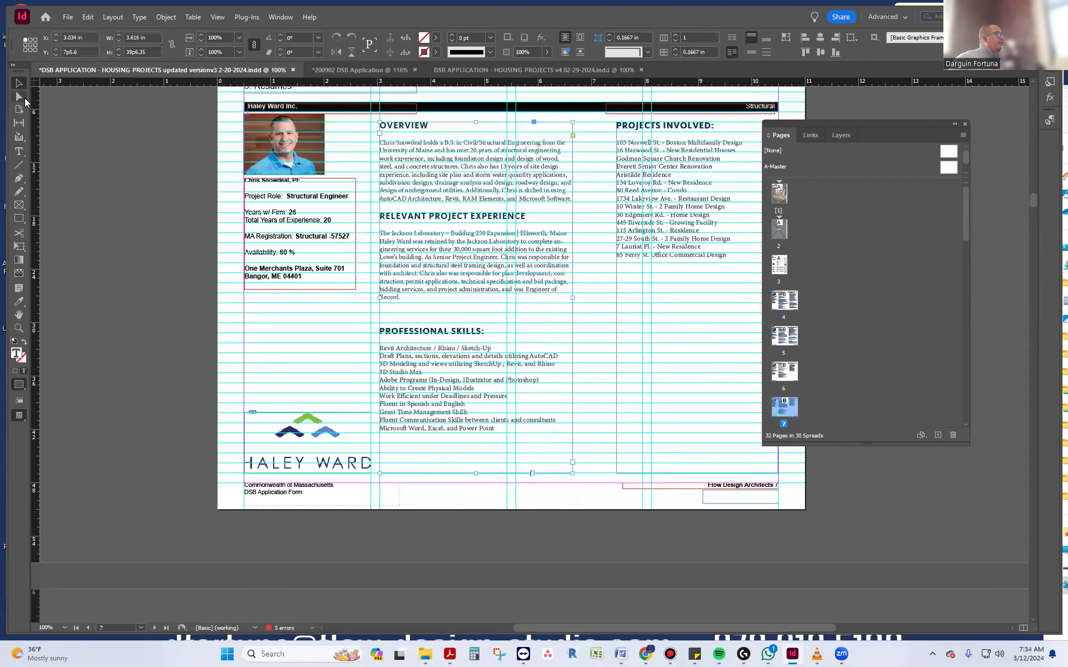
left_click(350, 68)
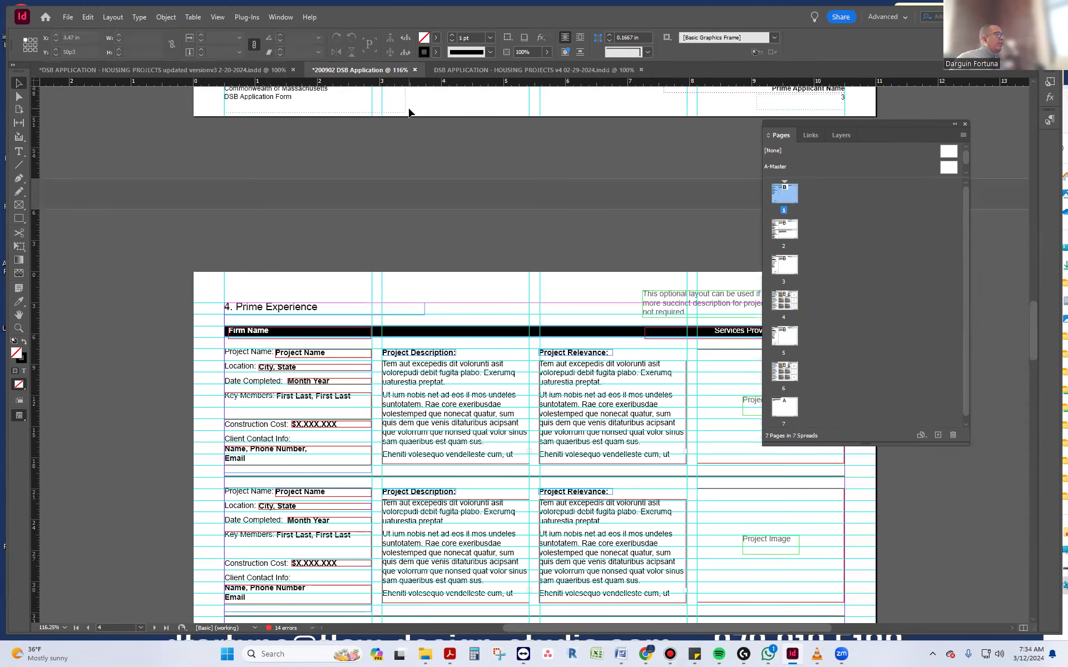
left_click(199, 69)
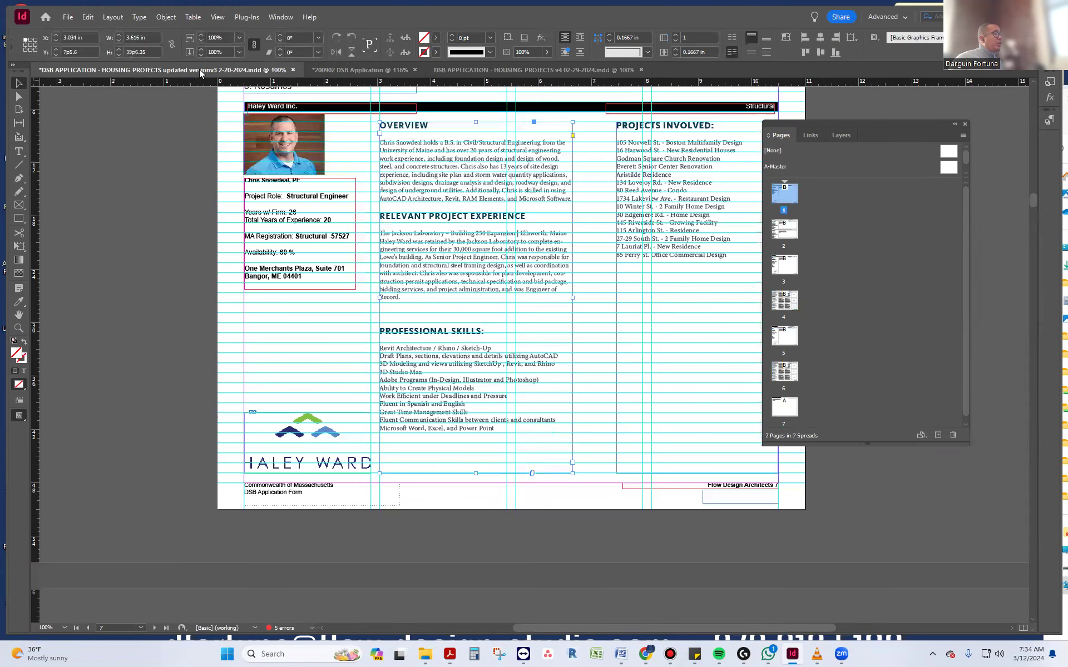
Copy page 8 with the Delta Wye resumes from the v4 02-29-2024 document to after page 16 of the updated versionv3 document, keeping the original.
left_click(499, 71)
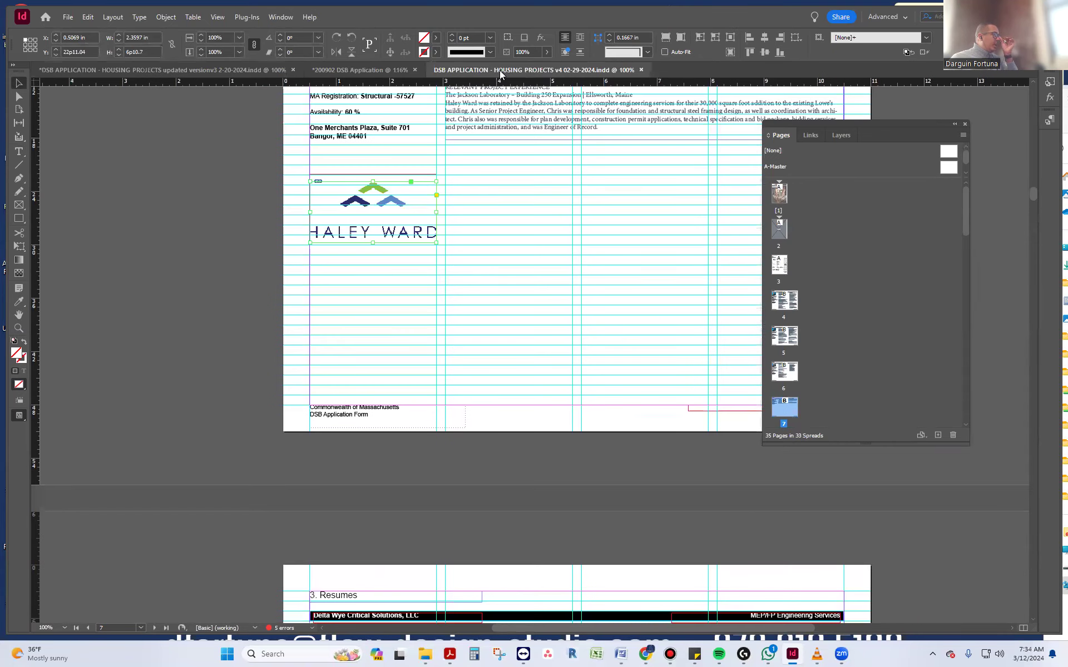
scroll(442, 292, "down", 4)
scroll(443, 295, "down", 4)
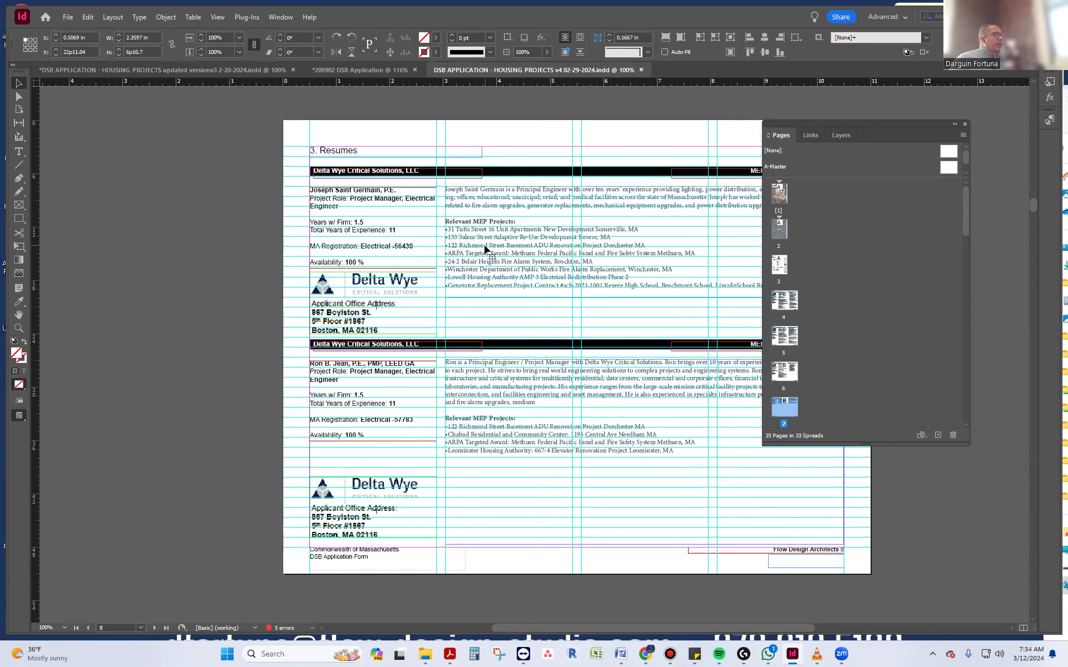
left_click(238, 302)
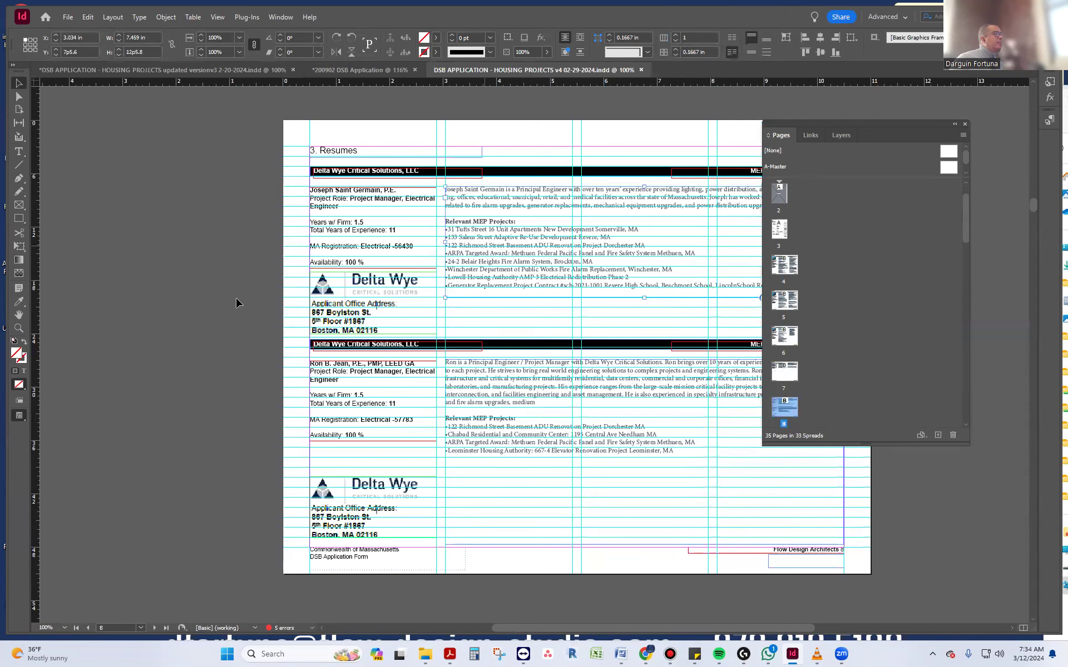
right_click(782, 414)
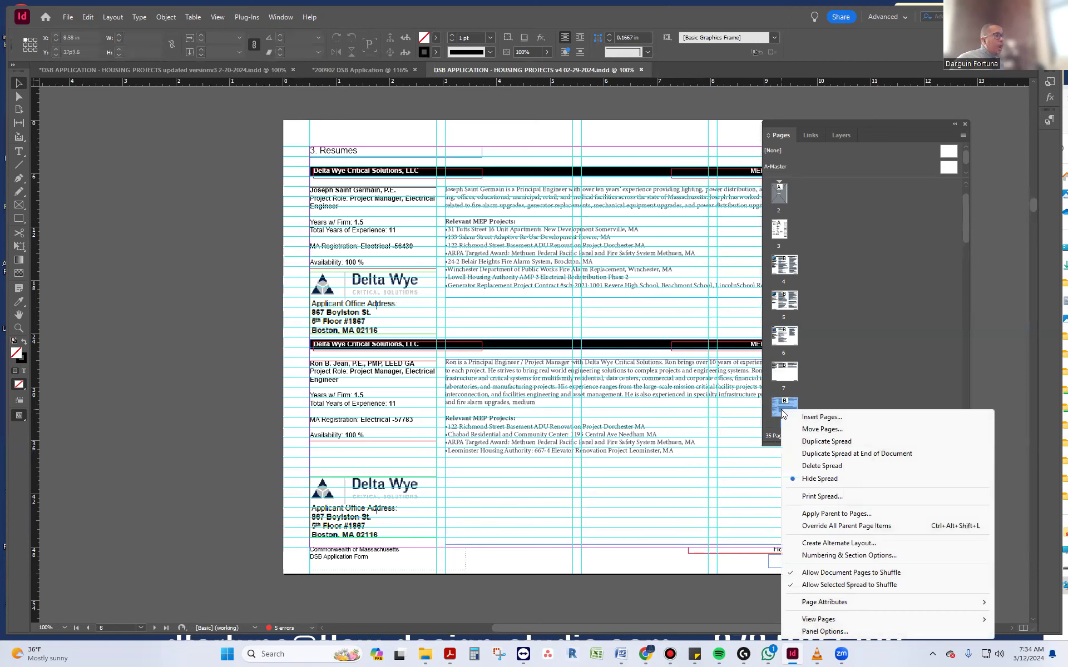
left_click(822, 429)
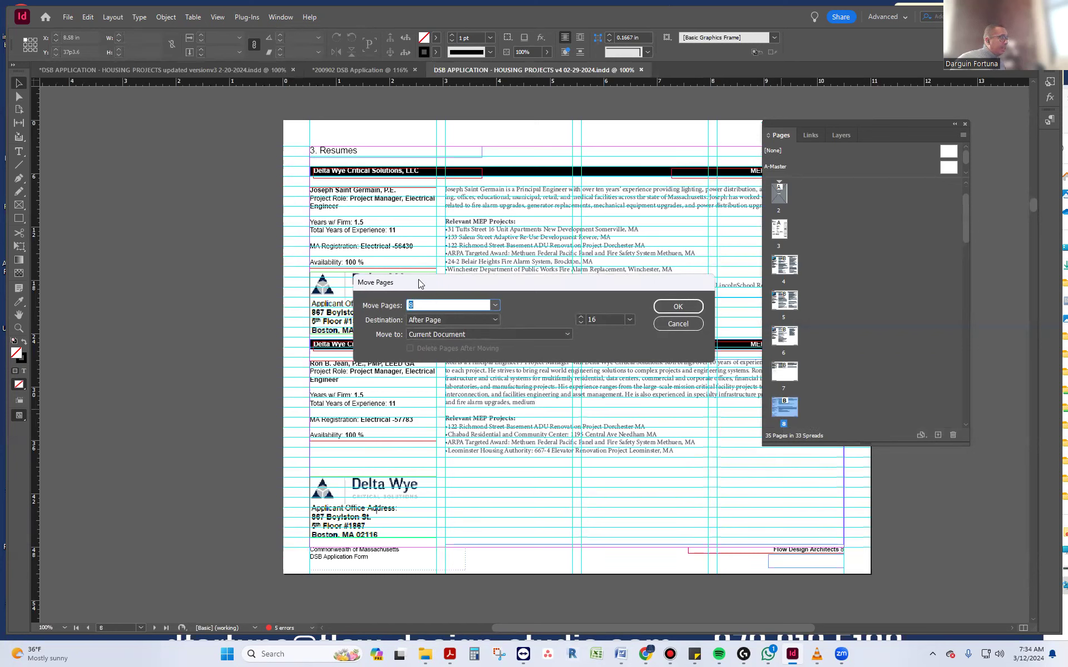
left_click(448, 336)
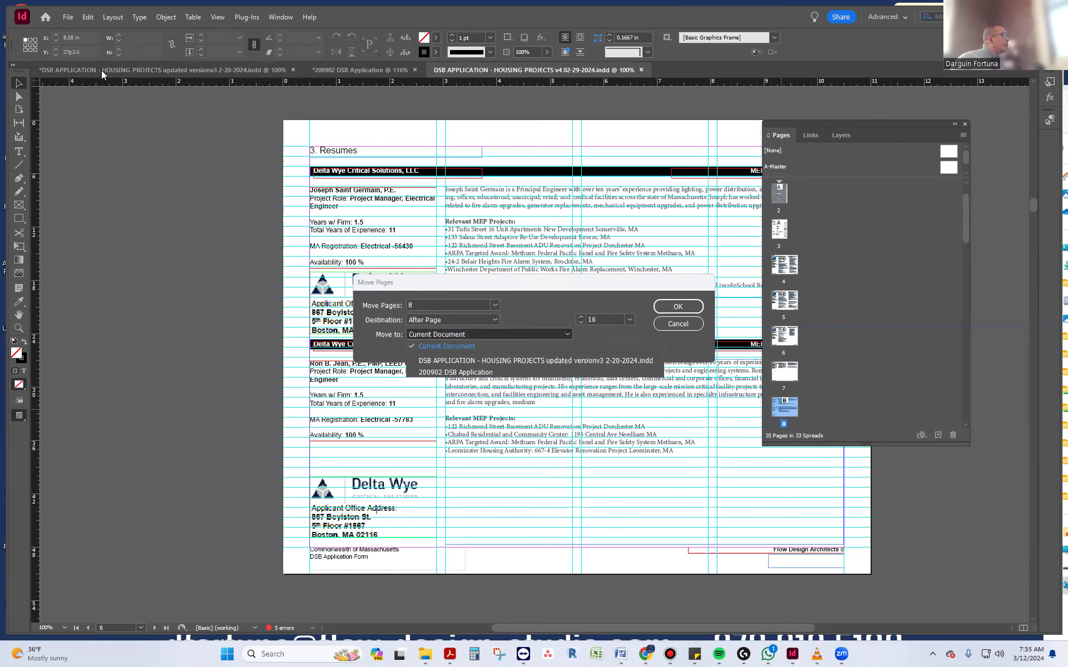
left_click(509, 357)
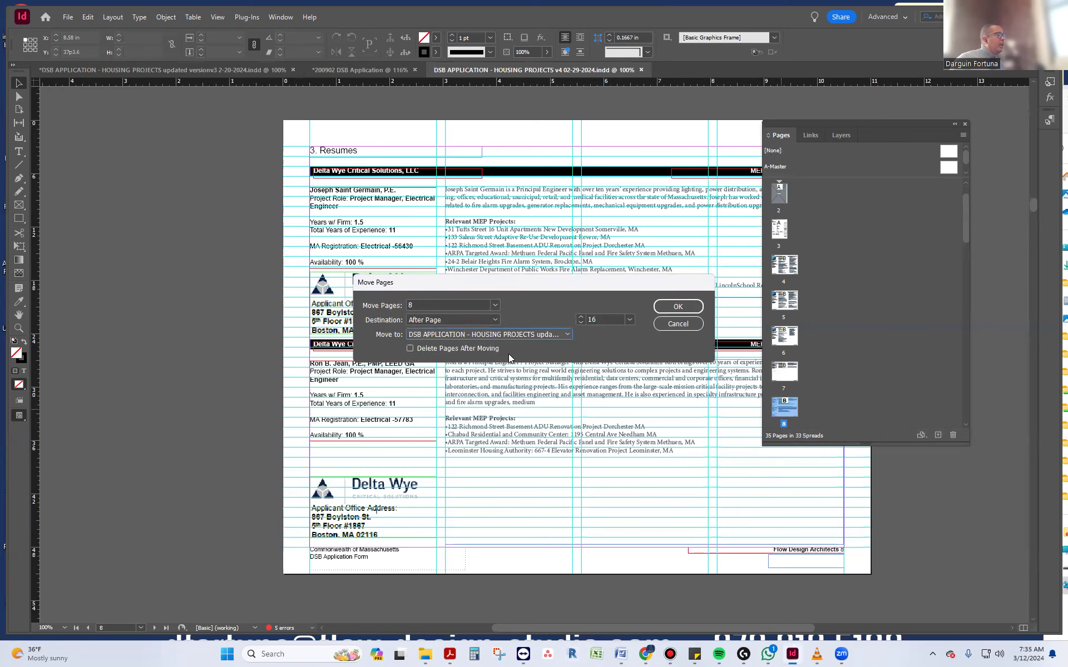
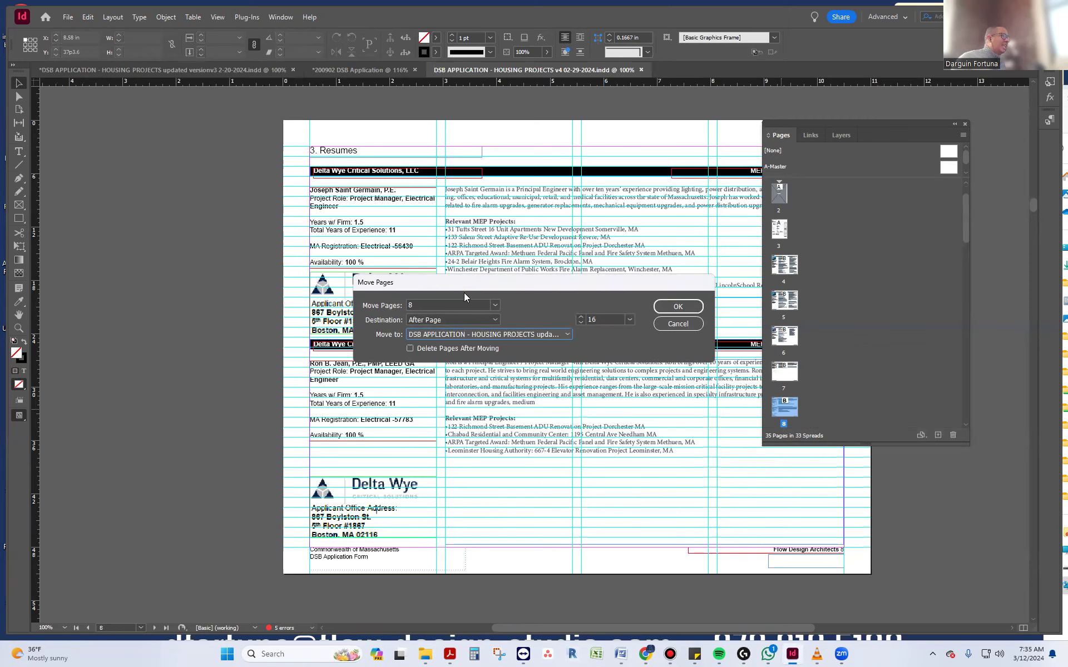
left_click(679, 306)
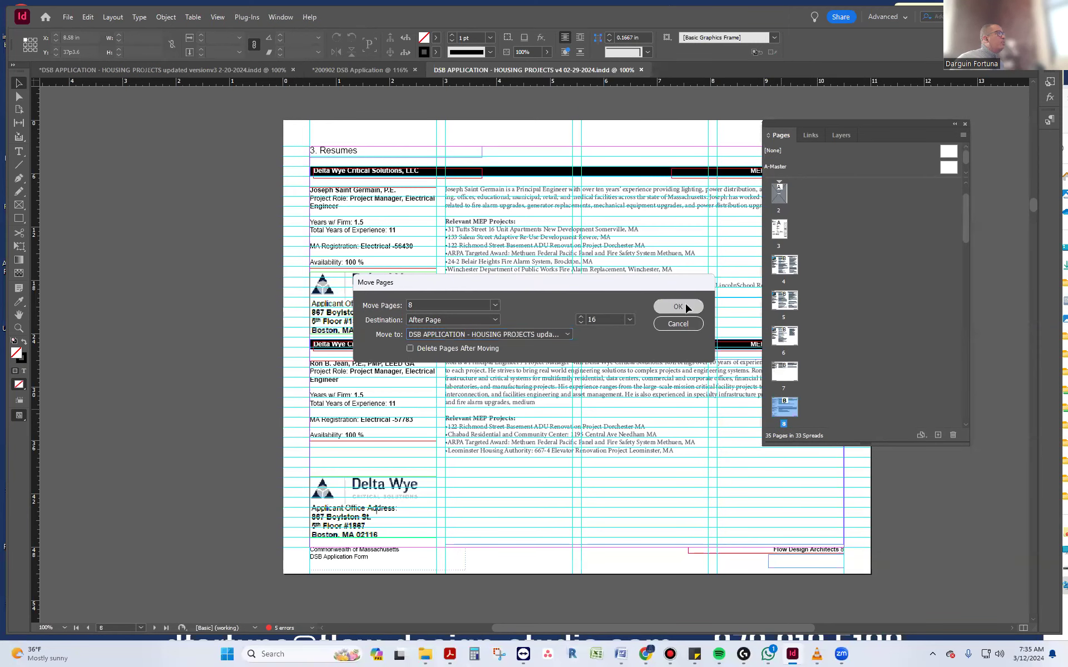
Locate the transferred Delta Wye resume page in the updated versionv3 document and move it forward to page 10.
left_click(224, 71)
scroll(300, 288, "down", 5)
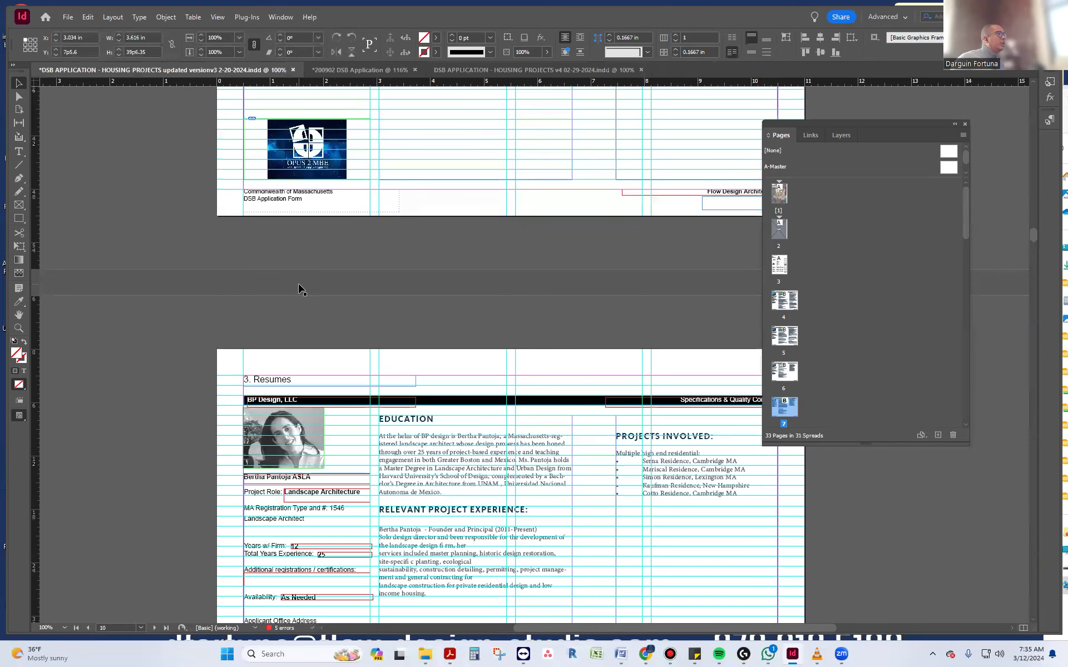
scroll(299, 287, "down", 10)
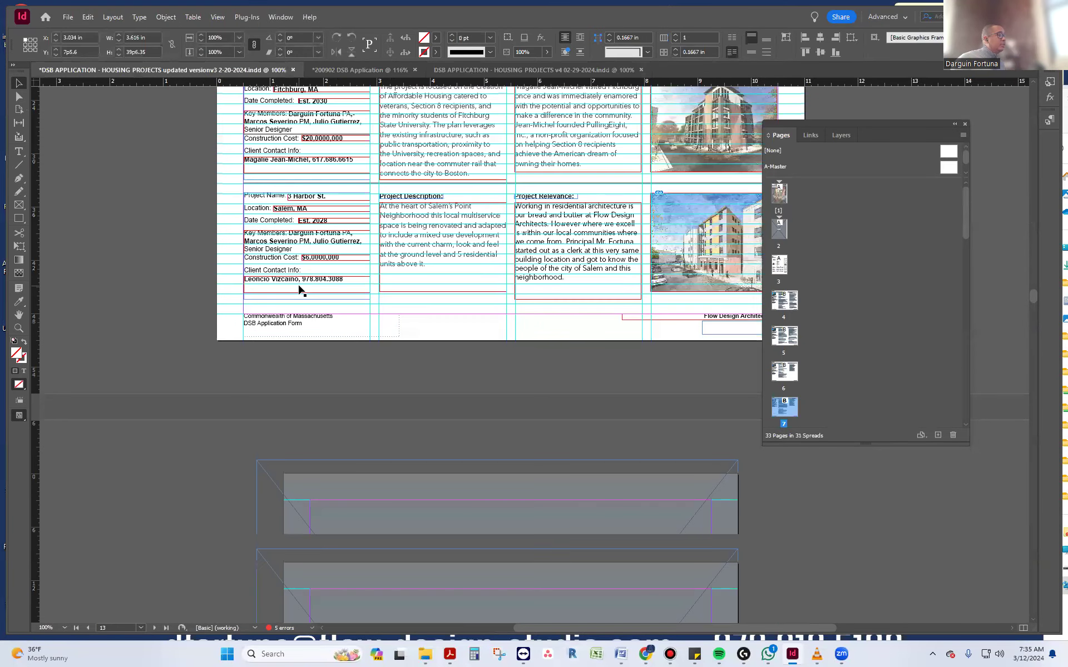
scroll(299, 290, "down", 10)
scroll(299, 291, "down", 8)
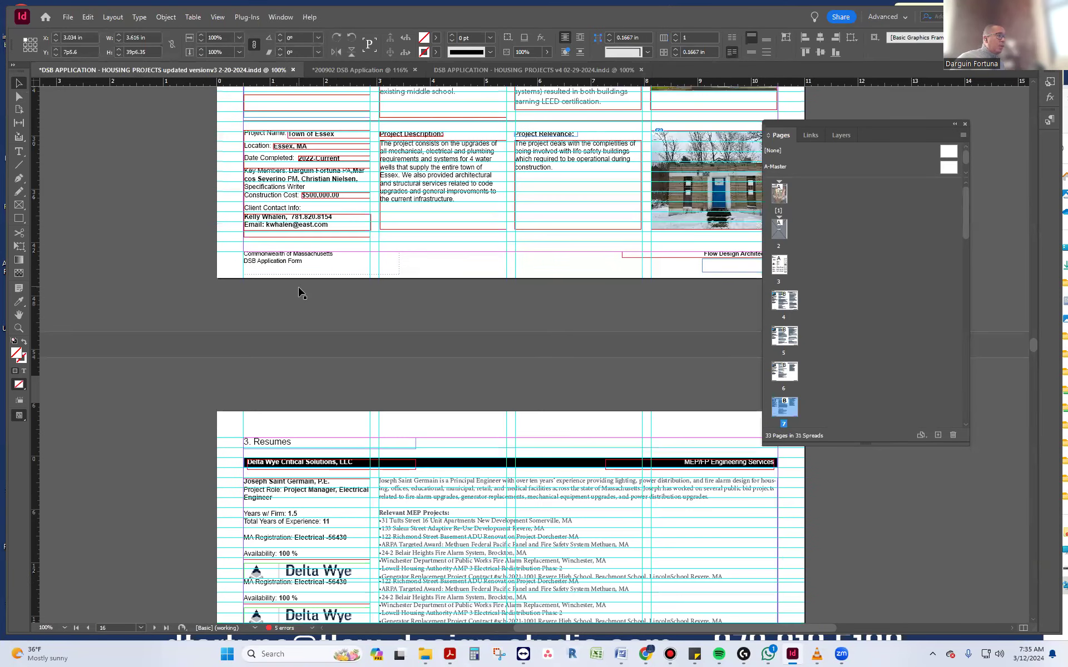
scroll(578, 384, "down", 10)
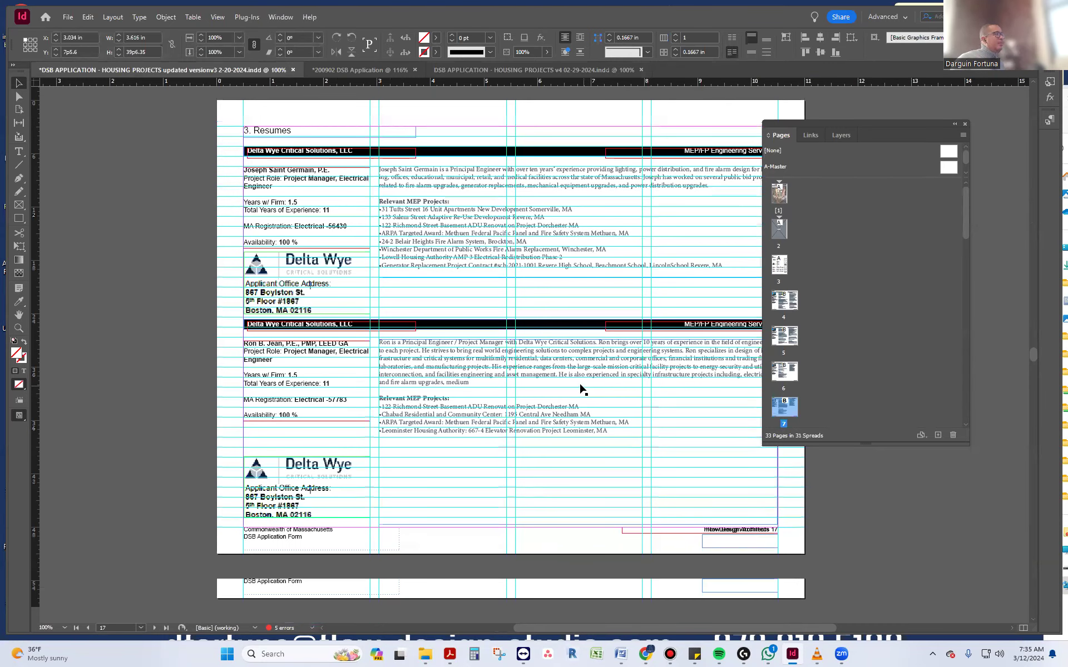
scroll(575, 386, "up", 5)
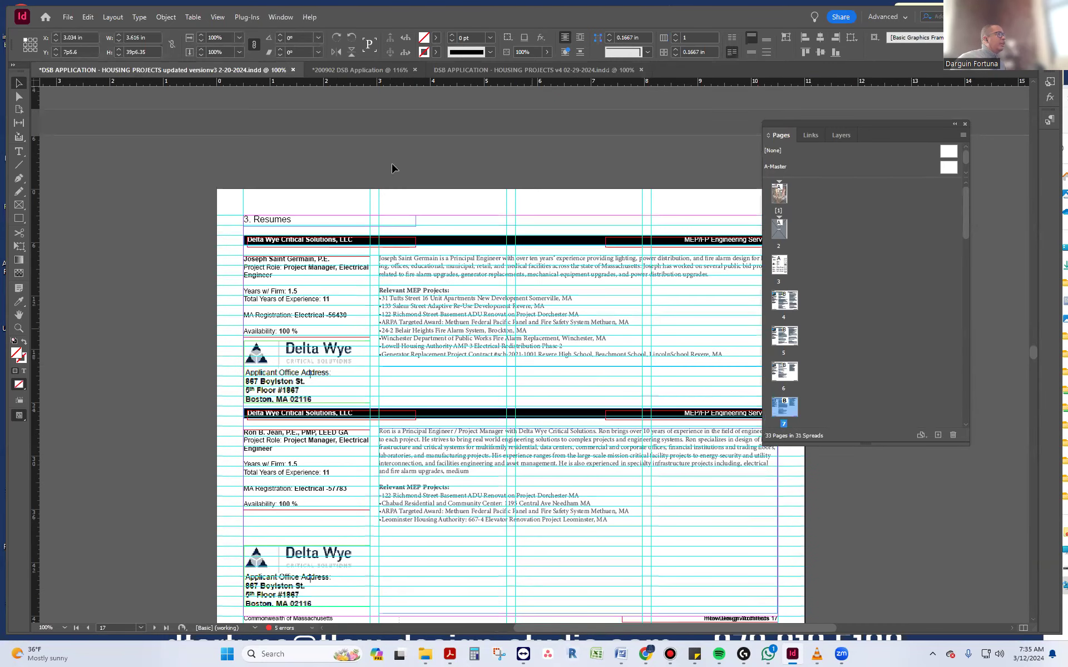
left_click_drag(786, 409, 783, 236)
left_click(695, 205)
scroll(809, 273, "up", 3)
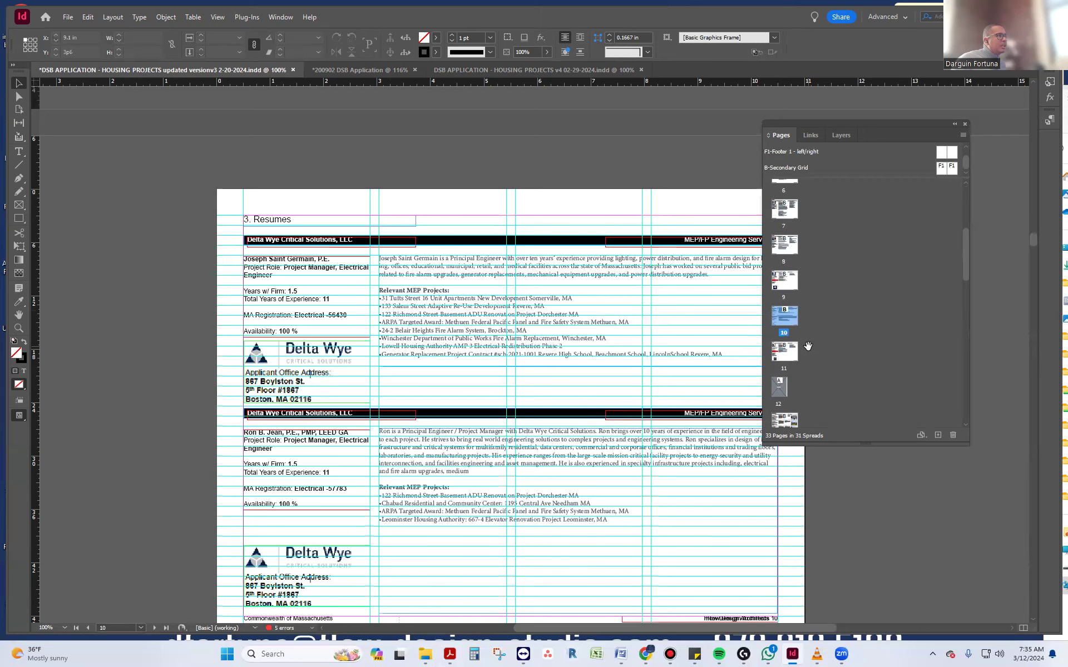
Move the Delta Wye resume page directly after the Haley Ward structural engineer's page, as page 8.
scroll(807, 345, "up", 2)
left_click_drag(782, 378, 785, 285)
double_click(784, 264)
scroll(302, 338, "down", 3)
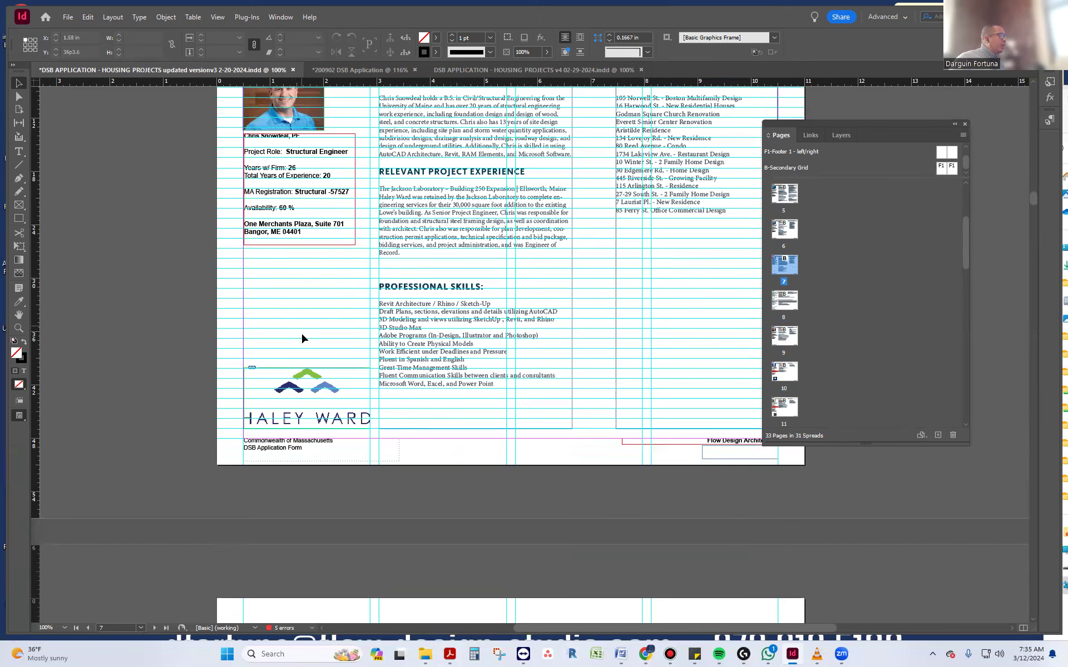
scroll(301, 338, "down", 10)
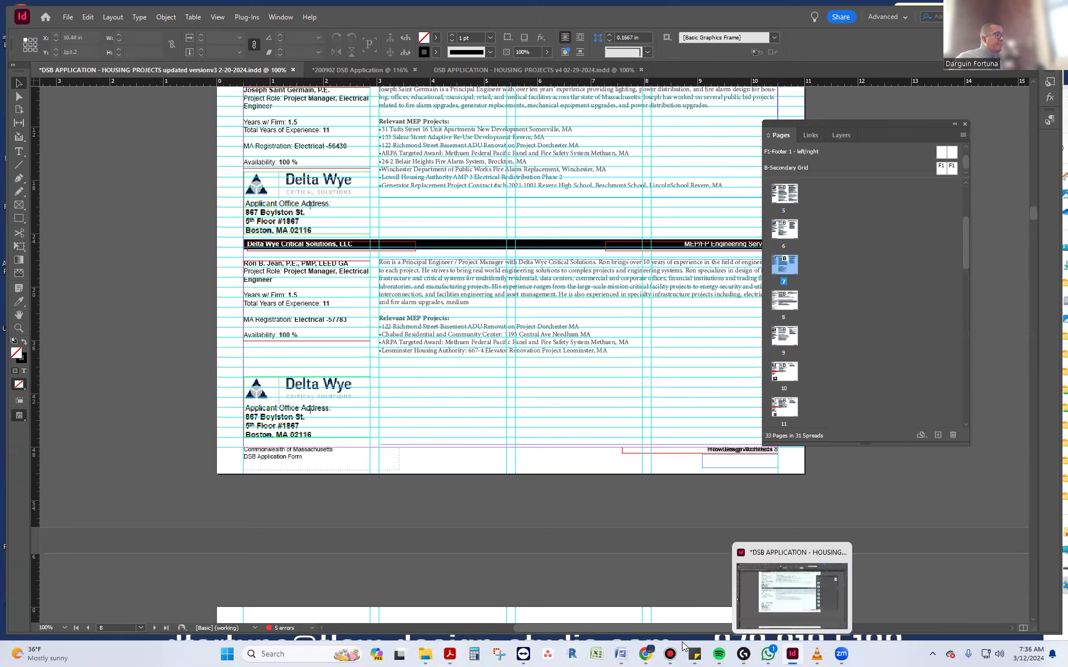
Switch to Acrobat and examine the Prime Experience page layouts in the Johnson Roberts Associates sample application.
mouse_move(450, 654)
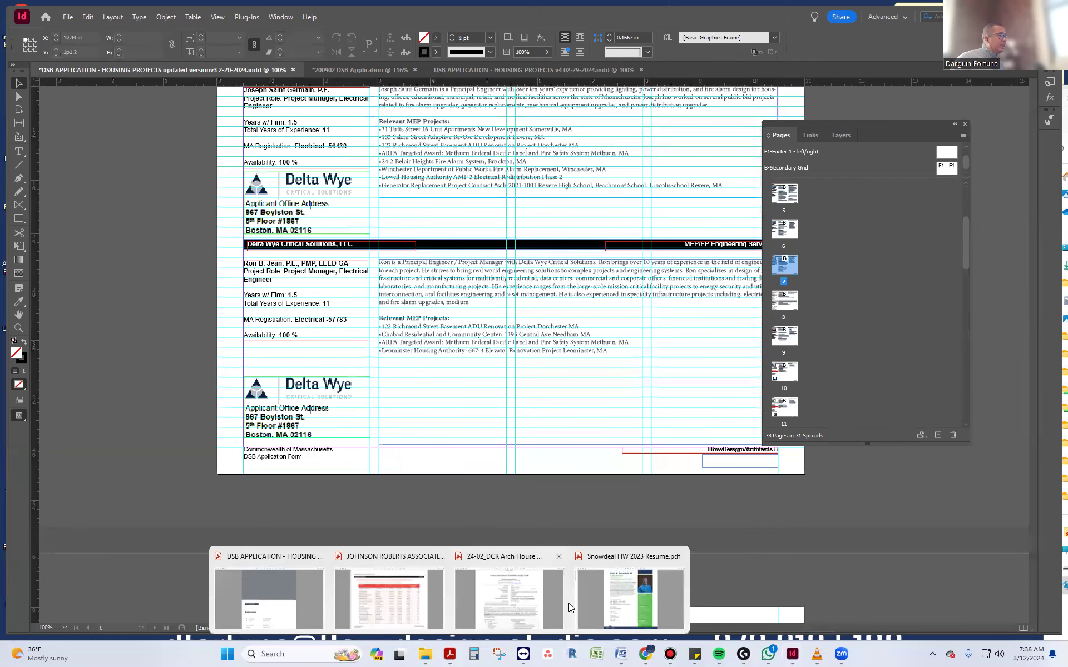
left_click(383, 591)
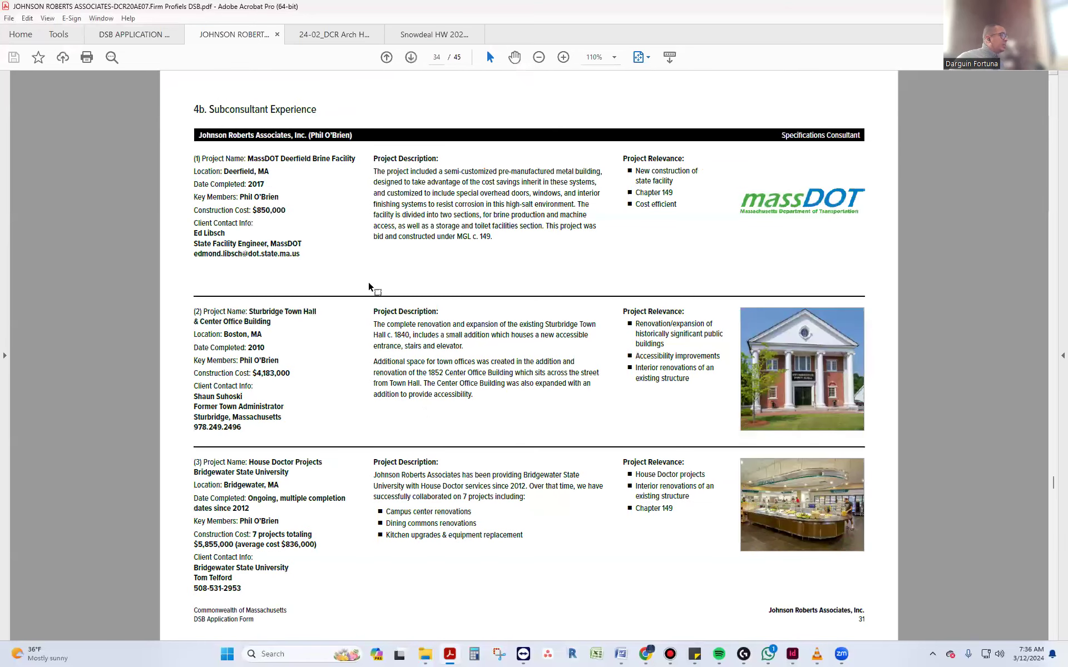
scroll(374, 315, "up", 10)
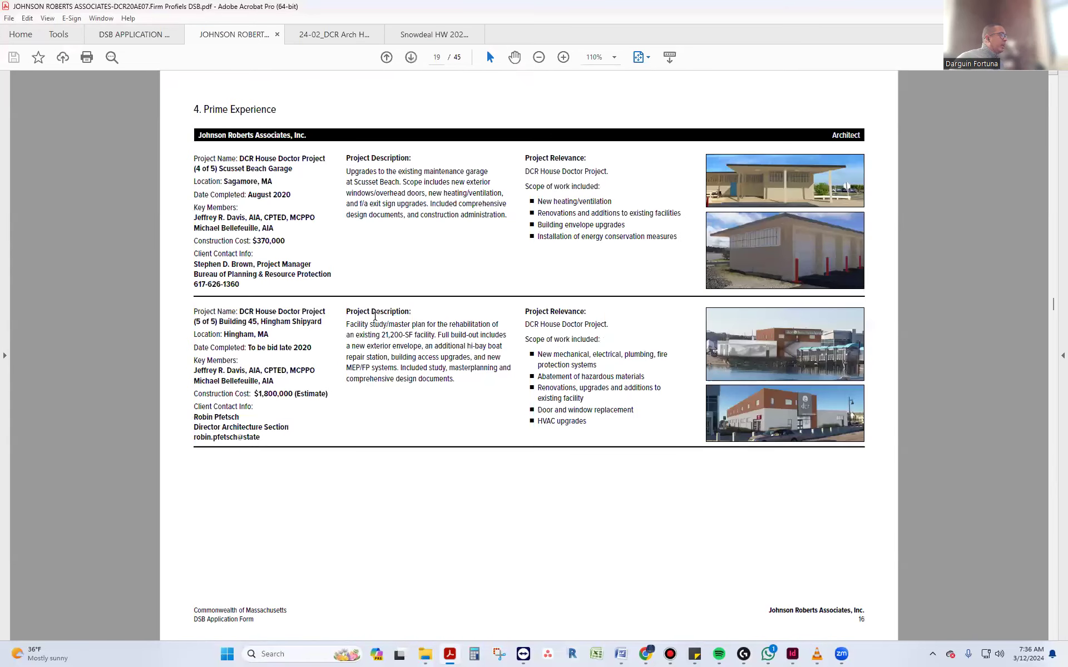
scroll(483, 333, "down", 2)
scroll(483, 333, "up", 6)
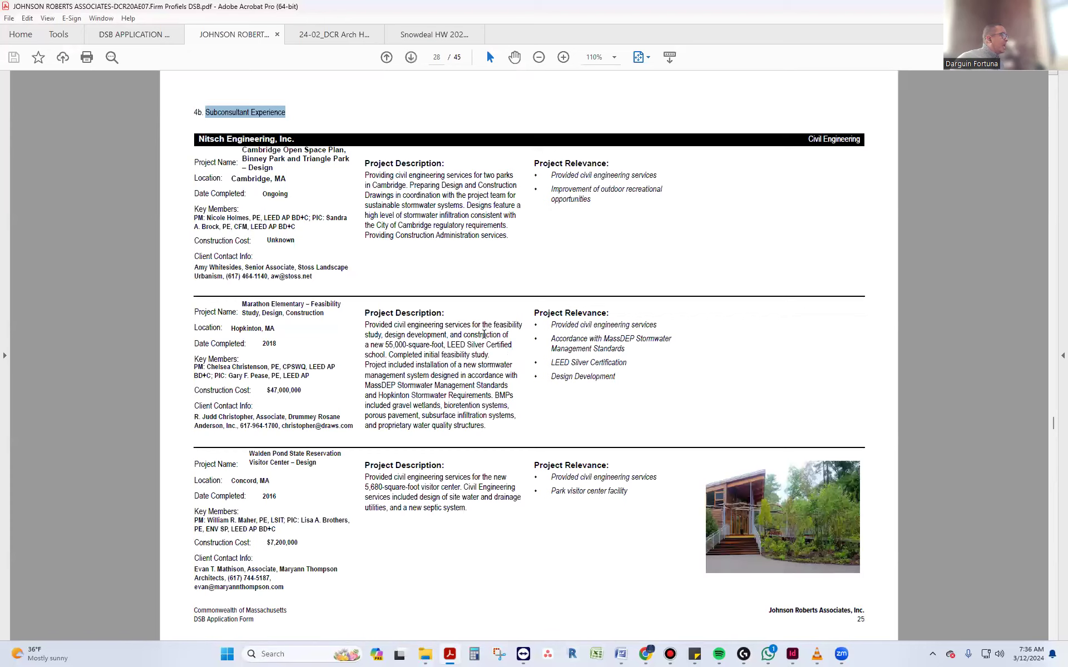
scroll(483, 334, "up", 3)
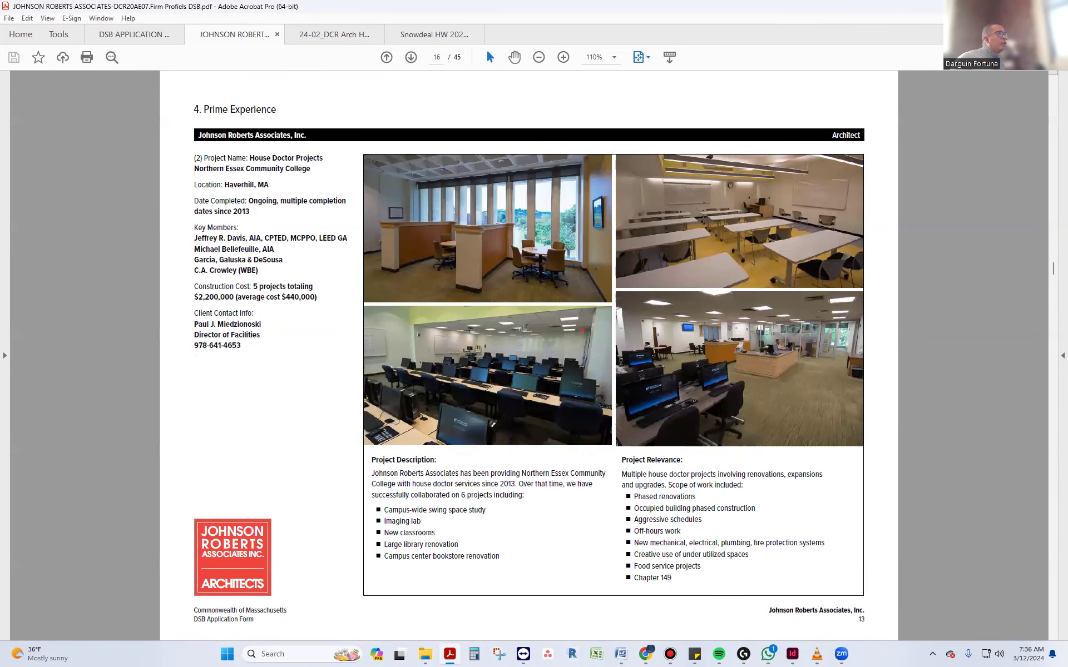
Back in InDesign, copy page 3 of 200902 DSB Application to after page 7 of the updated versionv3 document, keeping the original.
key("alt+Tab")
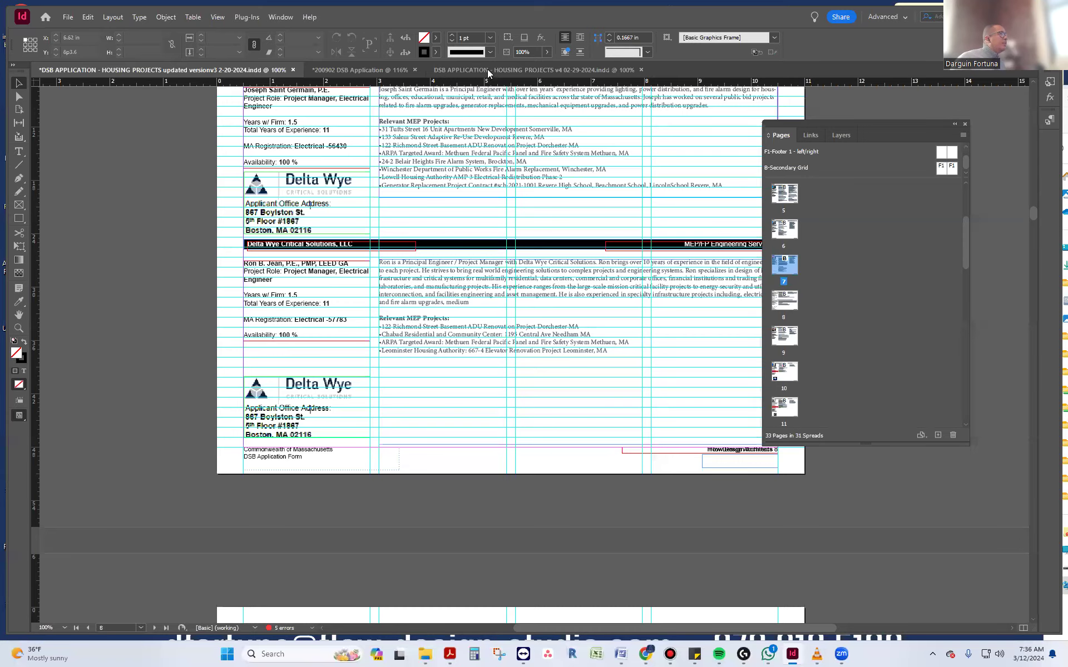
left_click(487, 69)
left_click(376, 69)
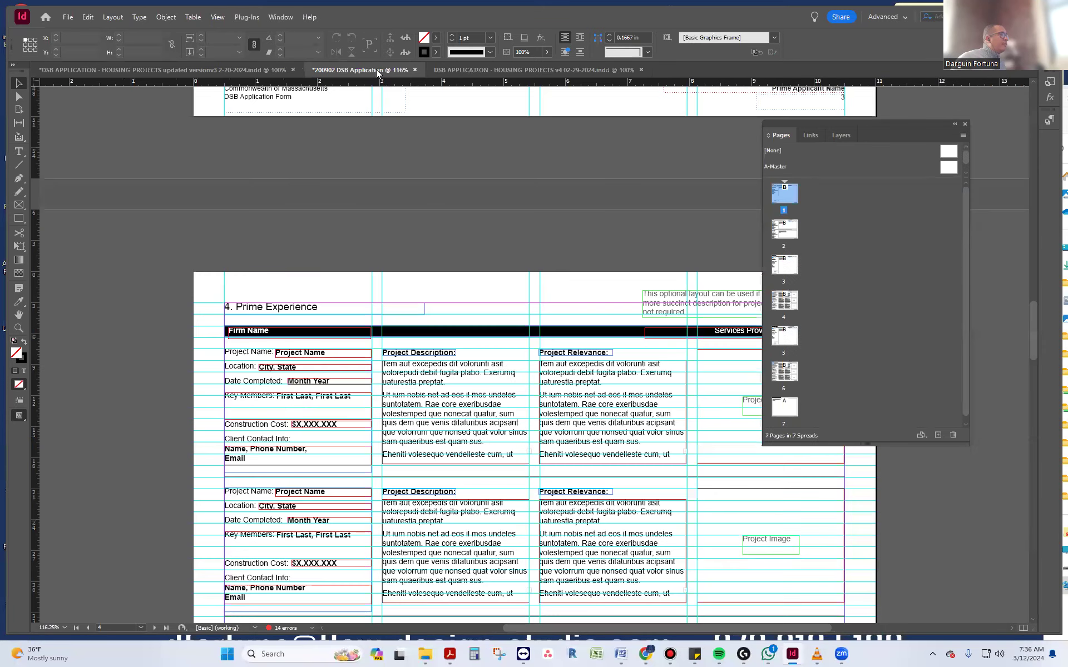
left_click(502, 443)
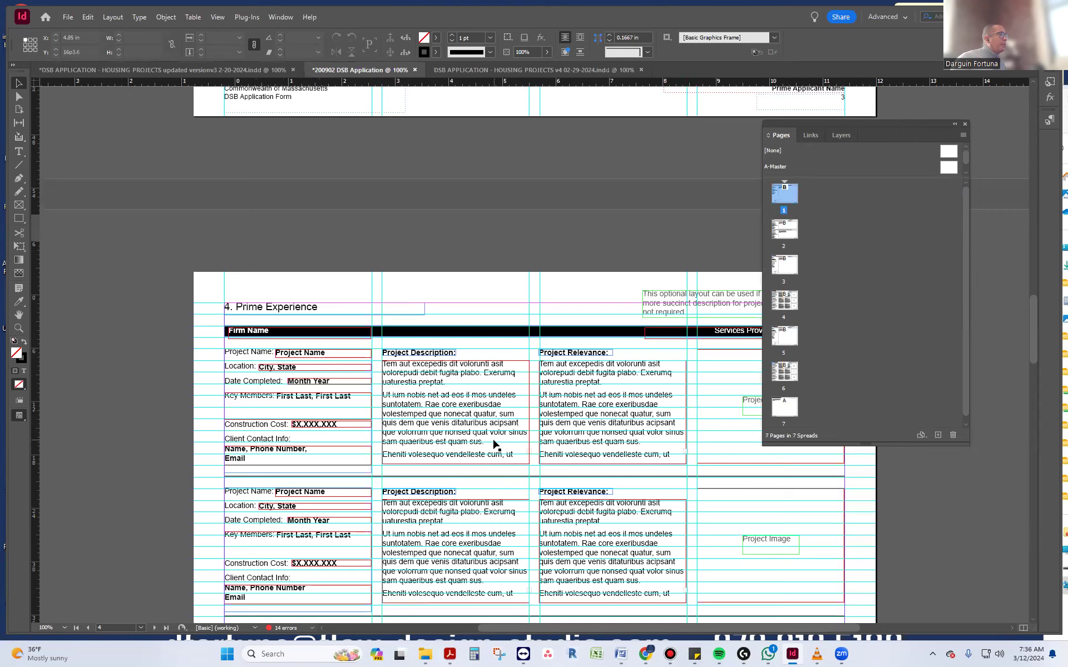
key("ctrl+minus")
scroll(496, 456, "up", 4)
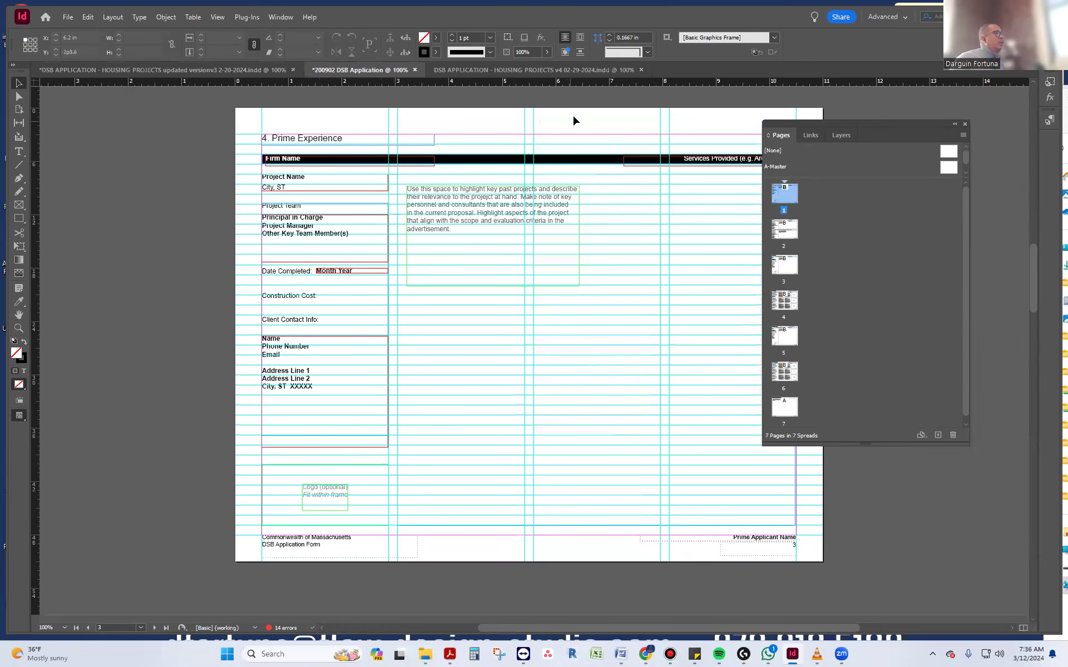
right_click(783, 269)
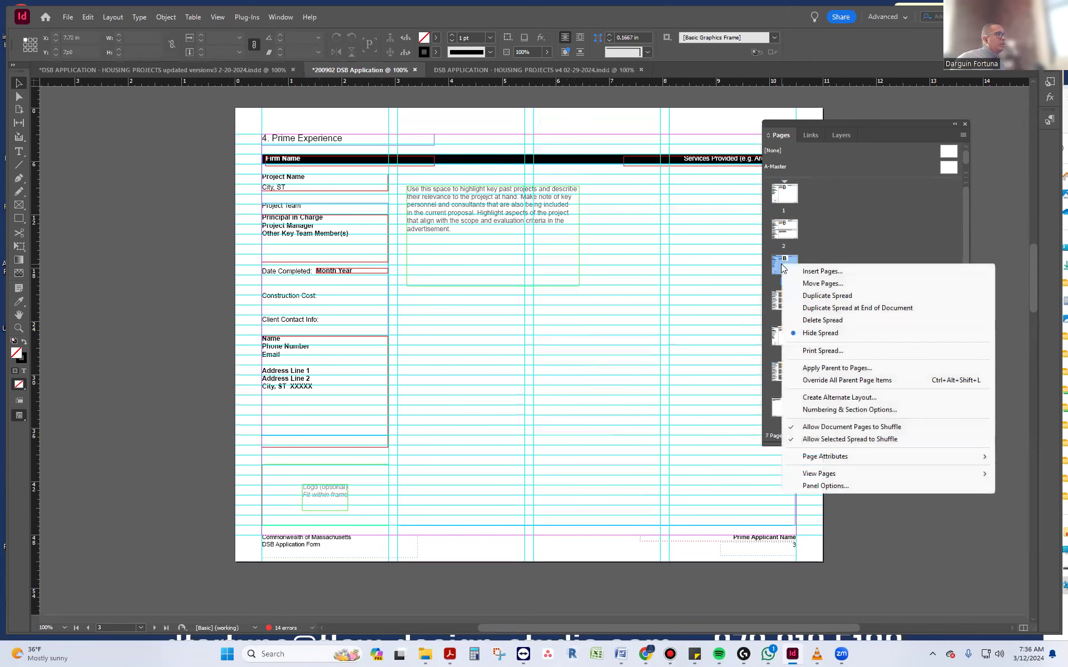
left_click(824, 283)
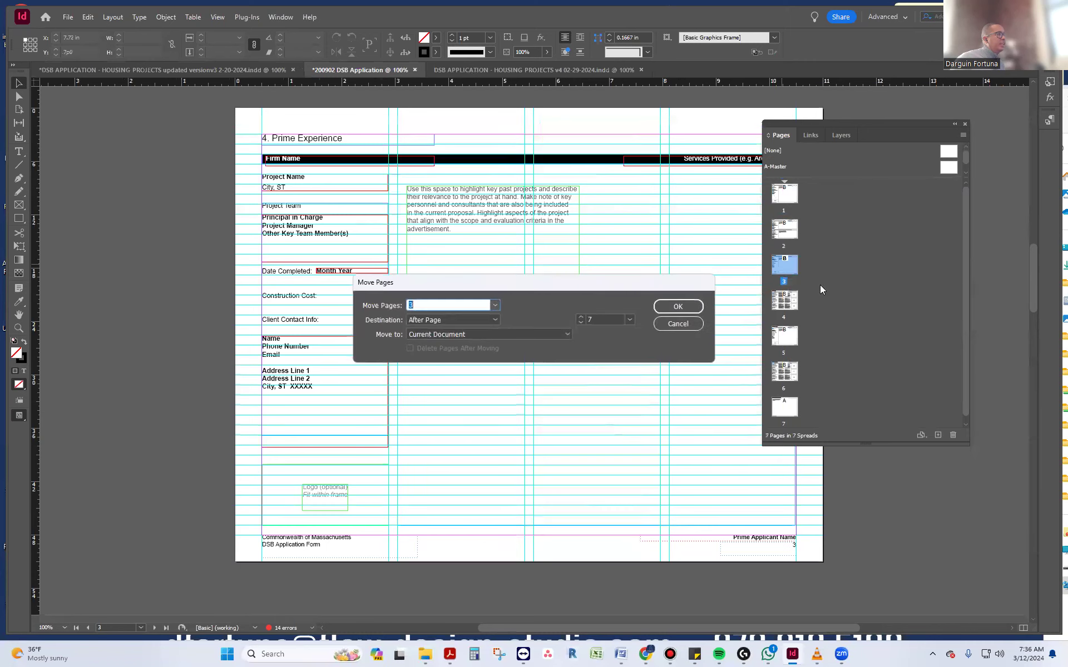
left_click(437, 332)
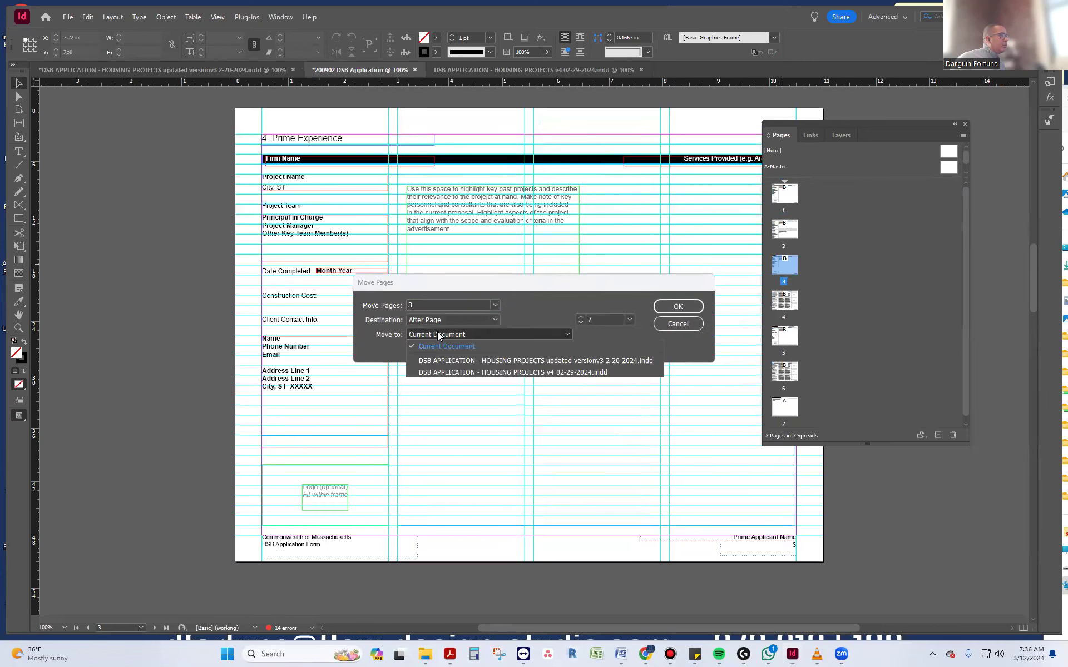
left_click(443, 361)
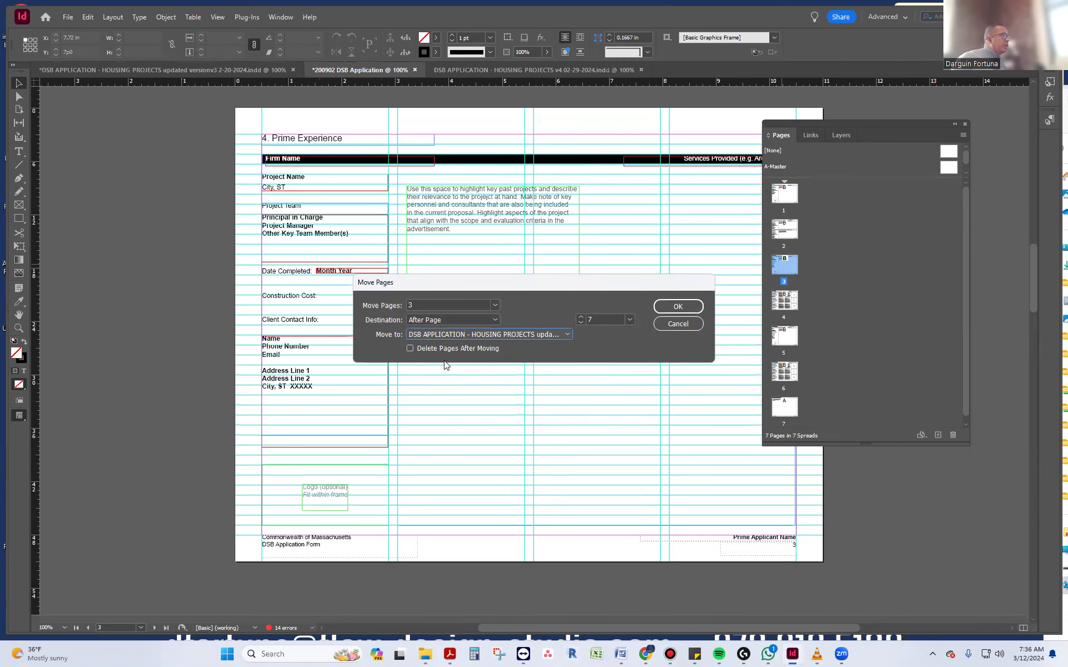
left_click(678, 307)
In the updated versionv3 document, move the blank Prime Experience page from page 8 to directly after the page 12 divider, as page 13.
left_click(198, 69)
scroll(389, 452, "down", 4)
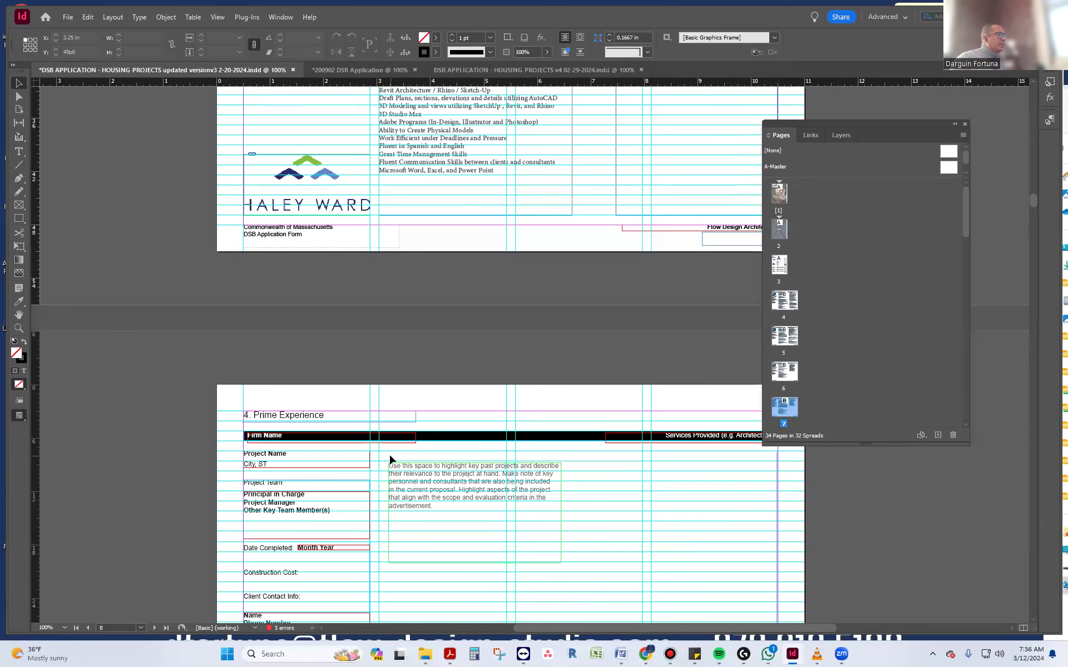
scroll(389, 452, "down", 3)
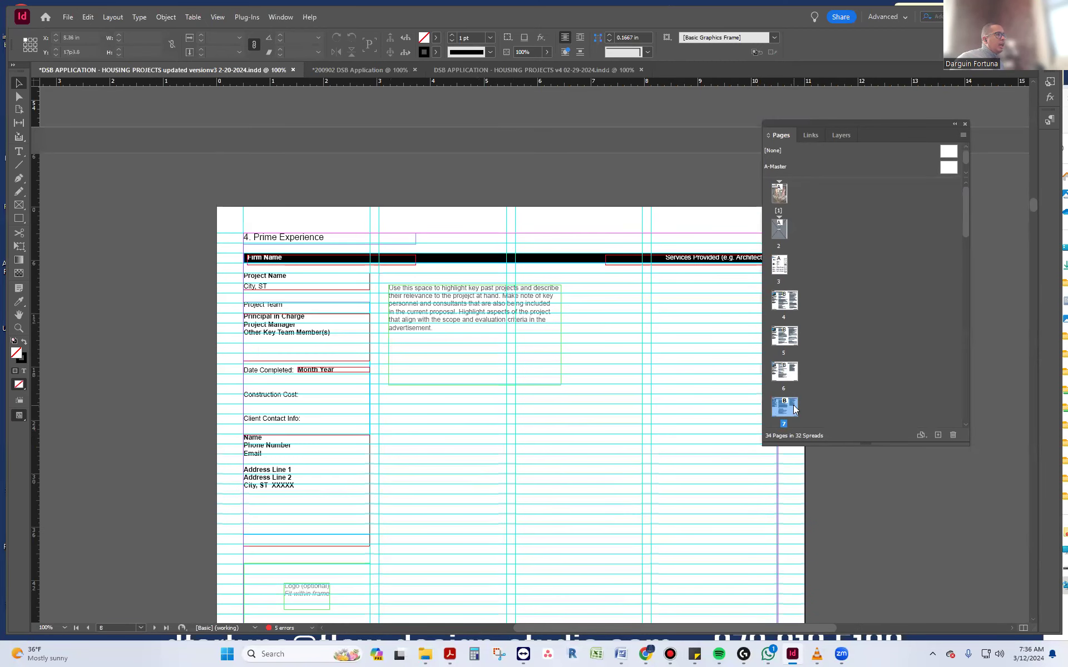
scroll(793, 410, "down", 1)
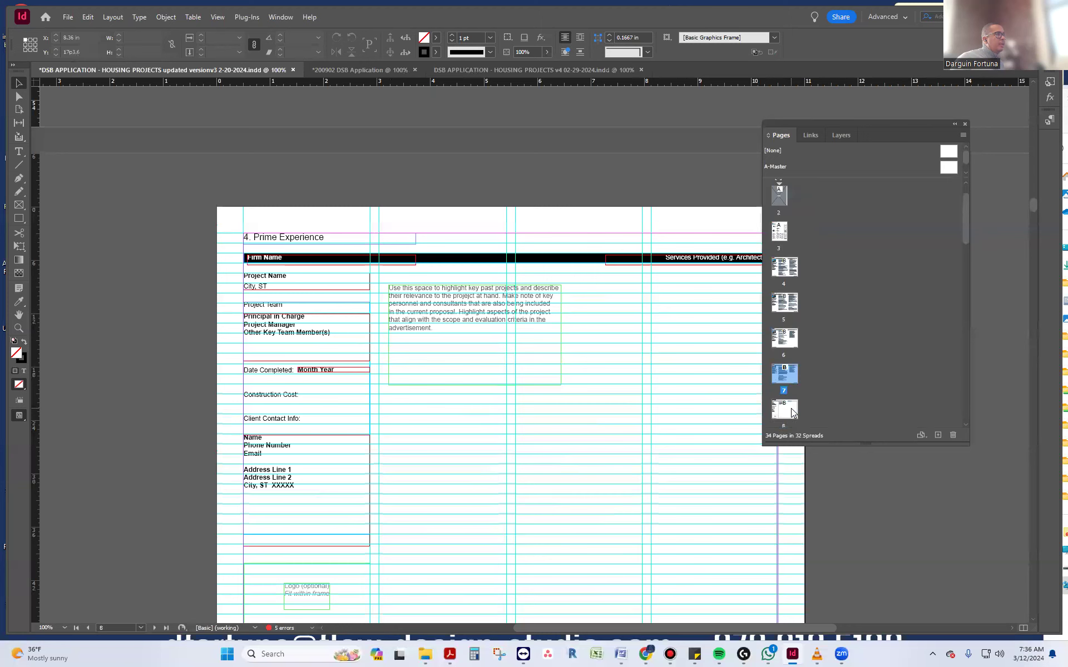
left_click(555, 406)
scroll(791, 377, "down", 4)
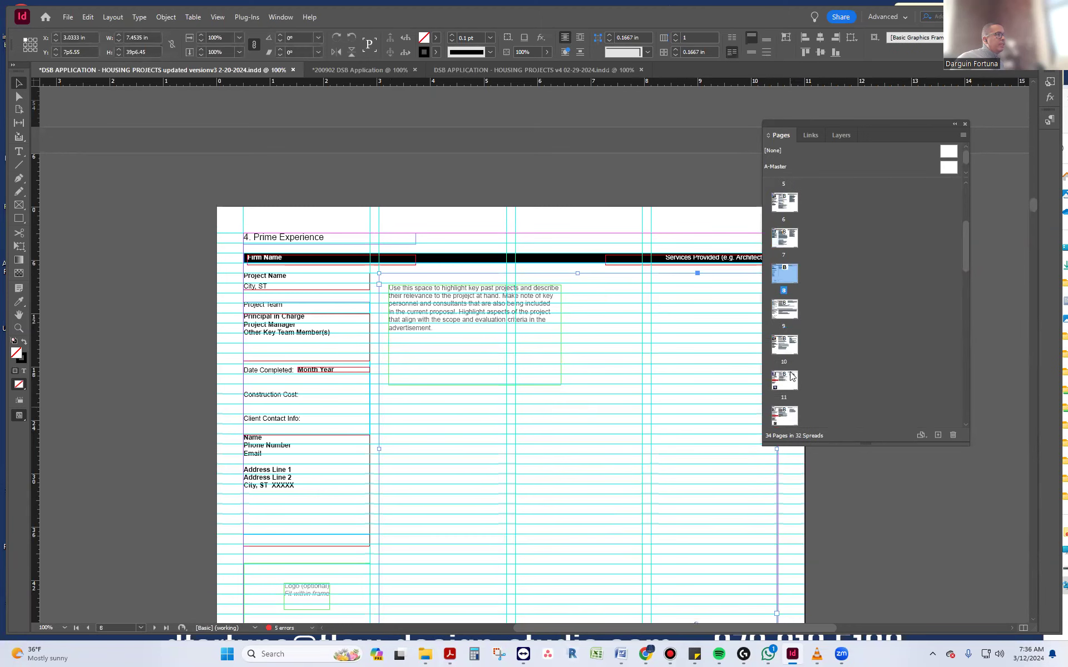
left_click_drag(785, 273, 777, 375)
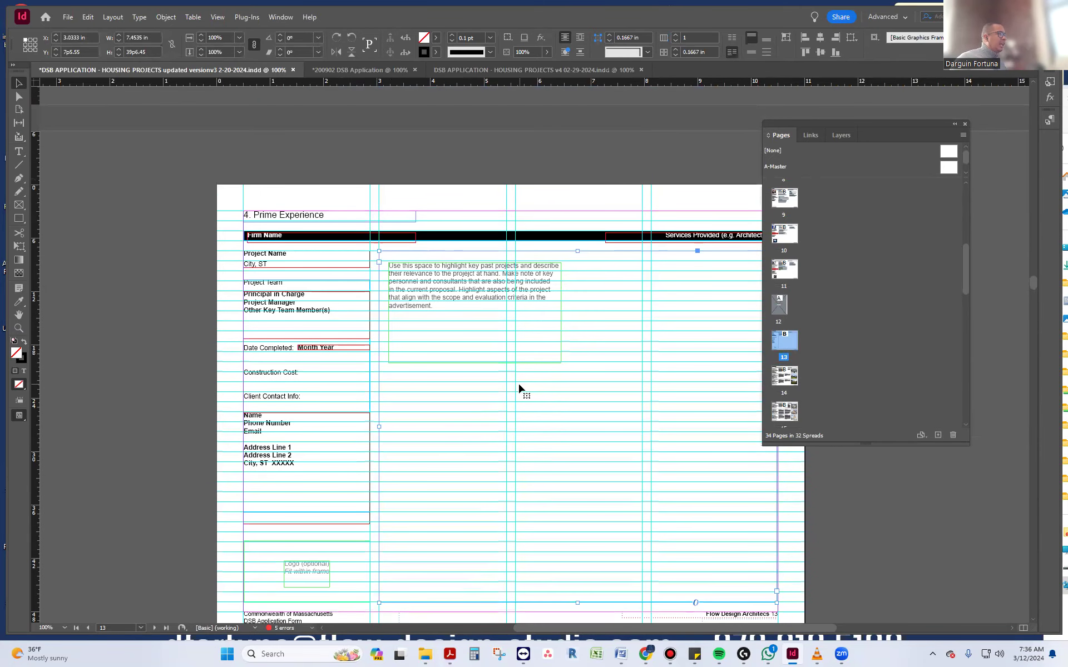
scroll(519, 388, "down", 12)
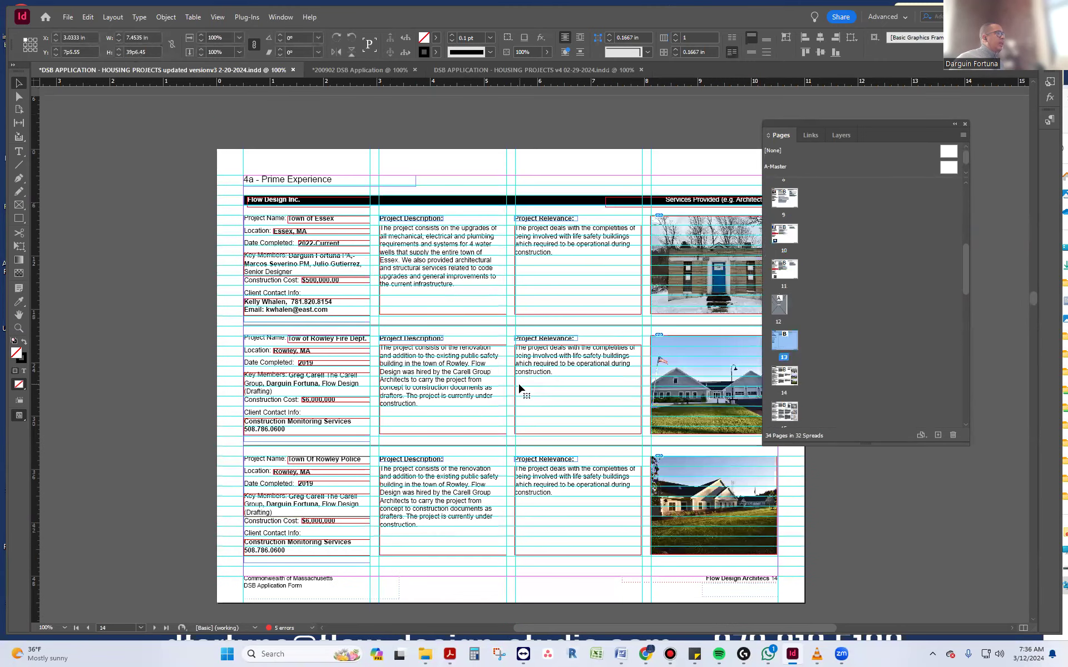
scroll(519, 388, "down", 10)
scroll(519, 389, "up", 15)
scroll(517, 391, "up", 5)
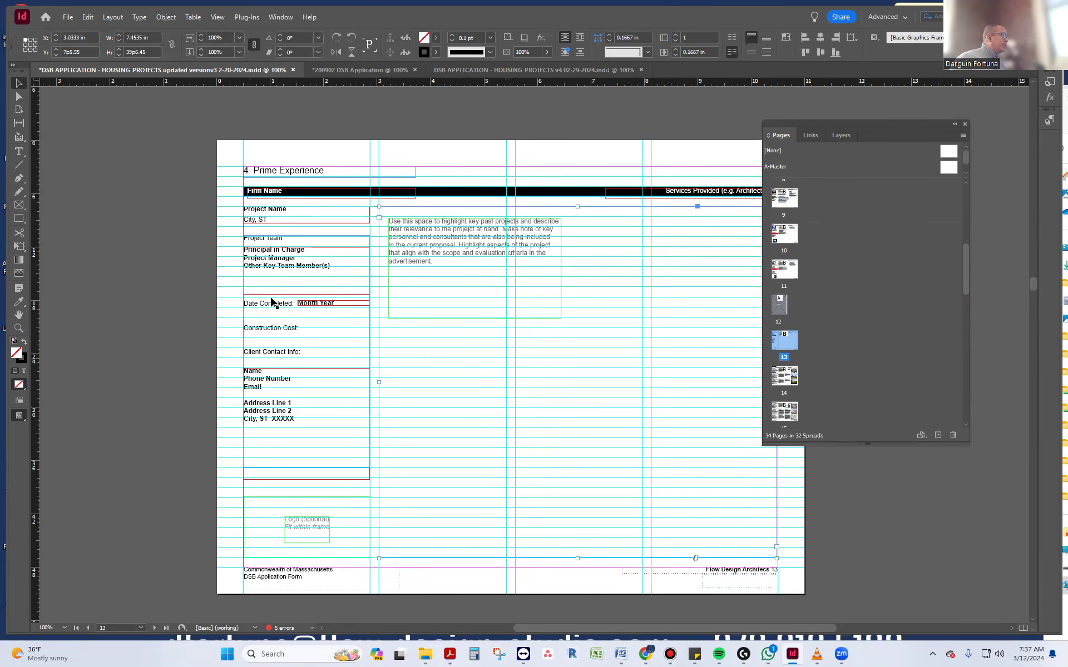
left_click(320, 519)
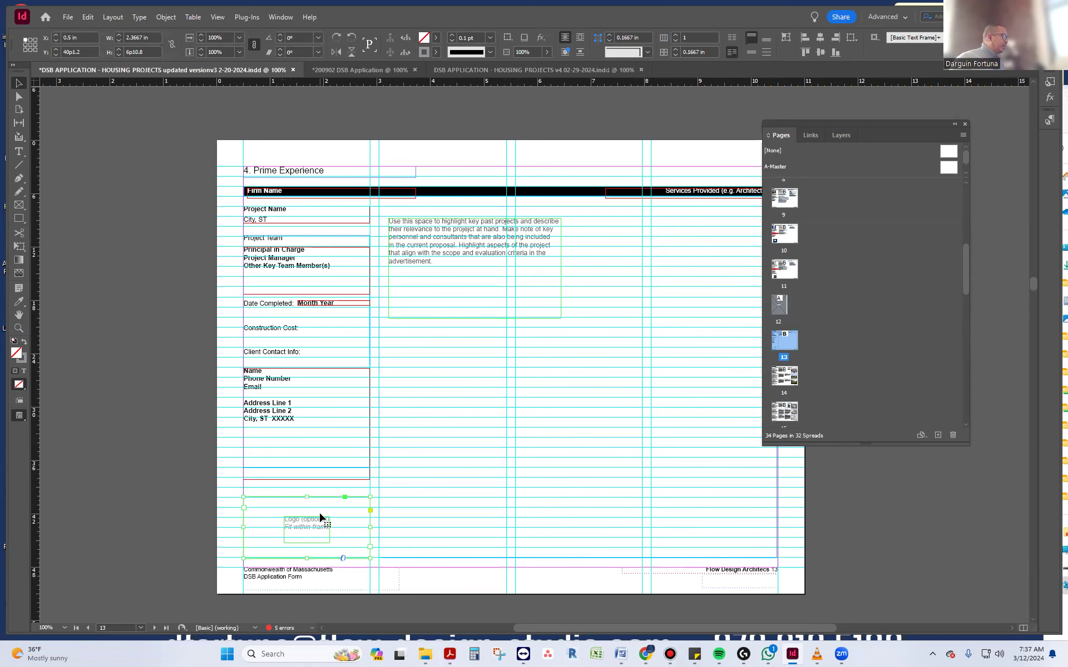
left_click(320, 519)
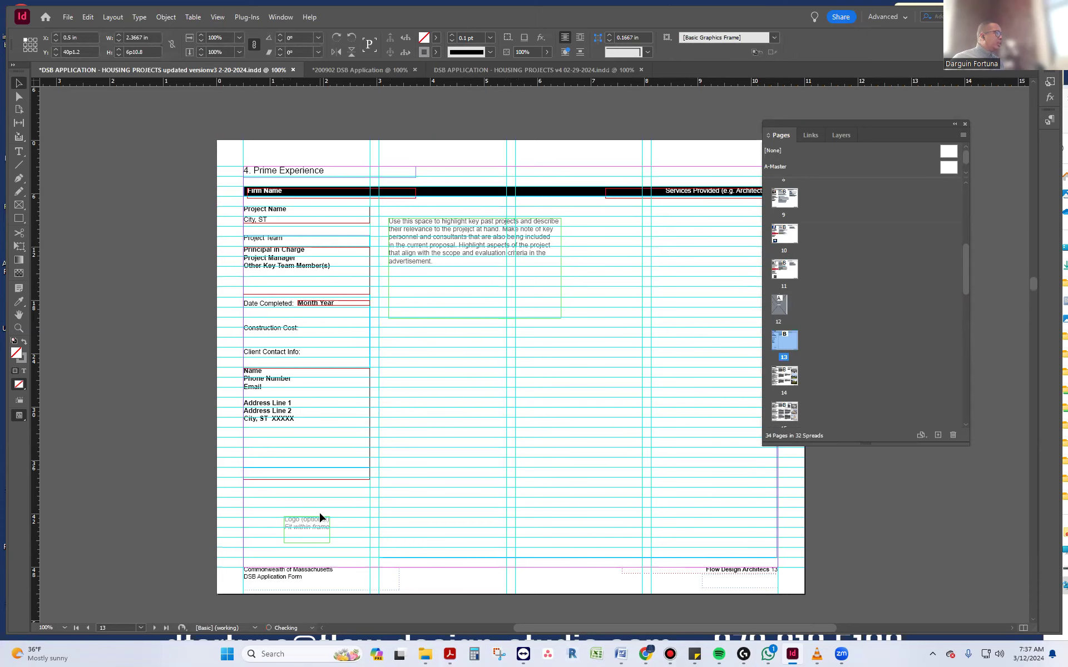
scroll(319, 515, "down", 2)
key("Delete")
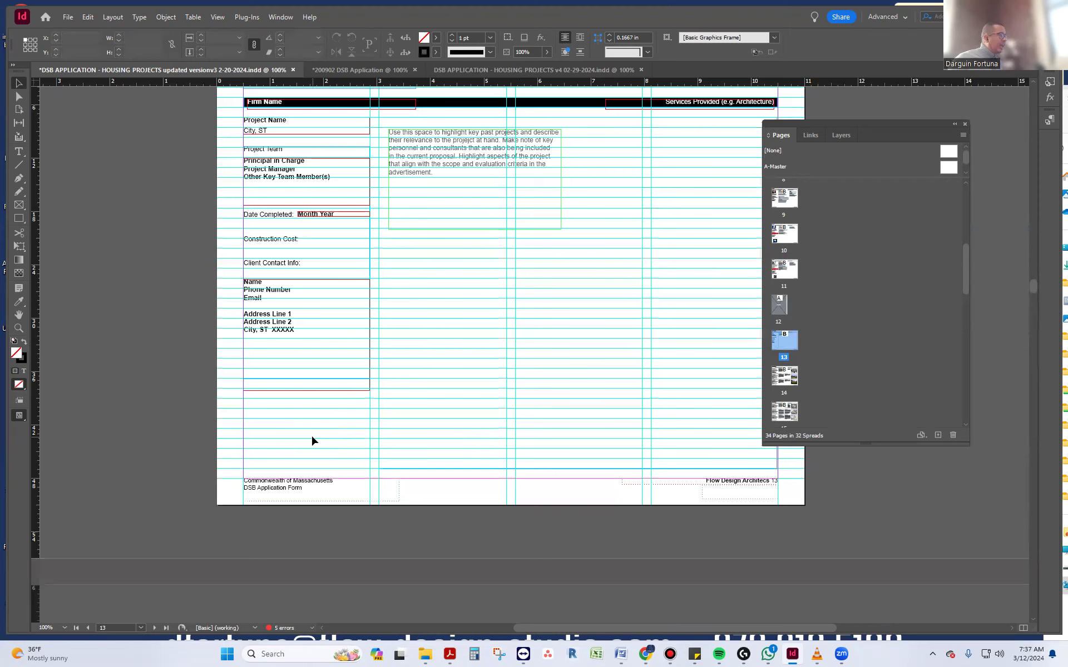
key("ctrl+z")
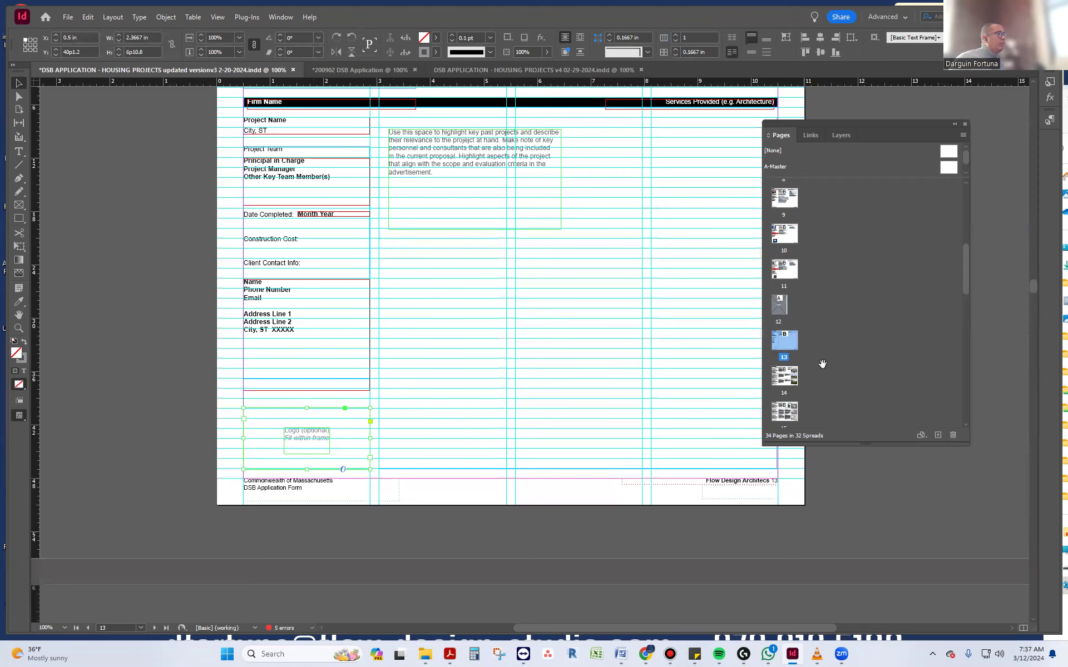
Duplicate the Prime Experience template spread on page 13 and go to the first of the two copies.
right_click(787, 342)
left_click(818, 375)
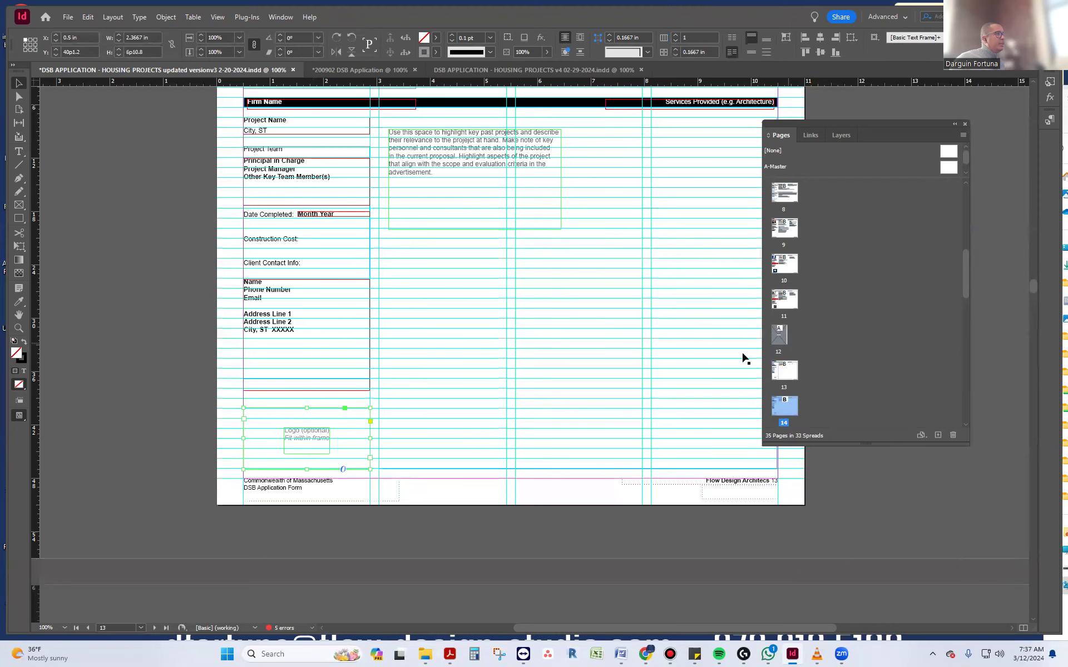
double_click(795, 402)
double_click(785, 374)
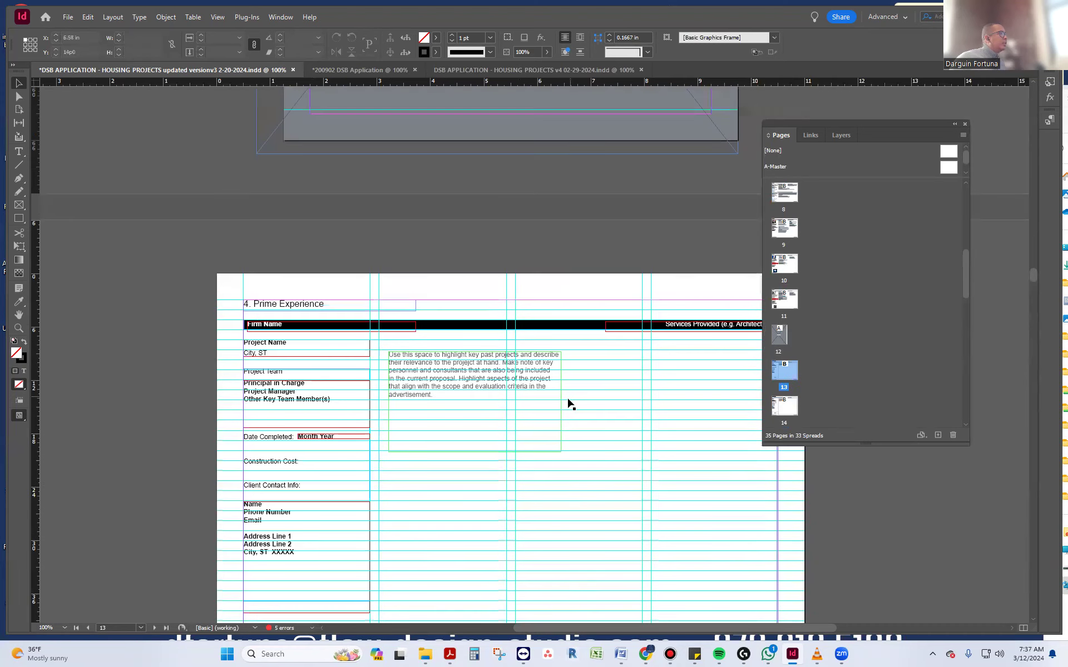
Replace the logo placeholder on Prime Experience page 13 with the Flow Design Architects logo copied from the cost estimator's resume, pasted in place.
scroll(570, 405, "up", 6)
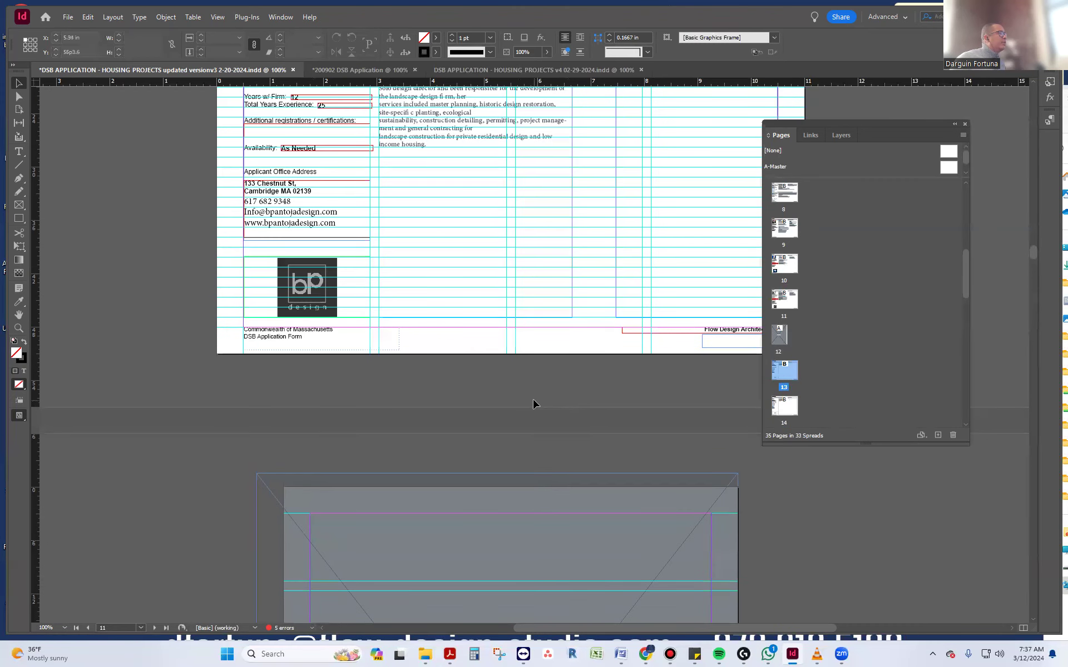
scroll(534, 408, "up", 15)
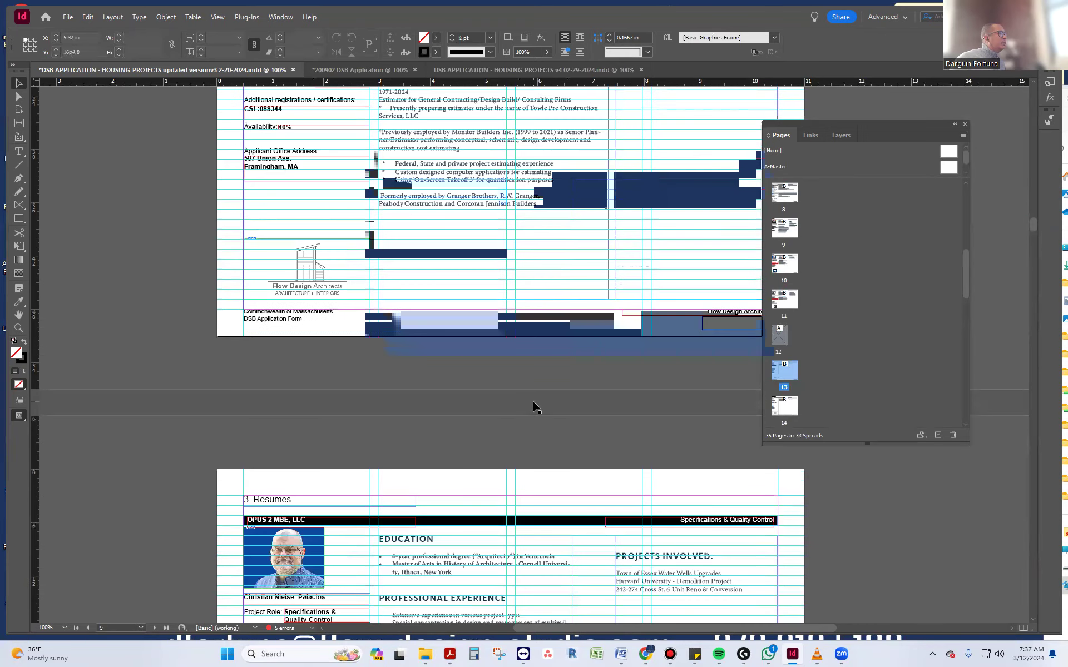
left_click(355, 397)
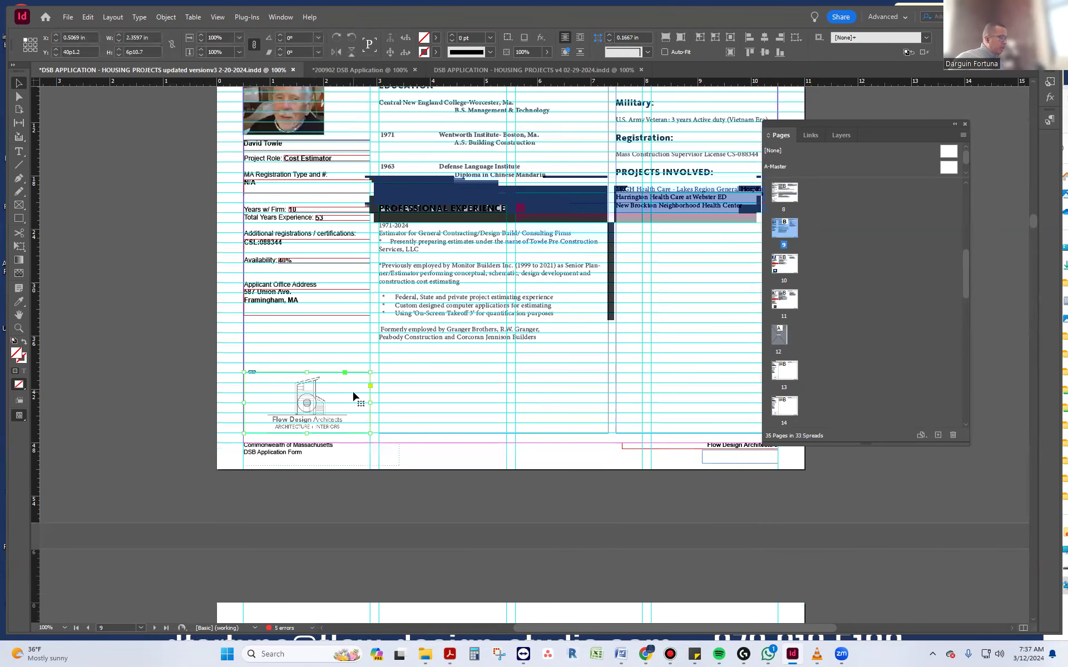
scroll(353, 396, "down", 7)
scroll(353, 396, "down", 14)
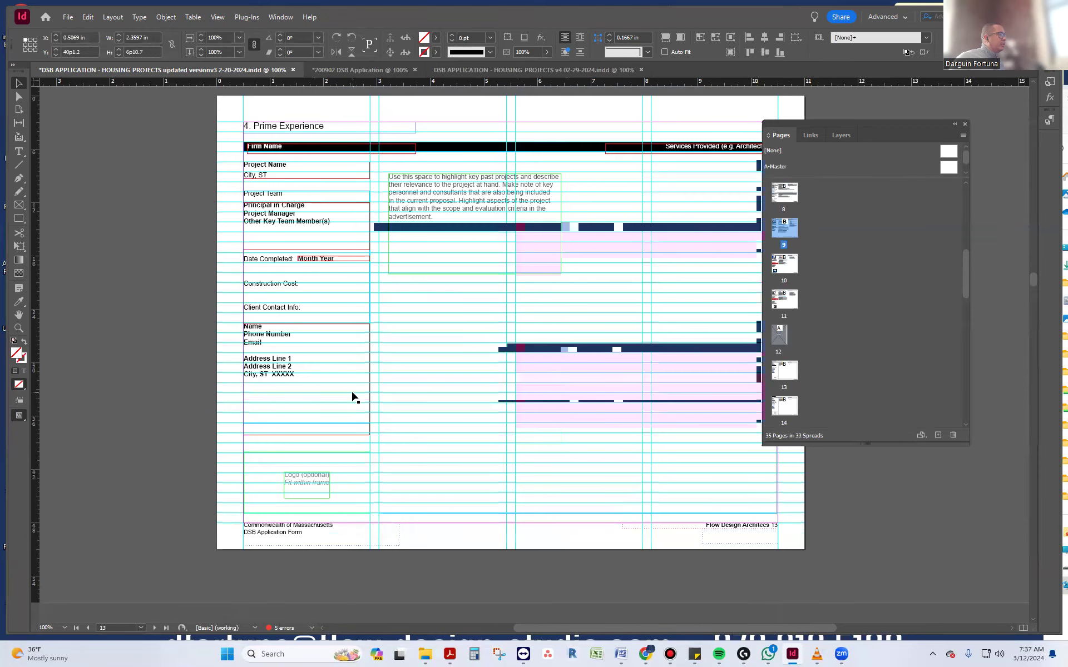
left_click(321, 478)
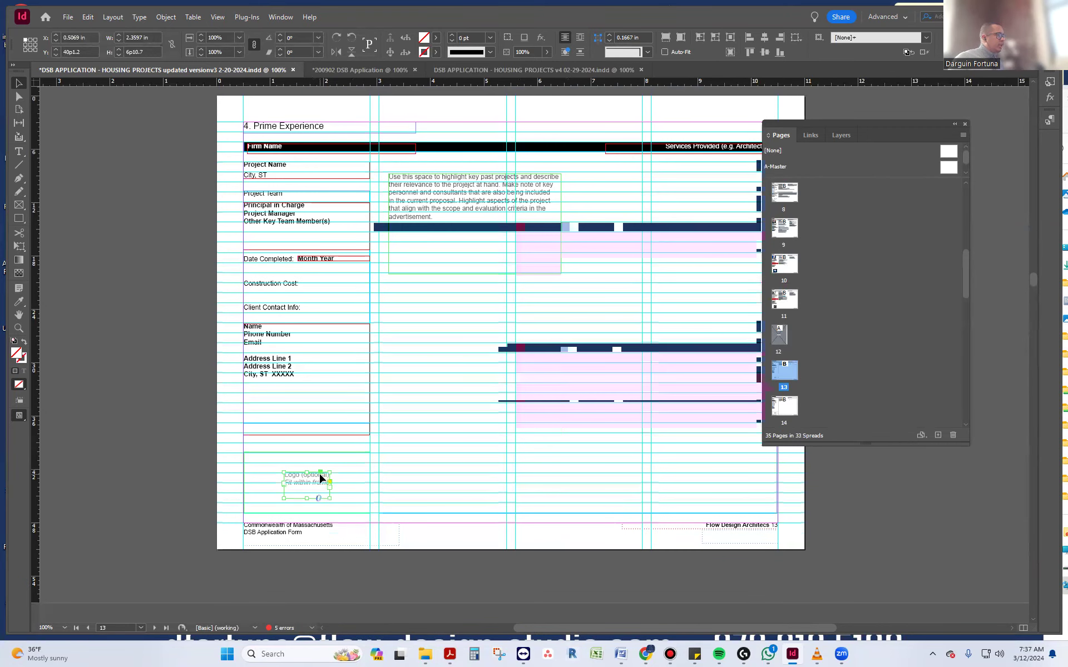
key("Delete")
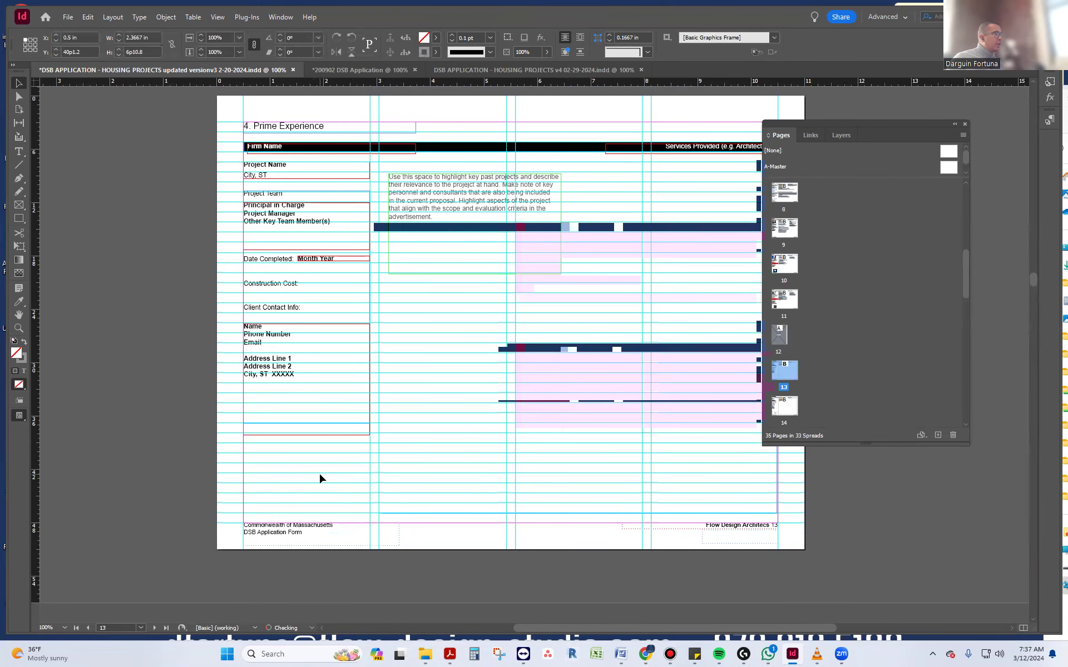
left_click(86, 18)
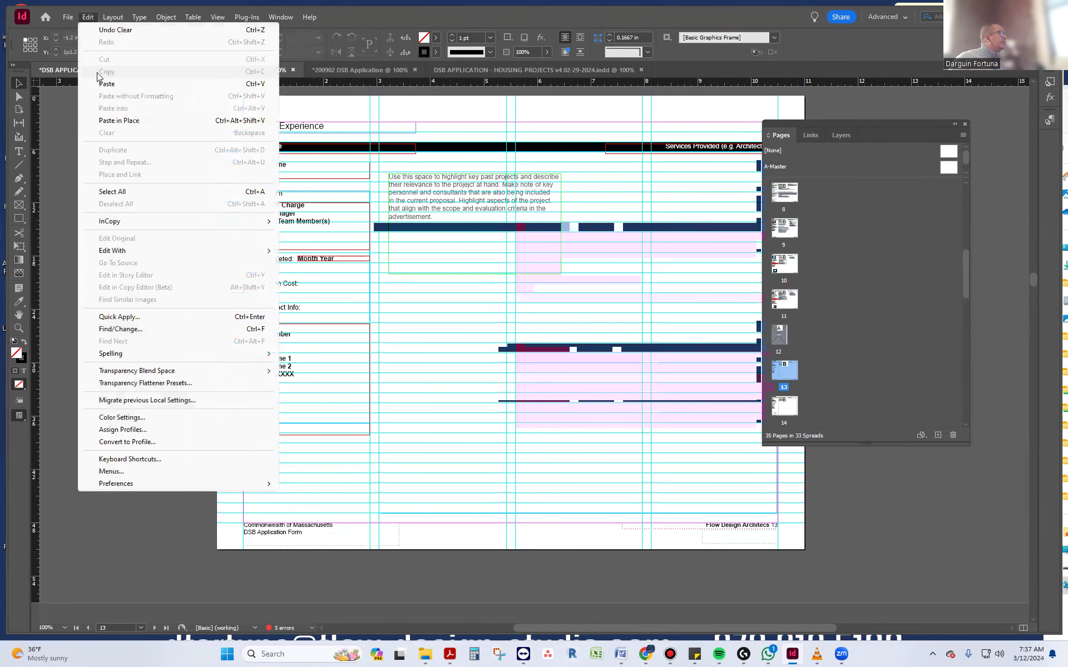
left_click(128, 119)
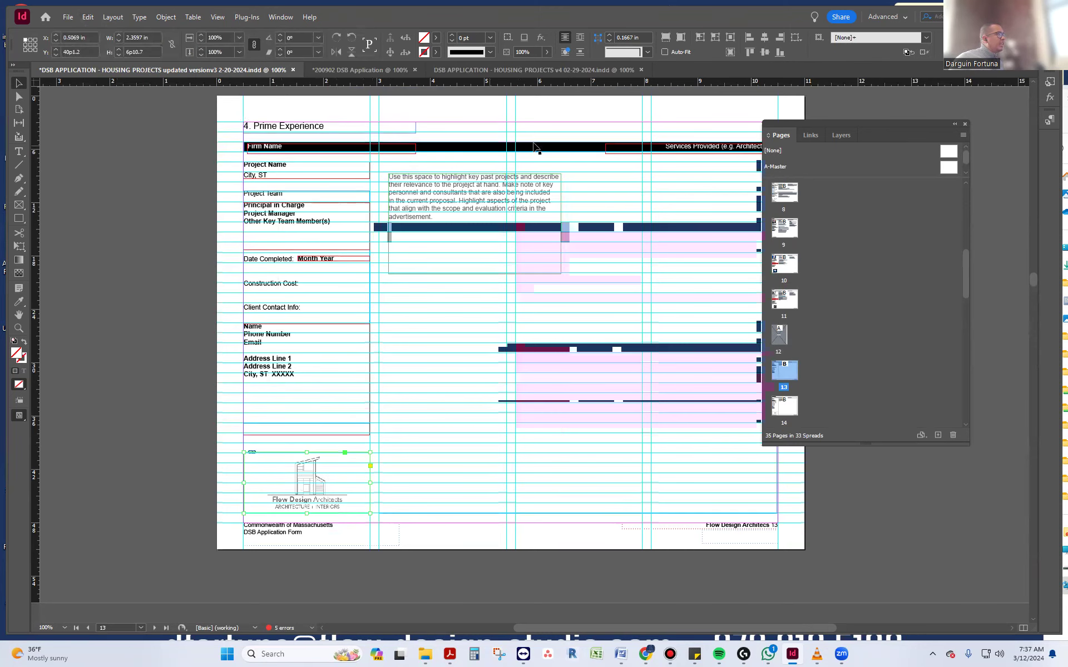
Delete the placeholder firm header bar from Prime Experience page 13 and copy the Flow Design Architects / Architecture header bar from the page 6 resume.
left_click(263, 150)
scroll(417, 315, "up", 10)
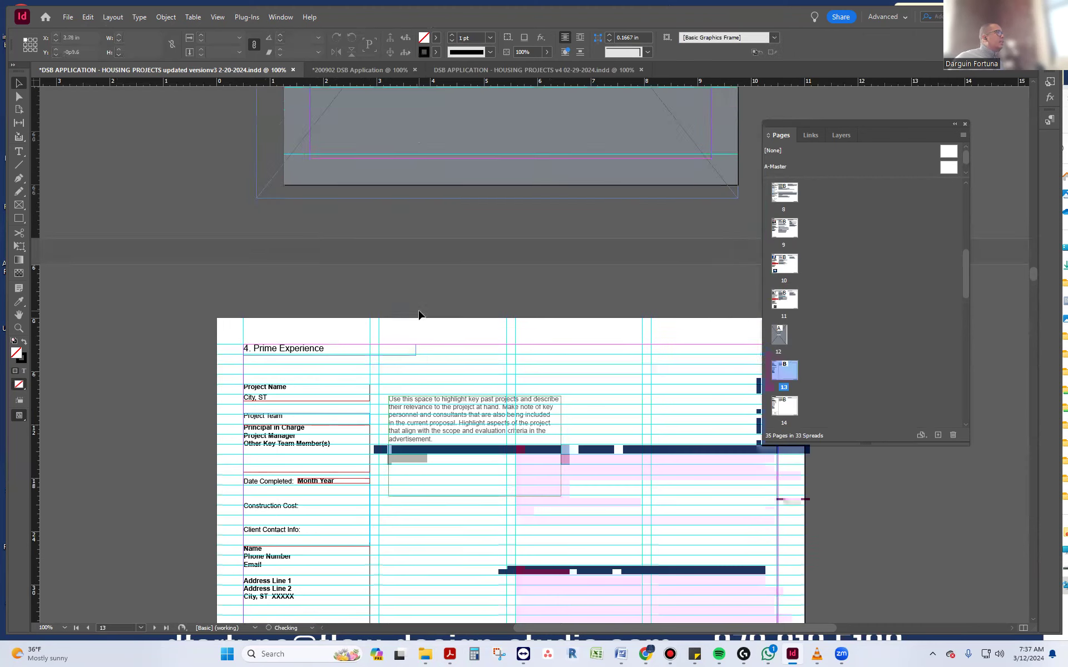
scroll(418, 314, "up", 20)
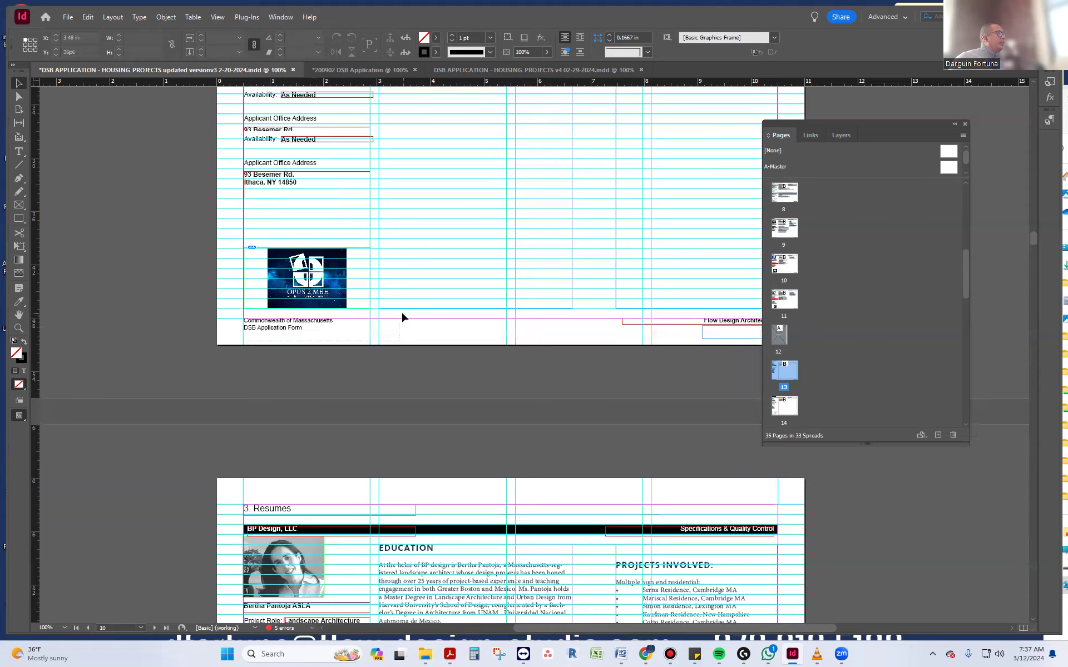
scroll(403, 317, "down", 5)
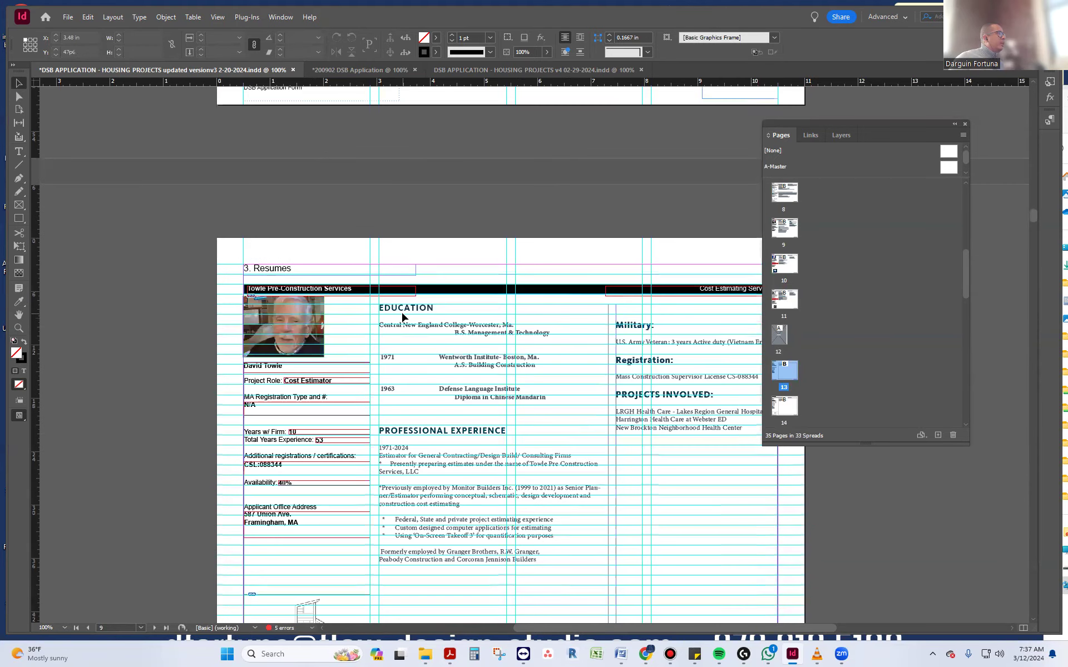
scroll(402, 317, "up", 15)
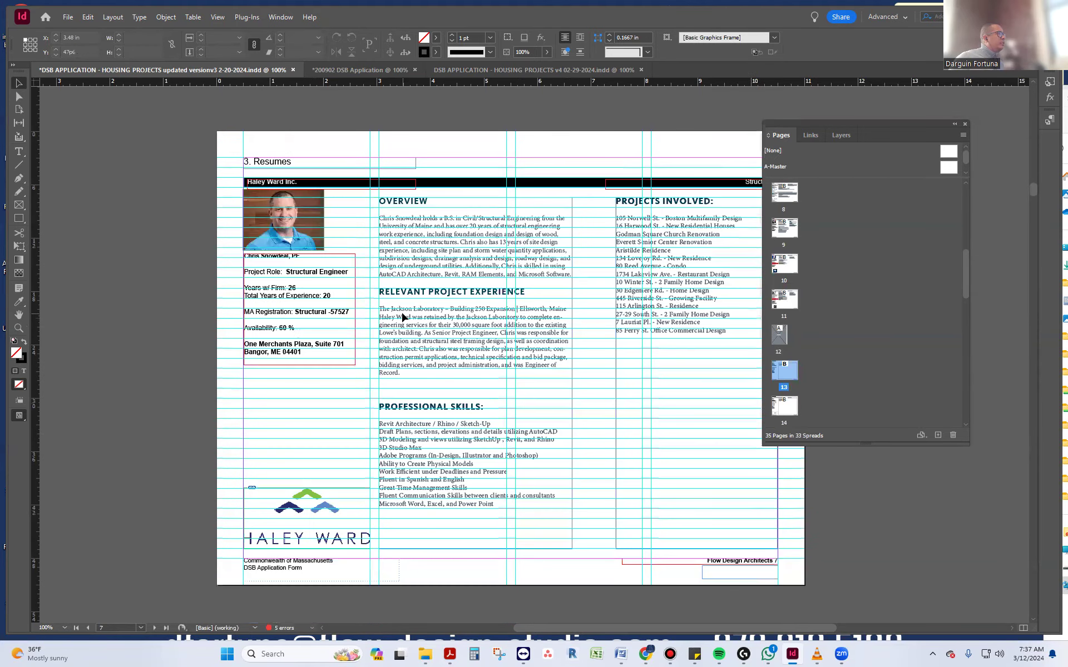
scroll(402, 317, "up", 6)
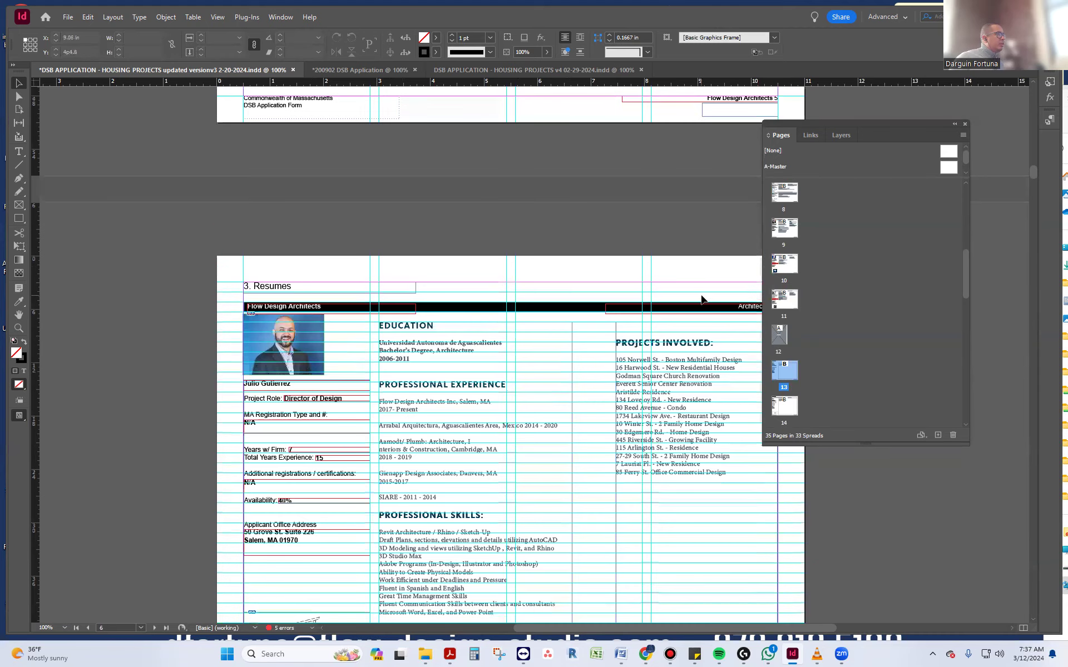
left_click_drag(701, 296, 296, 316)
left_click(88, 17)
left_click(107, 72)
Paste the copied Flow Design Architects header bar in place beneath the 4. Prime Experience title on page 13.
scroll(312, 299, "down", 6)
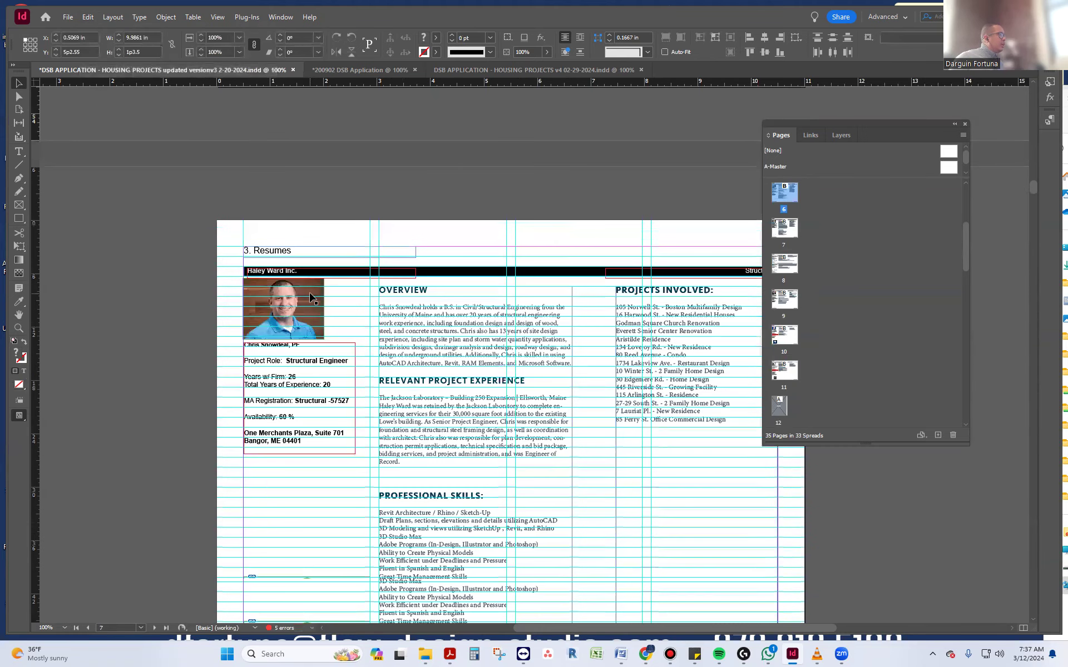
scroll(311, 299, "down", 12)
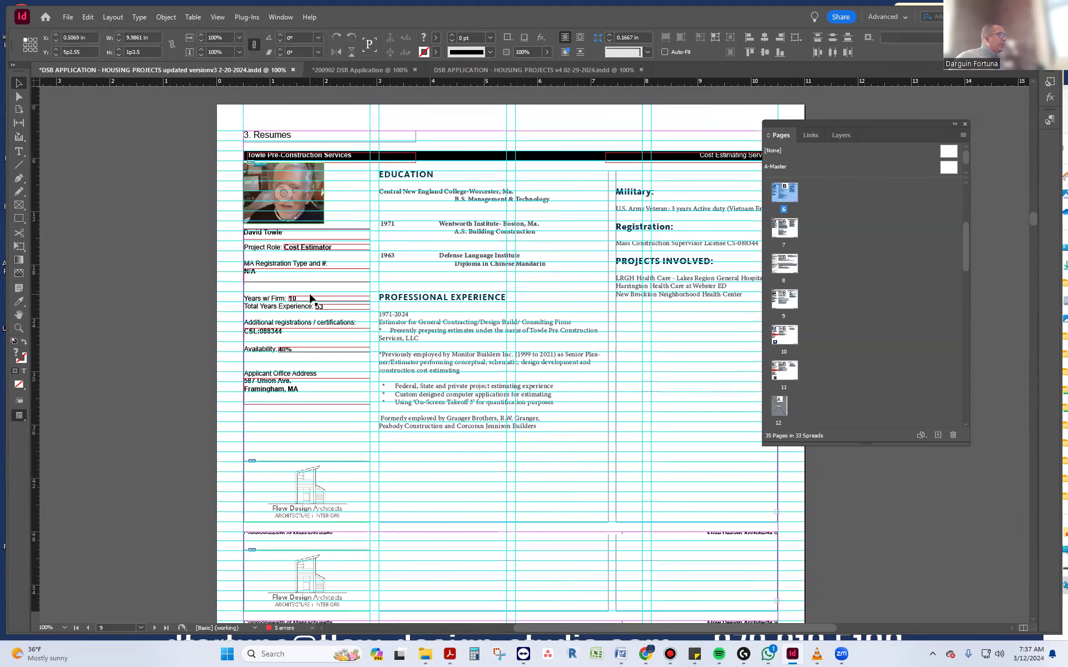
scroll(311, 298, "down", 18)
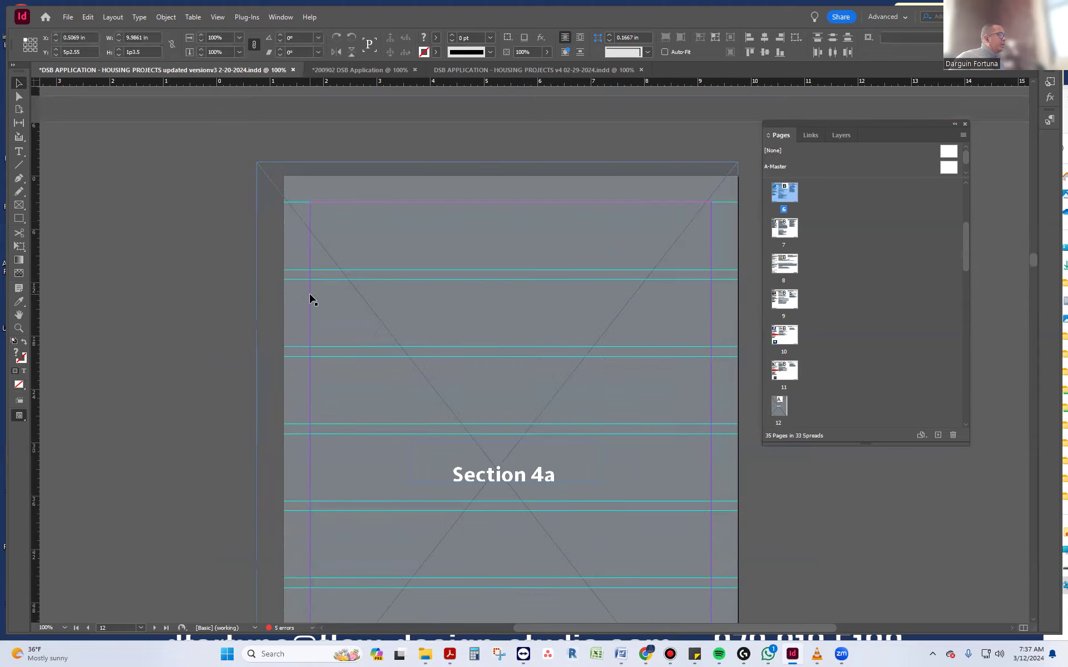
scroll(312, 298, "down", 6)
left_click(88, 17)
left_click(118, 120)
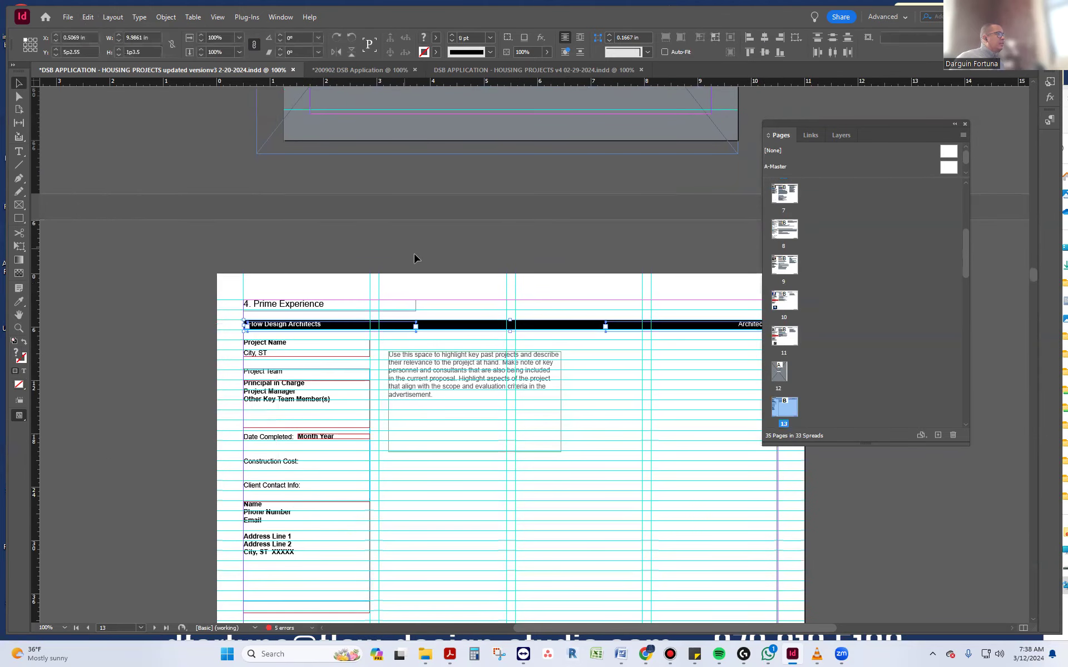
left_click(442, 287)
Review the Prime Experience layout on page 13 and compare it with the three-project 4a - Prime Experience page 15.
scroll(441, 286, "down", 3)
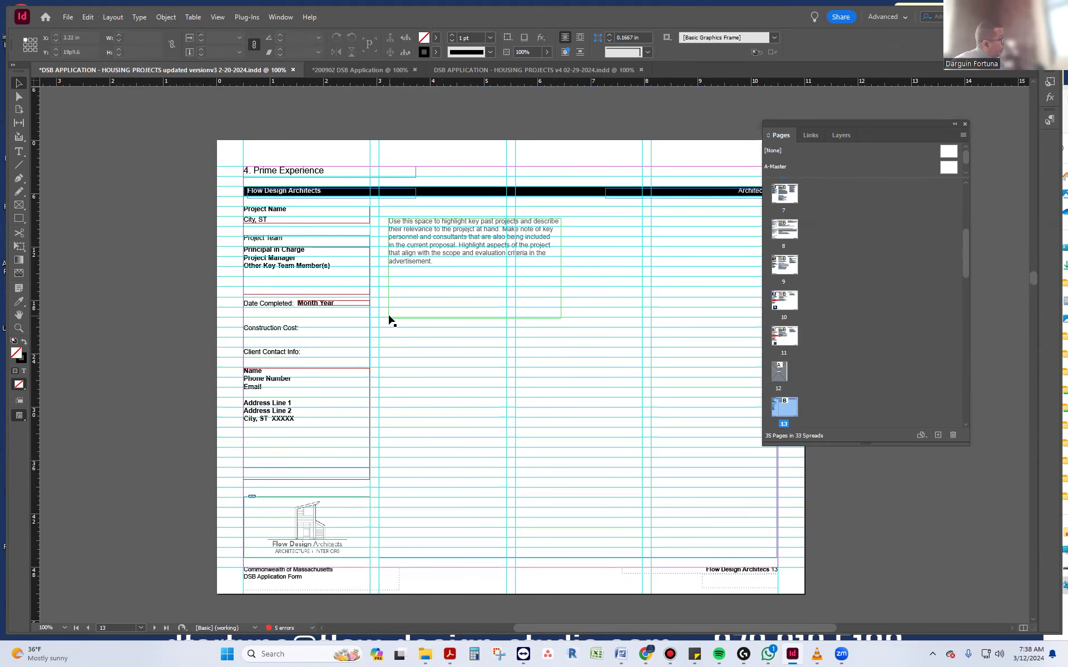
scroll(389, 321, "up", 5)
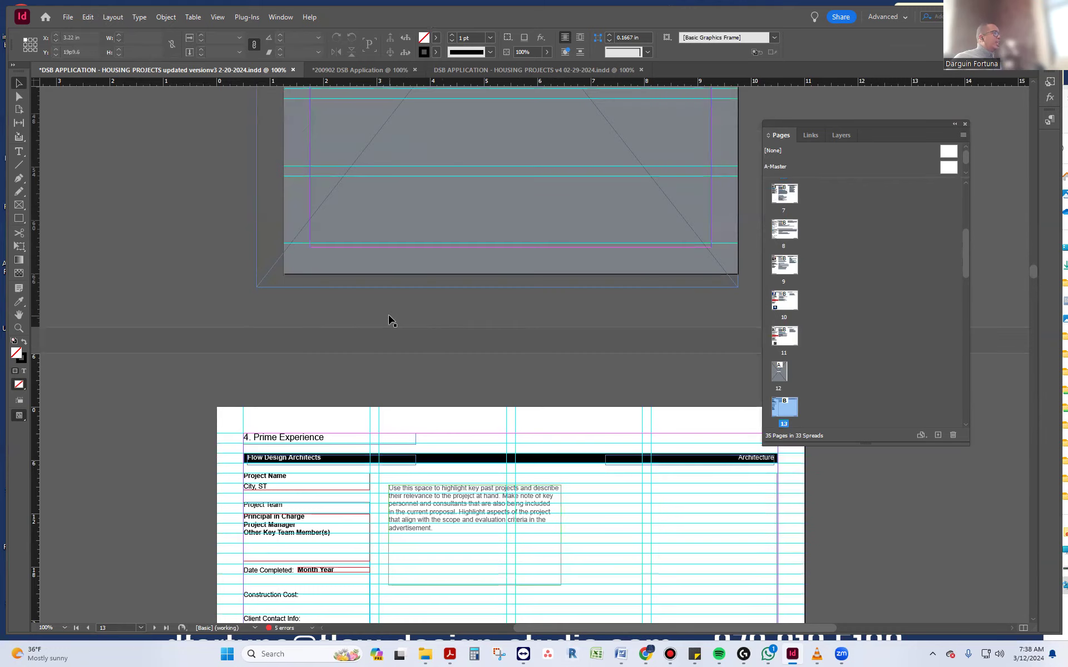
scroll(389, 317, "down", 10)
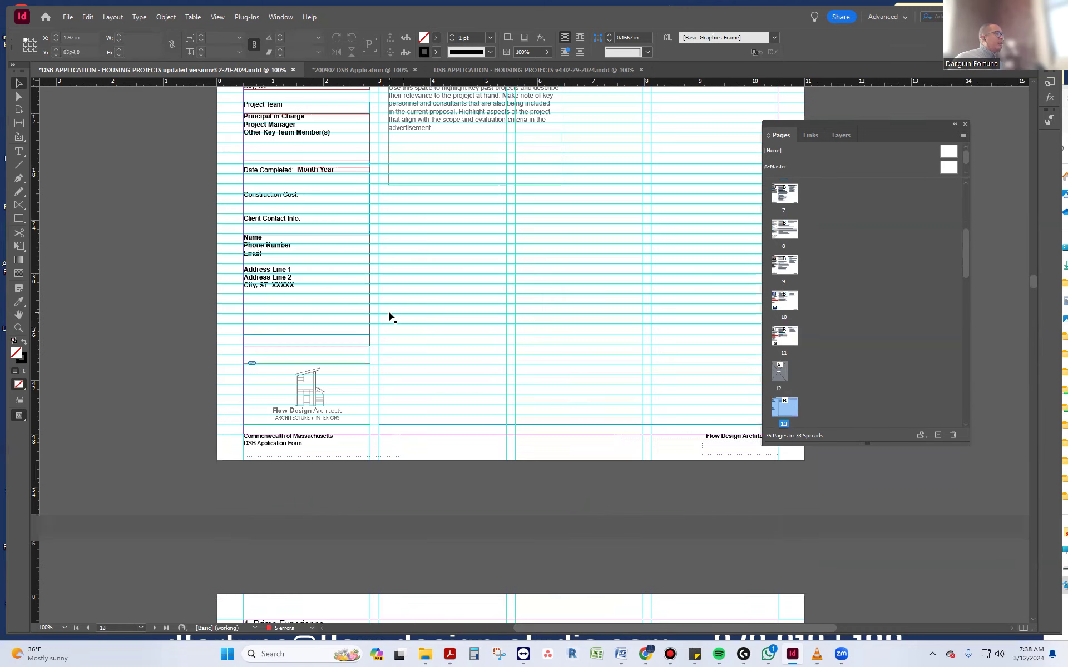
scroll(388, 315, "down", 8)
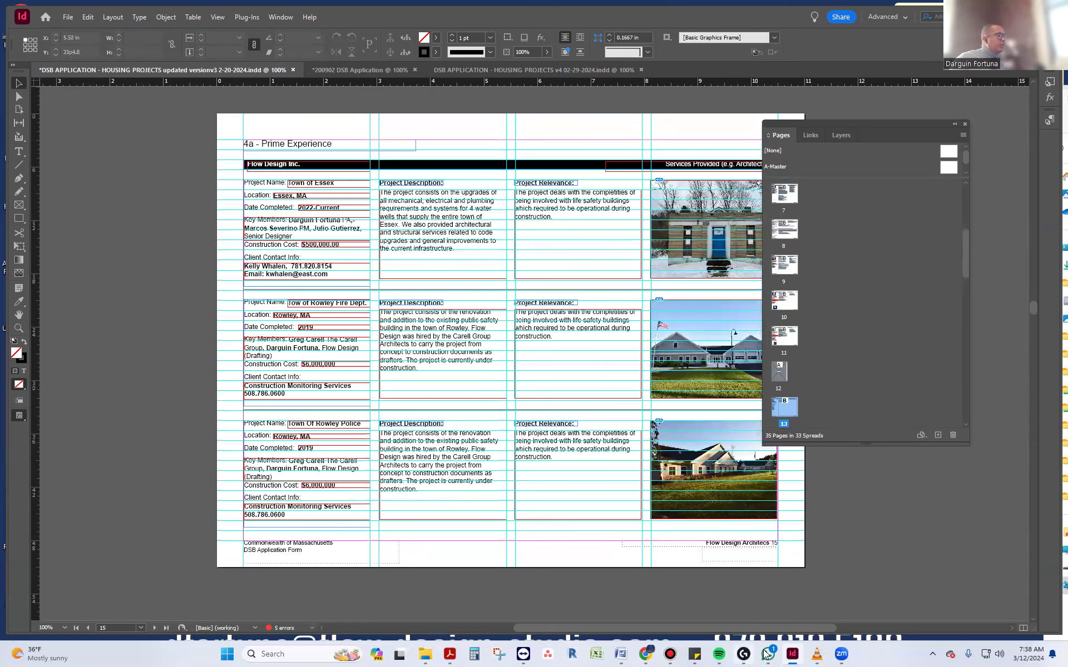
Switch to the Johnson Roberts Associates sample PDF in Acrobat and examine its Prime Experience, supplemental response, sub-consultant and resume pages back to the cover.
left_click(453, 654)
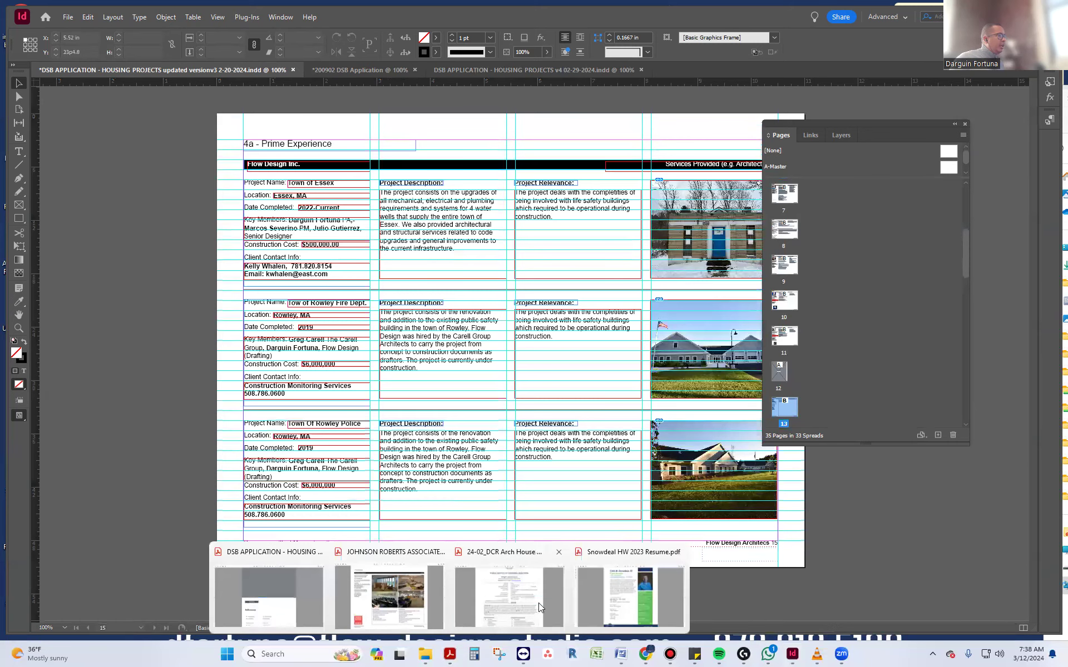
left_click(406, 600)
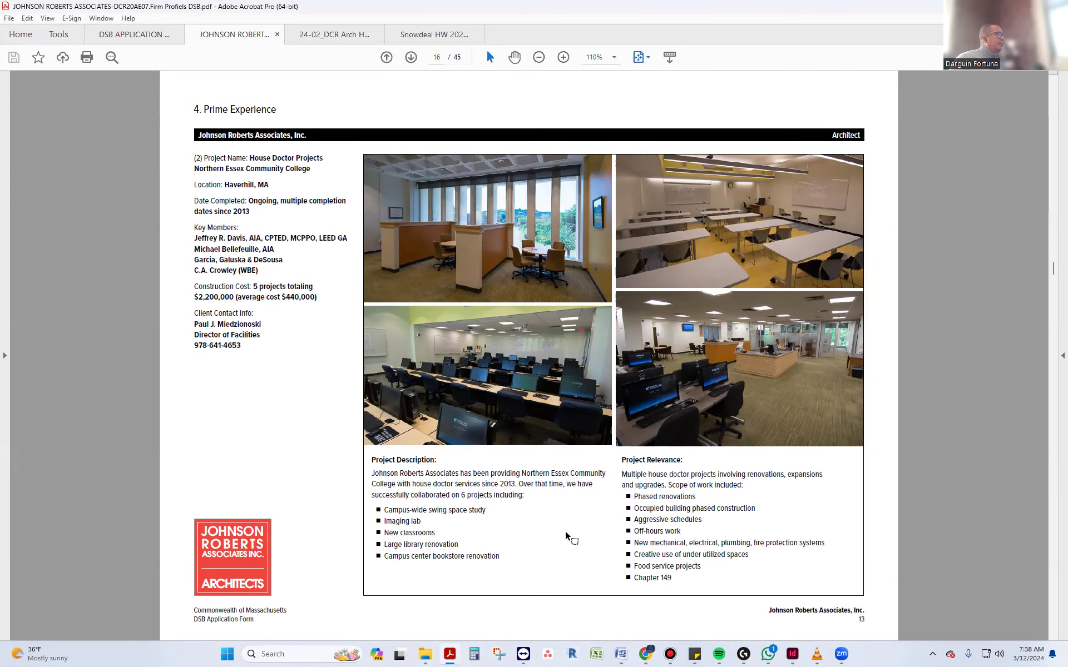
scroll(565, 535, "down", 4)
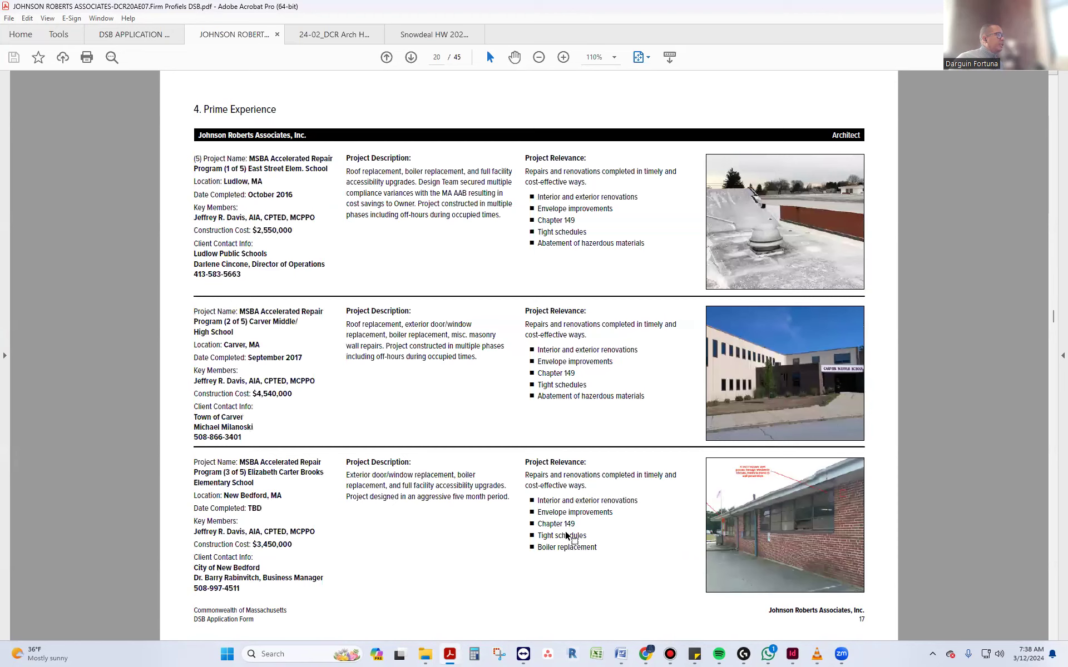
scroll(567, 536, "down", 20)
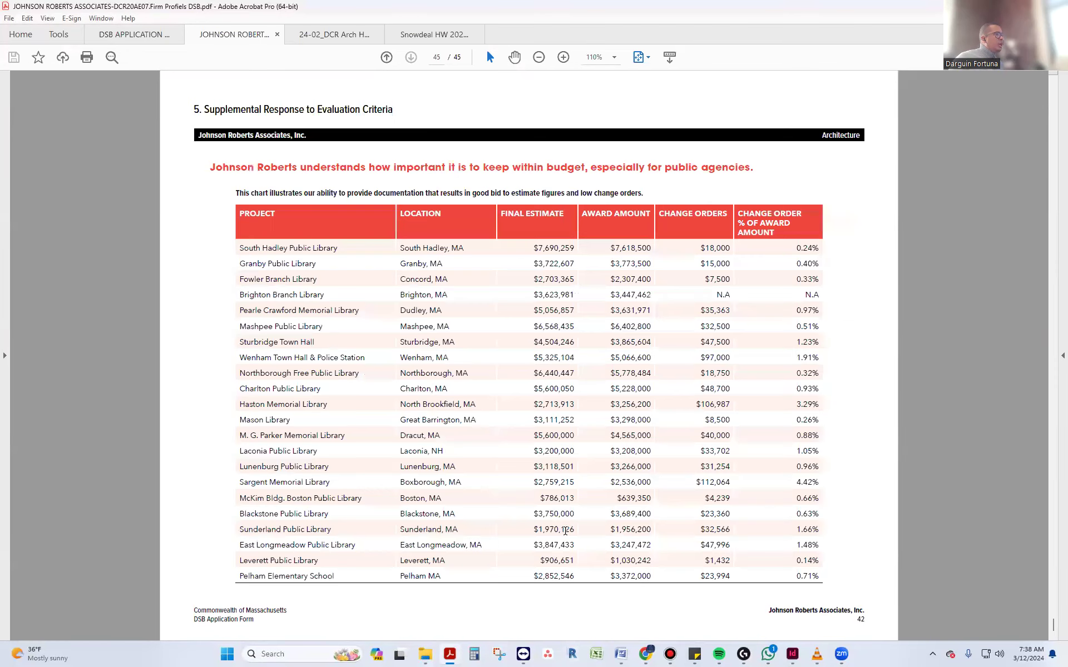
scroll(566, 531, "up", 4)
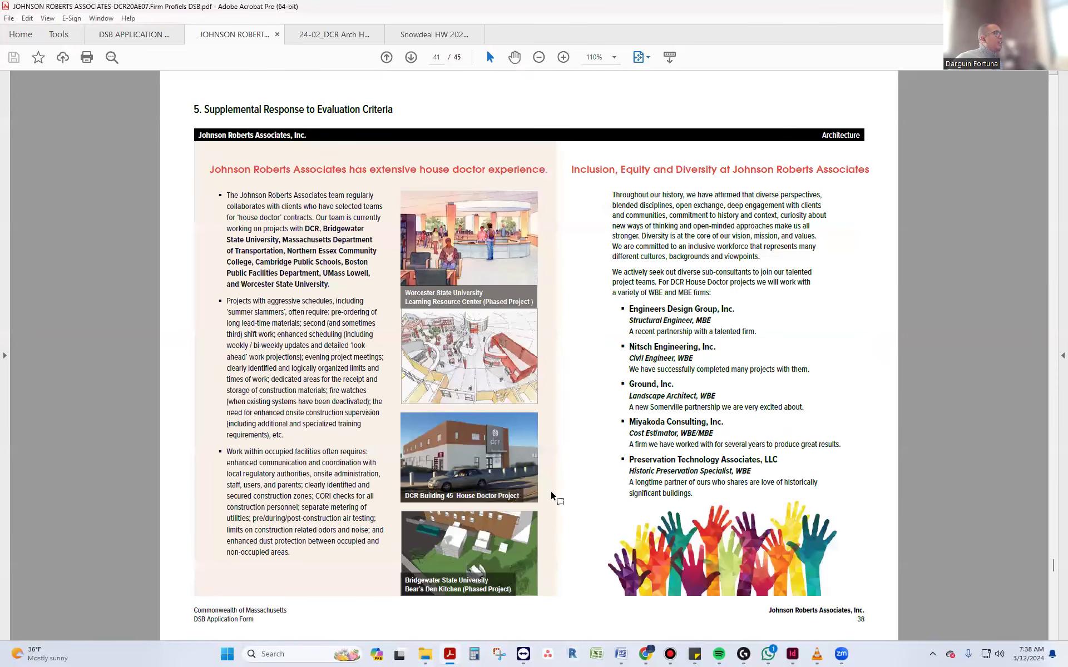
scroll(554, 497, "up", 10)
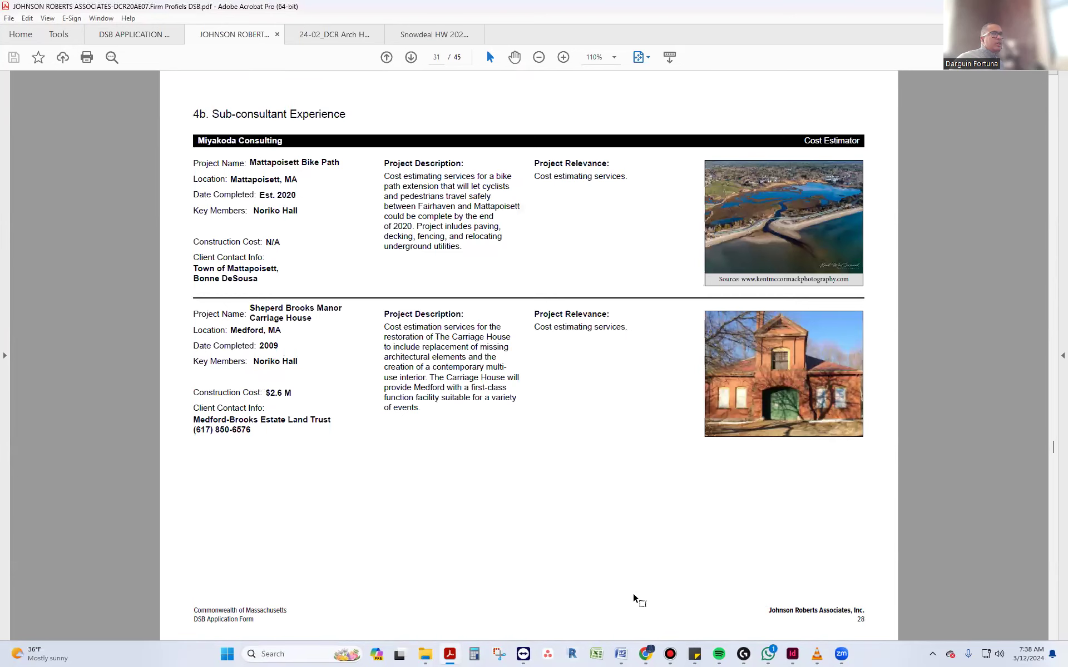
scroll(638, 534, "up", 6)
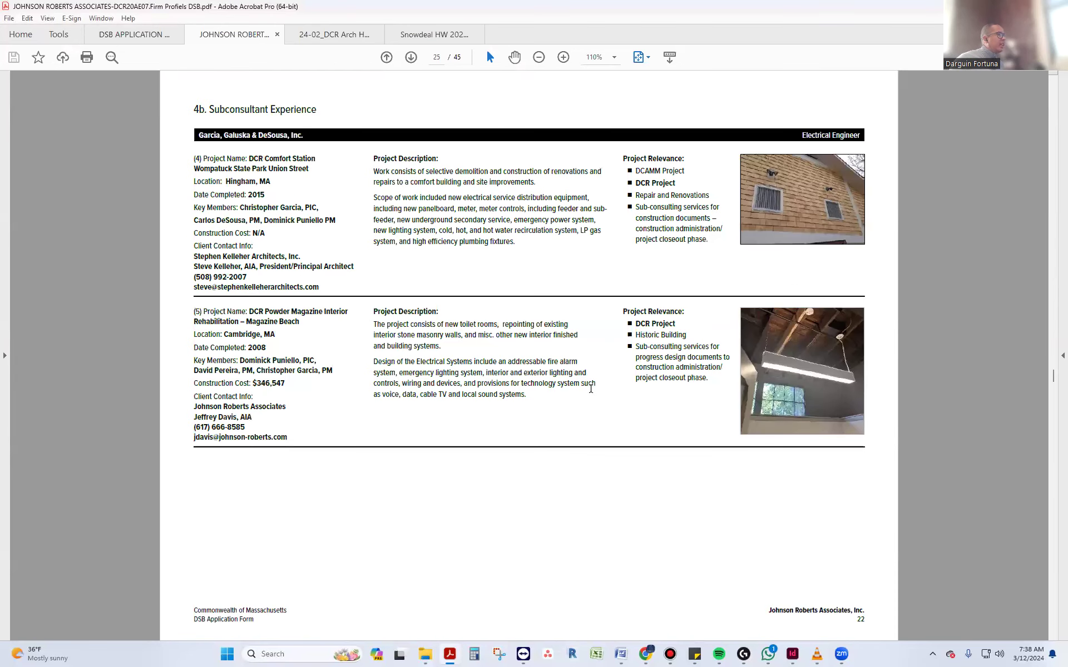
scroll(591, 389, "up", 15)
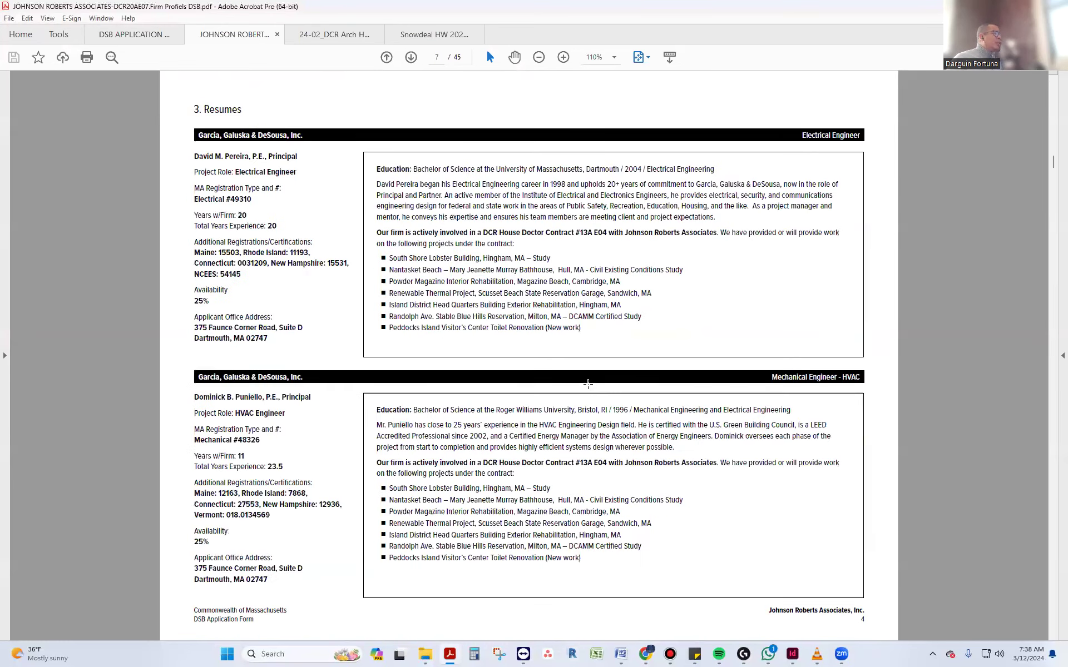
scroll(588, 384, "up", 6)
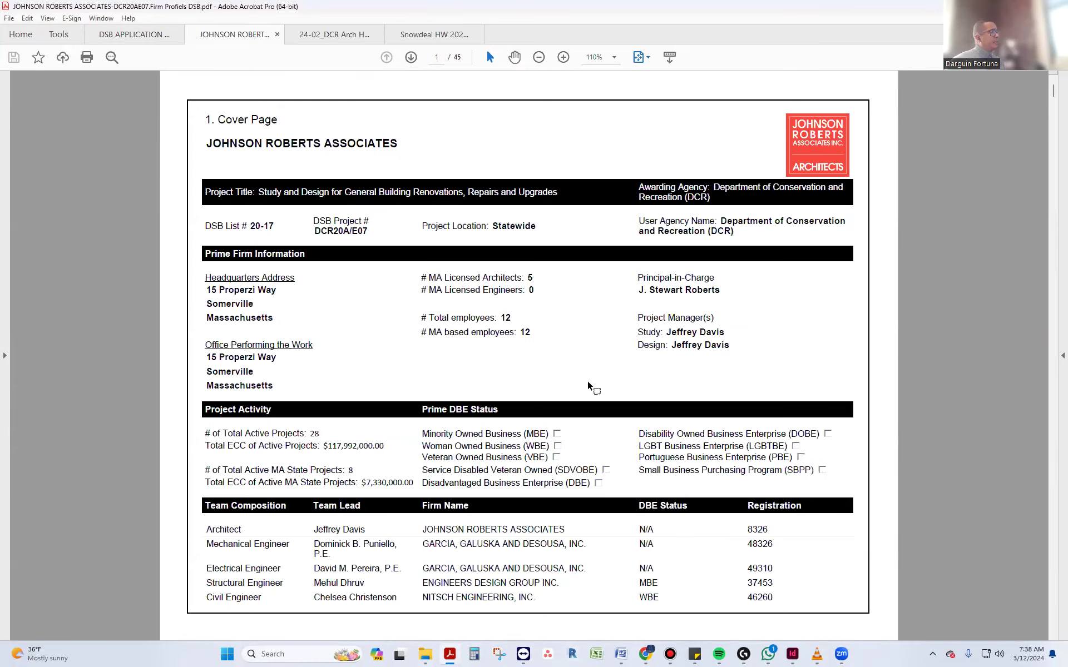